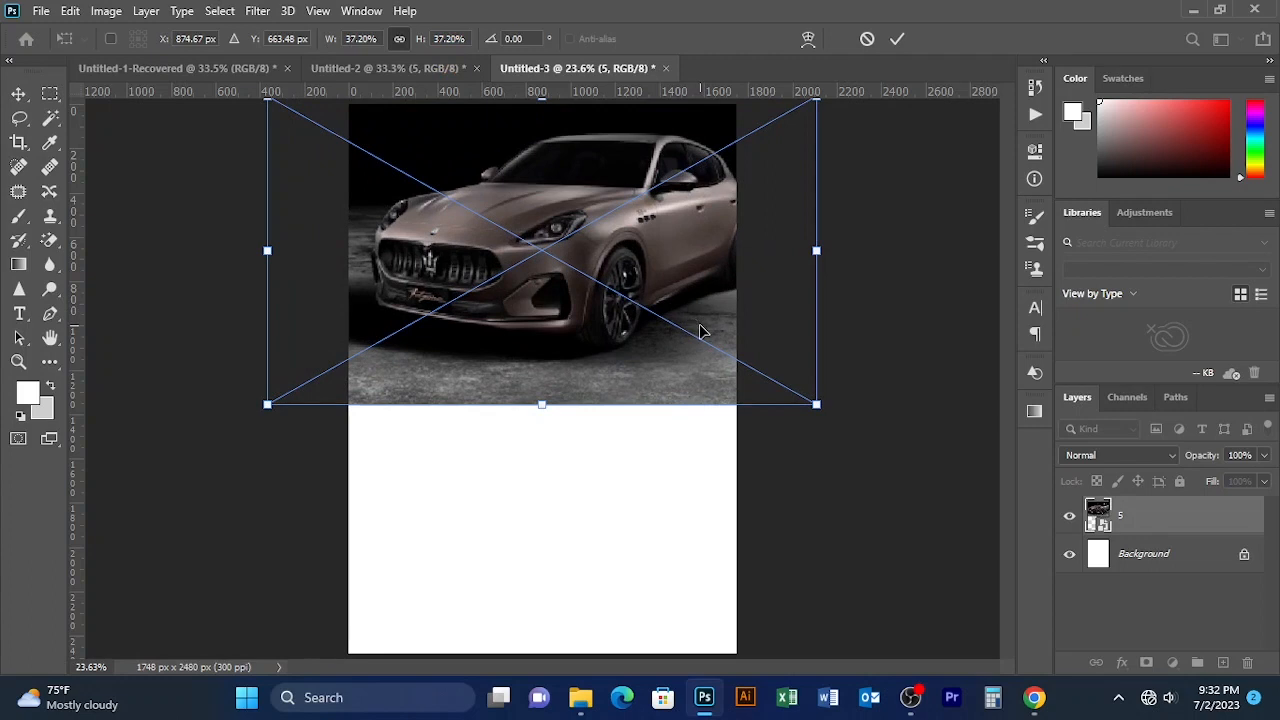
- Scale the brown car photo to 32.20% and position it across the top of the page
{"action": "key", "text": "Up"}
{"action": "key", "text": "Up"}
{"action": "key", "text": "Up"}
{"action": "key", "text": "Up"}
{"action": "key", "text": "Up"}
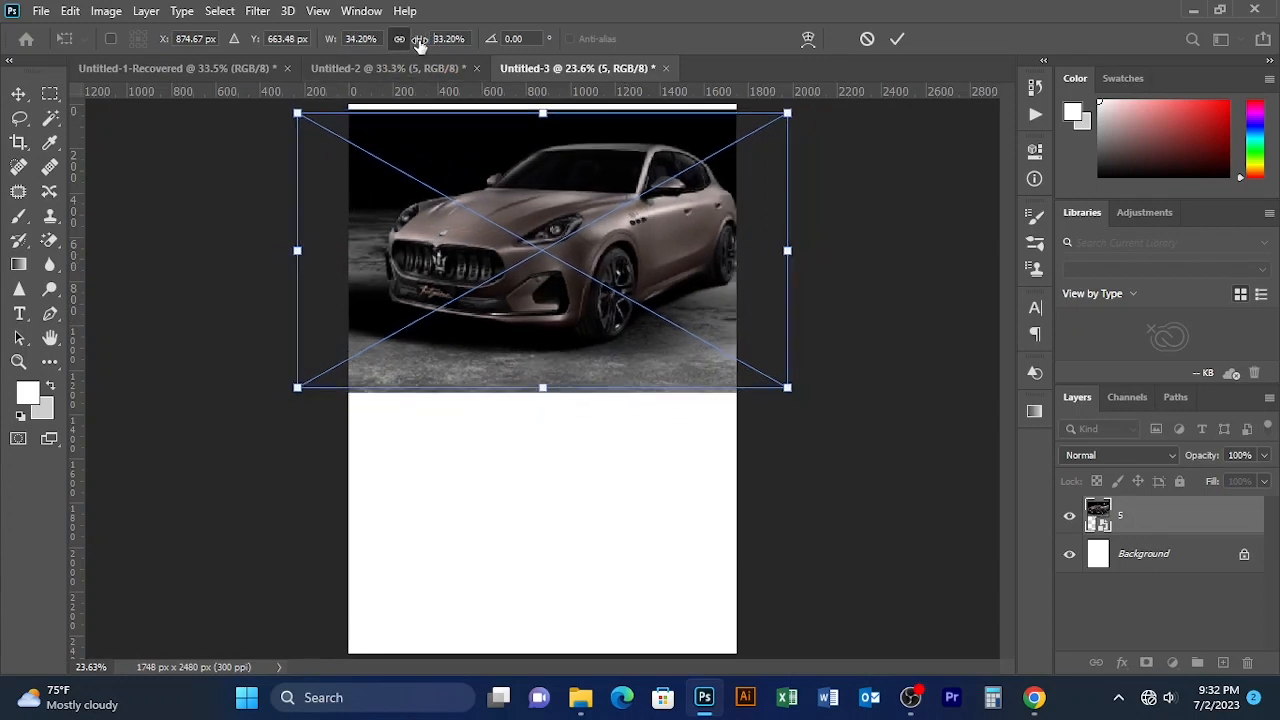
{"action": "key", "text": "Up"}
{"action": "key", "text": "Up"}
{"action": "key", "text": "Up"}
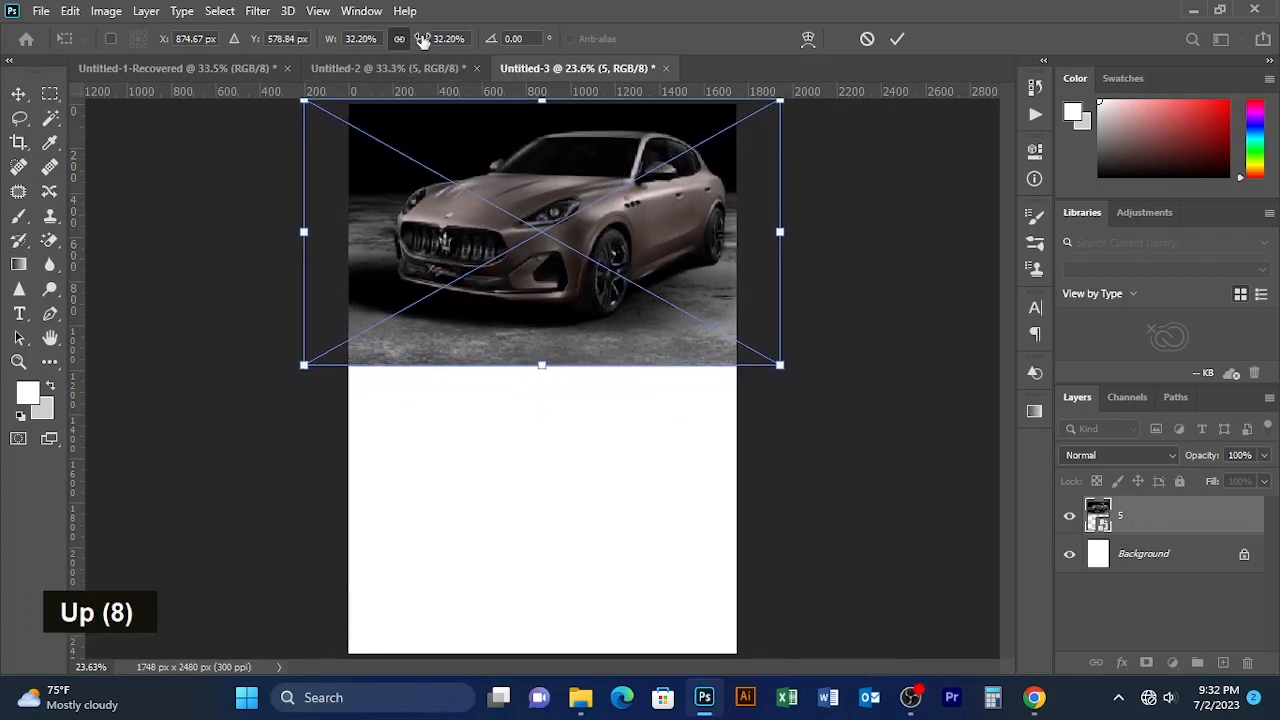
{"action": "key", "text": "Left"}
{"action": "left_click", "coordinate": [897, 38]}
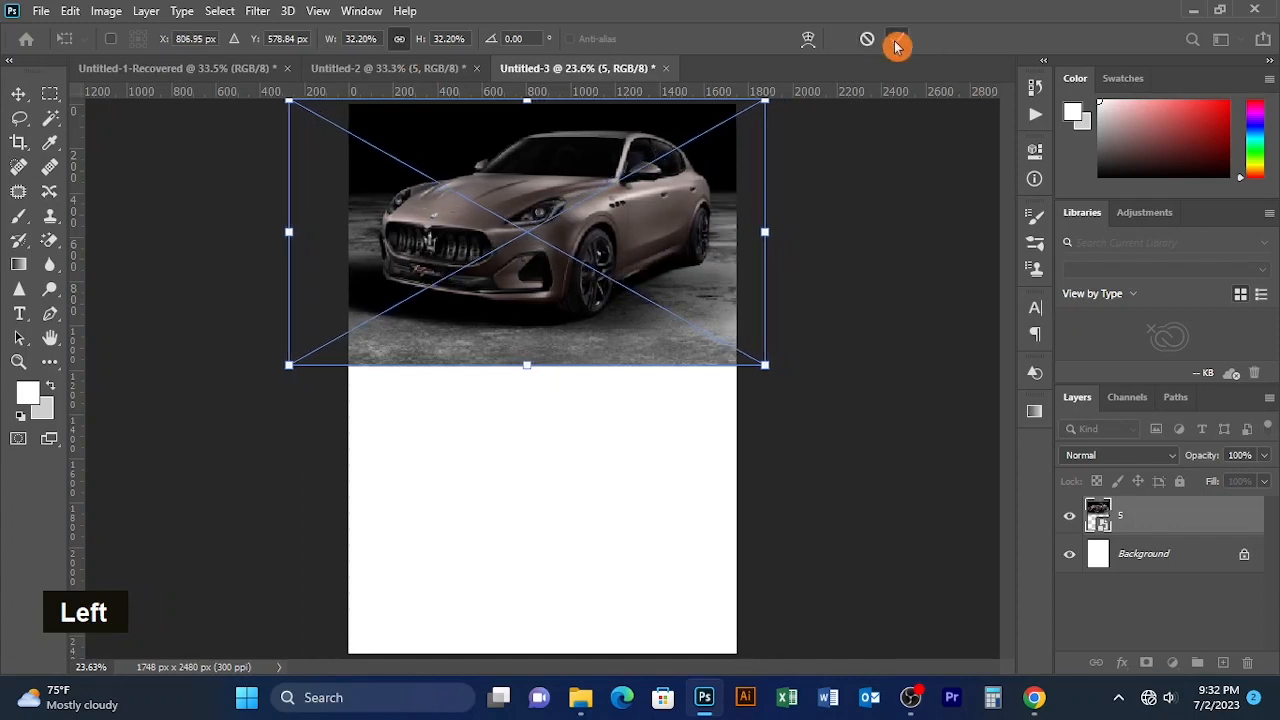
{"action": "key", "text": "Down"}
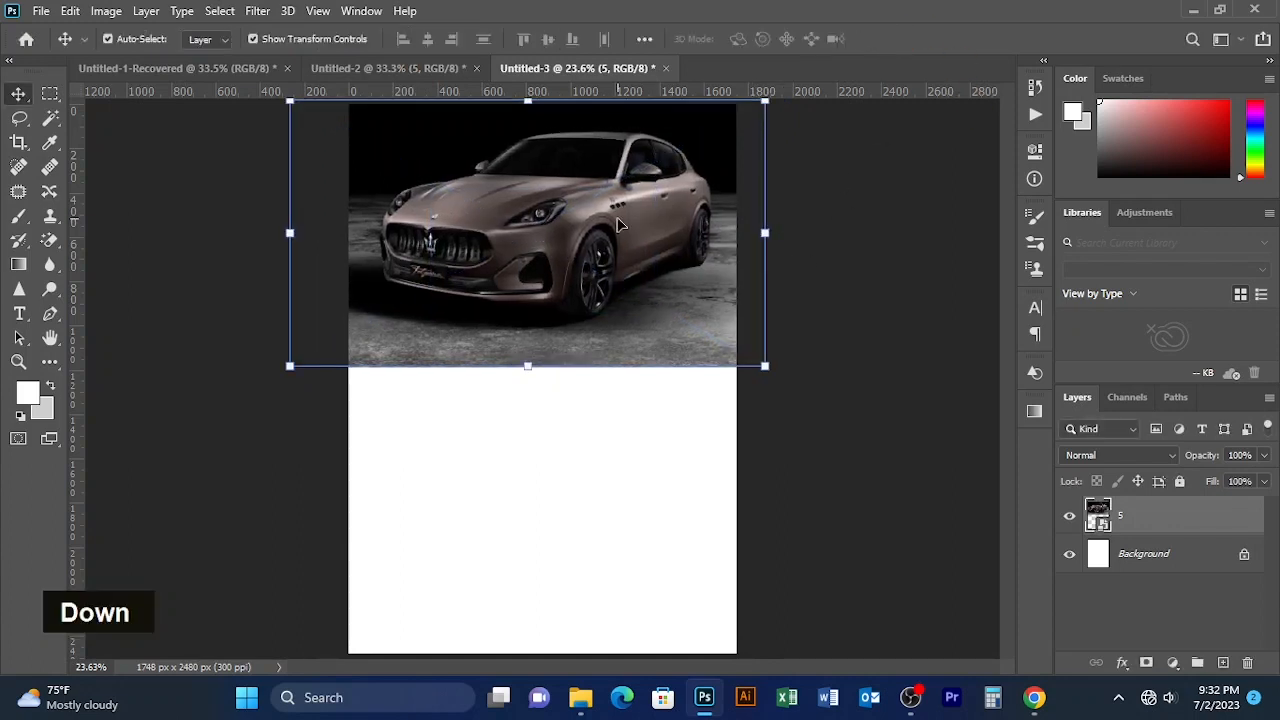
{"action": "key", "text": "Up"}
{"action": "left_click", "coordinate": [873, 233]}
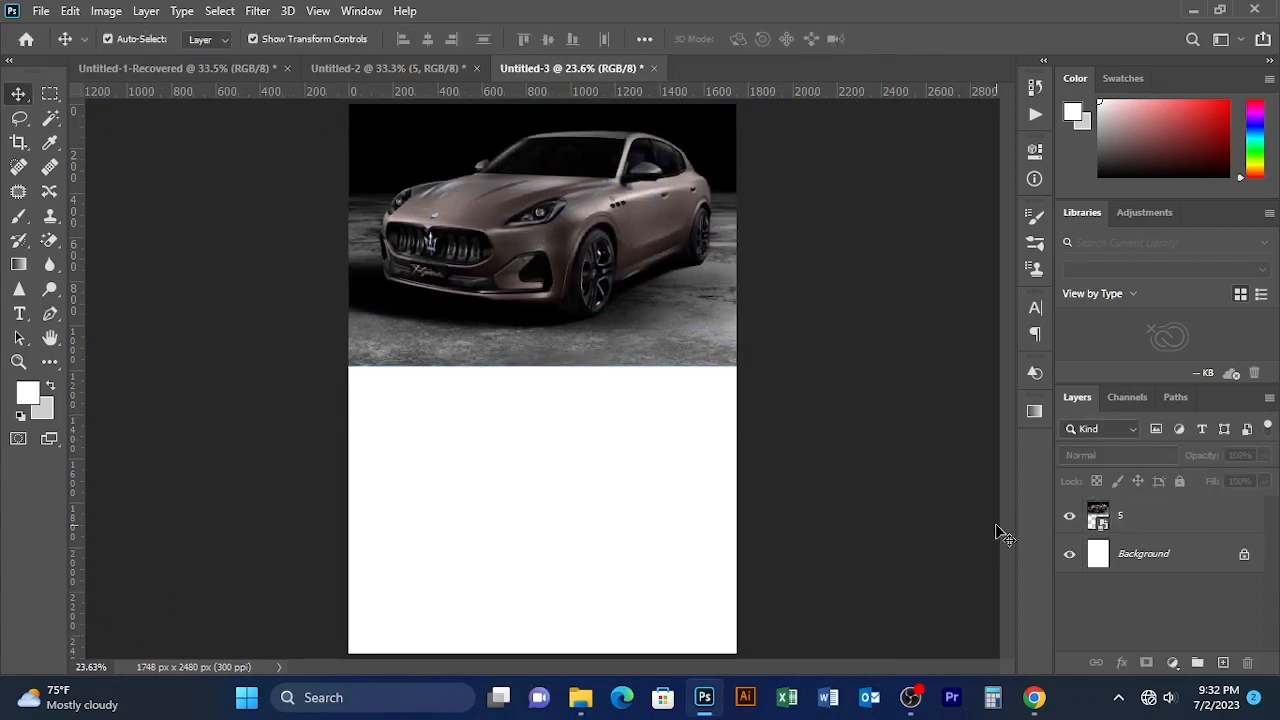
- Draw a rectangle about 1778 by 1410 px covering the page below the car photo
{"action": "left_click", "coordinate": [52, 361]}
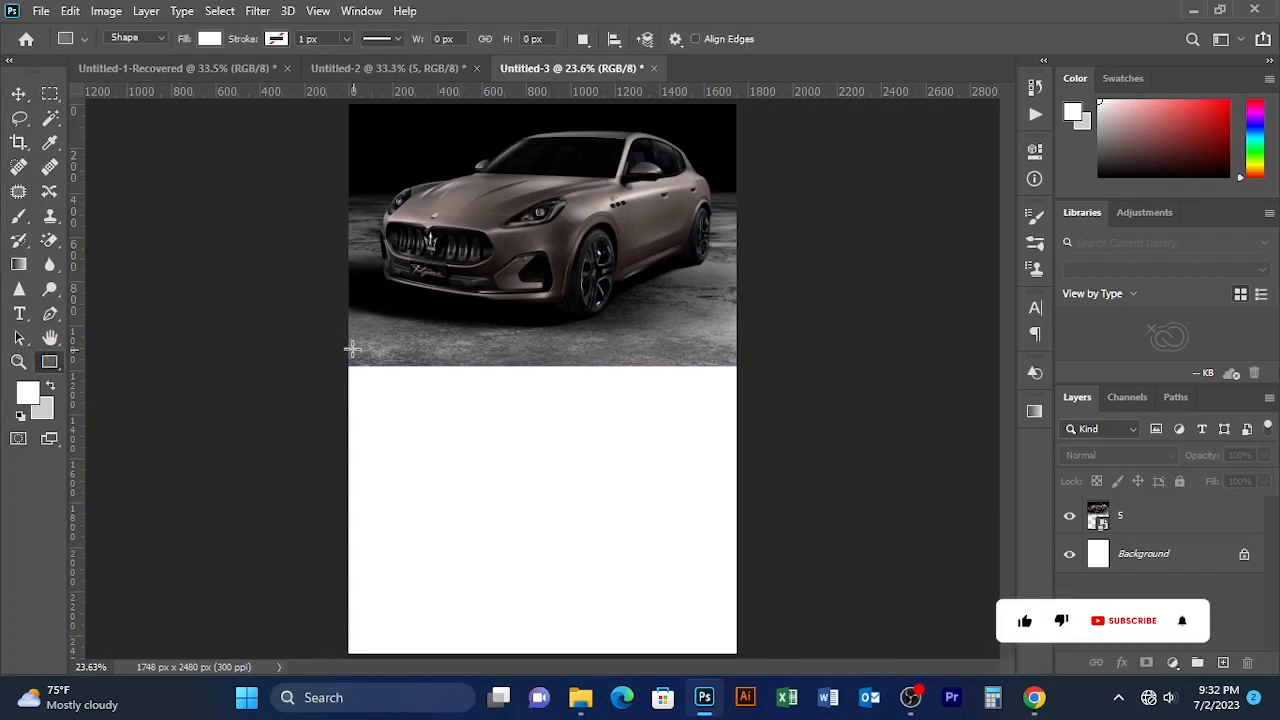
{"action": "left_click_drag", "start_coordinate": [345, 347], "coordinate": [738, 657]}
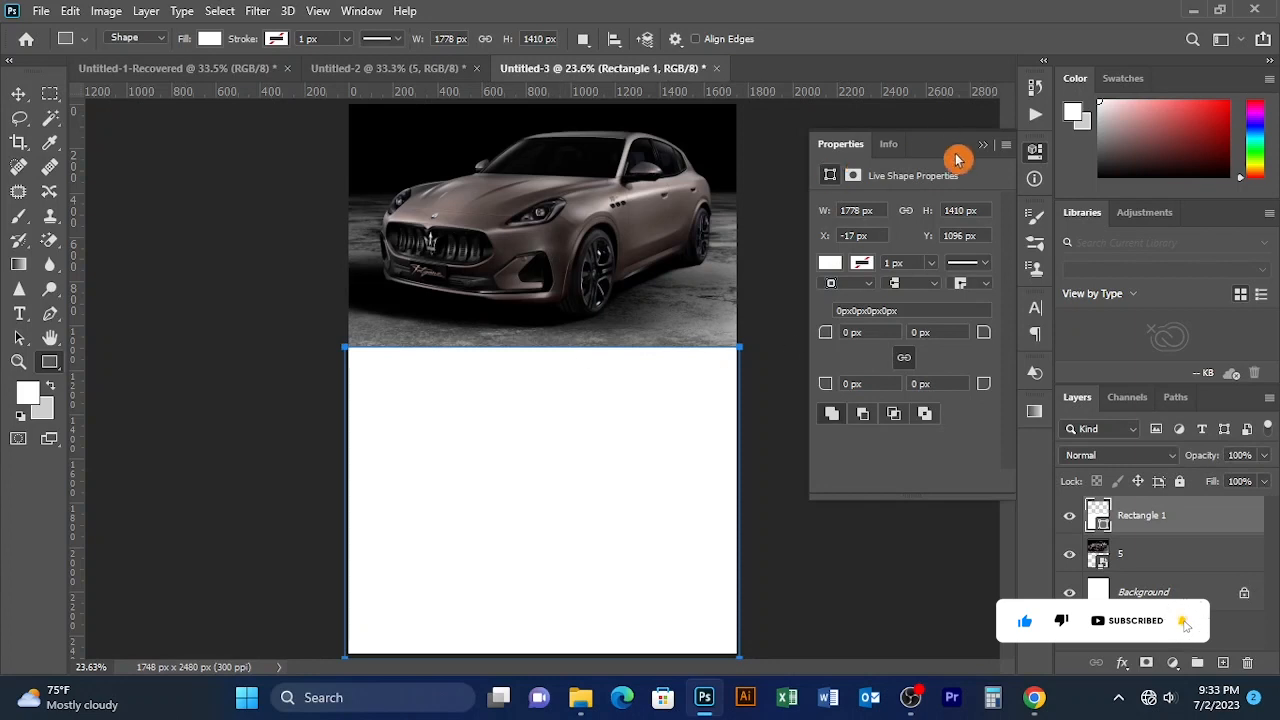
{"action": "left_click", "coordinate": [982, 145]}
- Fill the lower rectangle with dark grey 272727 sampled from the ground in the car photo
{"action": "double_click", "coordinate": [1101, 524]}
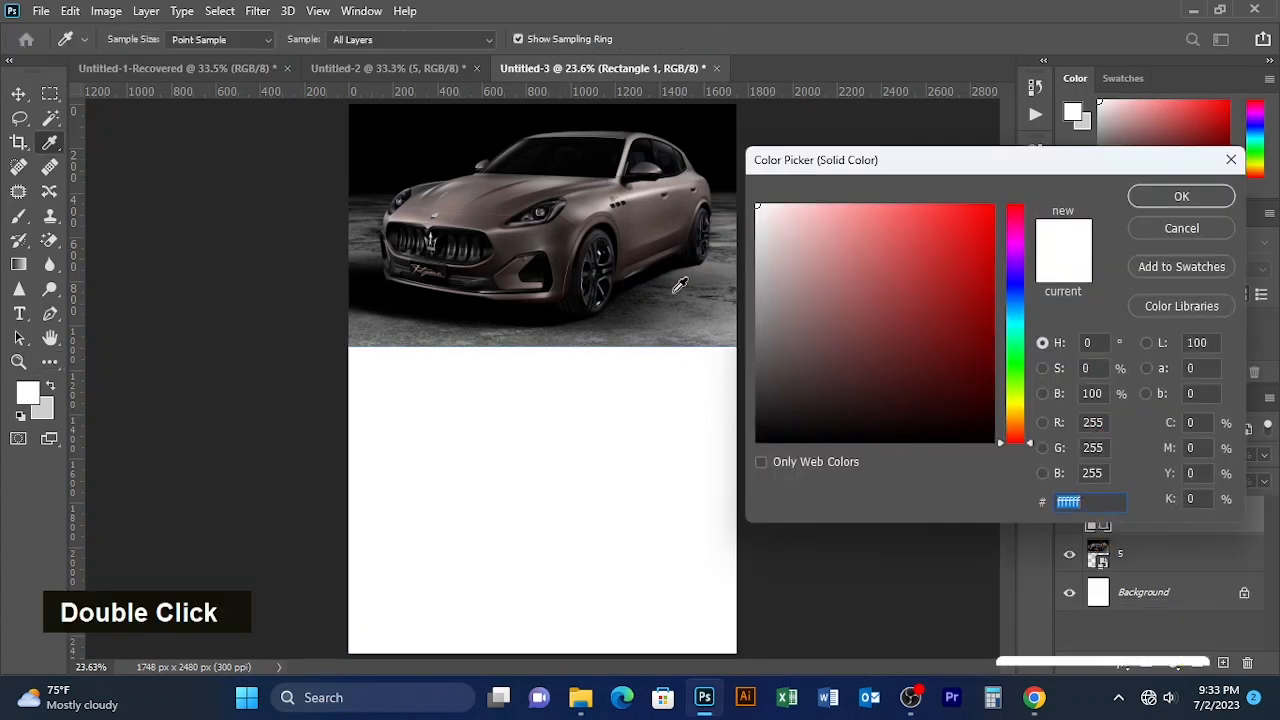
{"action": "left_click", "coordinate": [642, 289]}
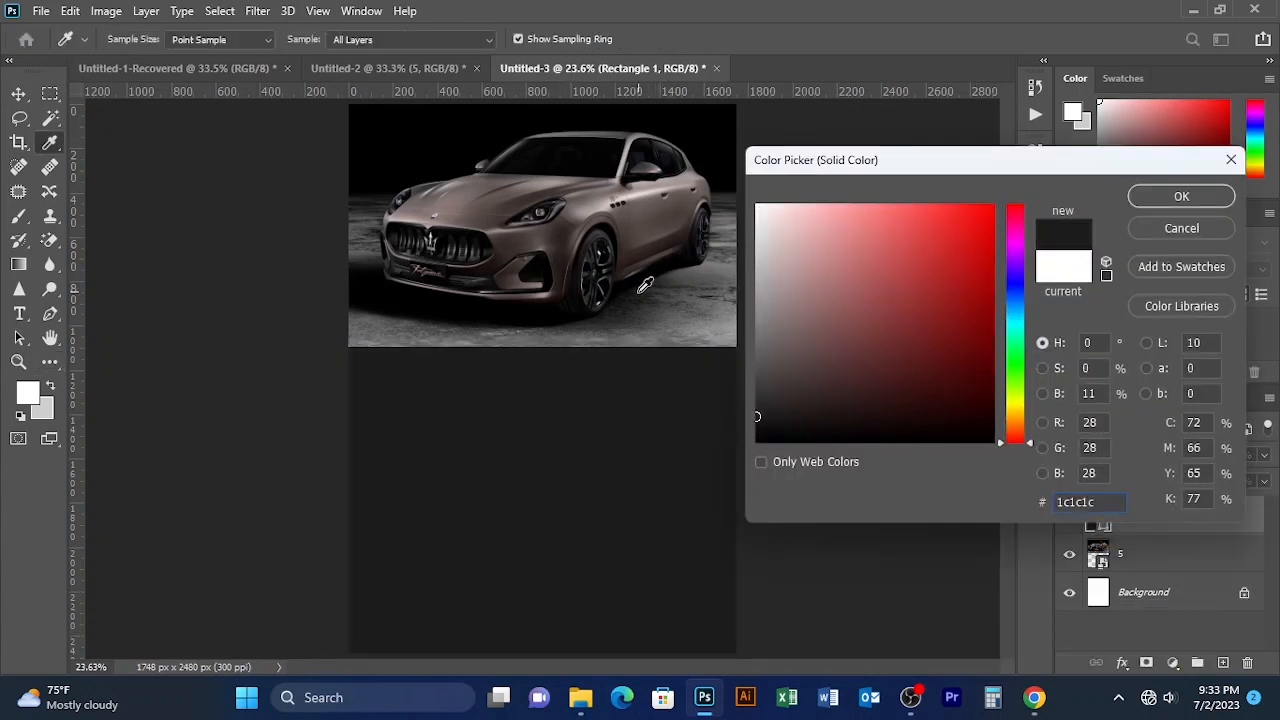
{"action": "left_click", "coordinate": [635, 316]}
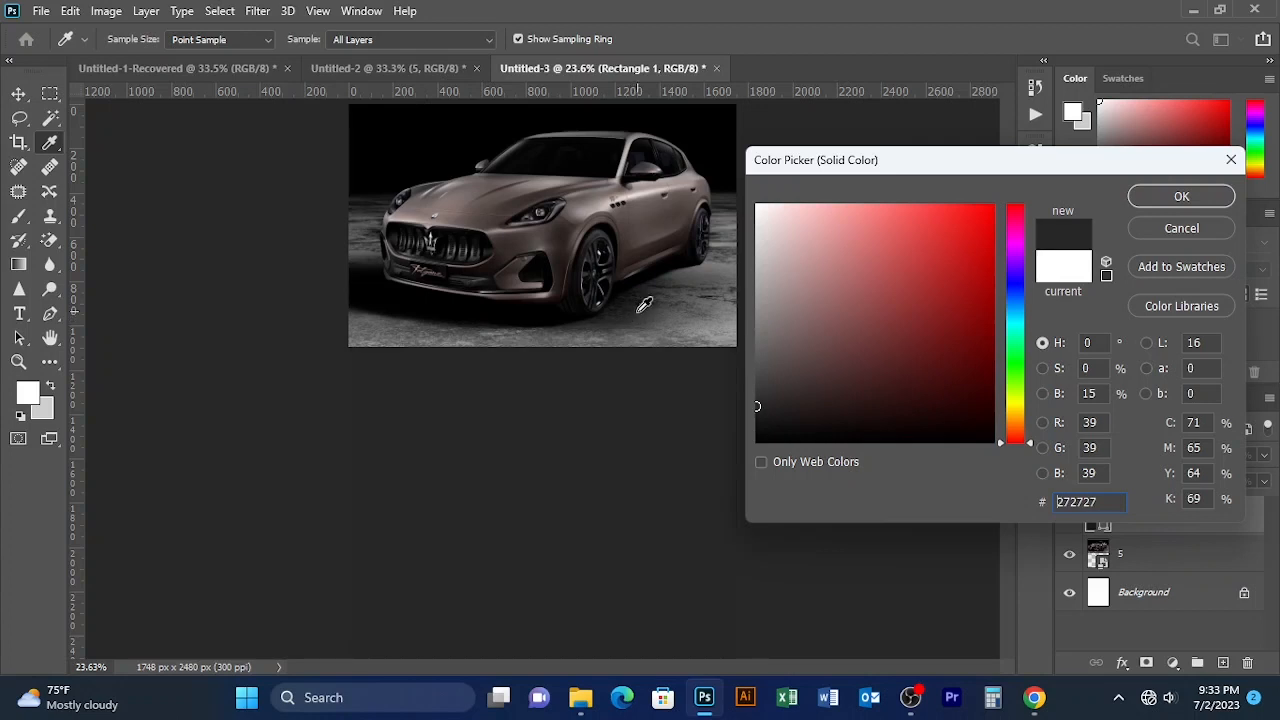
{"action": "left_click", "coordinate": [1161, 195]}
{"action": "left_click", "coordinate": [18, 93]}
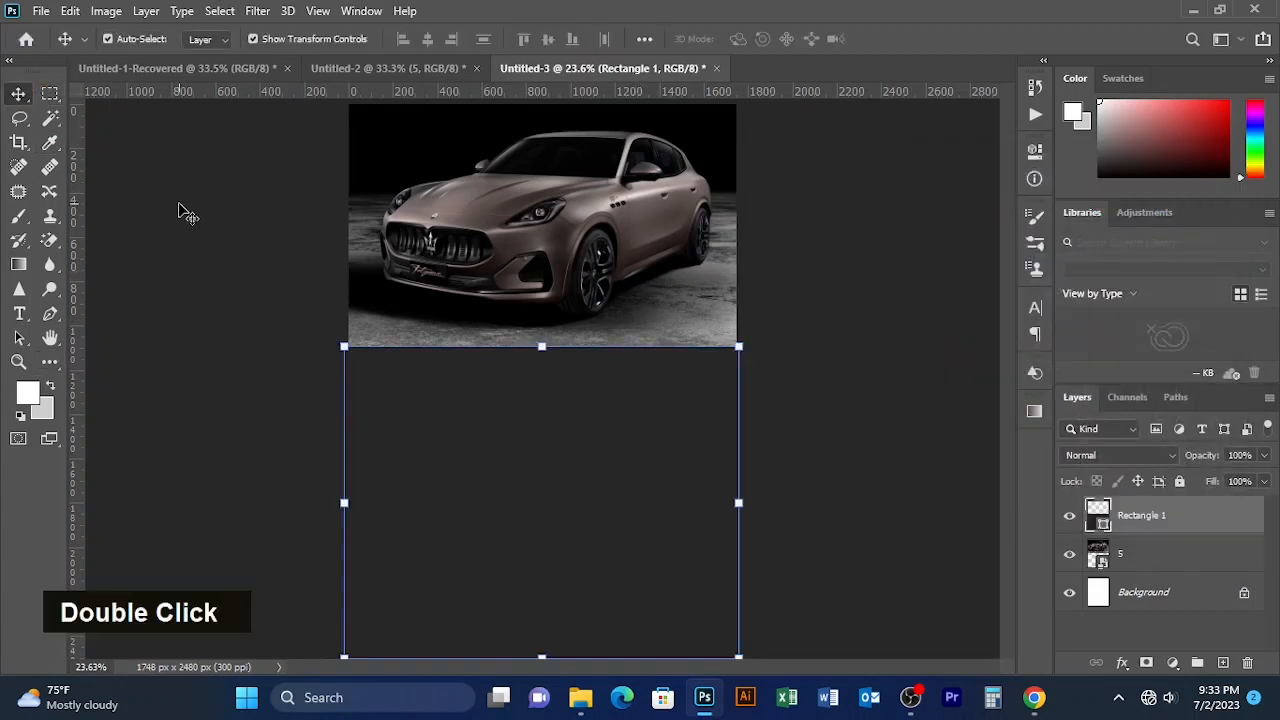
{"action": "left_click", "coordinate": [181, 208]}
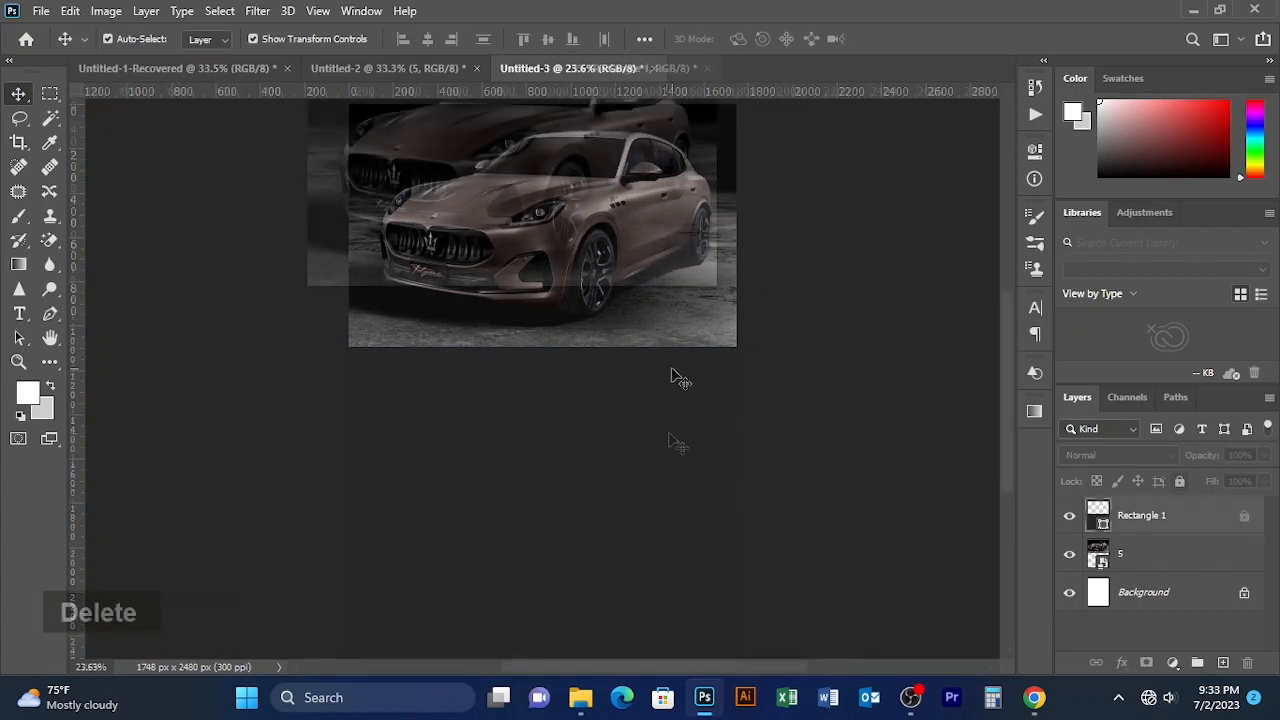
- Change the lower rectangle's fill to a neutral grey slightly darker than 272727
{"action": "left_click", "coordinate": [598, 366]}
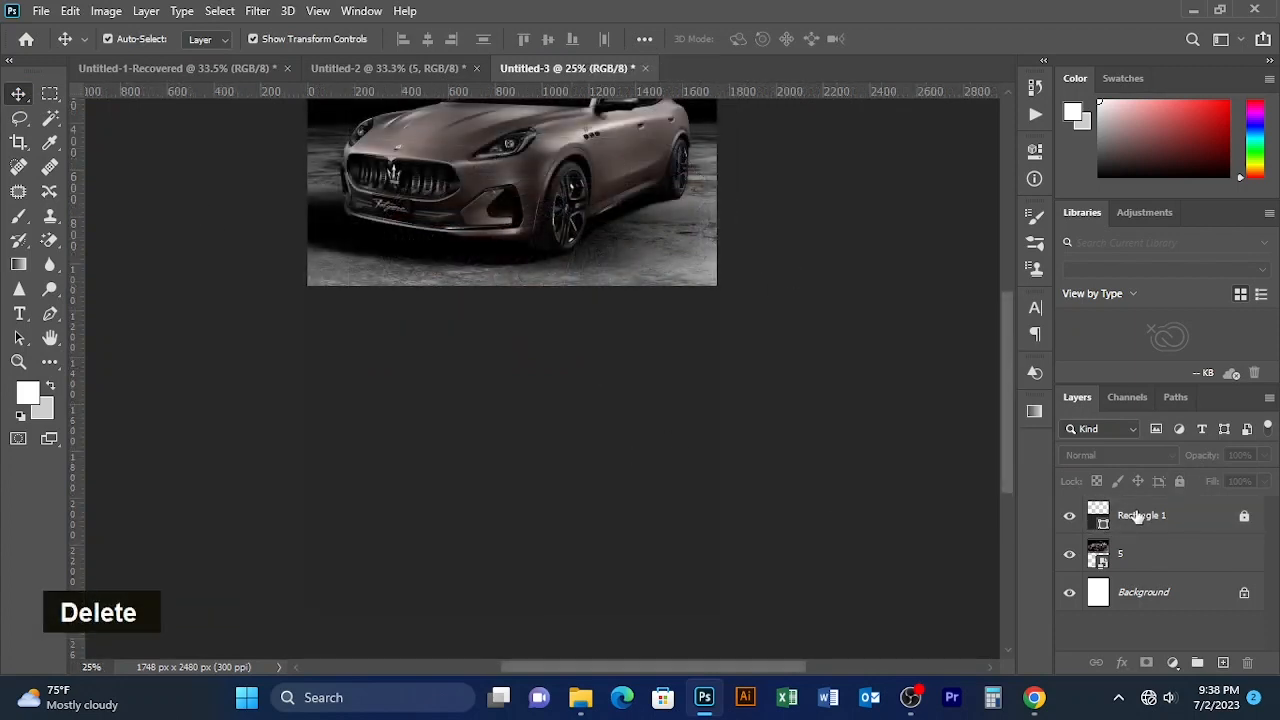
{"action": "left_click", "coordinate": [1137, 515]}
{"action": "double_click", "coordinate": [1102, 520]}
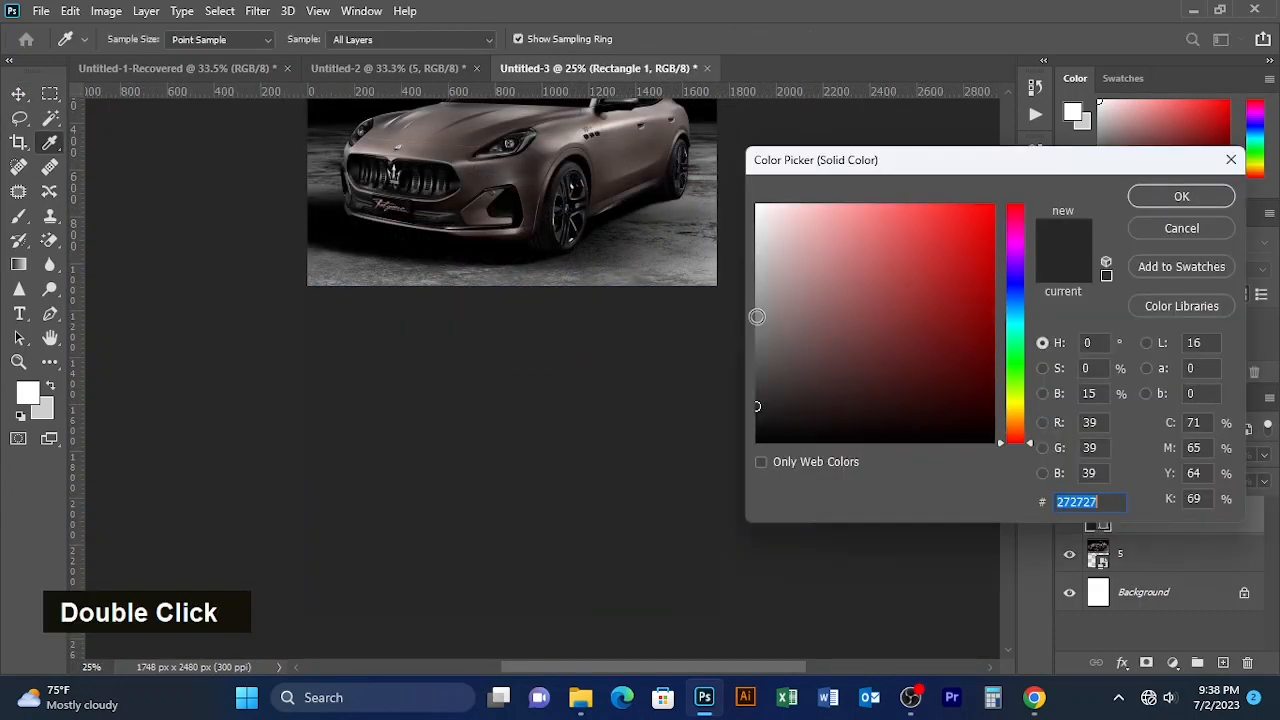
{"action": "left_click", "coordinate": [1181, 196]}
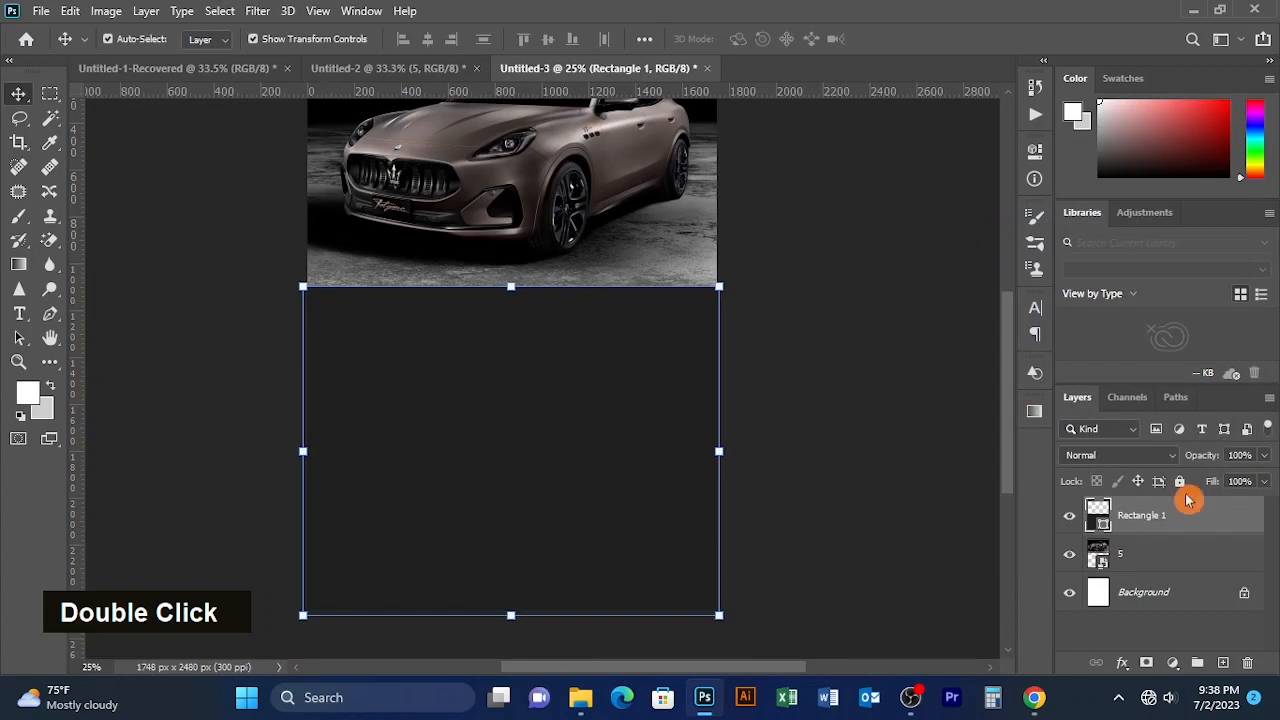
- Bring the red car photo from Untitled-2 into Untitled-3 and place it below the main photo, in the left half of the page
{"action": "left_click", "coordinate": [390, 68]}
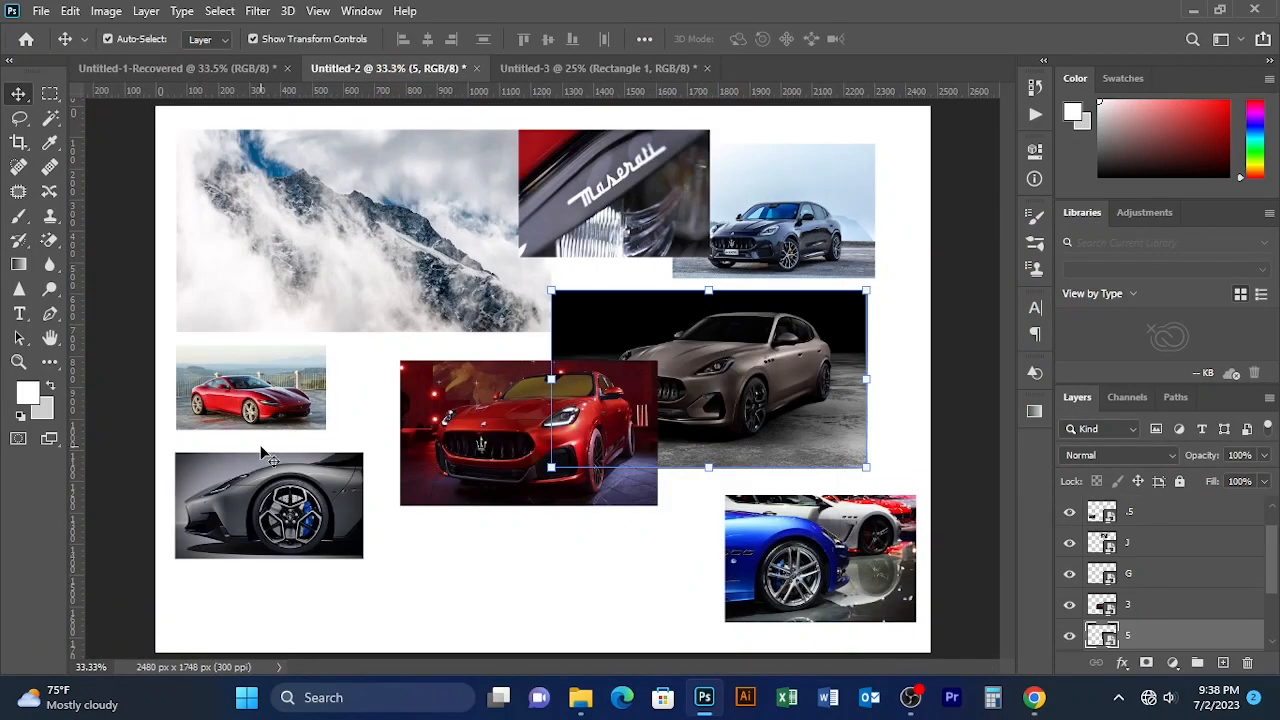
{"action": "left_click", "coordinate": [218, 440]}
{"action": "left_click_drag", "start_coordinate": [540, 474], "coordinate": [449, 408]}
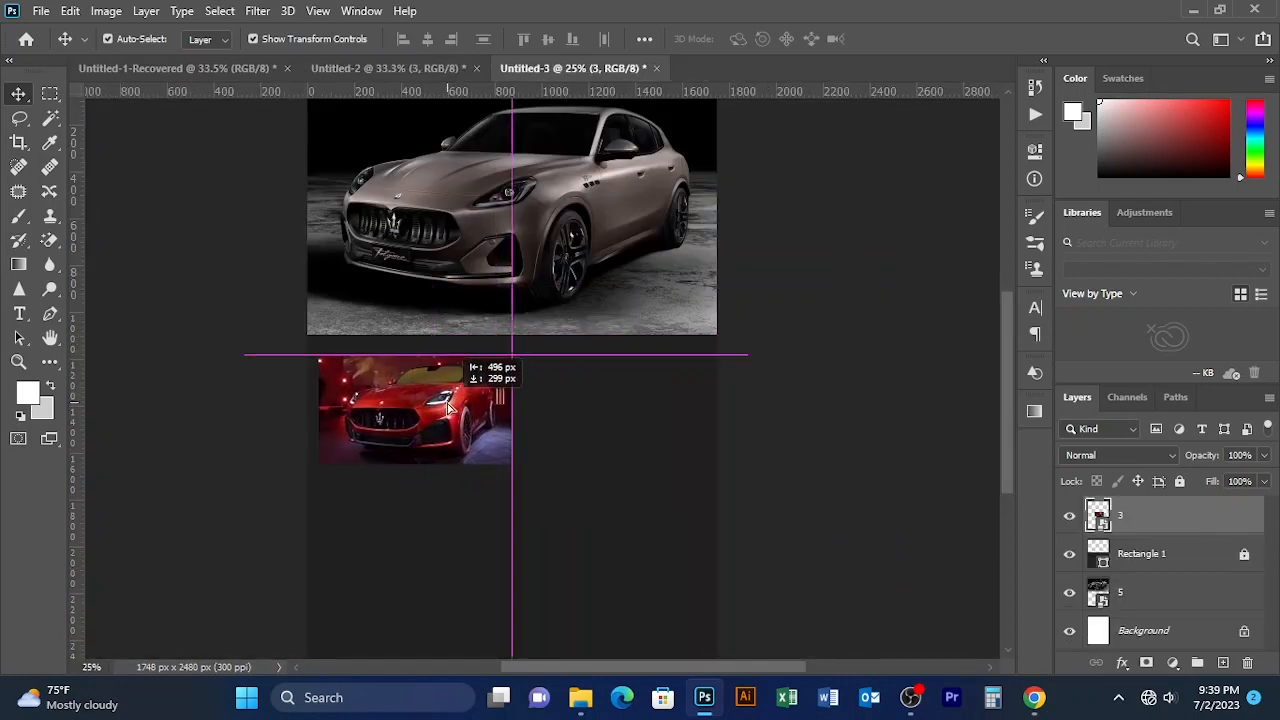
{"action": "left_click_drag", "start_coordinate": [449, 408], "coordinate": [449, 408]}
- Draw a thin horizontal bar about 1991 by 12 px between the two car photos and fill it bright red
{"action": "left_click", "coordinate": [49, 352]}
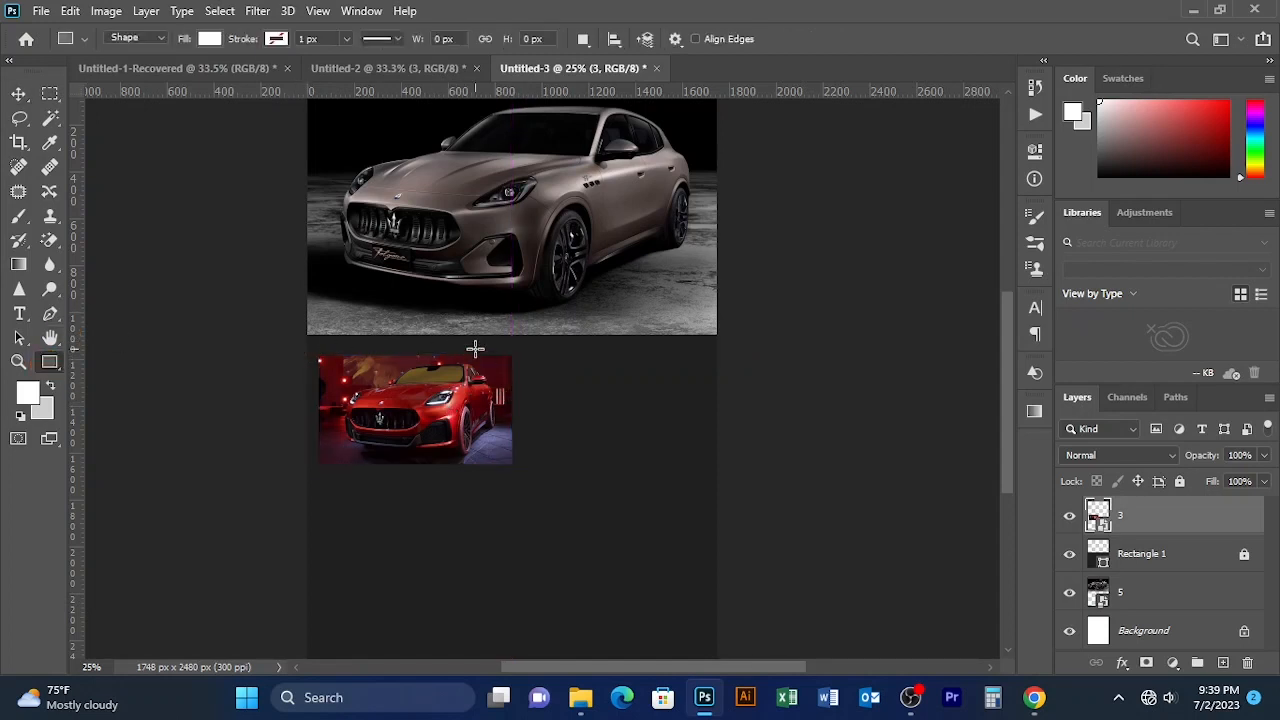
{"action": "left_click_drag", "start_coordinate": [475, 348], "coordinate": [940, 350]}
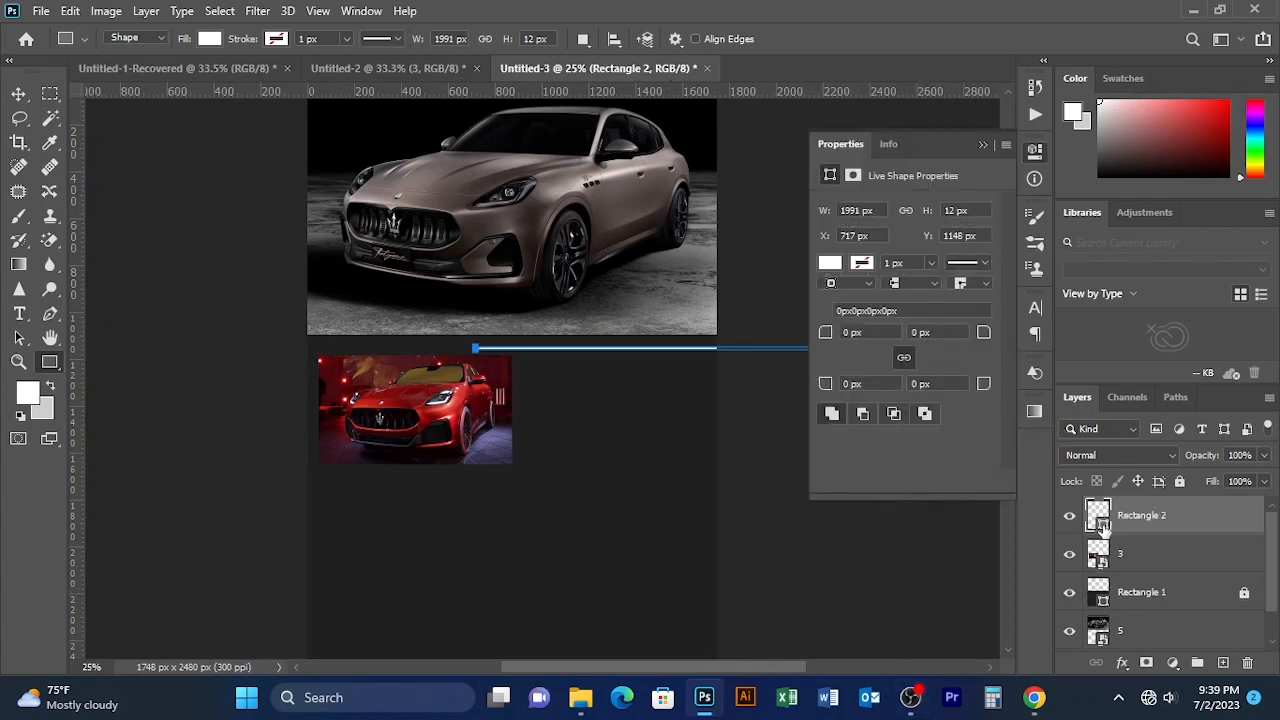
{"action": "double_click", "coordinate": [1101, 521]}
{"action": "left_click", "coordinate": [1021, 228]}
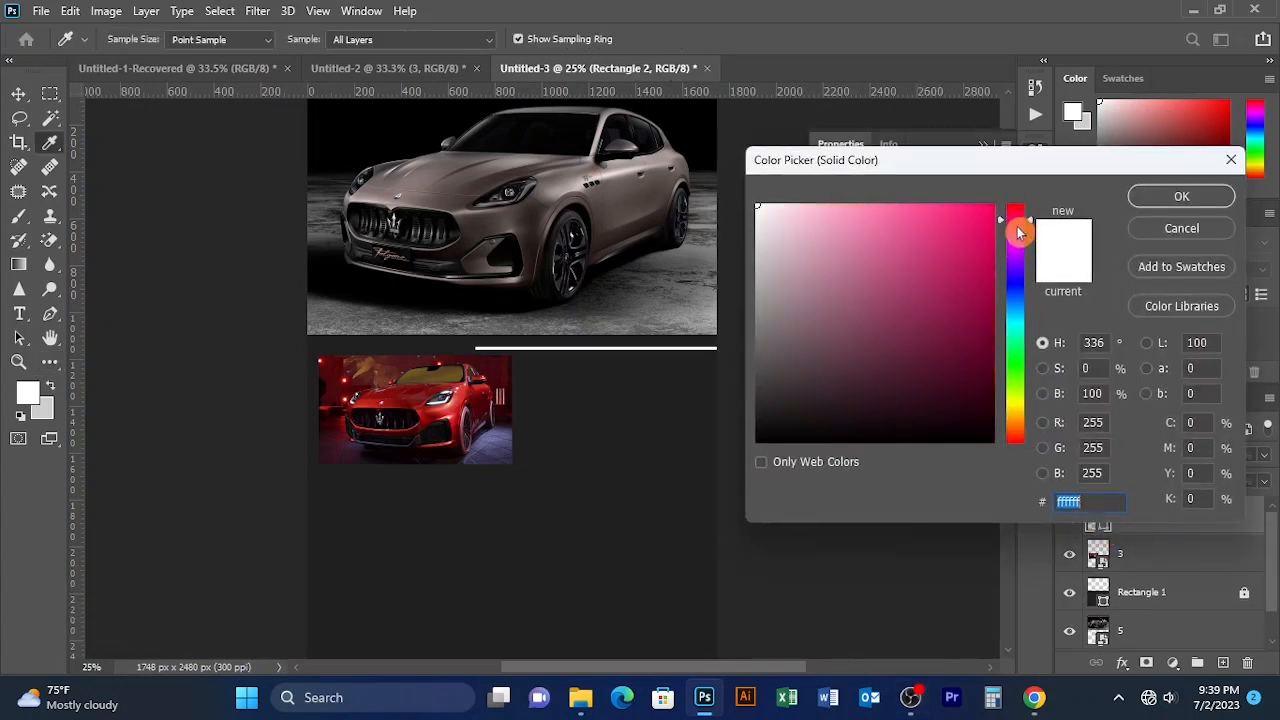
{"action": "left_click_drag", "start_coordinate": [1019, 232], "coordinate": [1026, 207]}
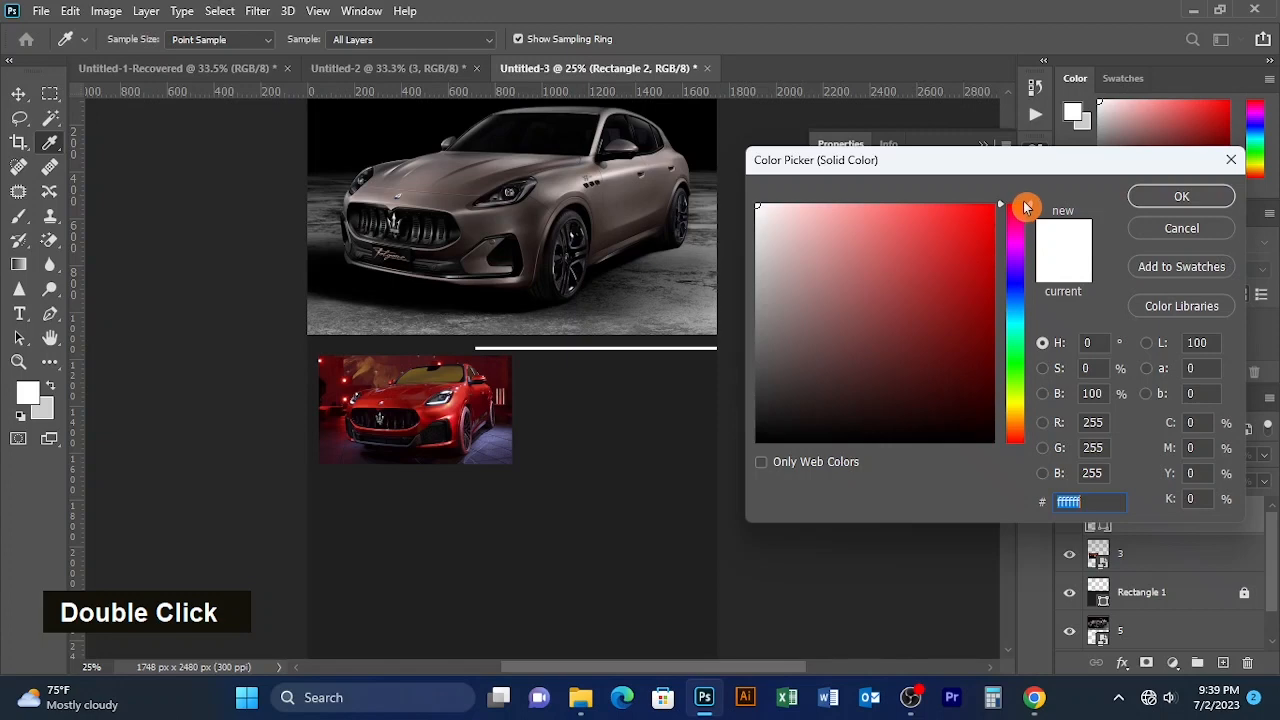
{"action": "left_click", "coordinate": [1192, 197]}
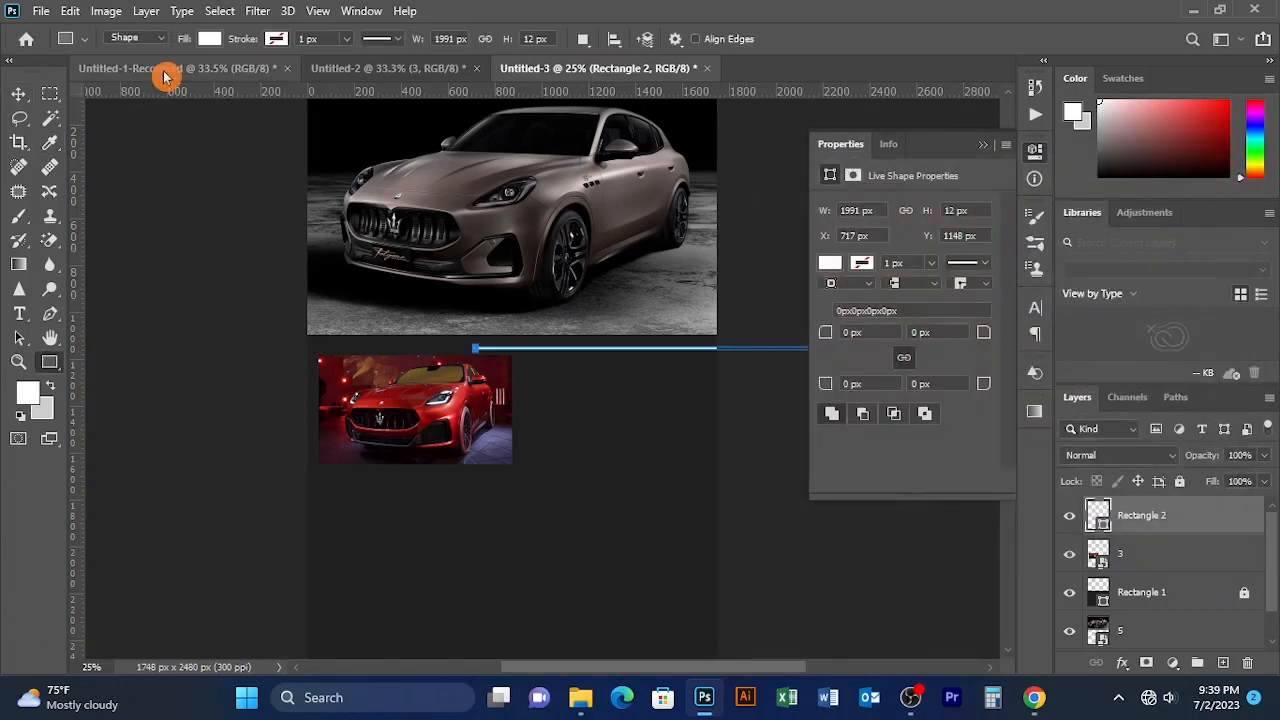
{"action": "left_click", "coordinate": [209, 38]}
{"action": "left_click", "coordinate": [180, 139]}
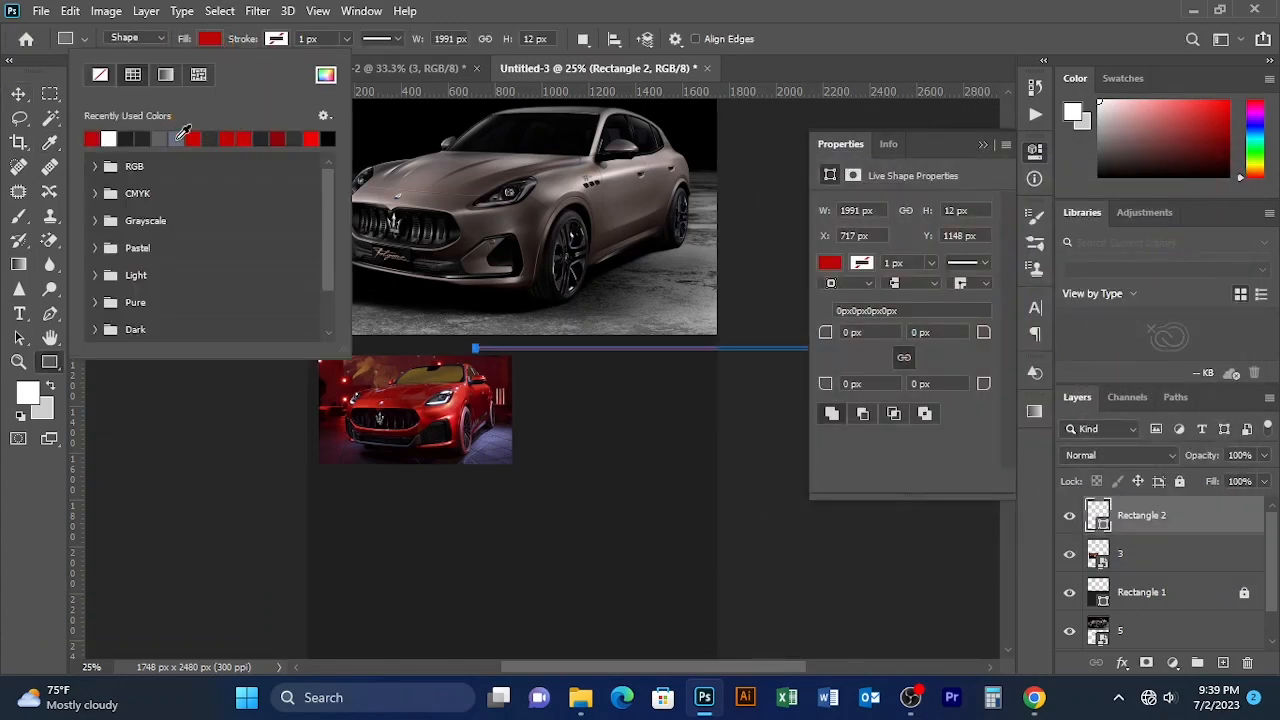
{"action": "left_click", "coordinate": [311, 140]}
{"action": "left_click", "coordinate": [986, 150]}
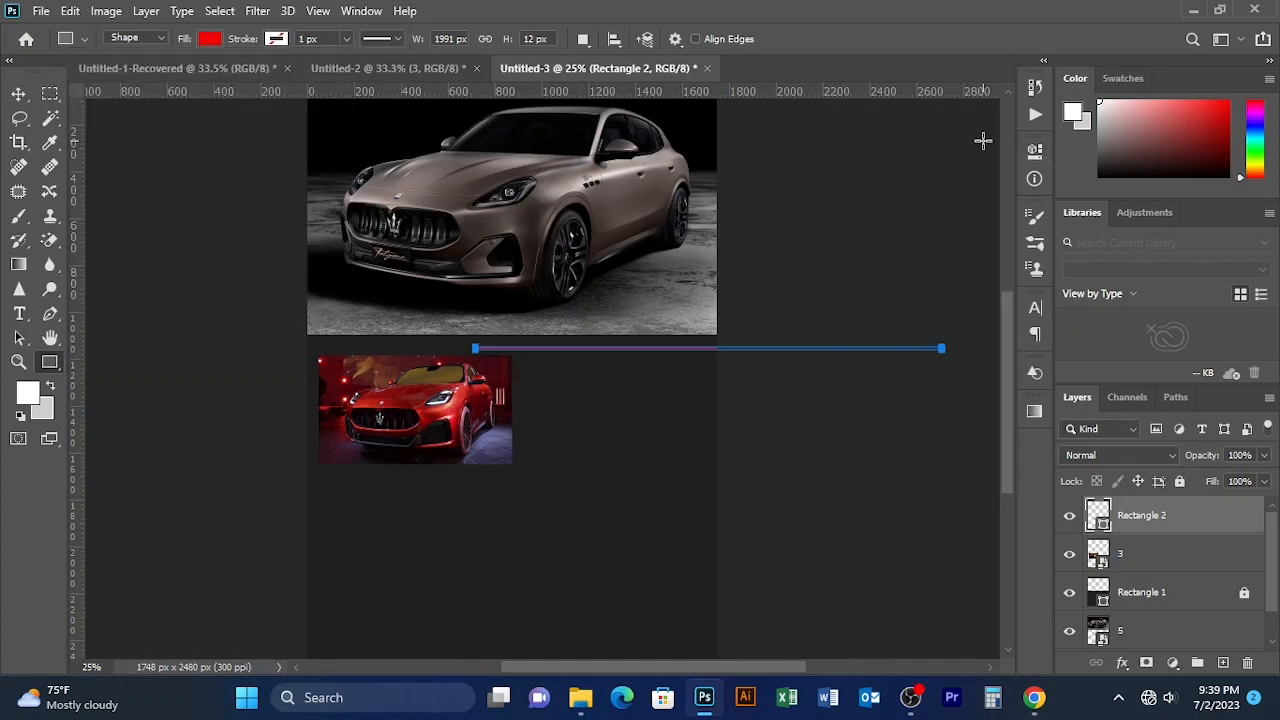
- Nudge the red bar left until it spans the full page width
{"action": "left_click", "coordinate": [10, 88]}
{"action": "key", "text": "Left"}
{"action": "key", "text": "Left"}
{"action": "key", "text": "Left"}
{"action": "key", "text": "Left"}
{"action": "key", "text": "Left"}
{"action": "key", "text": "Left"}
{"action": "key", "text": "Left"}
{"action": "key", "text": "Left"}
{"action": "key", "text": "Left"}
{"action": "key", "text": "Left"}
{"action": "key", "text": "Left"}
{"action": "key", "text": "Left"}
{"action": "key", "text": "Left"}
{"action": "key", "text": "Left"}
{"action": "key", "text": "Left"}
{"action": "key", "text": "Left"}
{"action": "key", "text": "Left"}
{"action": "key", "text": "Left"}
{"action": "key", "text": "Left"}
{"action": "key", "text": "Left"}
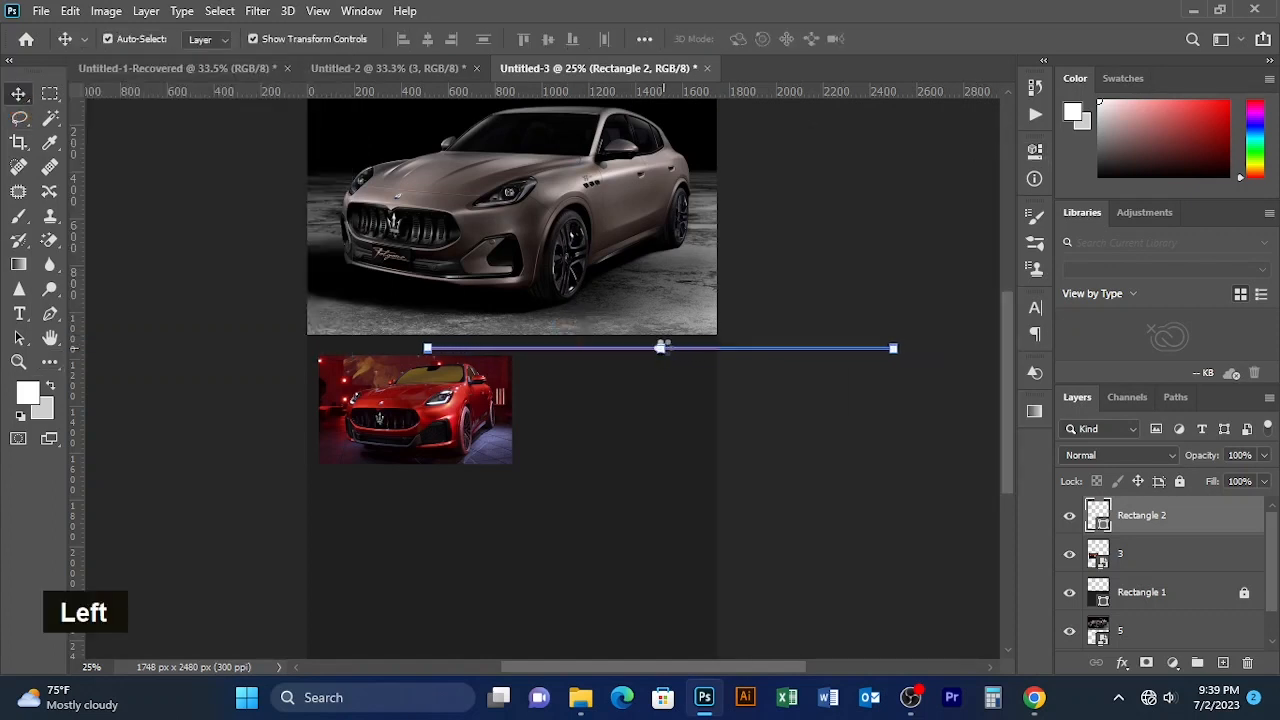
{"action": "key", "text": "Left"}
{"action": "key", "text": "Left"}
{"action": "key", "text": "Left"}
{"action": "key", "text": "Left"}
{"action": "key", "text": "Left"}
{"action": "key", "text": "Left"}
{"action": "key", "text": "Left"}
{"action": "key", "text": "Left"}
{"action": "key", "text": "Left"}
{"action": "key", "text": "Left"}
{"action": "key", "text": "Left"}
{"action": "key", "text": "Left"}
{"action": "key", "text": "Left"}
{"action": "key", "text": "Left"}
{"action": "key", "text": "Left"}
{"action": "key", "text": "Left"}
{"action": "key", "text": "Left"}
{"action": "key", "text": "Left"}
{"action": "key", "text": "Left"}
{"action": "key", "text": "Left"}
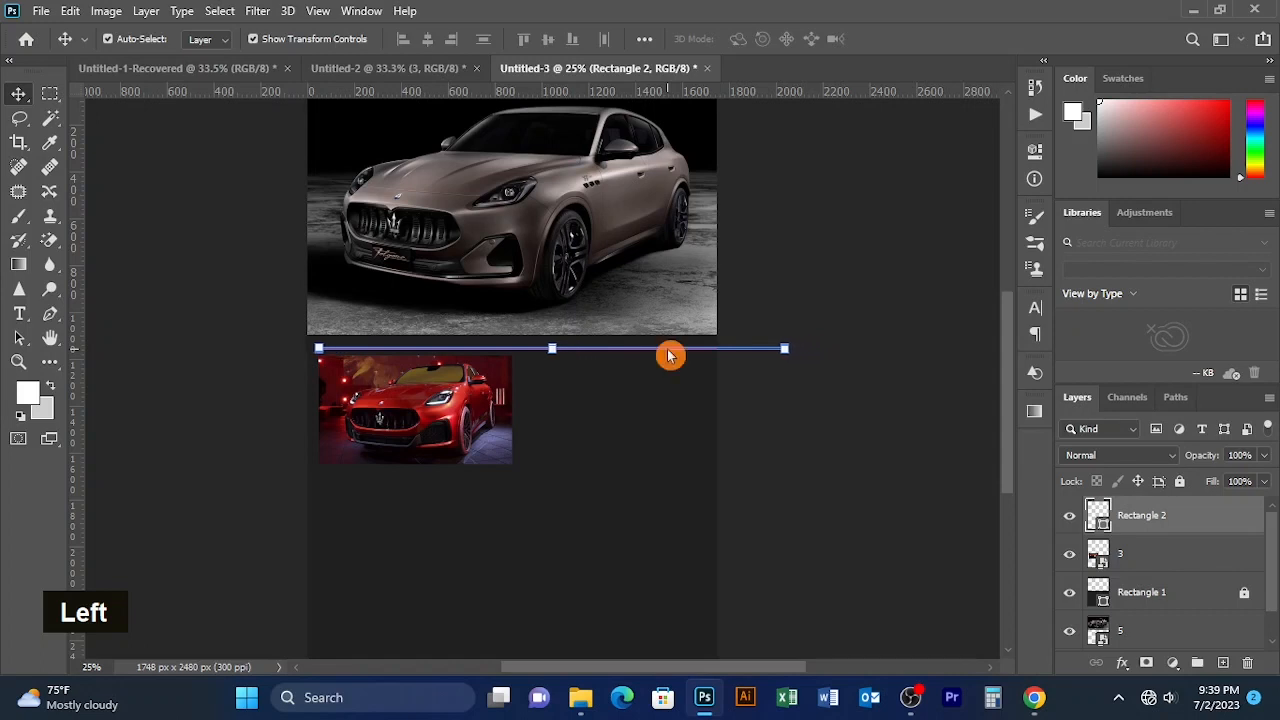
{"action": "key", "text": "Left"}
{"action": "key", "text": "Left"}
{"action": "key", "text": "Left"}
{"action": "key", "text": "Left"}
{"action": "key", "text": "Left"}
{"action": "key", "text": "Left"}
{"action": "key", "text": "Left"}
{"action": "key", "text": "Left"}
{"action": "key", "text": "Left"}
{"action": "key", "text": "Left"}
{"action": "key", "text": "Left"}
{"action": "key", "text": "Left"}
{"action": "key", "text": "Left"}
{"action": "key", "text": "Left"}
{"action": "key", "text": "Left"}
{"action": "key", "text": "Left"}
{"action": "left_click", "coordinate": [650, 397]}
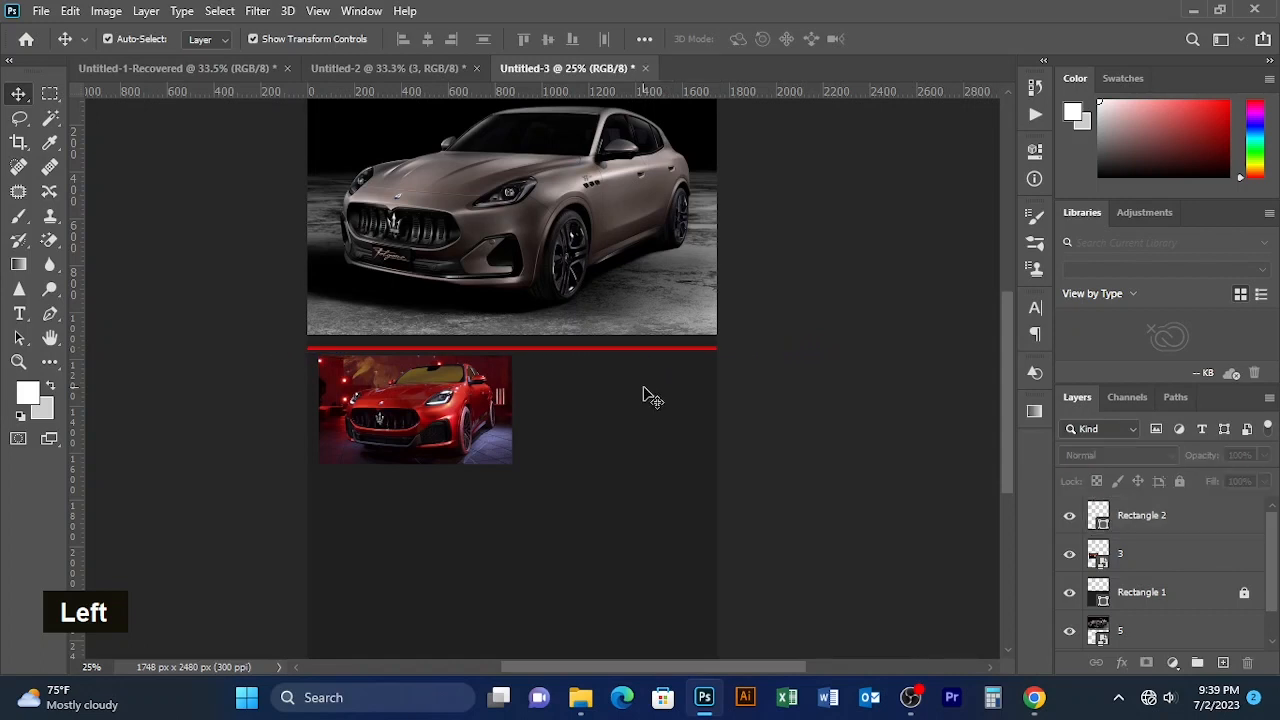
- Lock the main brown car photo's layer
{"action": "left_click", "coordinate": [546, 355]}
{"action": "left_click", "coordinate": [1179, 481]}
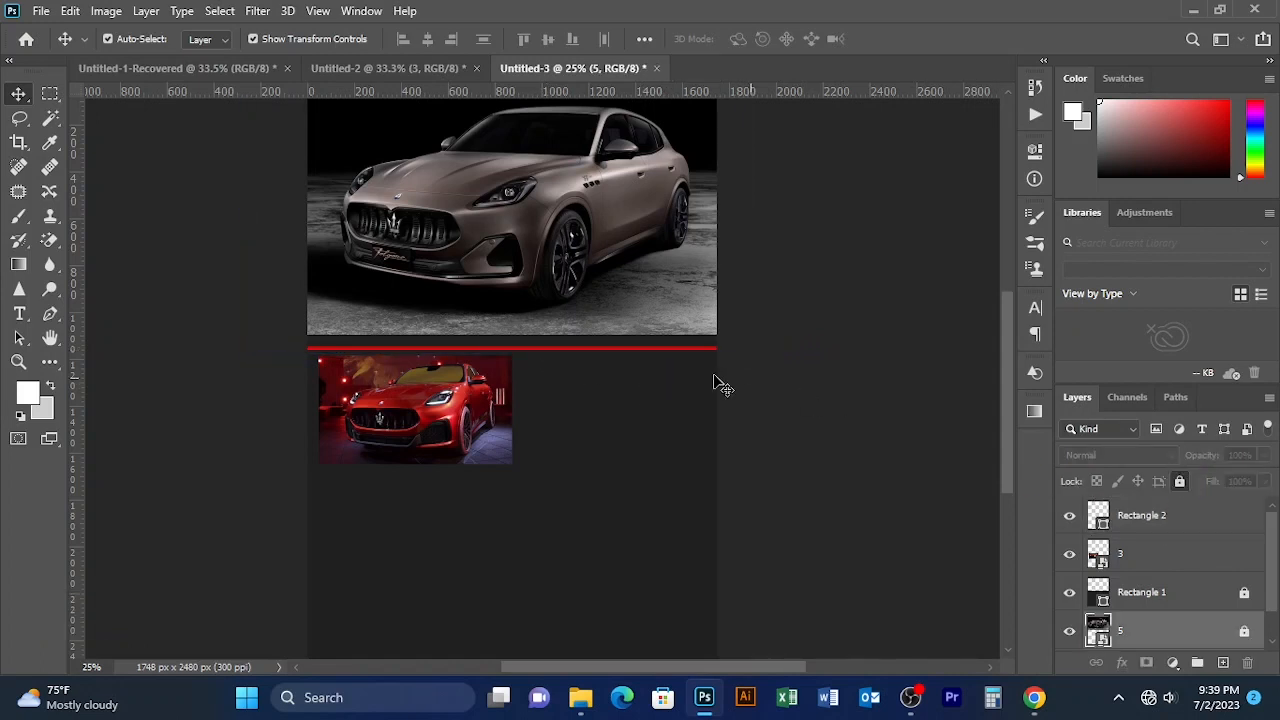
{"action": "double_click", "coordinate": [661, 360]}
- Transform the red divider bar to reduce its height slightly
{"action": "key", "text": "ctrl+equal"}
{"action": "key", "text": "ctrl+equal"}
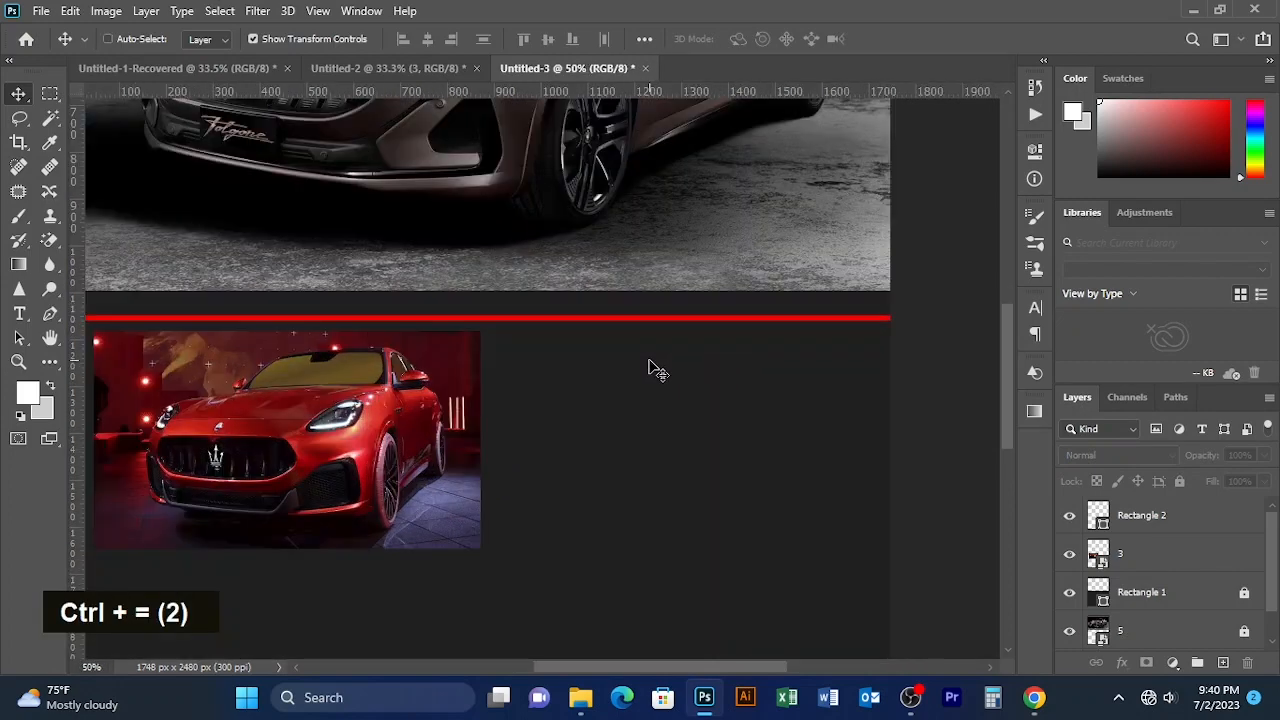
{"action": "key", "text": "ctrl+equal"}
{"action": "key", "text": "ctrl+minus"}
{"action": "left_click_drag", "start_coordinate": [608, 343], "coordinate": [620, 338]}
{"action": "left_click", "coordinate": [593, 313]}
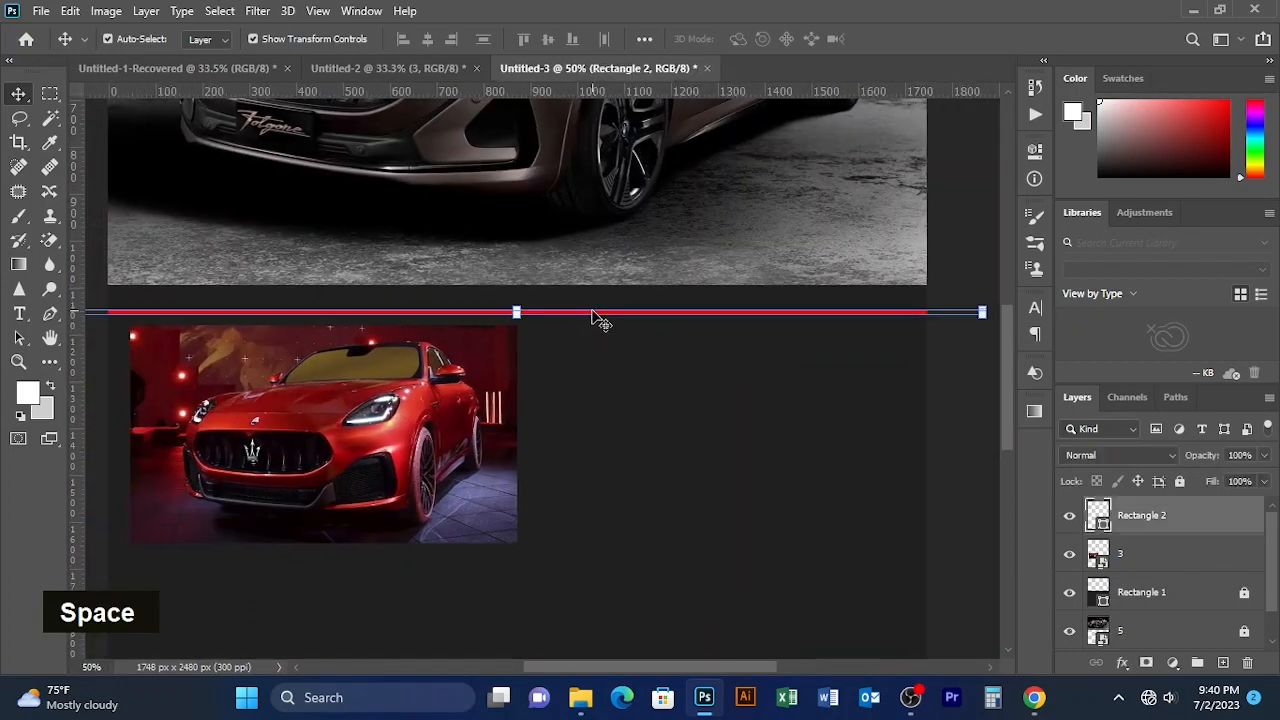
{"action": "left_click", "coordinate": [516, 313]}
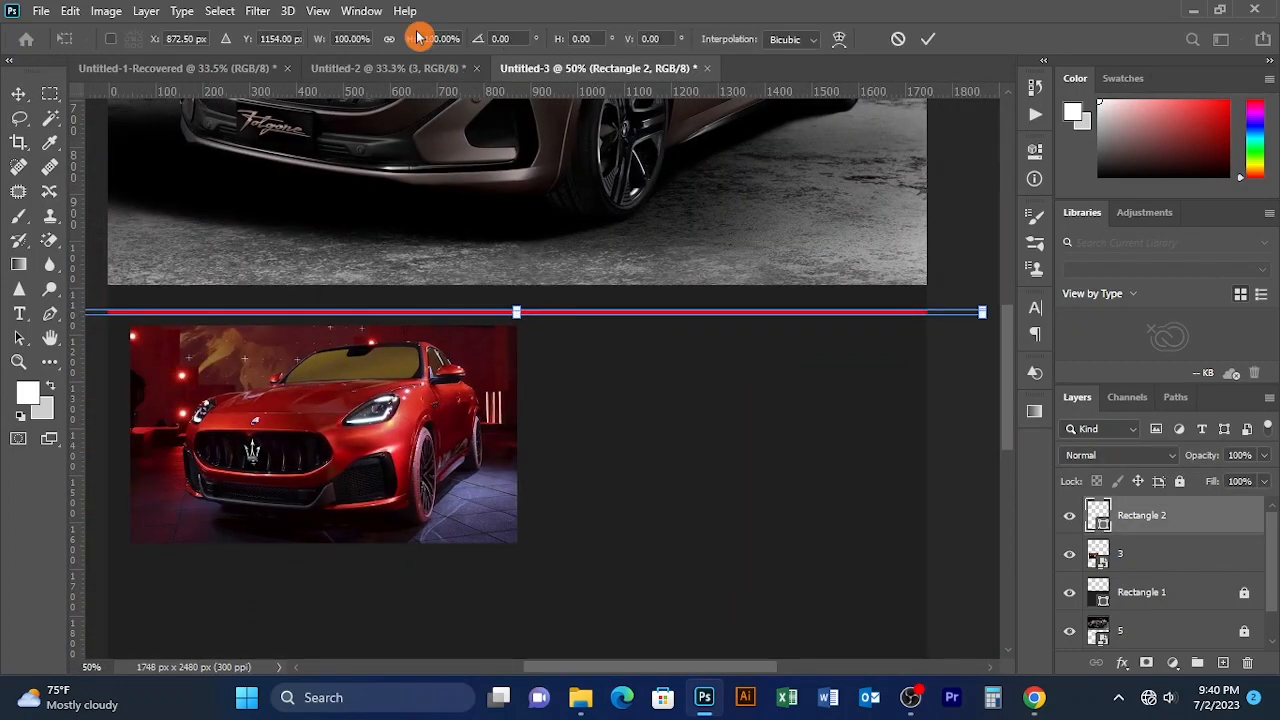
{"action": "mouse_move", "coordinate": [395, 42]}
{"action": "left_mouse_down"}
{"action": "mouse_move", "coordinate": [452, 50]}
{"action": "mouse_move", "coordinate": [374, 49]}
{"action": "mouse_move", "coordinate": [385, 52]}
{"action": "left_mouse_up"}
{"action": "left_click", "coordinate": [928, 39]}
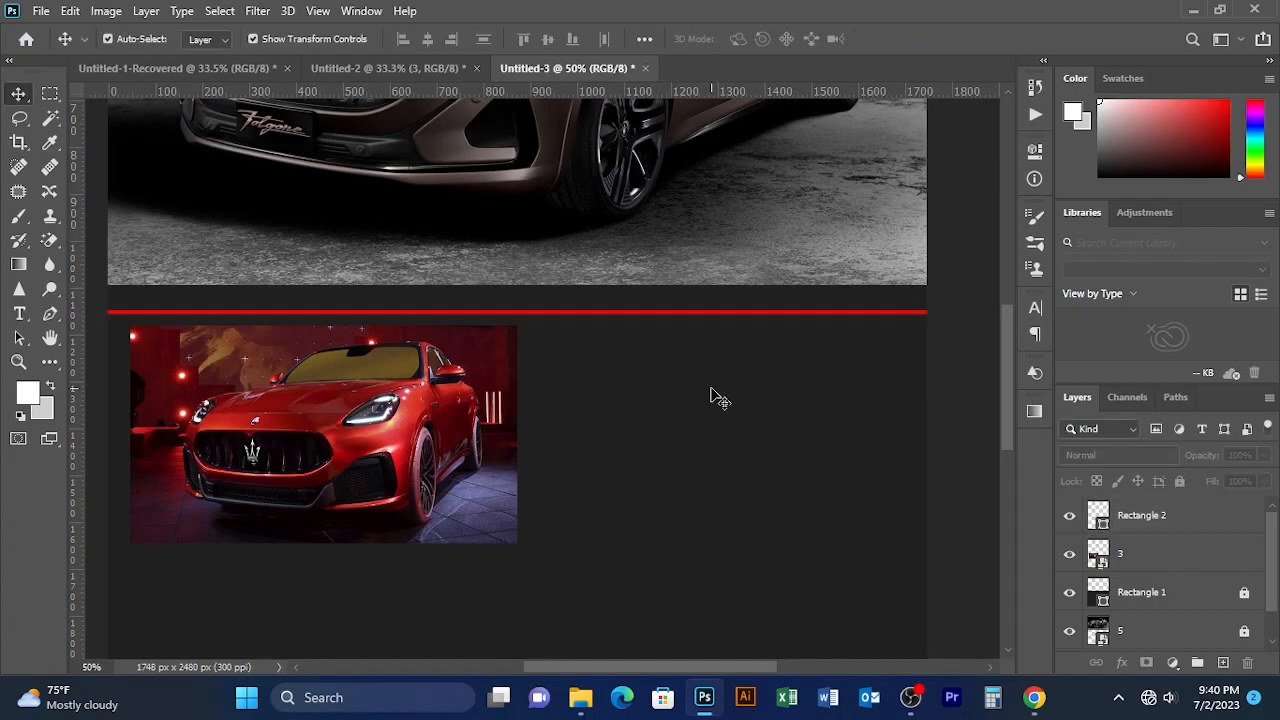
- Bring the grey car wheel photo from Untitled-2 into Untitled-3 and place it to the right of the red car photo
{"action": "left_click_drag", "start_coordinate": [714, 397], "coordinate": [668, 289]}
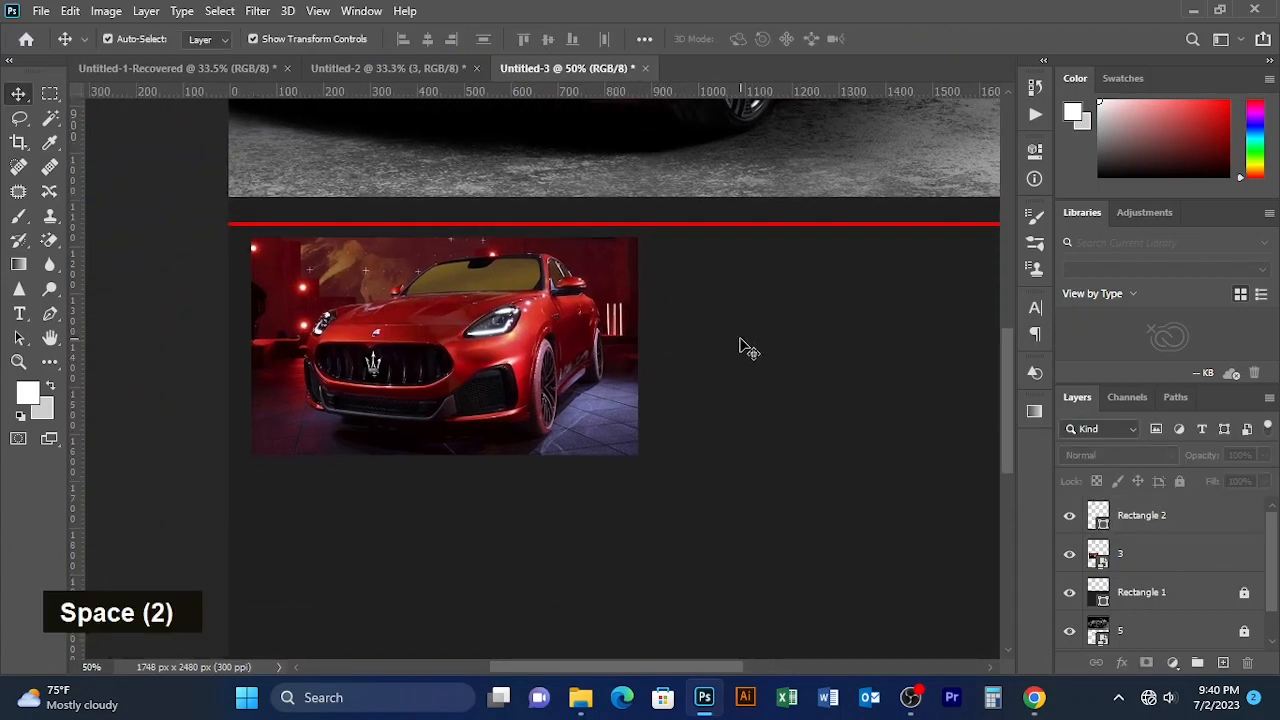
{"action": "left_click_drag", "start_coordinate": [748, 347], "coordinate": [631, 351]}
{"action": "left_click", "coordinate": [397, 70]}
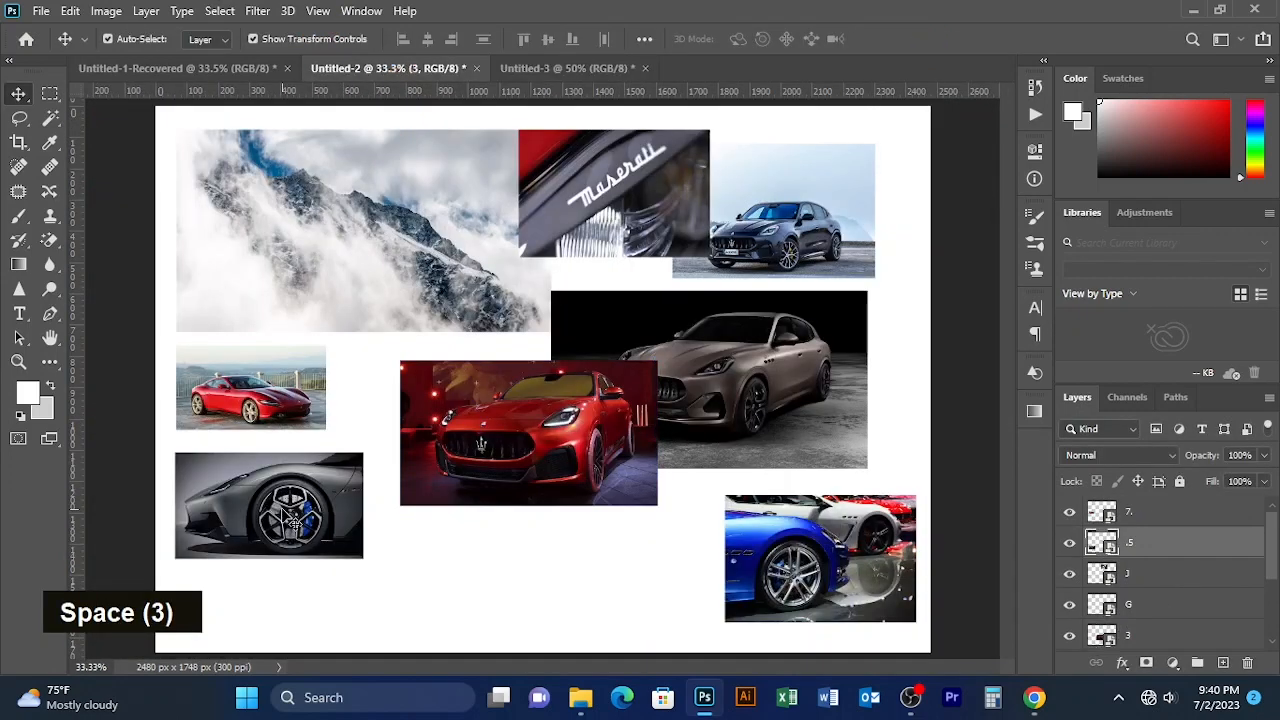
{"action": "left_click_drag", "start_coordinate": [290, 520], "coordinate": [700, 378]}
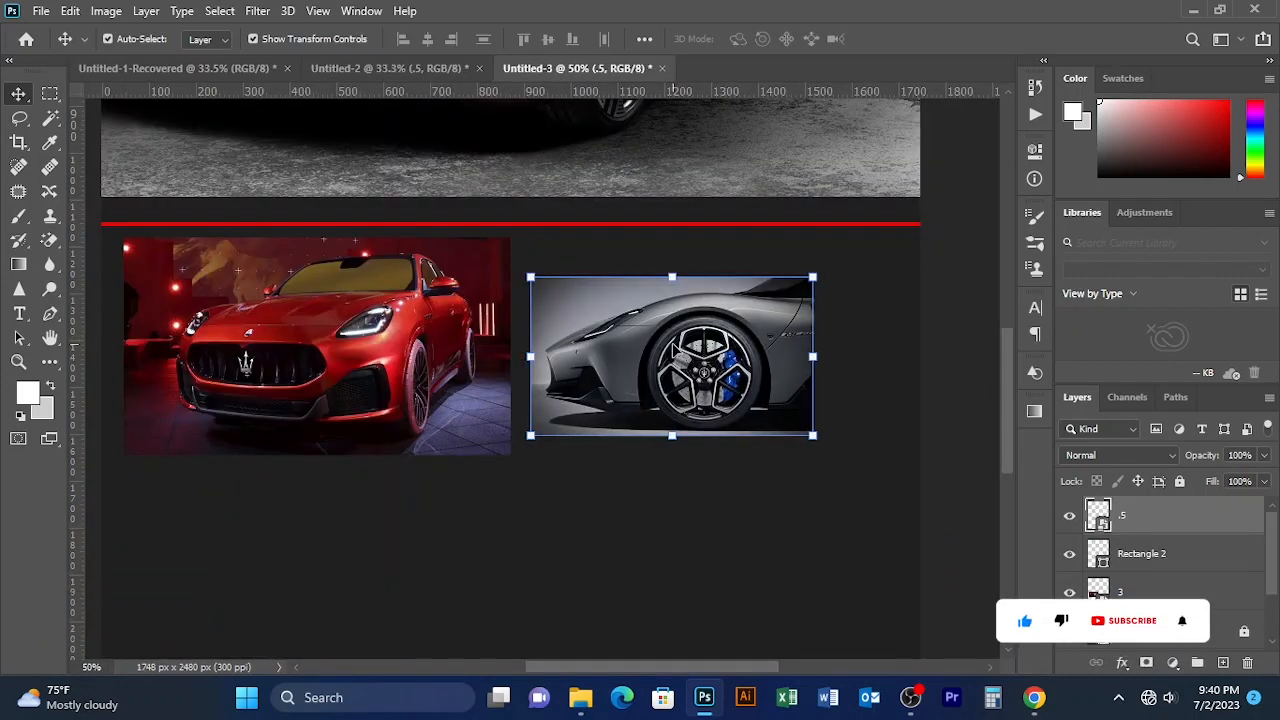
- Duplicate the red divider bar and place the copy just below the two small car photos
{"action": "left_click", "coordinate": [580, 225]}
{"action": "left_click_drag", "start_coordinate": [580, 225], "coordinate": [590, 478]}
- Flip the grey wheel photo horizontally so the car's nose points to the right
{"action": "left_click", "coordinate": [620, 428]}
{"action": "left_click", "coordinate": [70, 10]}
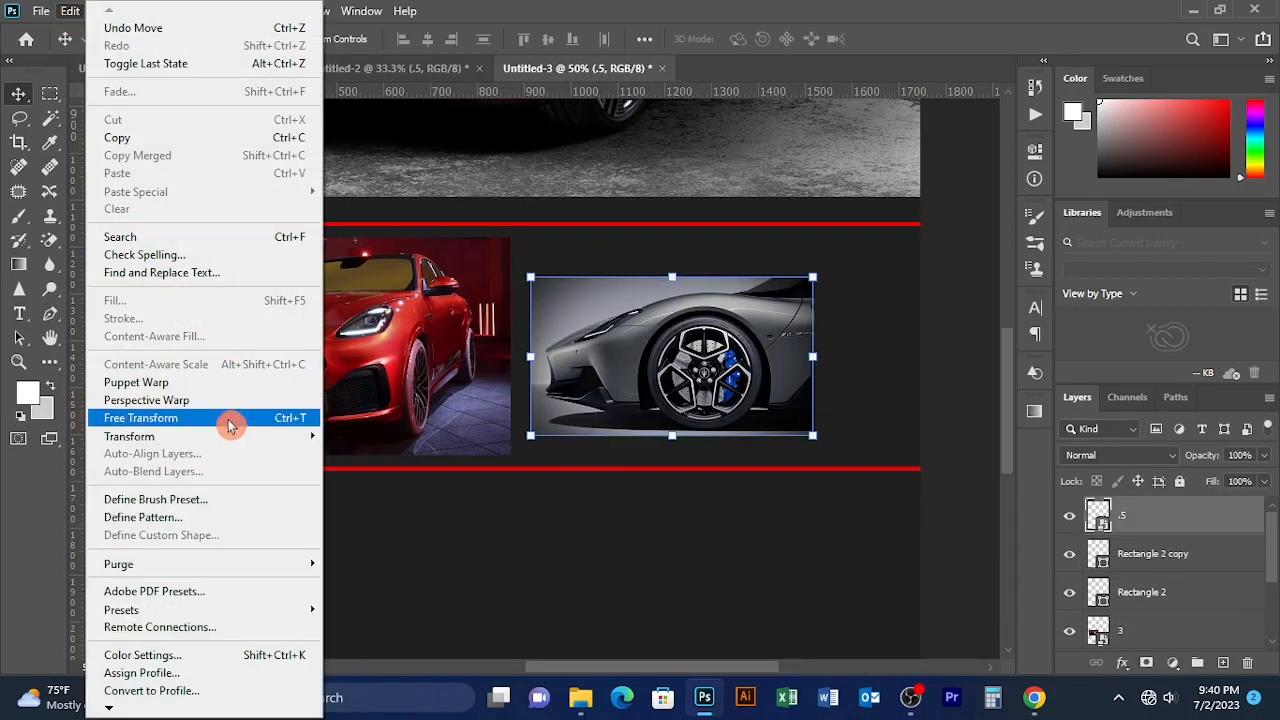
{"action": "mouse_move", "coordinate": [300, 434]}
{"action": "left_click", "coordinate": [379, 418]}
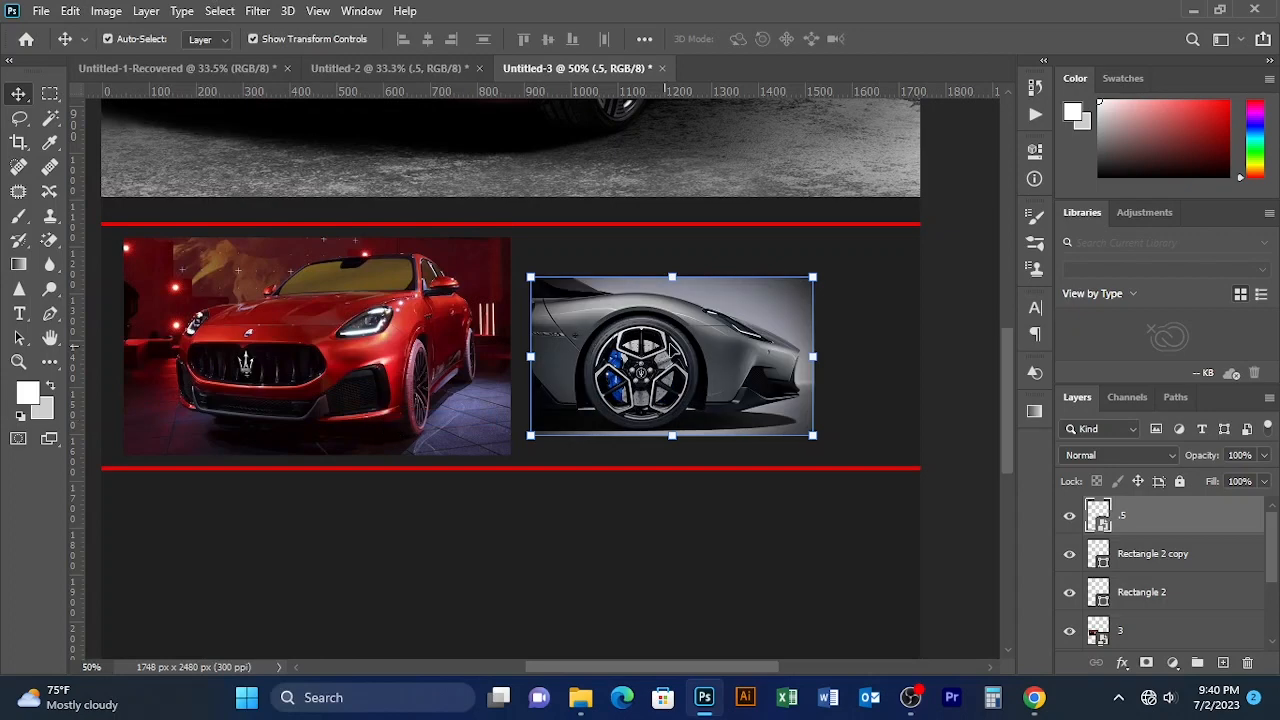
- Enlarge the grey wheel photo to about 817 x 459 px and position it beside the red car photo, between the red bars
{"action": "key", "text": "ctrl+t"}
{"action": "left_click", "coordinate": [398, 40]}
{"action": "left_click_drag", "start_coordinate": [420, 40], "coordinate": [423, 43]}
{"action": "left_click_drag", "start_coordinate": [618, 329], "coordinate": [654, 318]}
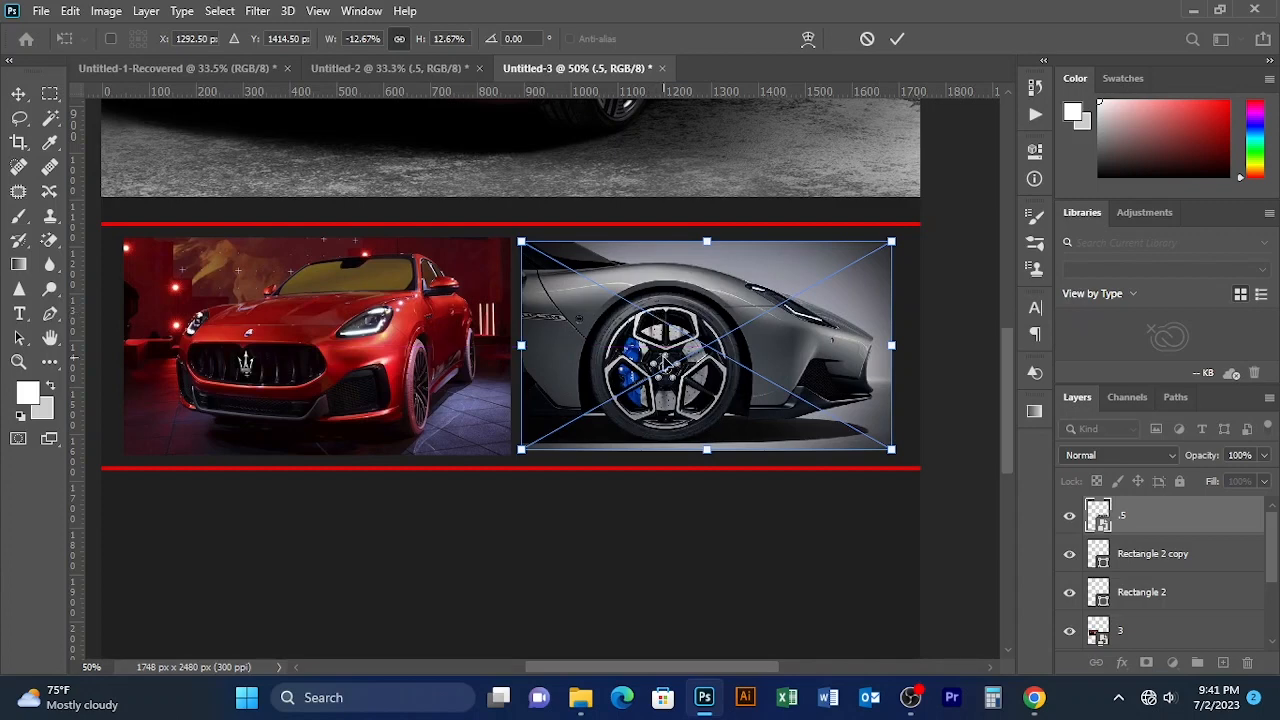
{"action": "left_click_drag", "start_coordinate": [893, 240], "coordinate": [899, 238]}
{"action": "key", "text": "Down"}
{"action": "key", "text": "Down"}
{"action": "key", "text": "Down"}
{"action": "key", "text": "Down"}
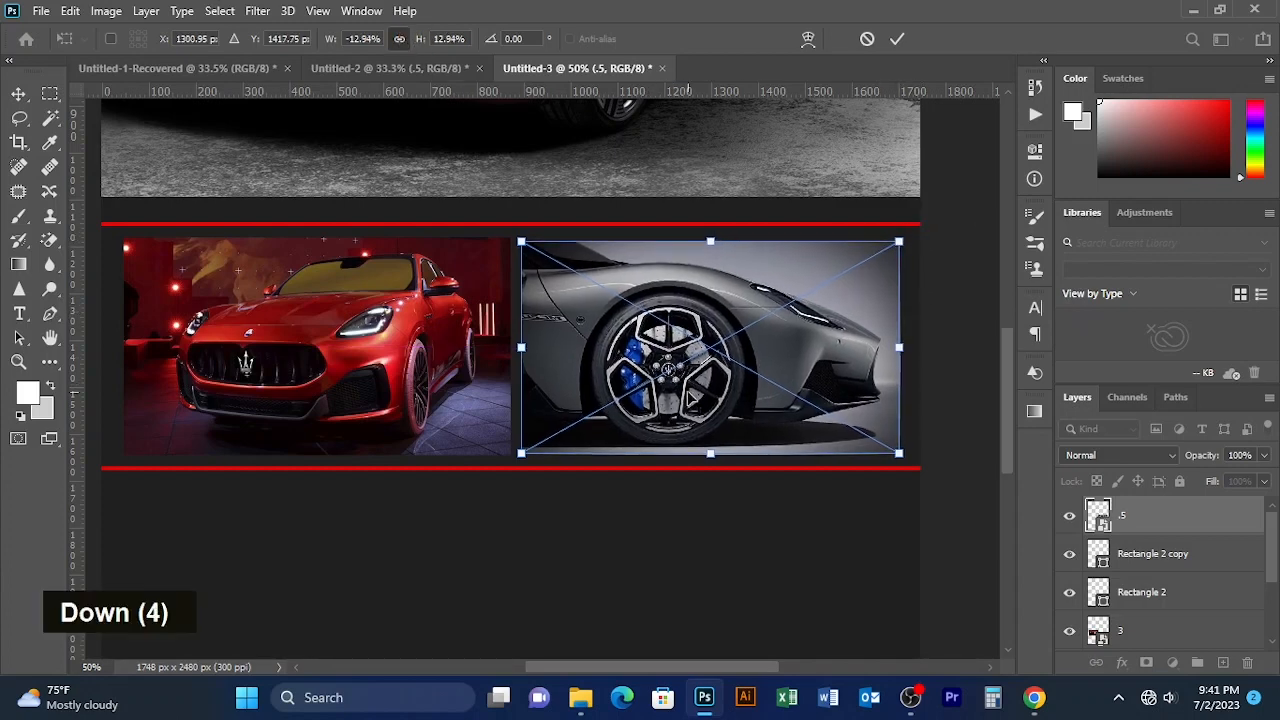
{"action": "left_click_drag", "start_coordinate": [898, 242], "coordinate": [902, 240]}
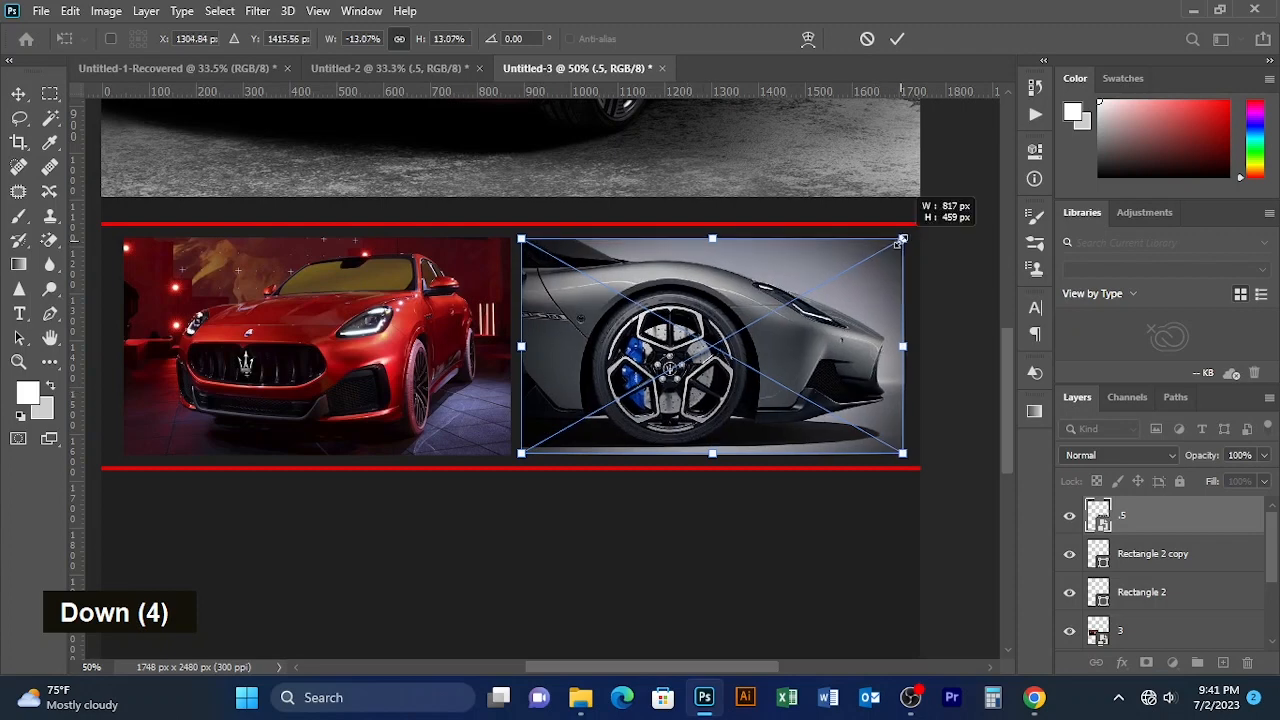
{"action": "left_click", "coordinate": [898, 38]}
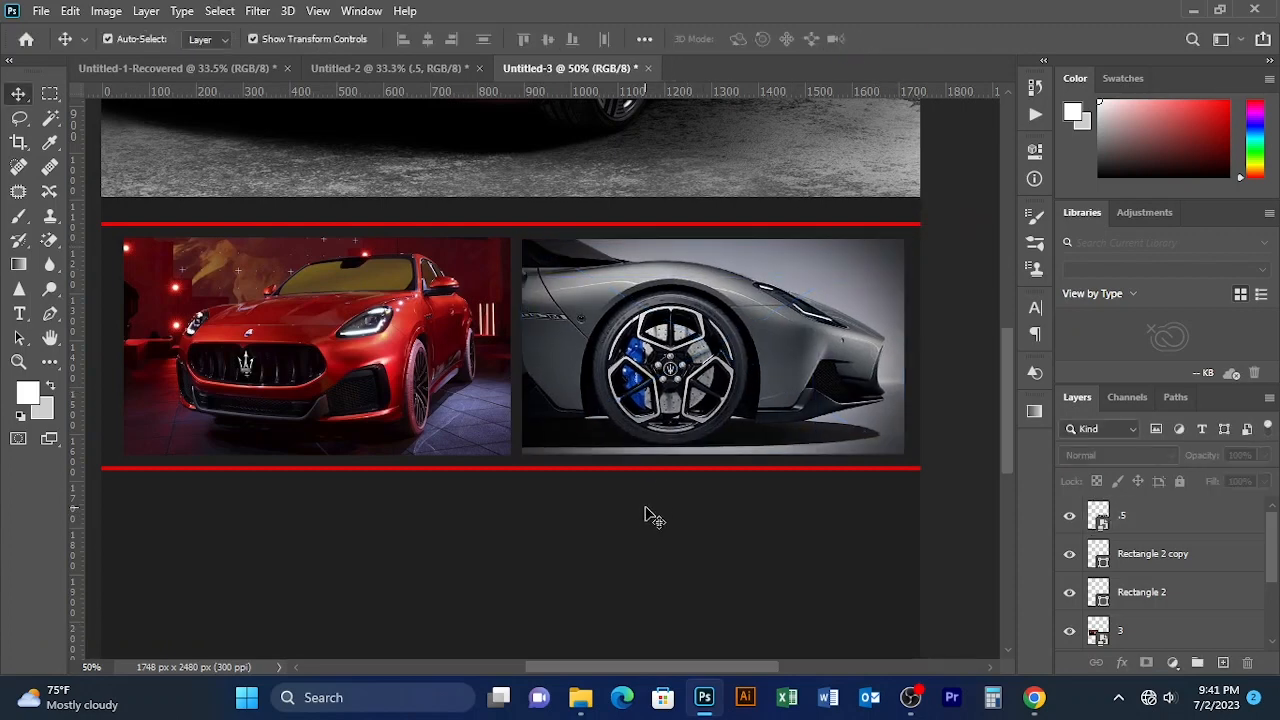
- Scale the red car photo down slightly to 15.26%, keeping its proportions
{"action": "left_click", "coordinate": [480, 351]}
{"action": "key", "text": "ctrl+t"}
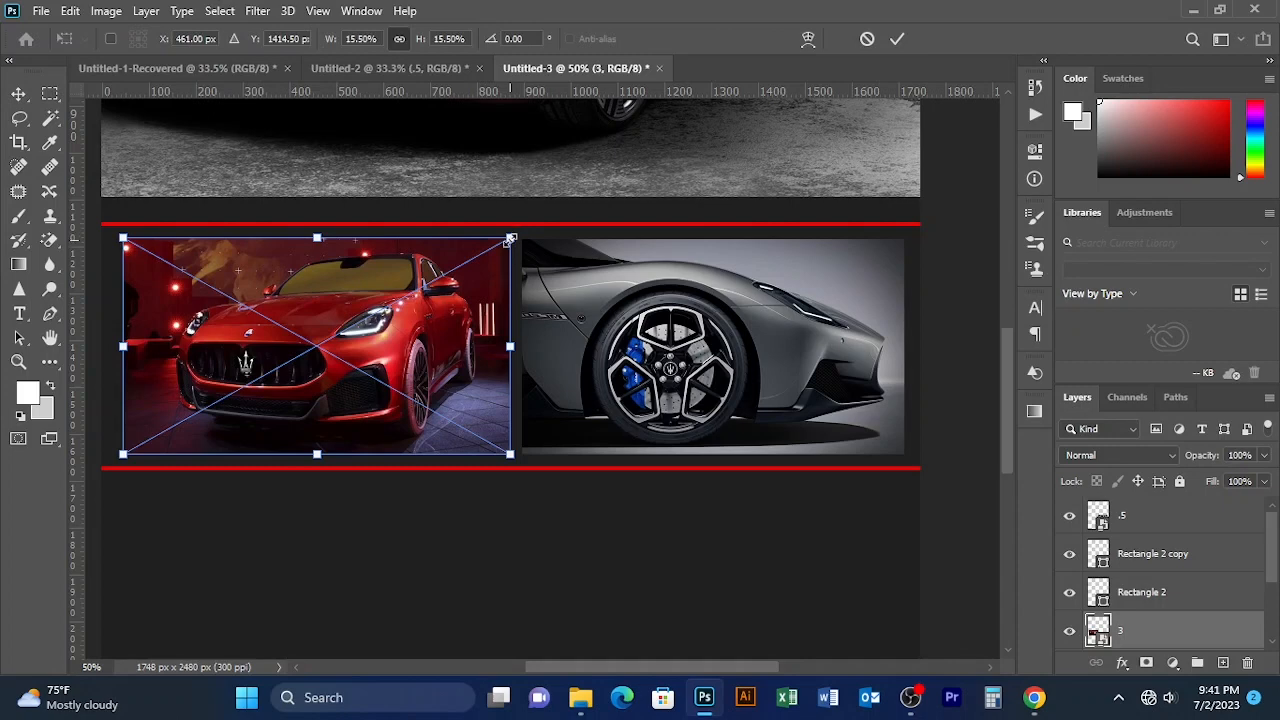
{"action": "left_click_drag", "start_coordinate": [510, 240], "coordinate": [506, 242]}
{"action": "left_click", "coordinate": [897, 38]}
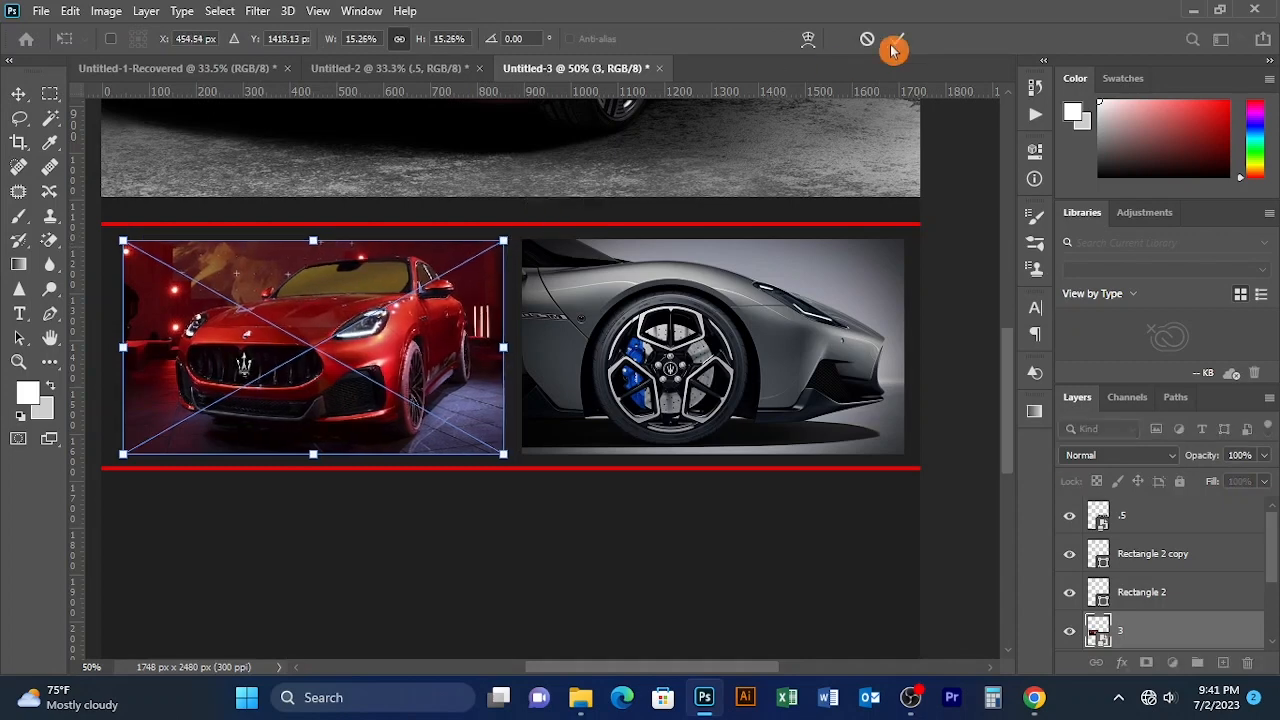
- Nudge the red car photo slightly up and right to line it up with the grey wheel photo
{"action": "left_click", "coordinate": [470, 332]}
{"action": "key", "text": "Up"}
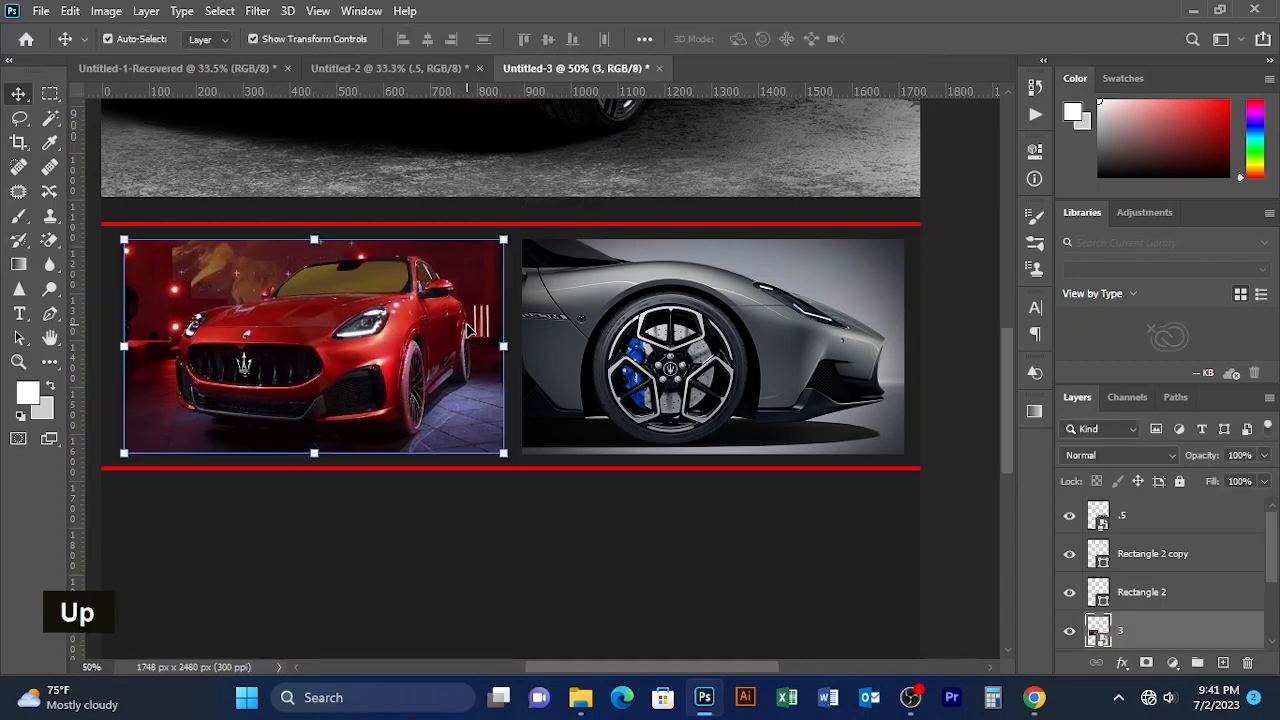
{"action": "key", "text": "Right"}
{"action": "key", "text": "Right"}
{"action": "key", "text": "Up"}
{"action": "key", "text": "Down"}
{"action": "key", "text": "Right"}
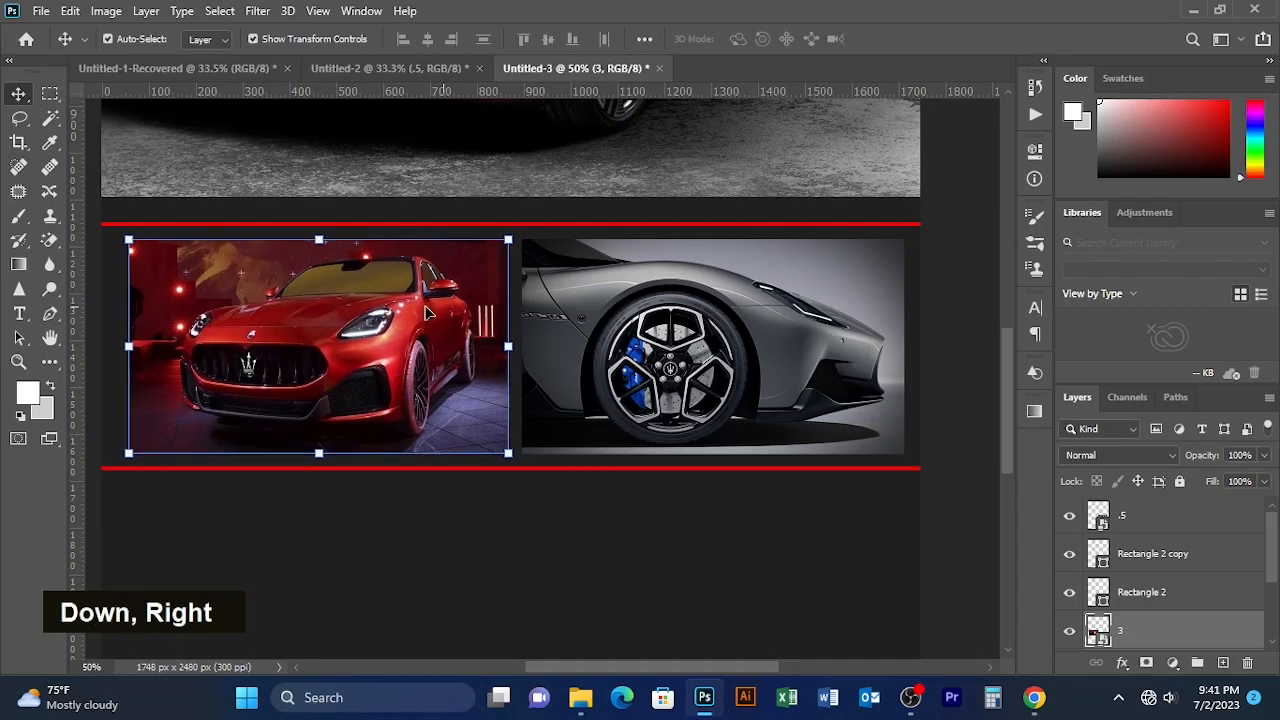
{"action": "left_click", "coordinate": [485, 528]}
- Duplicate the lower red bar and rotate the copy by about -89.5° into a vertical bar
{"action": "left_click", "coordinate": [530, 468]}
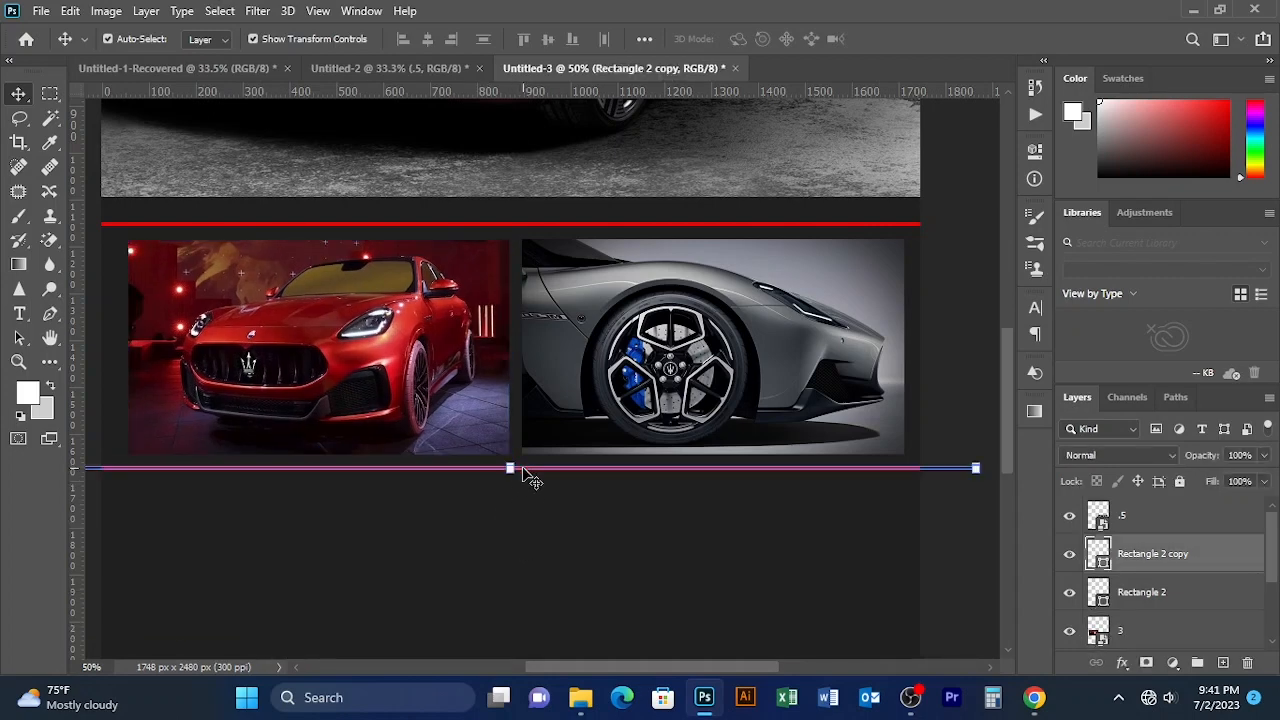
{"action": "key", "text": "ctrl+j"}
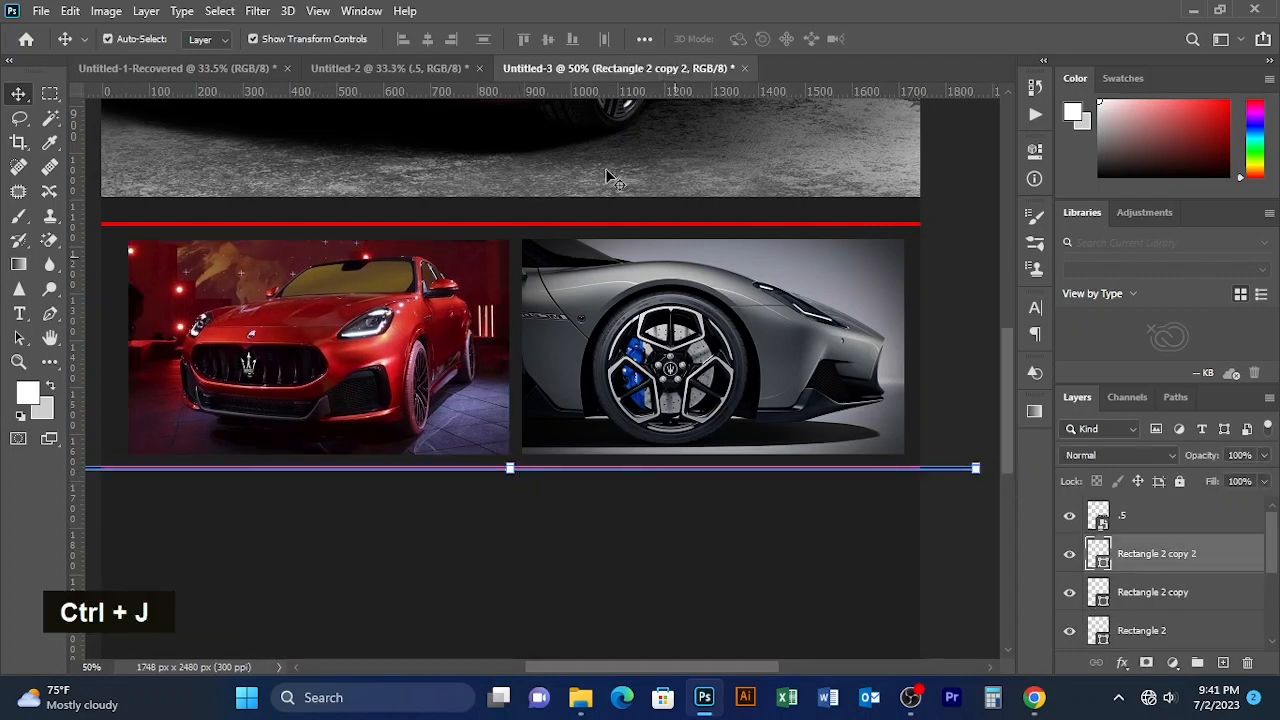
{"action": "left_click_drag", "start_coordinate": [72, 222], "coordinate": [72, 250]}
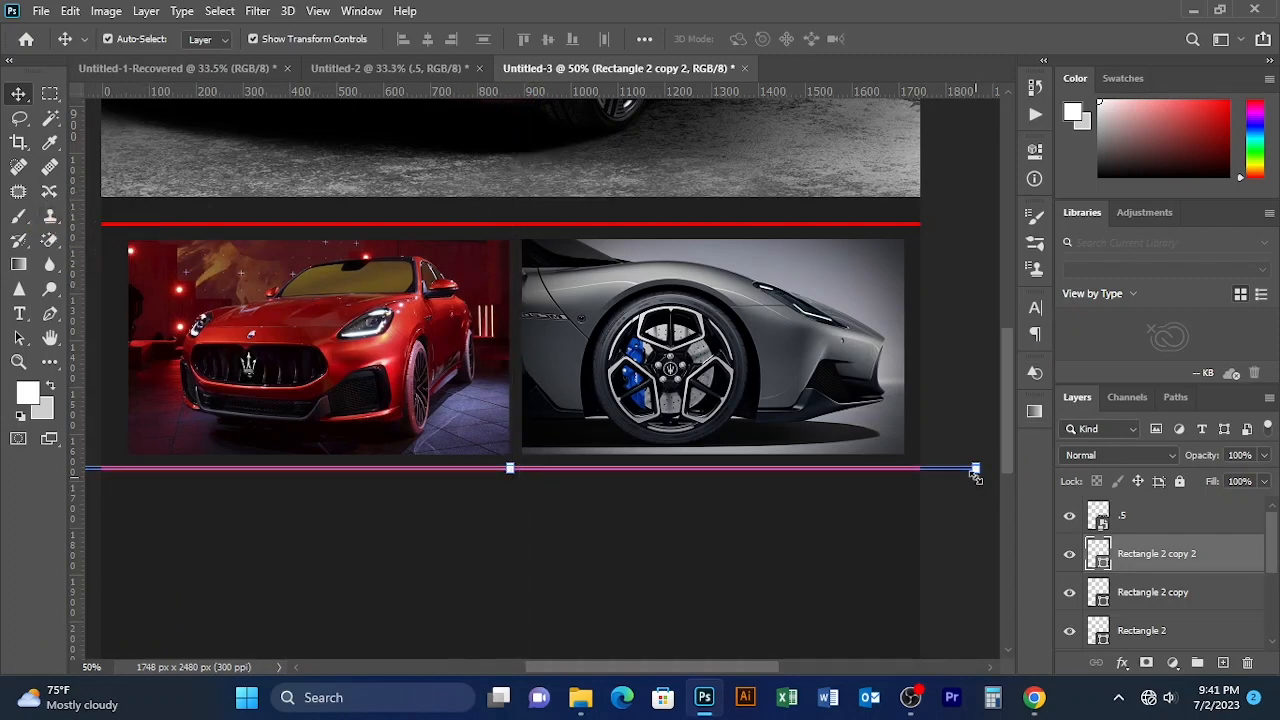
{"action": "left_click_drag", "start_coordinate": [984, 481], "coordinate": [521, 179]}
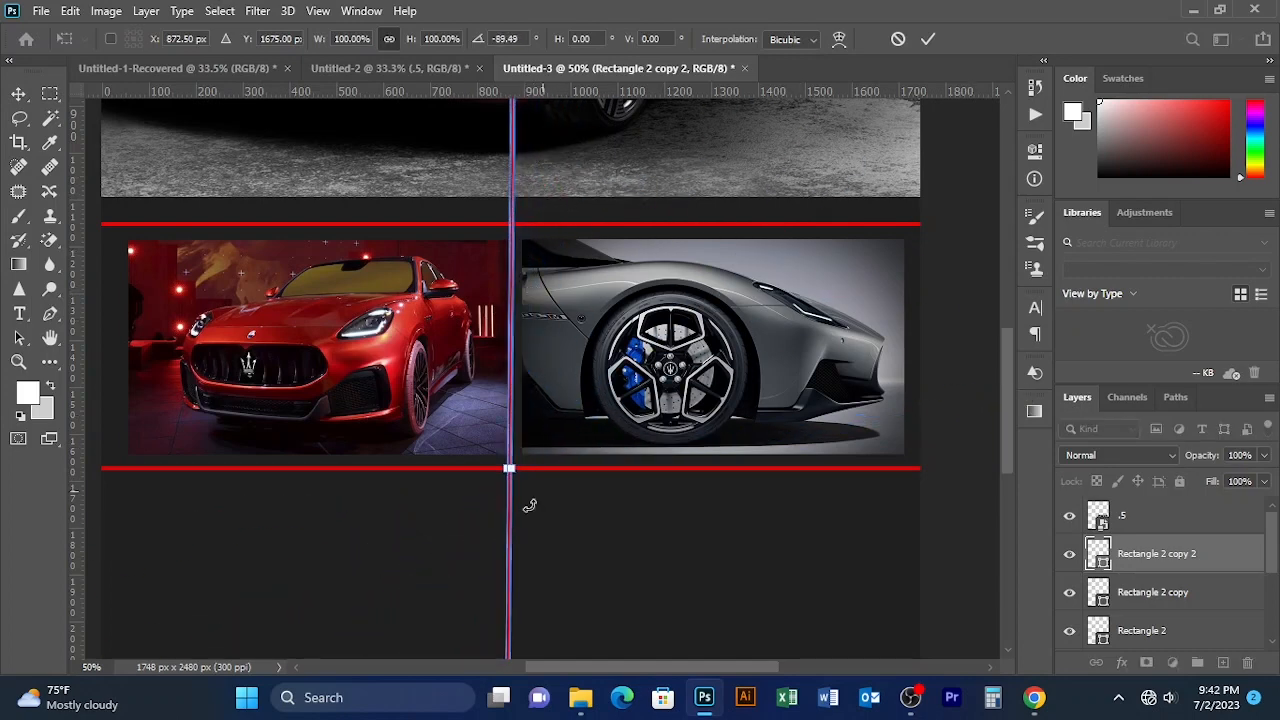
- Nudge the vertical red bar right to X 884.50 px, into the gap between the two photos
{"action": "key", "text": "Right"}
{"action": "key", "text": "Right"}
{"action": "key", "text": "Right"}
{"action": "key", "text": "Right"}
{"action": "key", "text": "Right"}
{"action": "key", "text": "Right"}
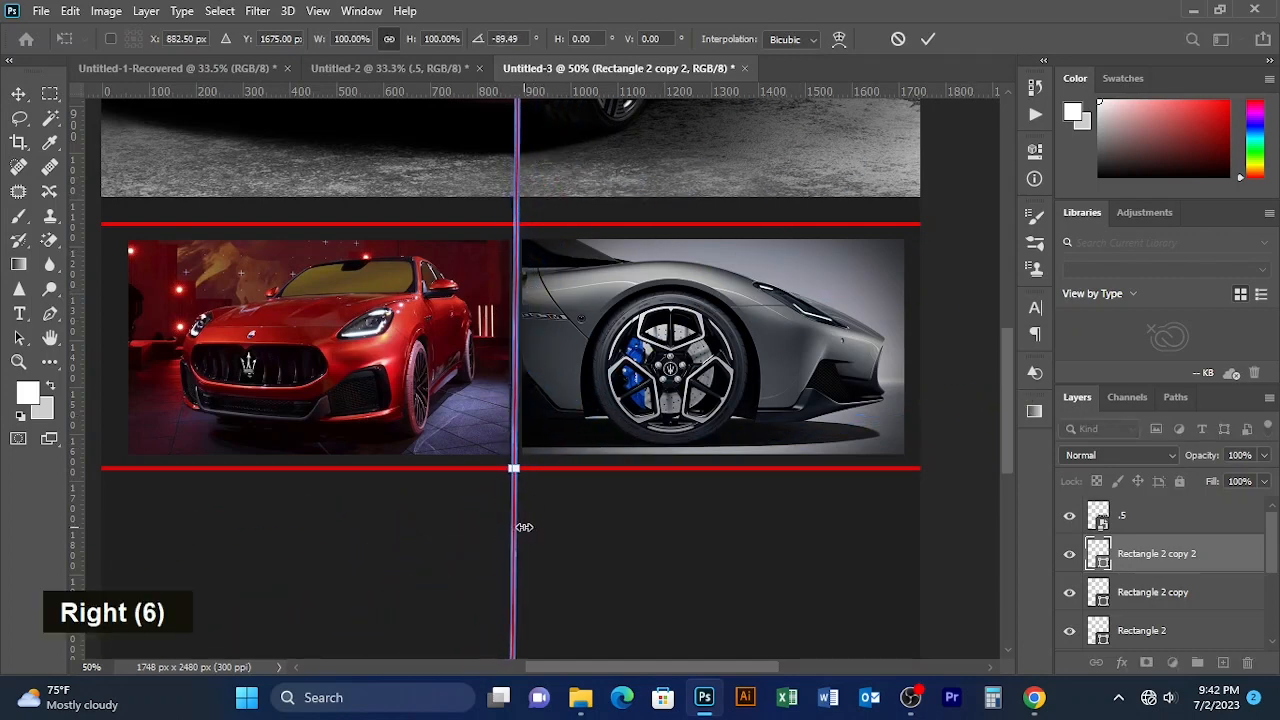
{"action": "key", "text": "Right"}
{"action": "left_click", "coordinate": [928, 39]}
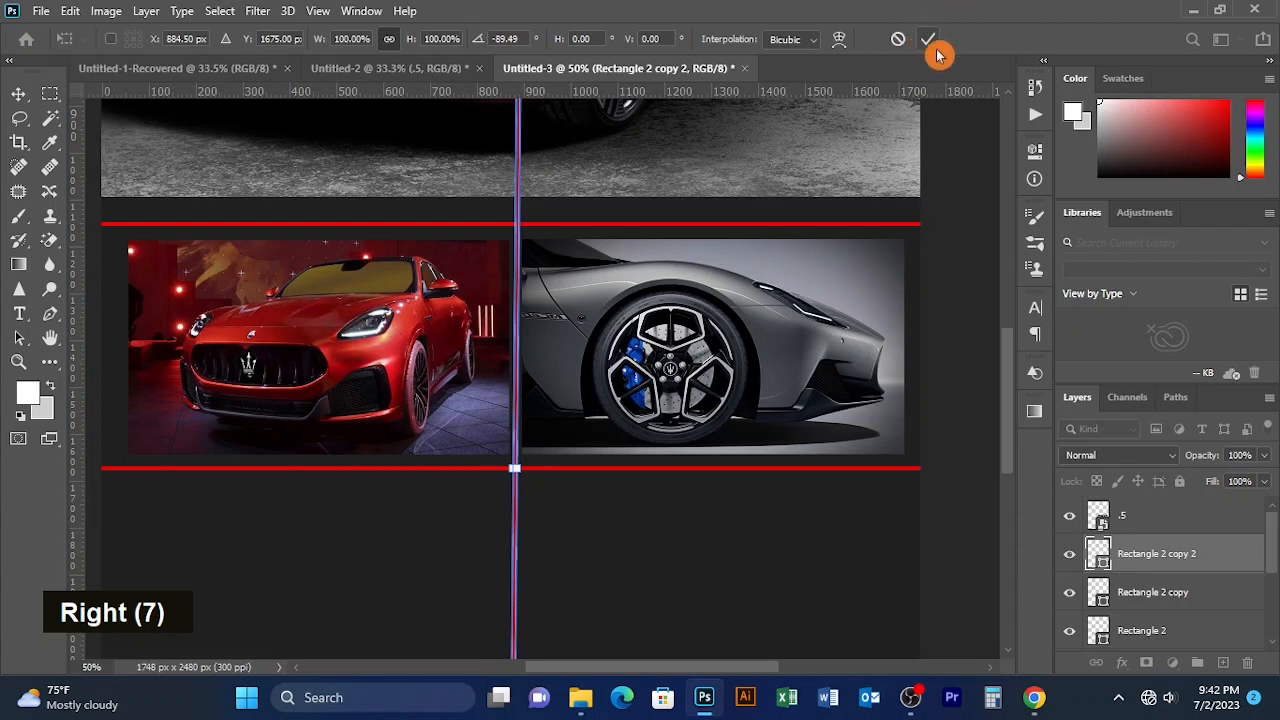
- Try stretching the vertical red bar's height to 288% with Free Transform
{"action": "key", "text": "ctrl+t"}
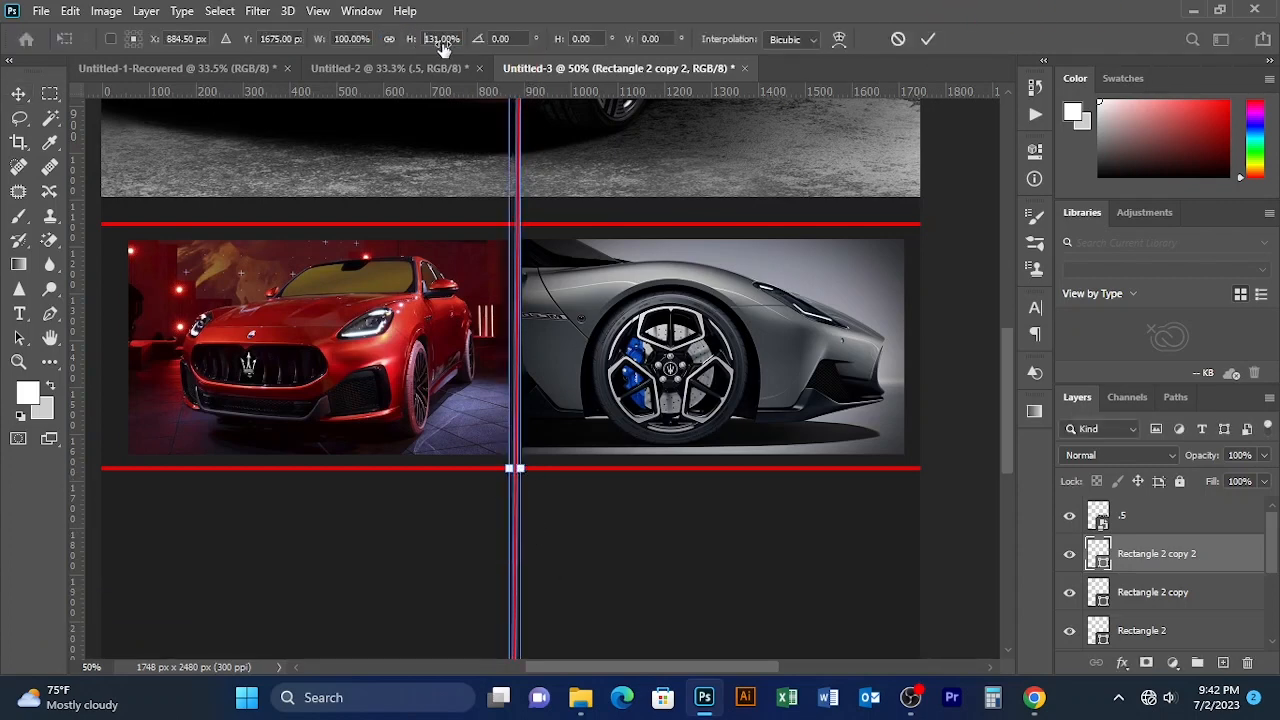
{"action": "left_click_drag", "start_coordinate": [483, 68], "coordinate": [544, 74]}
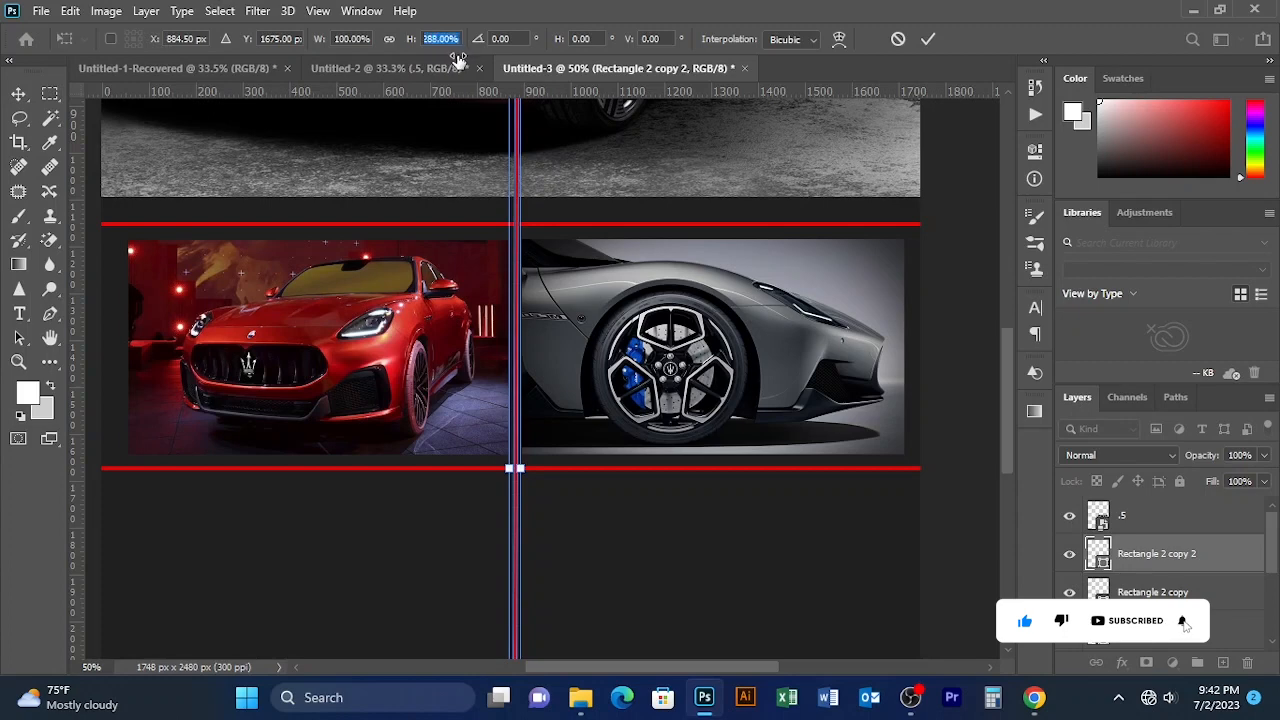
{"action": "left_click", "coordinate": [928, 39]}
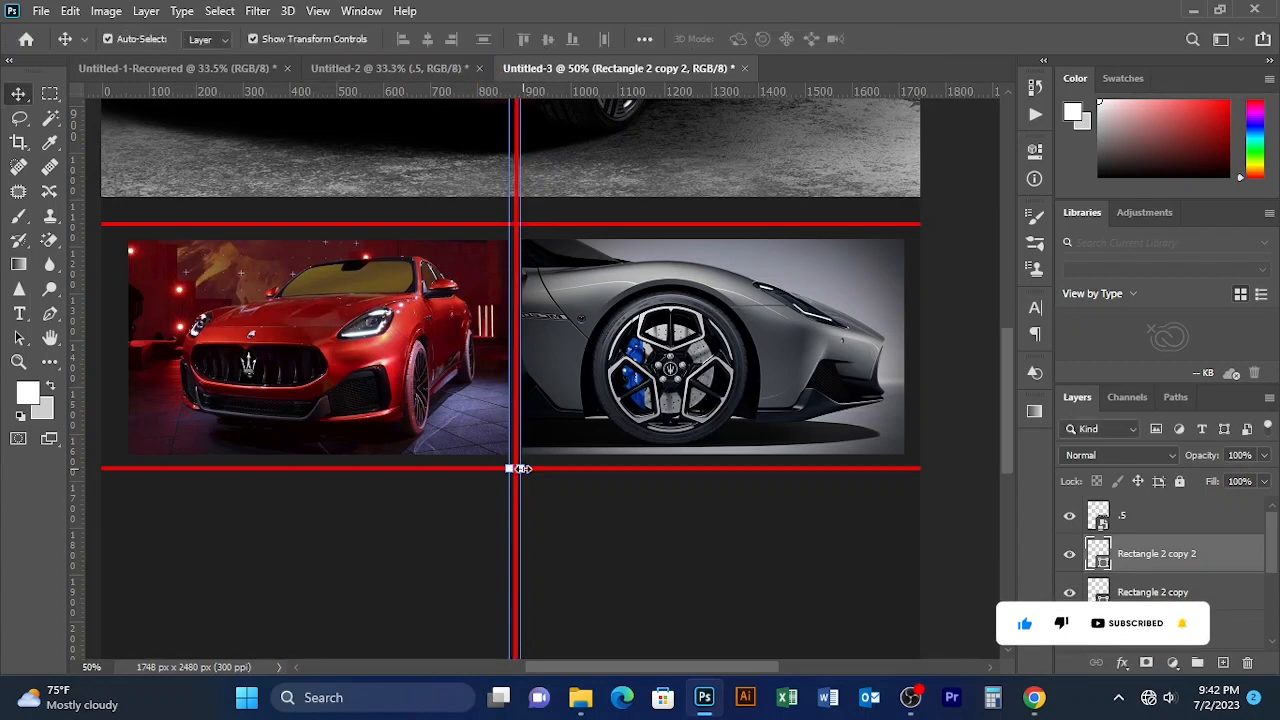
- Scale the vertical red bar's height to 21% and move it up to Y 1455 px
{"action": "key", "text": "ctrl+t"}
{"action": "left_click_drag", "start_coordinate": [408, 39], "coordinate": [366, 55]}
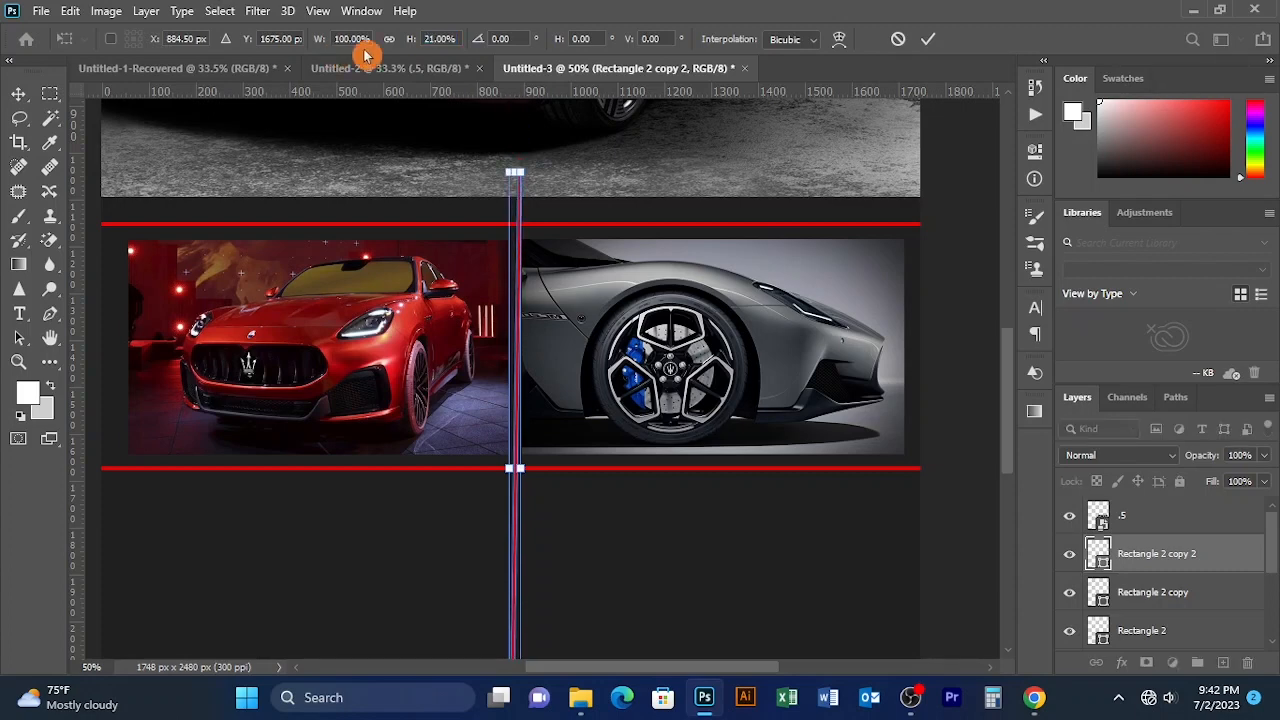
{"action": "key", "text": "Up"}
{"action": "key", "text": "Up"}
{"action": "key", "text": "Up"}
{"action": "key", "text": "Up"}
{"action": "key", "text": "Up"}
{"action": "key", "text": "Up"}
{"action": "key", "text": "Up"}
{"action": "key", "text": "Up"}
{"action": "key", "text": "Up"}
{"action": "key", "text": "Up"}
{"action": "key", "text": "Up"}
{"action": "key", "text": "Up"}
{"action": "key", "text": "Up"}
{"action": "key", "text": "Up"}
{"action": "key", "text": "Up"}
{"action": "key", "text": "Up"}
{"action": "key", "text": "Up"}
{"action": "key", "text": "Up"}
{"action": "key", "text": "Up"}
{"action": "key", "text": "Up"}
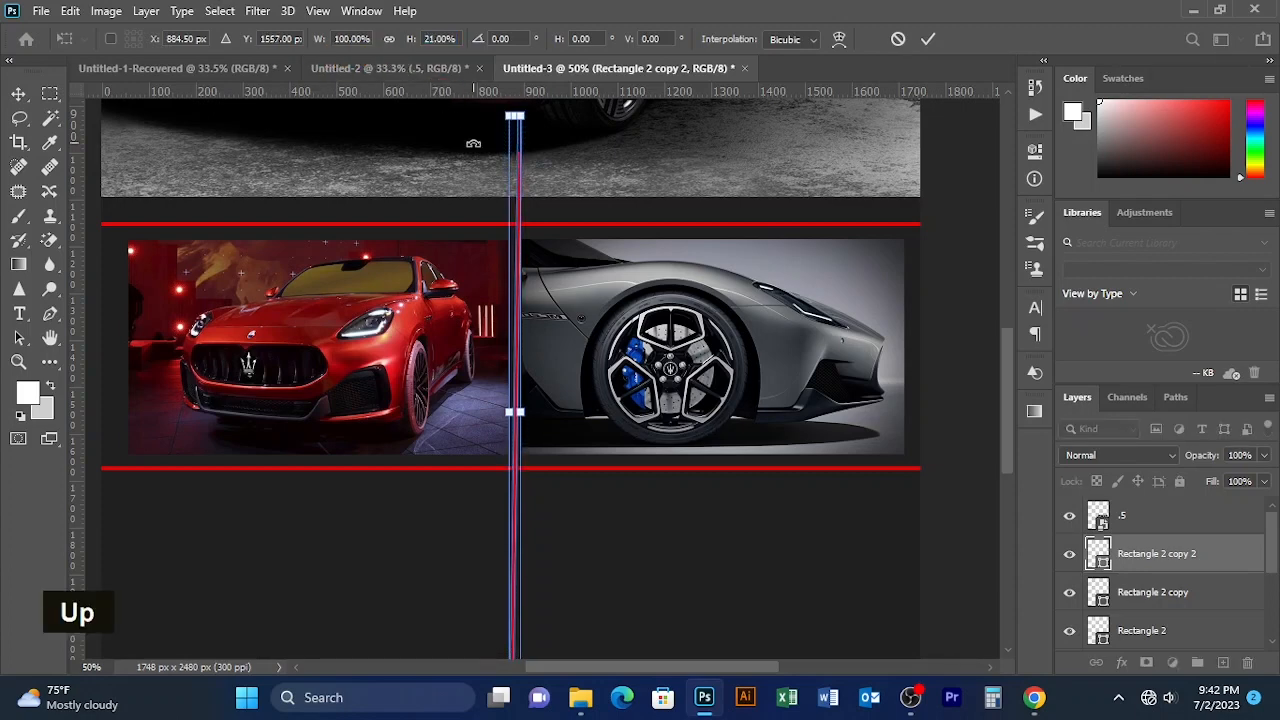
{"action": "key", "text": "Up"}
- Narrow the vertical red bar slightly and apply the transform
{"action": "left_click_drag", "start_coordinate": [414, 44], "coordinate": [410, 45]}
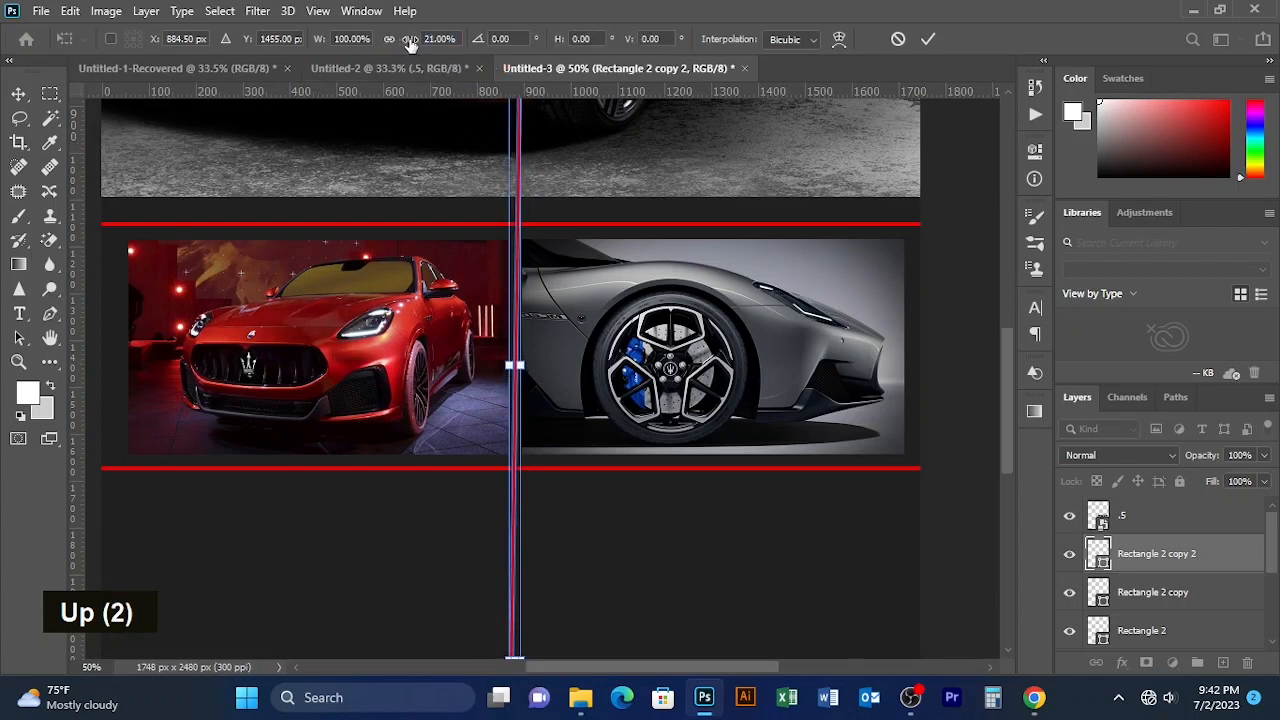
{"action": "left_click_drag", "start_coordinate": [318, 45], "coordinate": [313, 45]}
{"action": "left_click", "coordinate": [928, 38]}
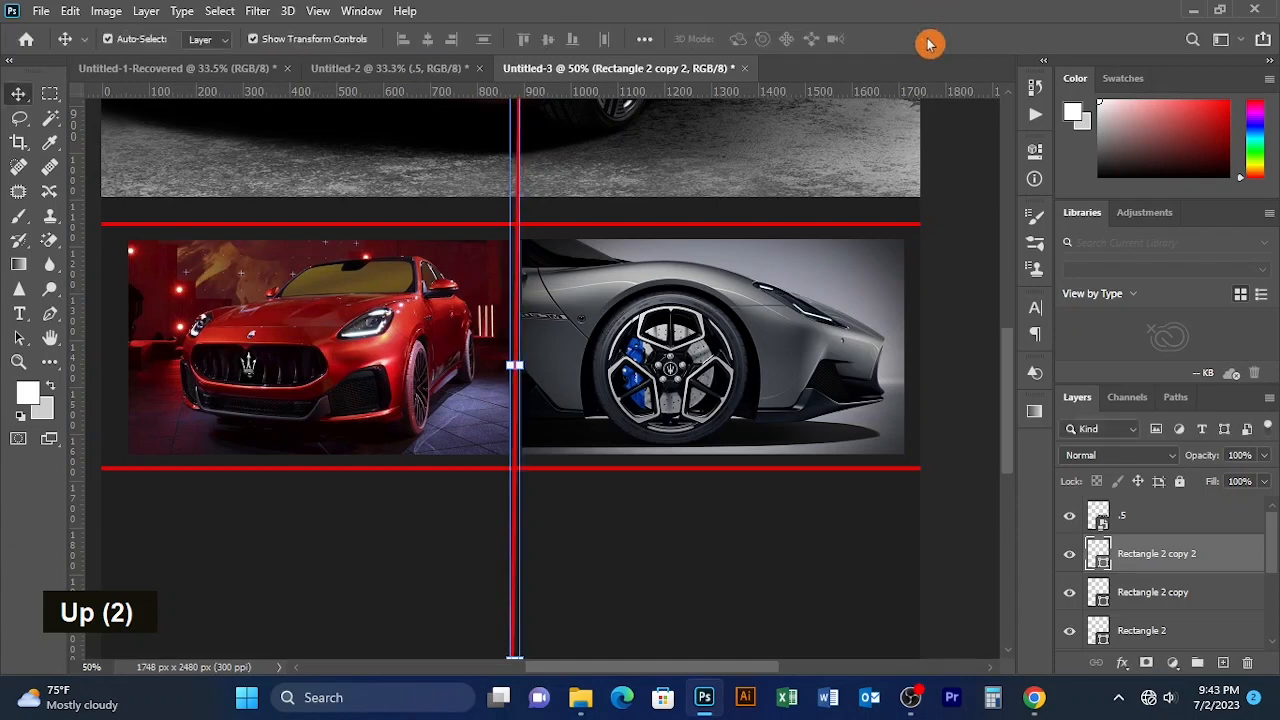
{"action": "left_click", "coordinate": [949, 205]}
{"action": "left_click_drag", "start_coordinate": [742, 350], "coordinate": [748, 223]}
{"action": "left_click", "coordinate": [396, 68]}
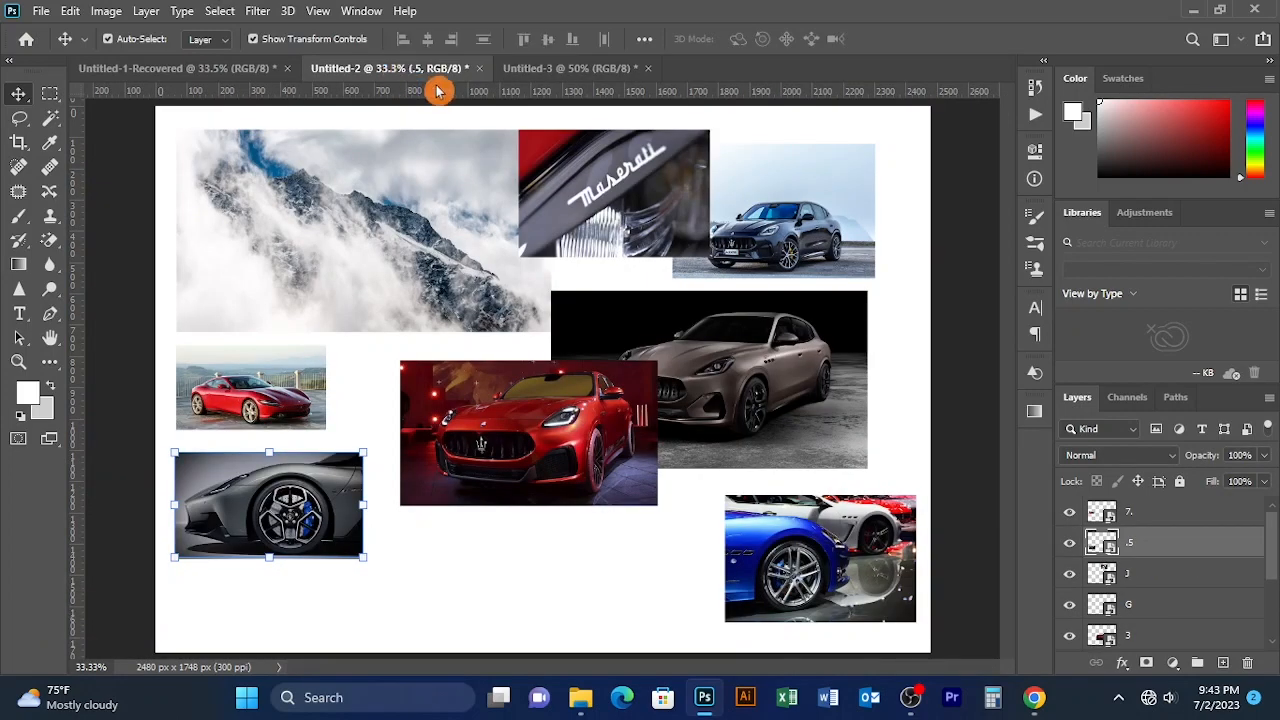
{"action": "left_click", "coordinate": [536, 70]}
{"action": "key", "text": "space"}
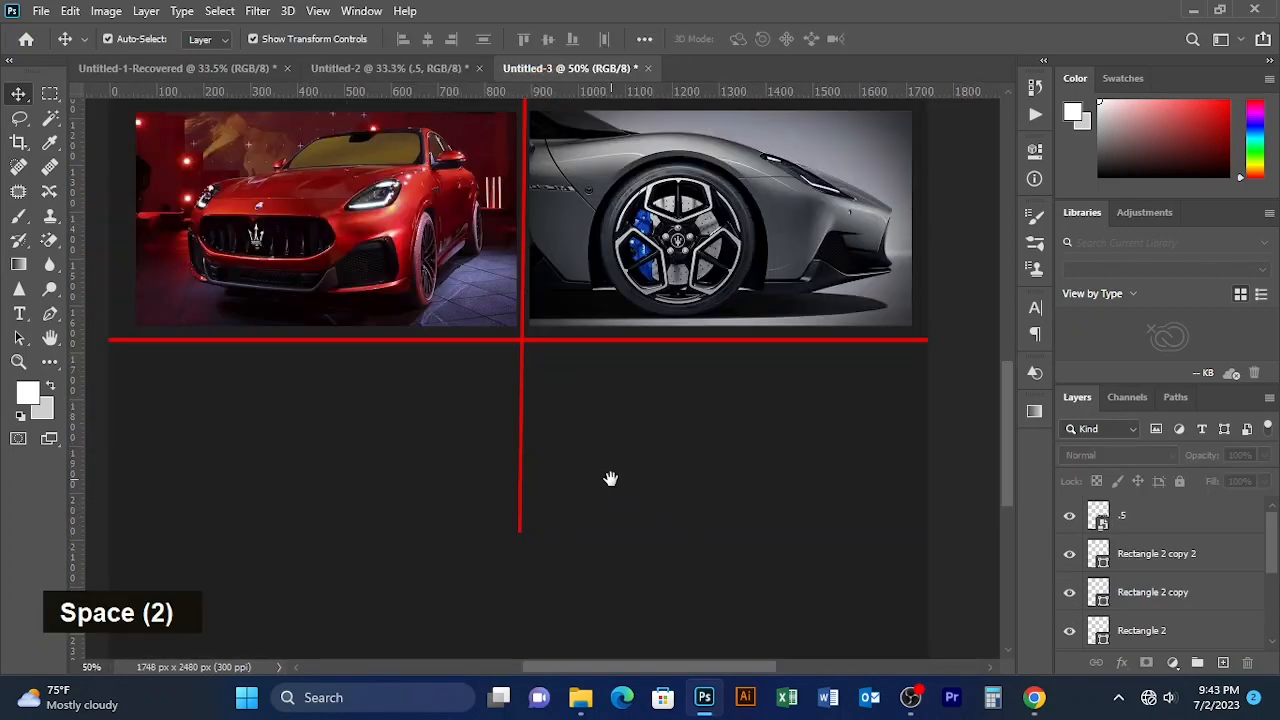
{"action": "left_click_drag", "start_coordinate": [609, 477], "coordinate": [634, 642]}
- Shorten the vertical red bar at both ends so it extends just past the upper and lower red bars
{"action": "left_click", "coordinate": [552, 176]}
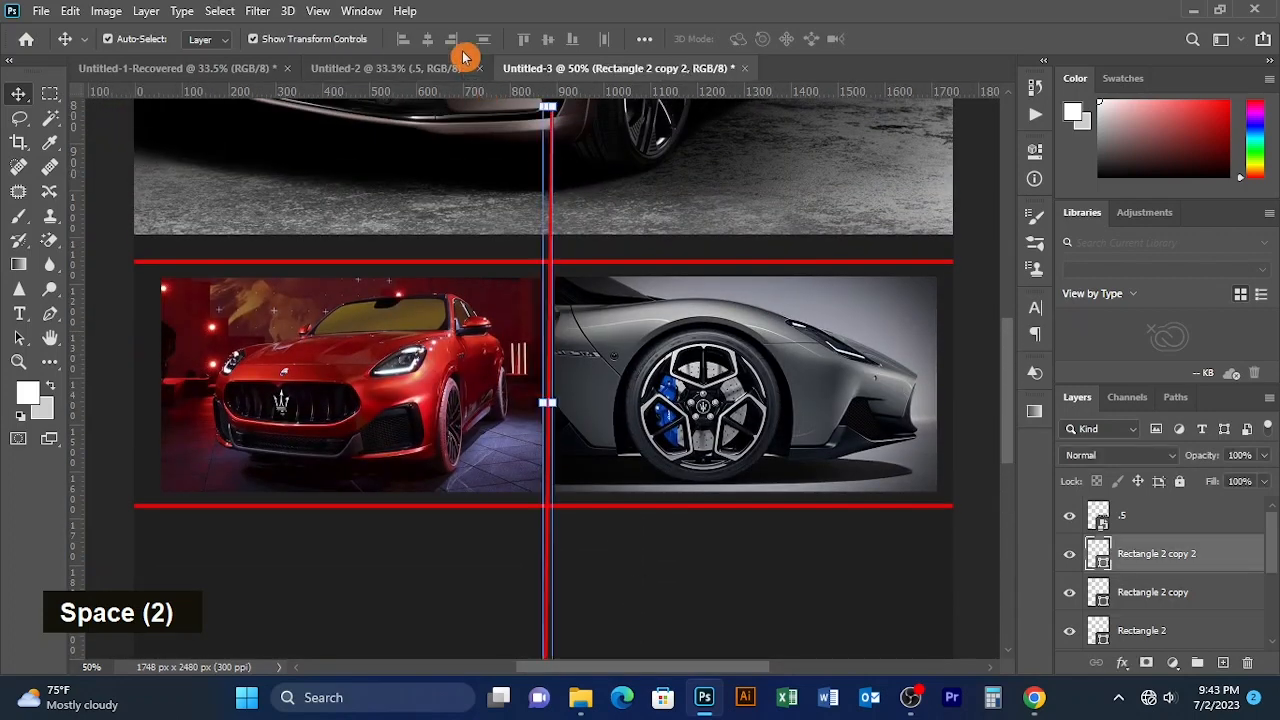
{"action": "key", "text": "ctrl+t"}
{"action": "left_click_drag", "start_coordinate": [553, 108], "coordinate": [553, 245]}
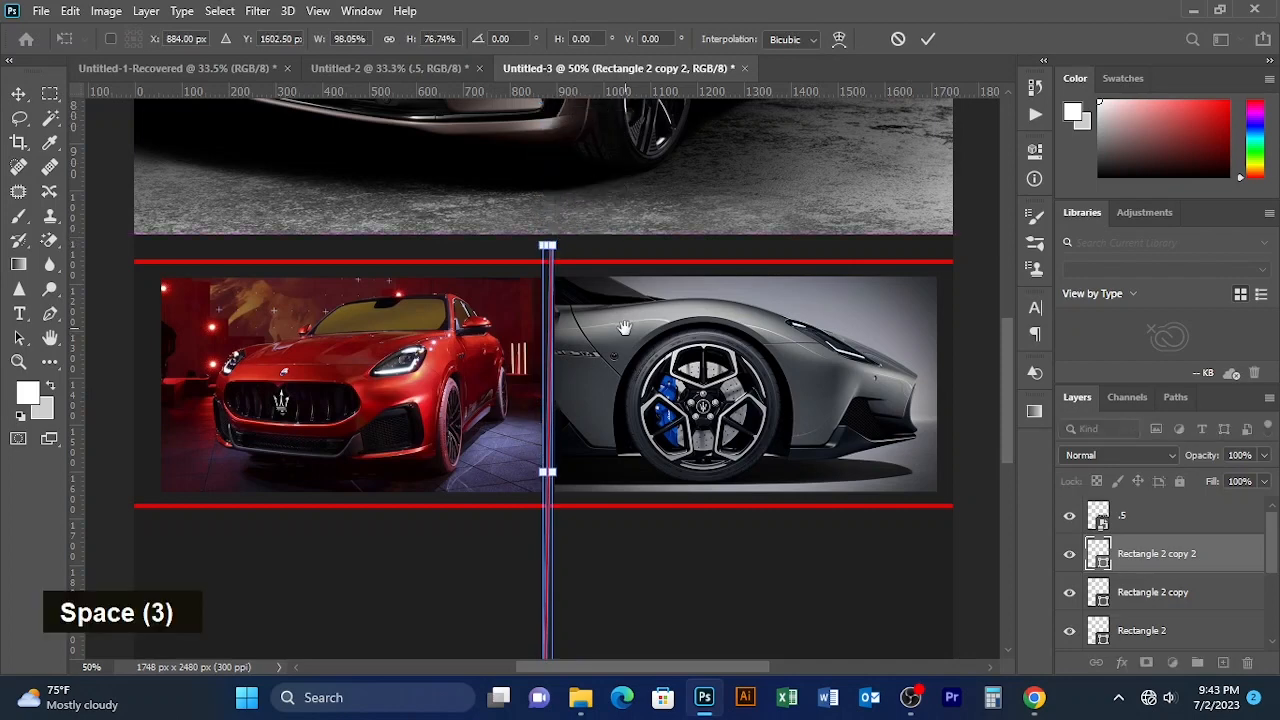
{"action": "left_click_drag", "start_coordinate": [624, 326], "coordinate": [626, 154]}
{"action": "left_click_drag", "start_coordinate": [549, 525], "coordinate": [549, 356]}
{"action": "left_click", "coordinate": [928, 38]}
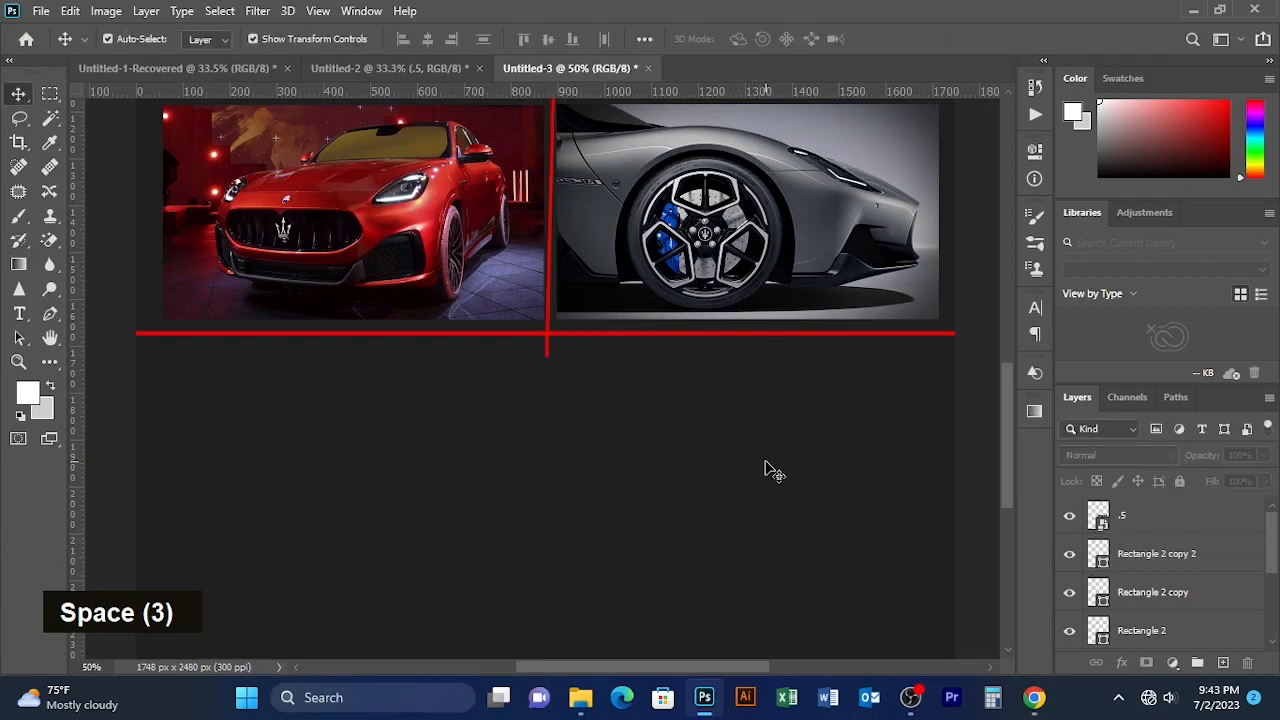
- Rotate the vertical red bar by -1.34° to straighten it between the two photos
{"action": "left_click_drag", "start_coordinate": [681, 413], "coordinate": [697, 518]}
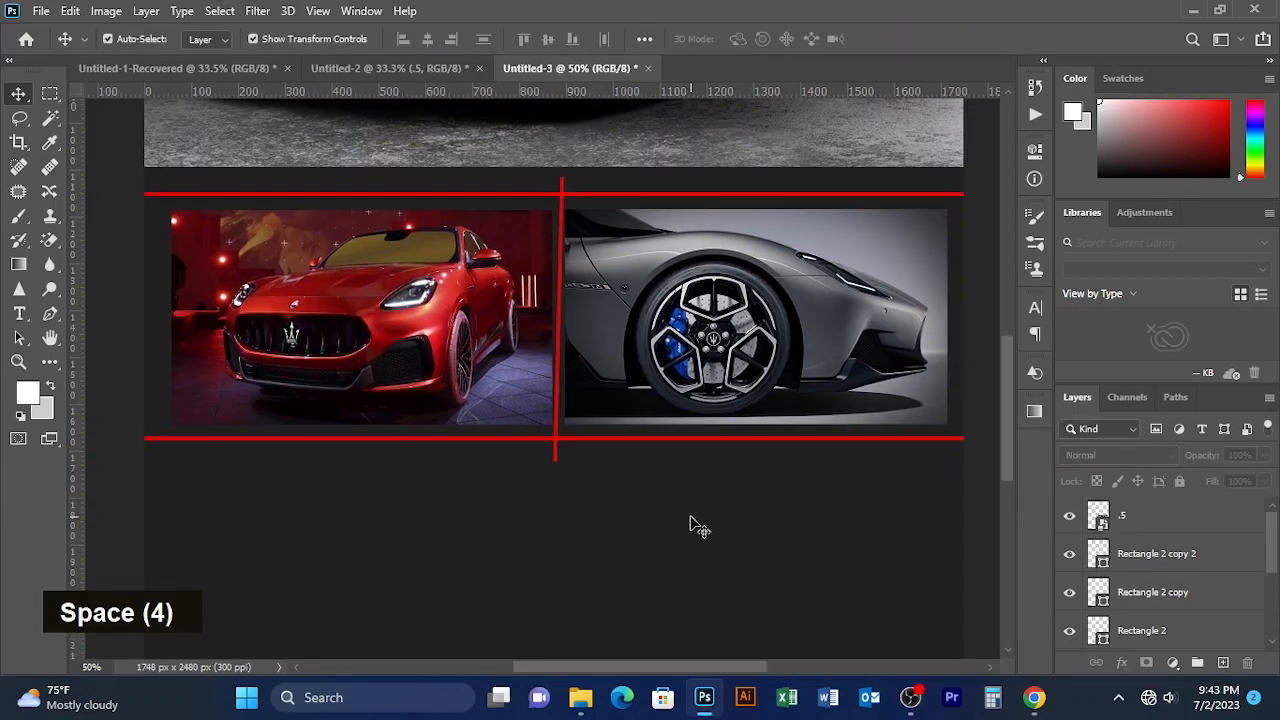
{"action": "left_click", "coordinate": [556, 458]}
{"action": "key", "text": "ctrl+t"}
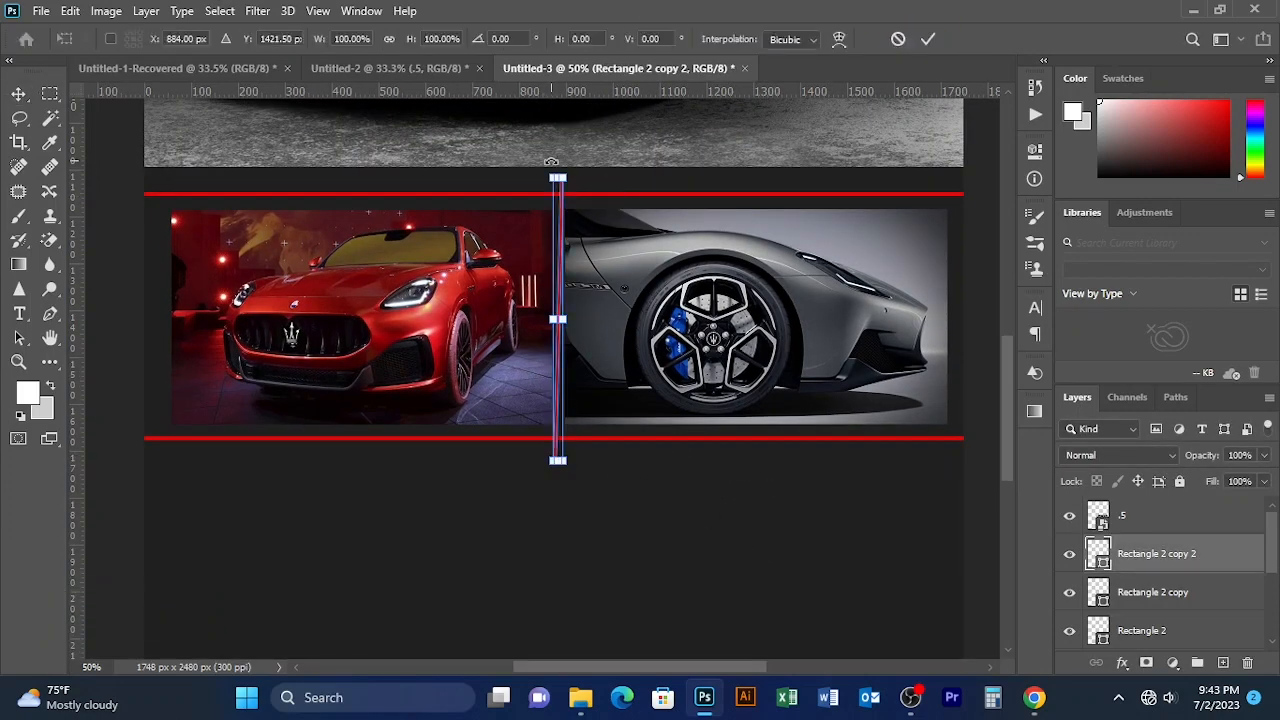
{"action": "left_click_drag", "start_coordinate": [550, 161], "coordinate": [548, 161]}
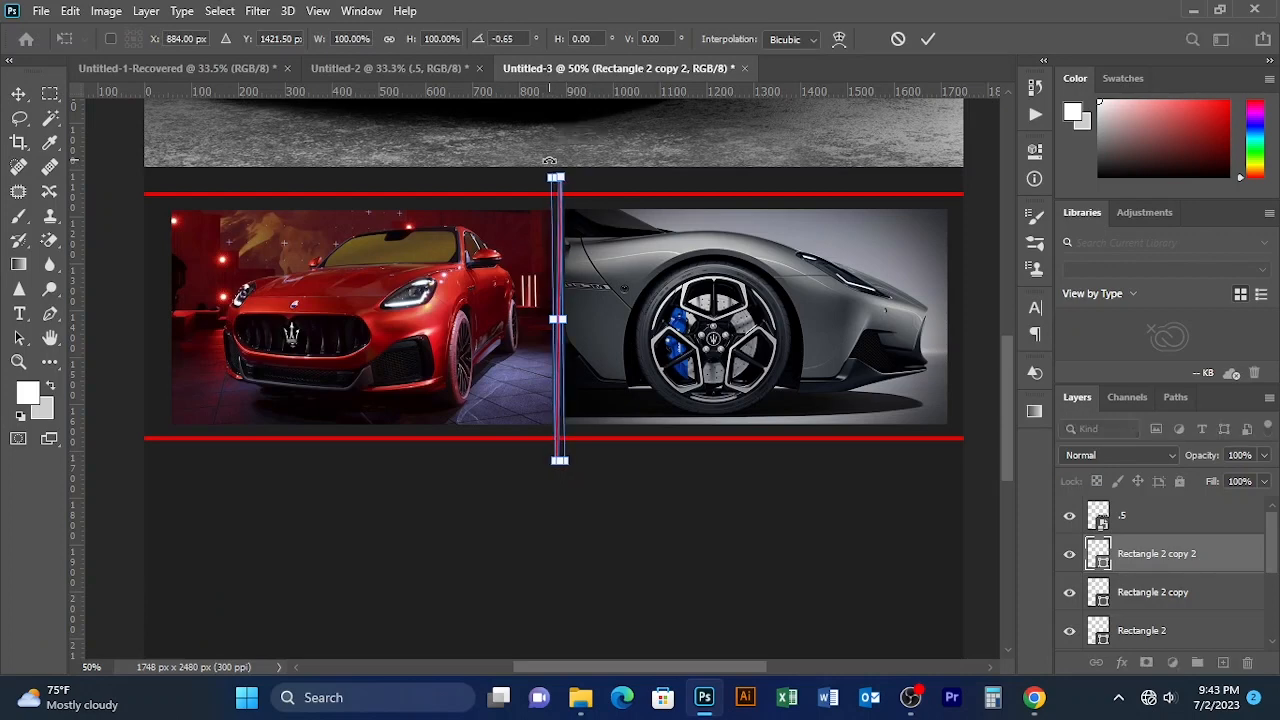
{"action": "left_click", "coordinate": [930, 40]}
{"action": "left_click", "coordinate": [785, 508]}
{"action": "left_click_drag", "start_coordinate": [570, 516], "coordinate": [577, 480]}
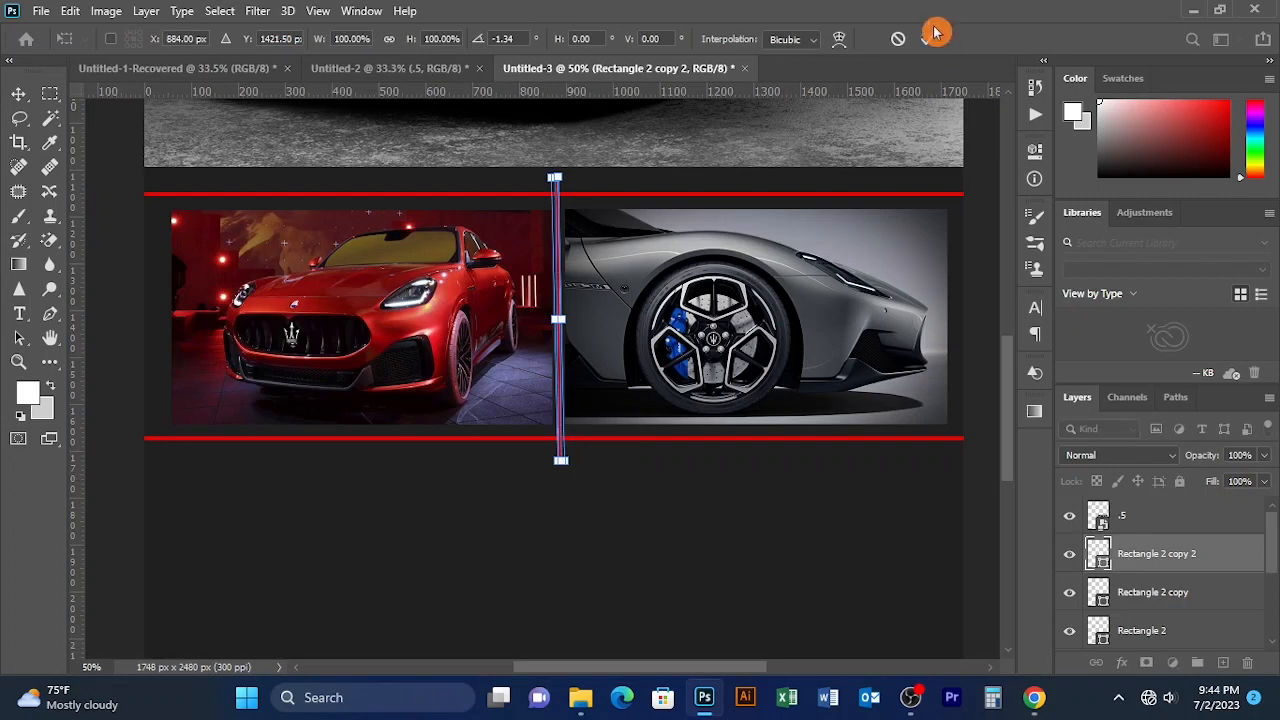
{"action": "left_click", "coordinate": [931, 38]}
{"action": "left_click", "coordinate": [709, 486]}
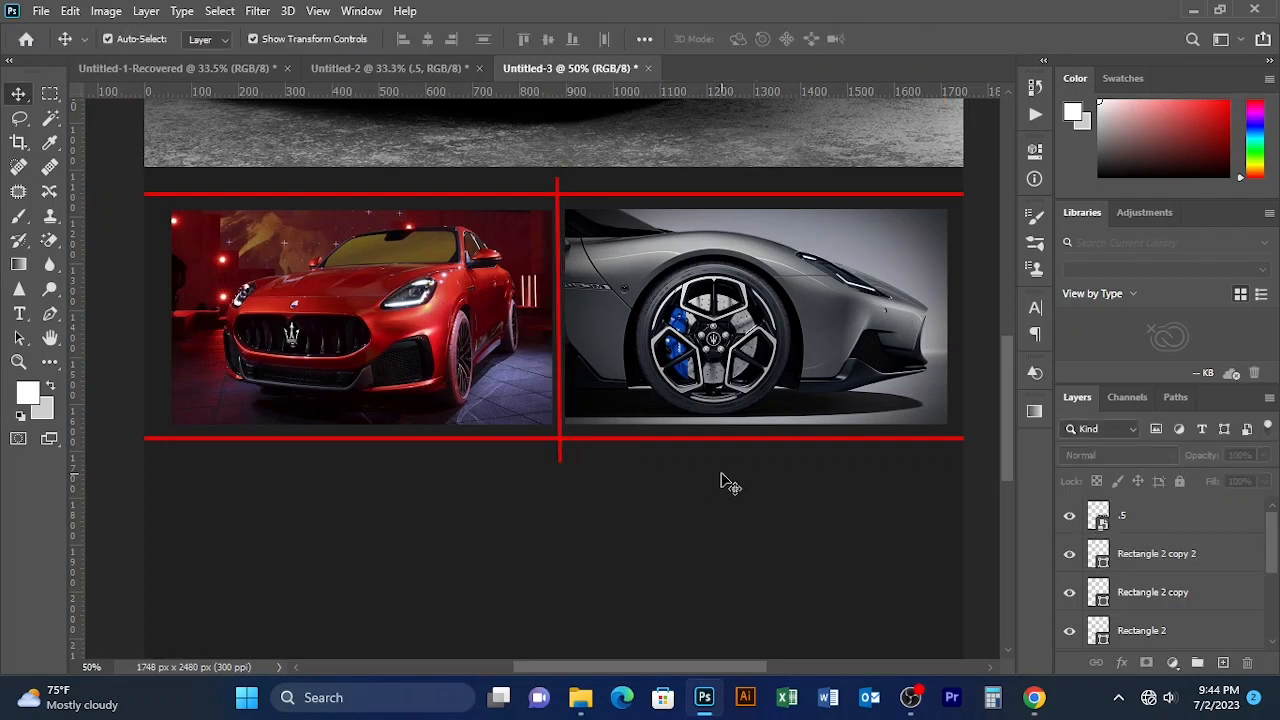
- Nudge the red car photo left to widen its gap to the vertical red bar
{"action": "left_click", "coordinate": [393, 313]}
{"action": "key", "text": "Left"}
{"action": "key", "text": "Left"}
{"action": "key", "text": "Left"}
{"action": "key", "text": "Left"}
{"action": "key", "text": "Left"}
{"action": "key", "text": "Left"}
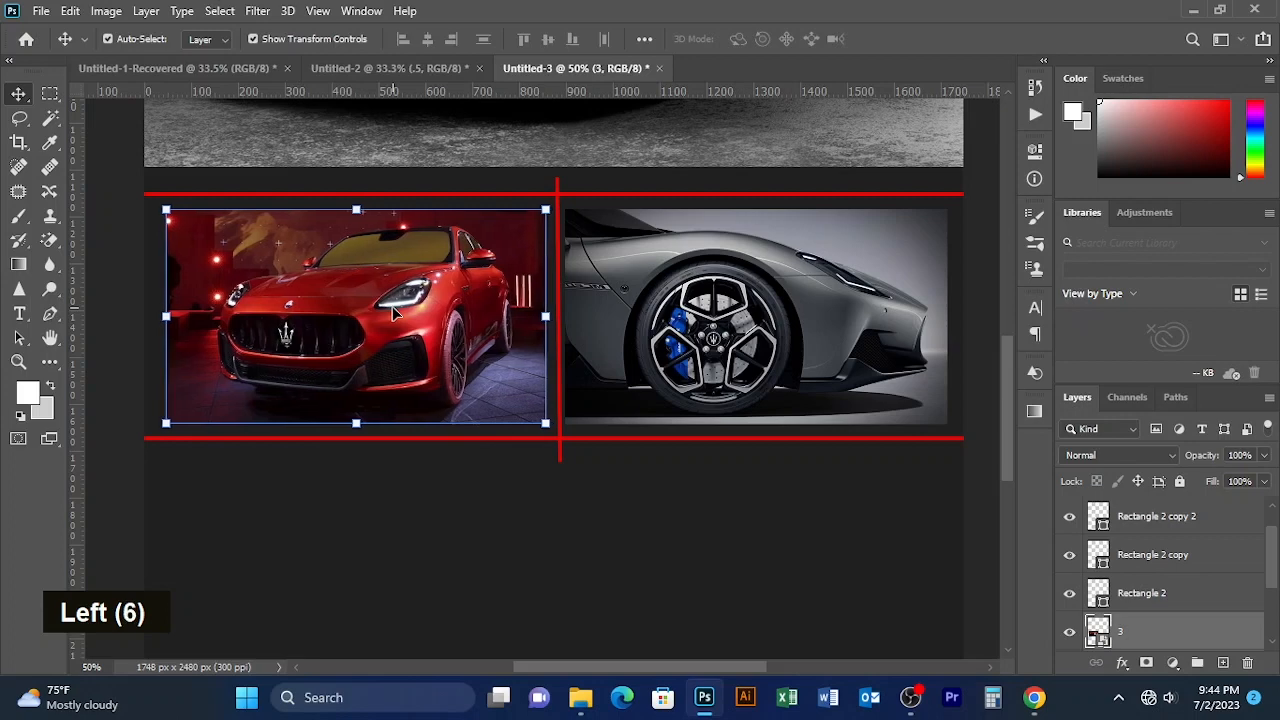
{"action": "key", "text": "Left"}
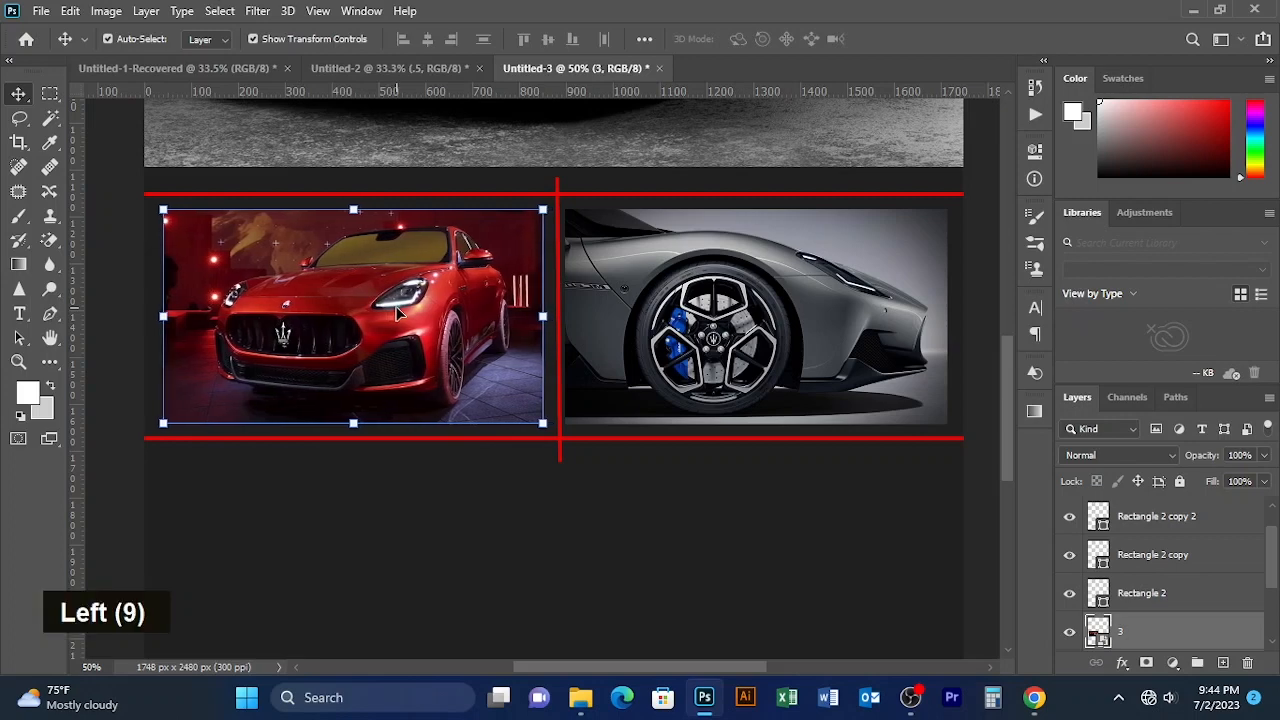
- Nudge the vertical red bar left within the gap between the two small car photos
{"action": "left_click", "coordinate": [560, 190]}
{"action": "key", "text": "Left"}
{"action": "key", "text": "Left"}
{"action": "key", "text": "Left"}
{"action": "key", "text": "Left"}
{"action": "key", "text": "Left"}
{"action": "key", "text": "Left"}
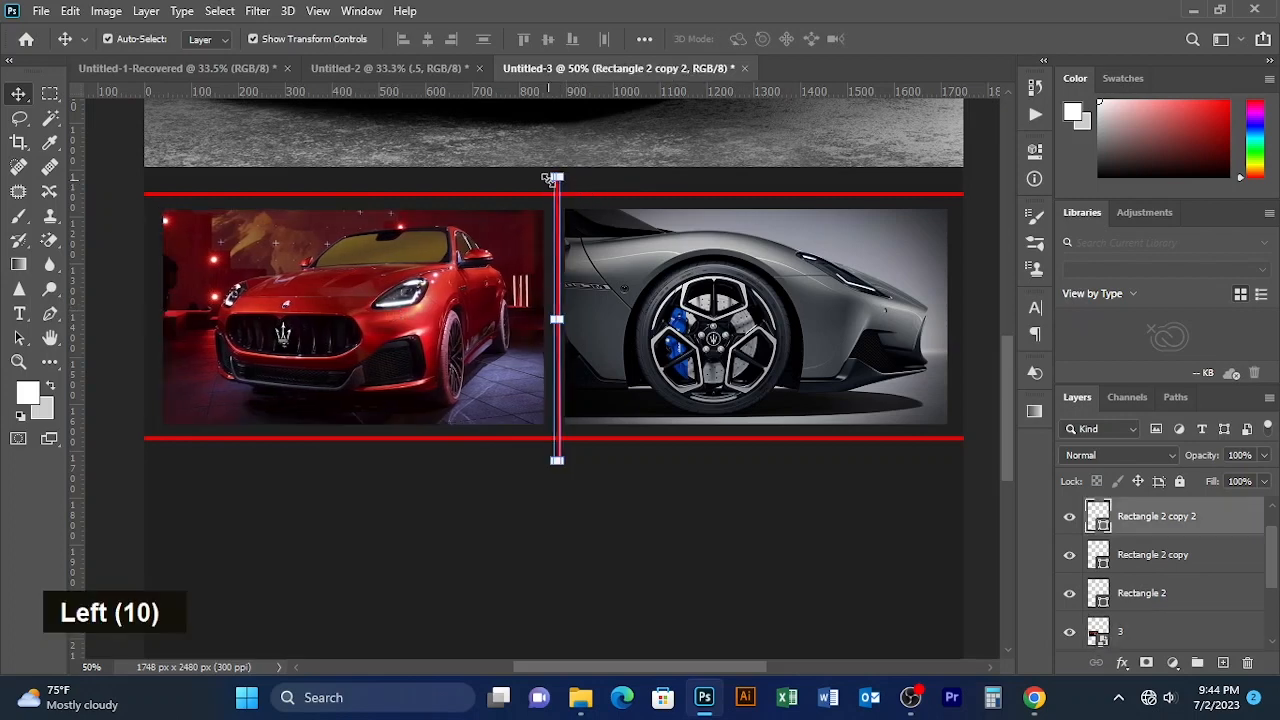
{"action": "left_click", "coordinate": [670, 430]}
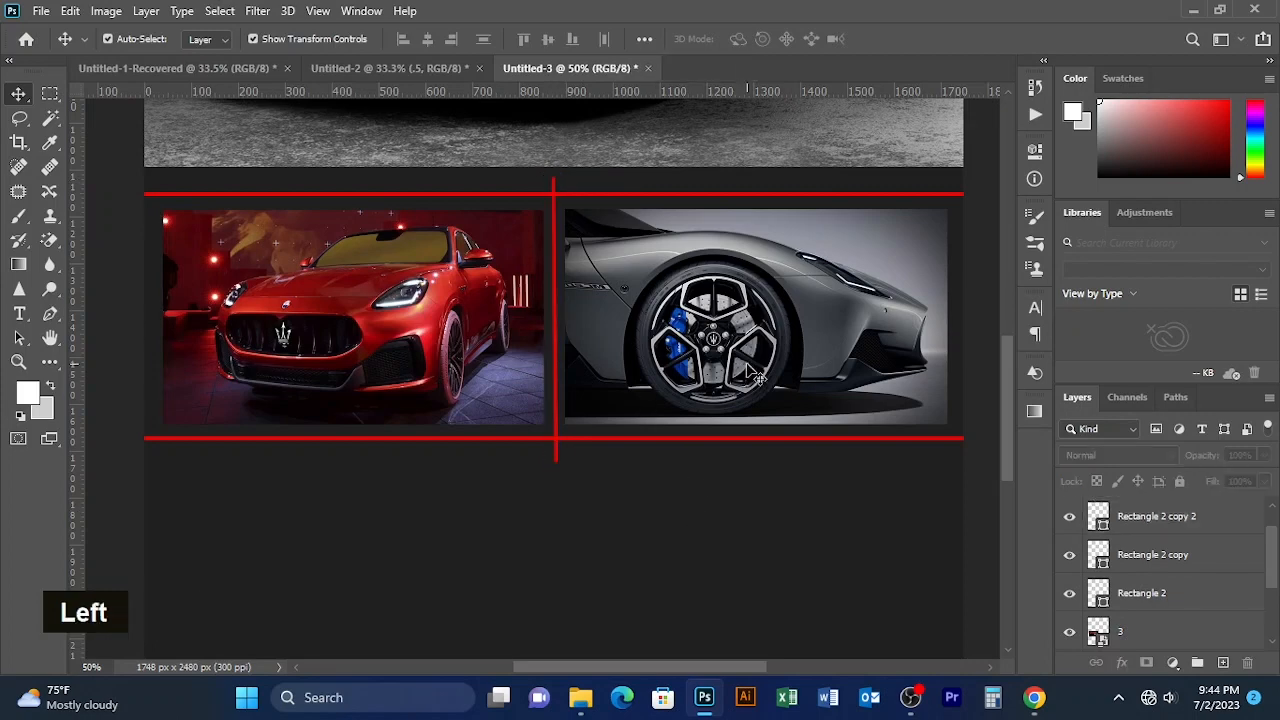
- Nudge the grey wheel photo and the vertical red bar slightly left to even out the spacing between the photos
{"action": "left_click", "coordinate": [748, 368]}
{"action": "key", "text": "Left"}
{"action": "key", "text": "Left"}
{"action": "left_click", "coordinate": [795, 545]}
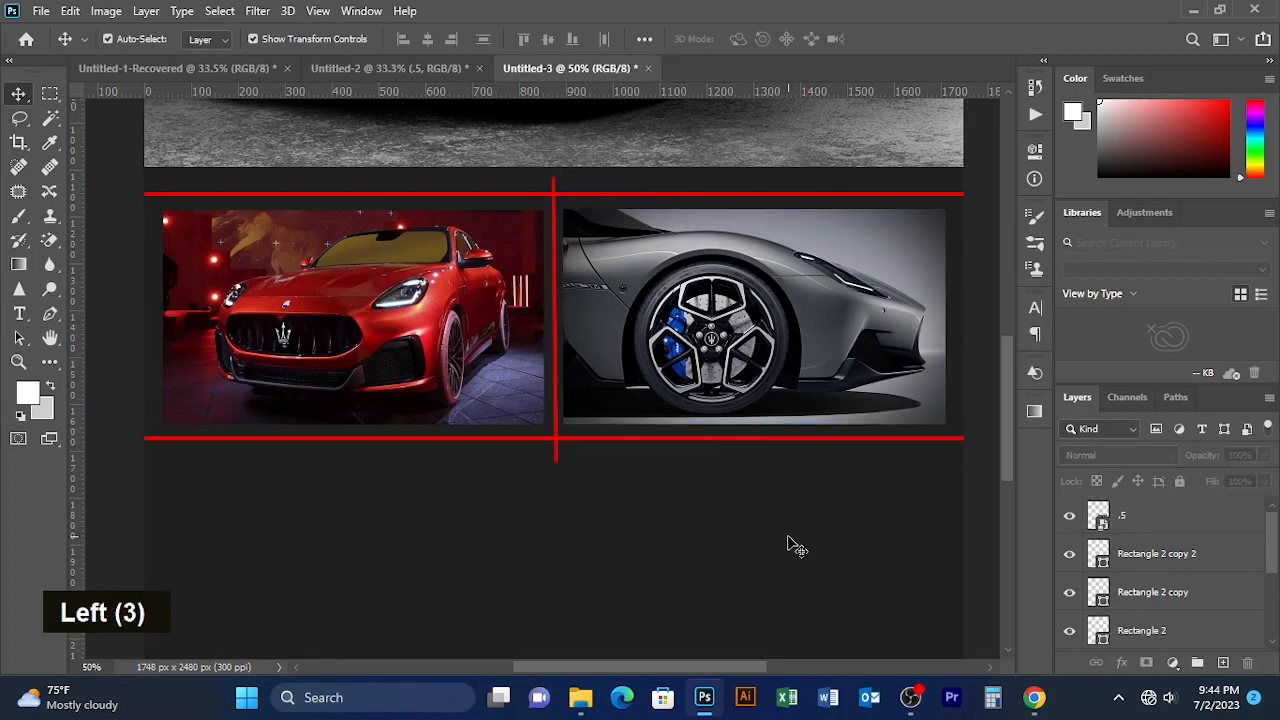
{"action": "left_click", "coordinate": [554, 457]}
{"action": "key", "text": "Left"}
{"action": "key", "text": "Left"}
{"action": "left_click", "coordinate": [620, 506]}
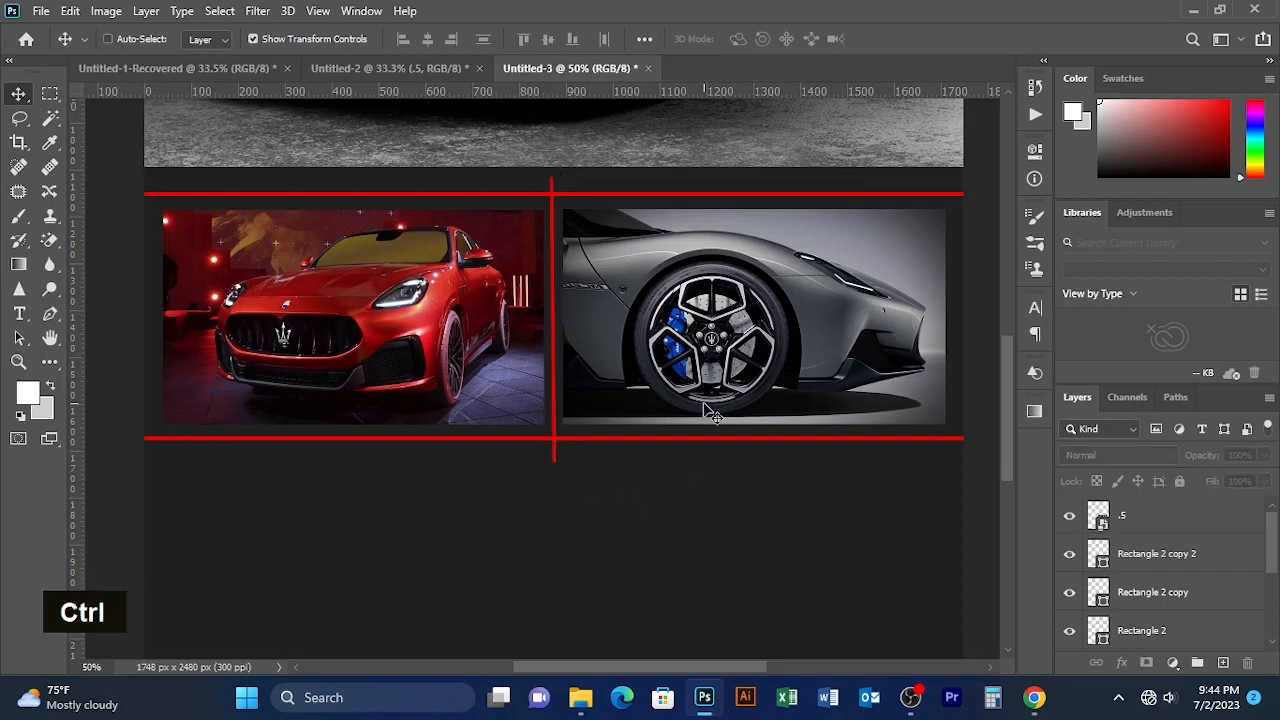
{"action": "key", "text": "ctrl+minus"}
{"action": "left_click_drag", "start_coordinate": [690, 304], "coordinate": [680, 233]}
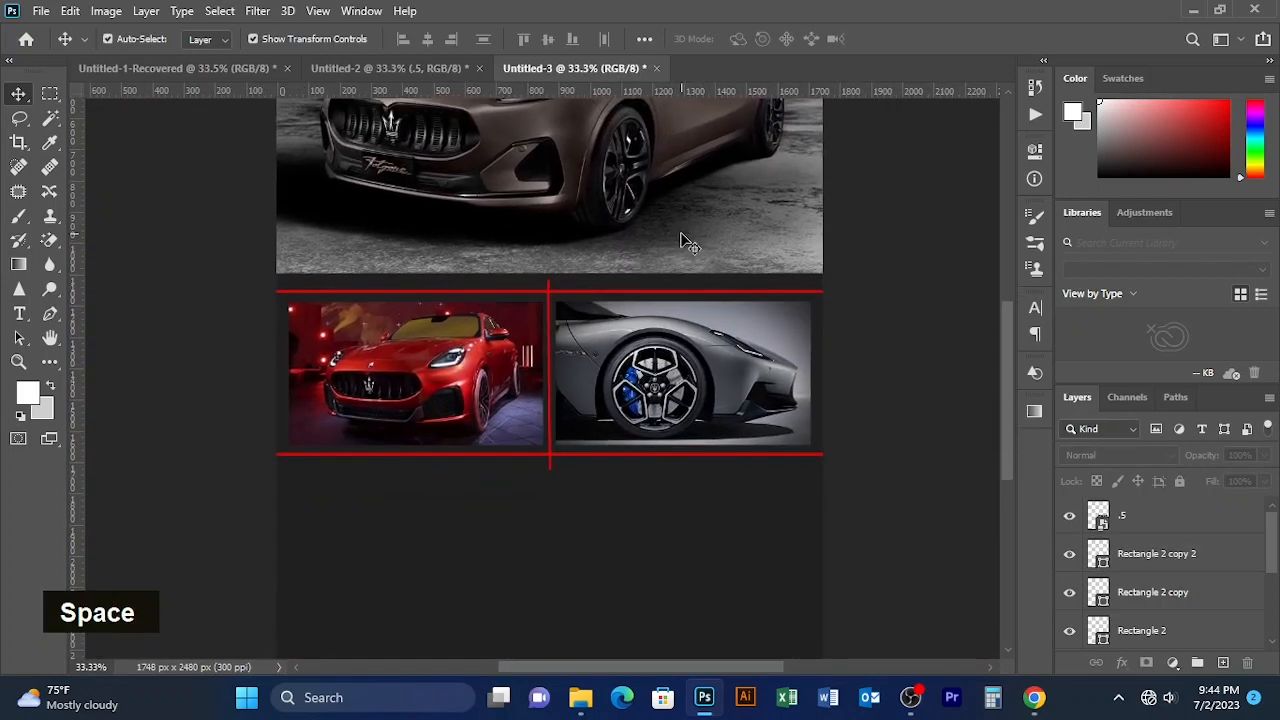
{"action": "left_click", "coordinate": [808, 296]}
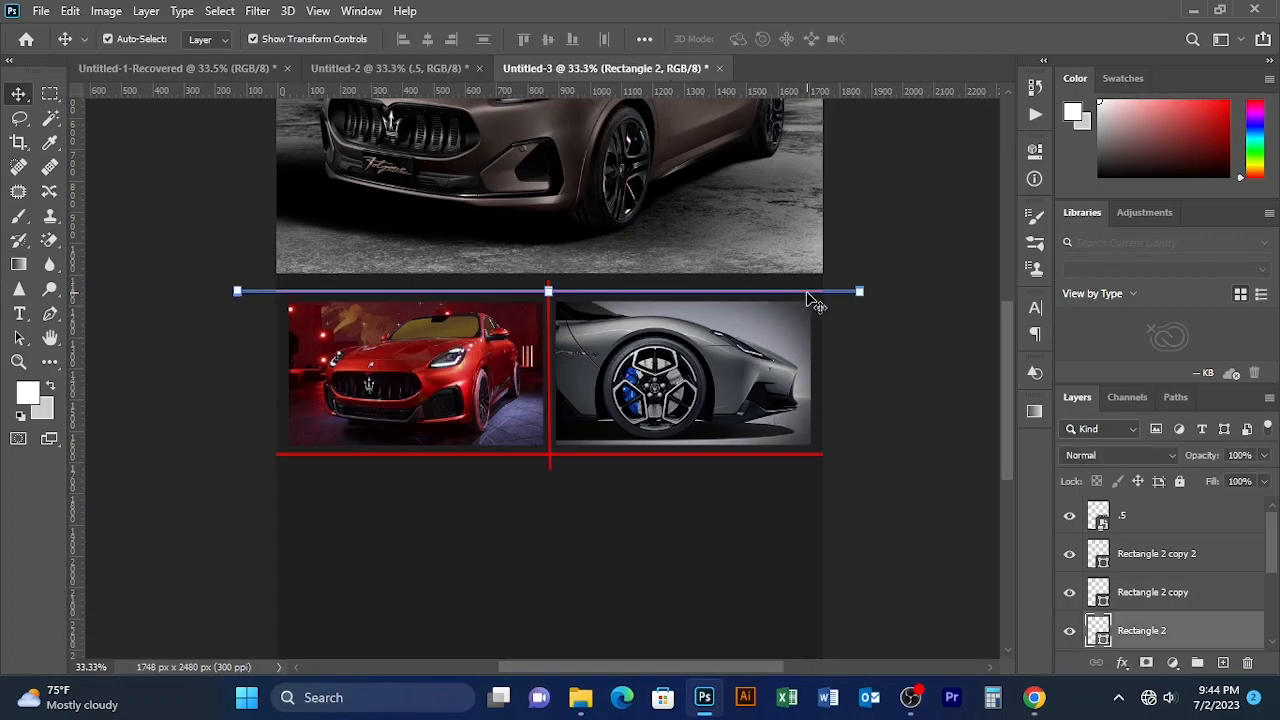
{"action": "left_click", "coordinate": [398, 68]}
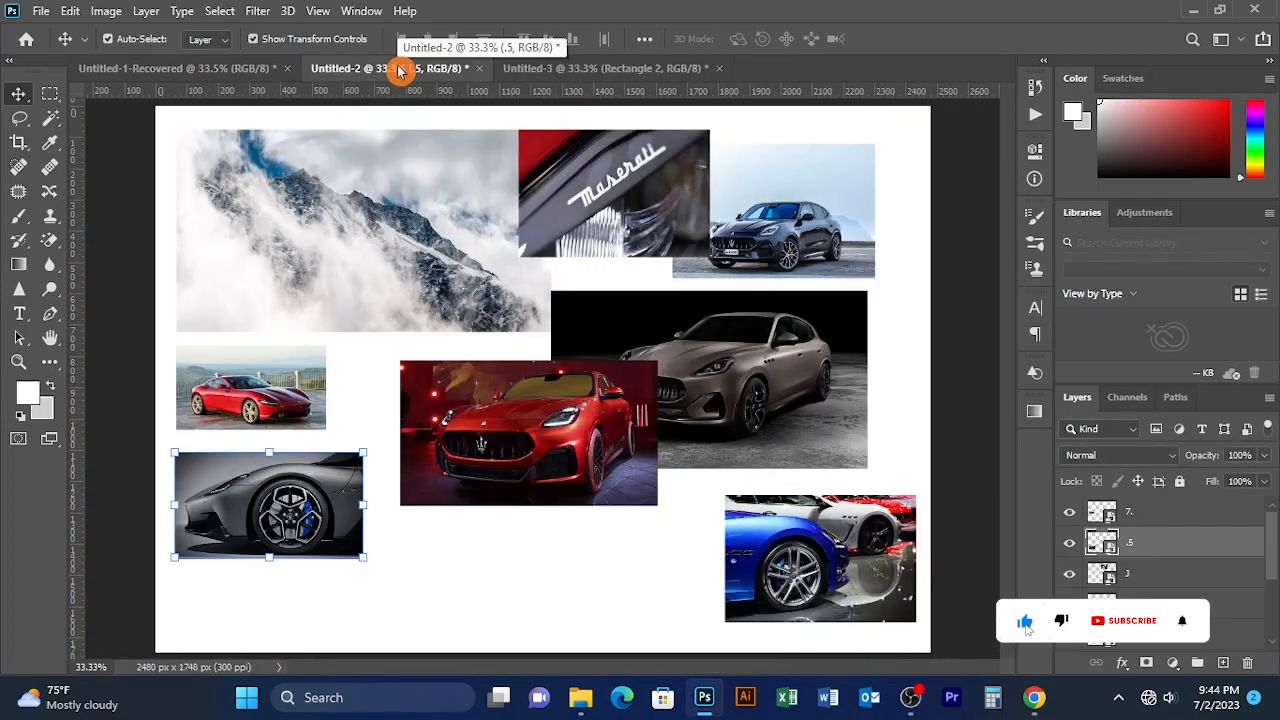
{"action": "left_click", "coordinate": [571, 68]}
- Move both small car photos and the three red bars down together, leaving a dark band below the large photo for a headline
{"action": "left_click_drag", "start_coordinate": [543, 234], "coordinate": [539, 52]}
{"action": "left_click", "coordinate": [878, 312]}
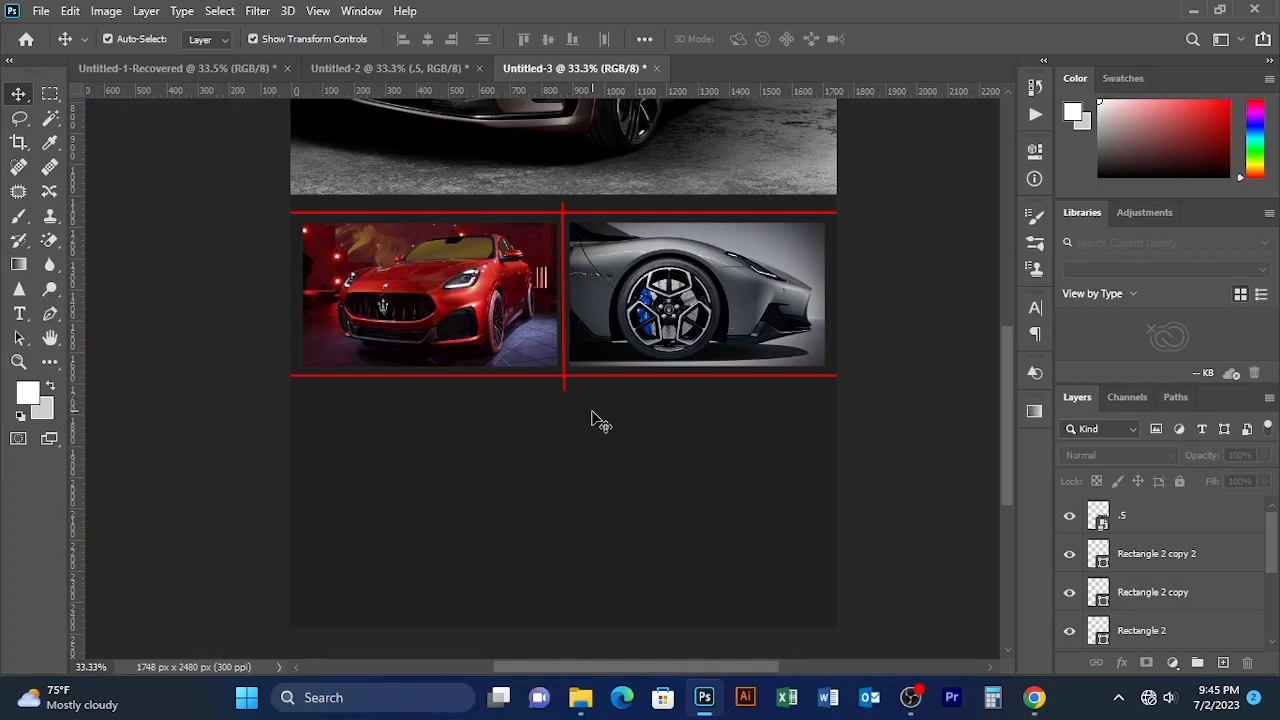
{"action": "left_click_drag", "start_coordinate": [258, 212], "coordinate": [877, 405]}
{"action": "key", "text": "Down"}
{"action": "key", "text": "Down"}
{"action": "key", "text": "Down"}
{"action": "key", "text": "Down"}
{"action": "key", "text": "Down"}
{"action": "key", "text": "Down"}
{"action": "key", "text": "Down"}
{"action": "key", "text": "Down"}
{"action": "key", "text": "Down"}
{"action": "key", "text": "Down"}
{"action": "key", "text": "Down"}
{"action": "key", "text": "Down"}
{"action": "key", "text": "Down"}
{"action": "key", "text": "Down"}
{"action": "key", "text": "Down"}
{"action": "key", "text": "Down"}
{"action": "key", "text": "Down"}
{"action": "key", "text": "Down"}
{"action": "key", "text": "Down"}
{"action": "key", "text": "Down"}
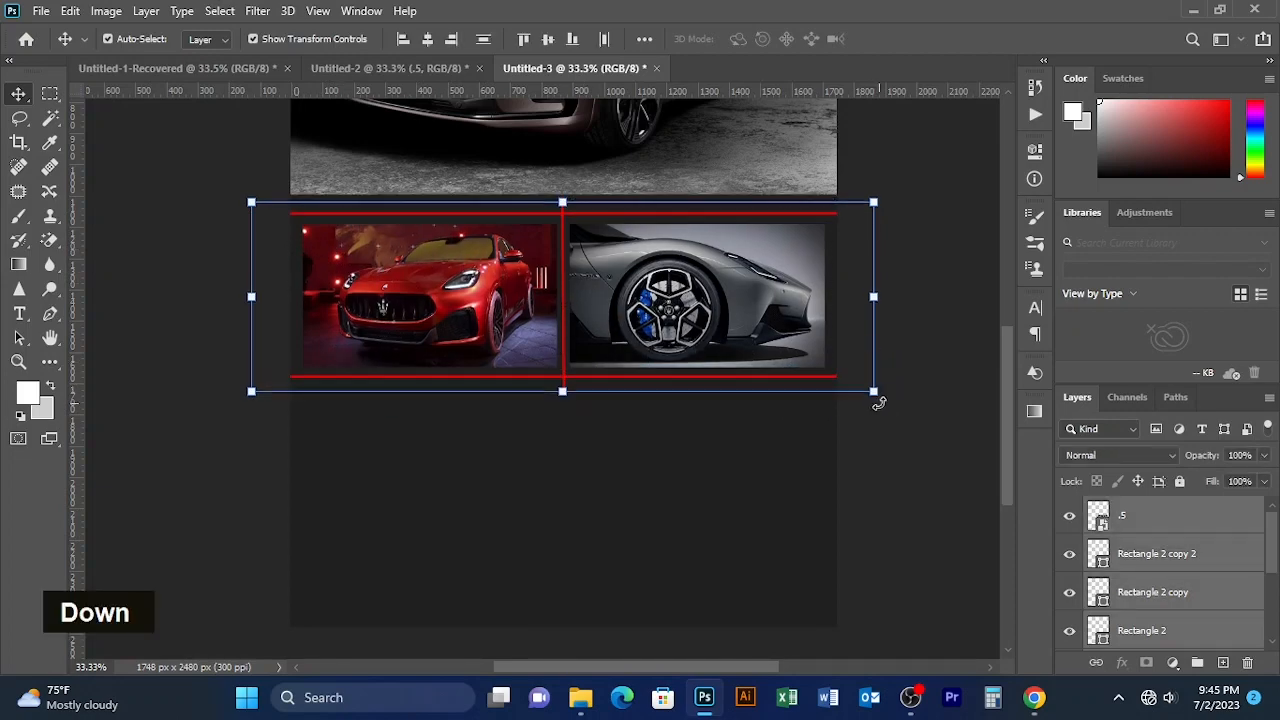
{"action": "key", "text": "Down"}
{"action": "key", "text": "Down"}
{"action": "key", "text": "Down"}
{"action": "key", "text": "Down"}
{"action": "key", "text": "Down"}
{"action": "key", "text": "Down"}
{"action": "key", "text": "Down"}
{"action": "key", "text": "Down"}
{"action": "key", "text": "Down"}
{"action": "key", "text": "Down"}
{"action": "key", "text": "Down"}
{"action": "key", "text": "Down"}
{"action": "key", "text": "Down"}
{"action": "key", "text": "Down"}
{"action": "key", "text": "Down"}
{"action": "key", "text": "Down"}
{"action": "key", "text": "Down"}
{"action": "key", "text": "Down"}
{"action": "key", "text": "Down"}
{"action": "key", "text": "Down"}
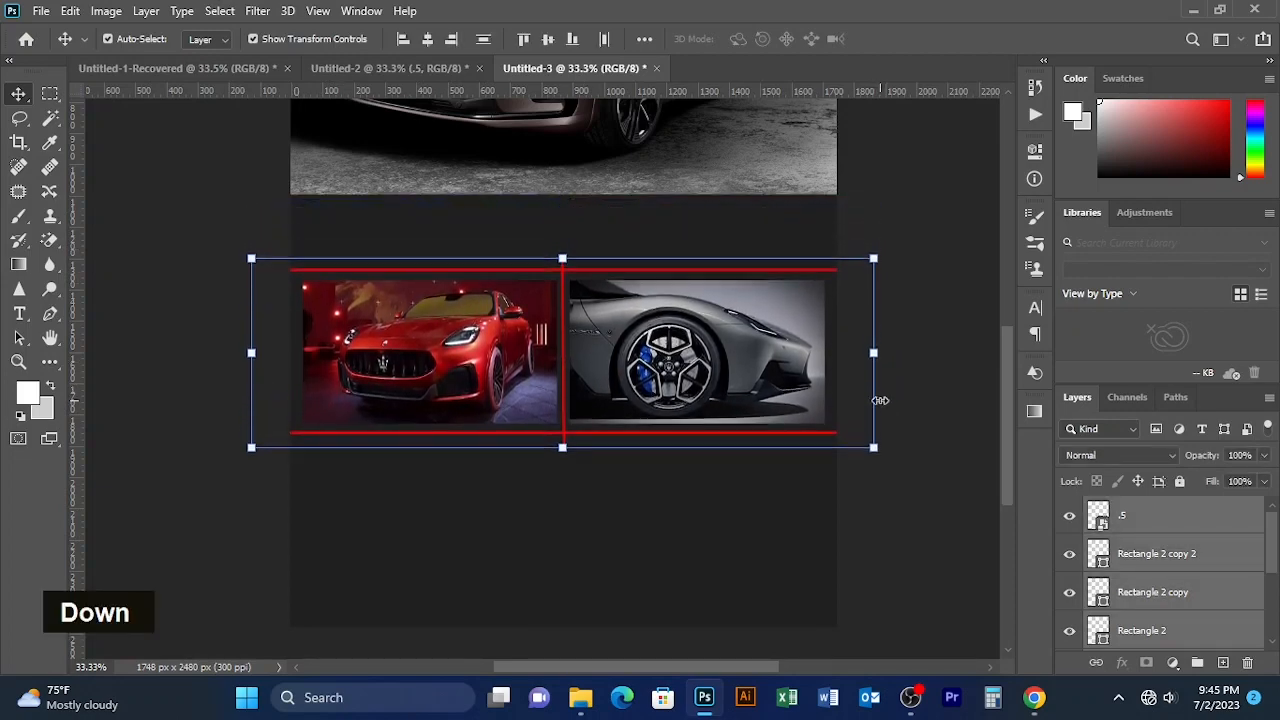
{"action": "left_click", "coordinate": [922, 208]}
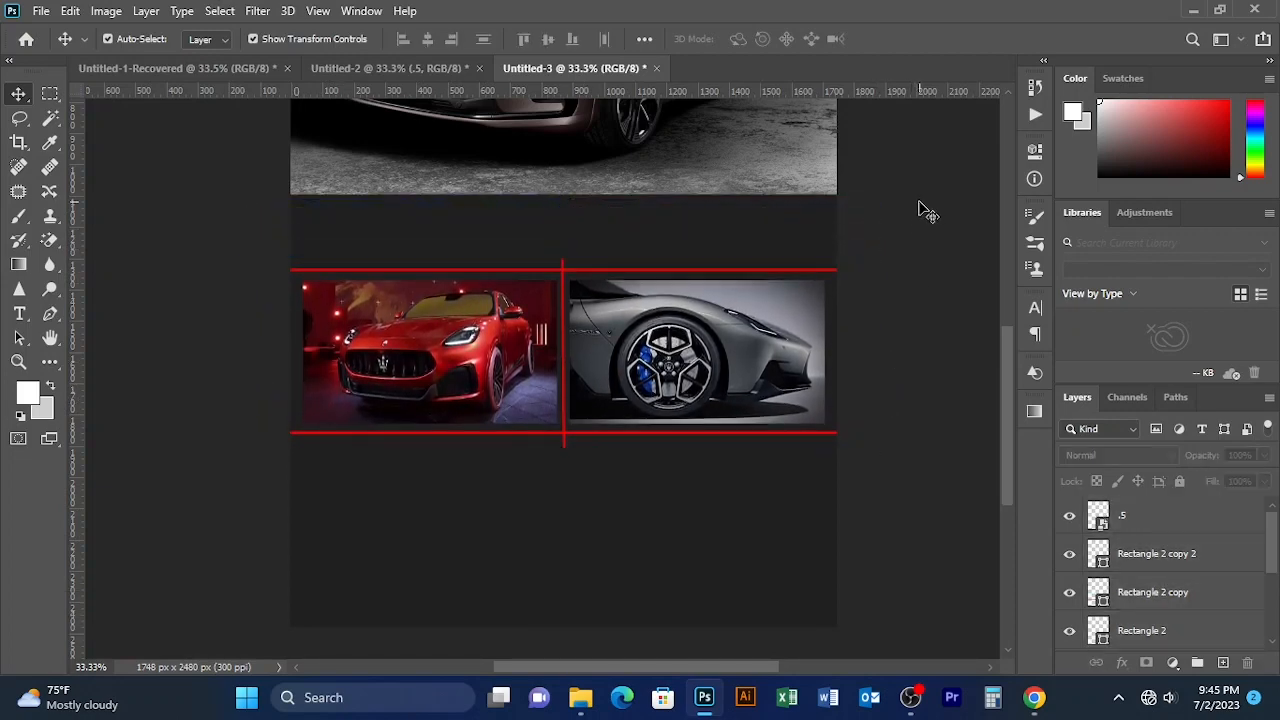
- Add a text layer coloured ffffff in the dark band above the photo row and select its placeholder text
{"action": "key", "text": "t"}
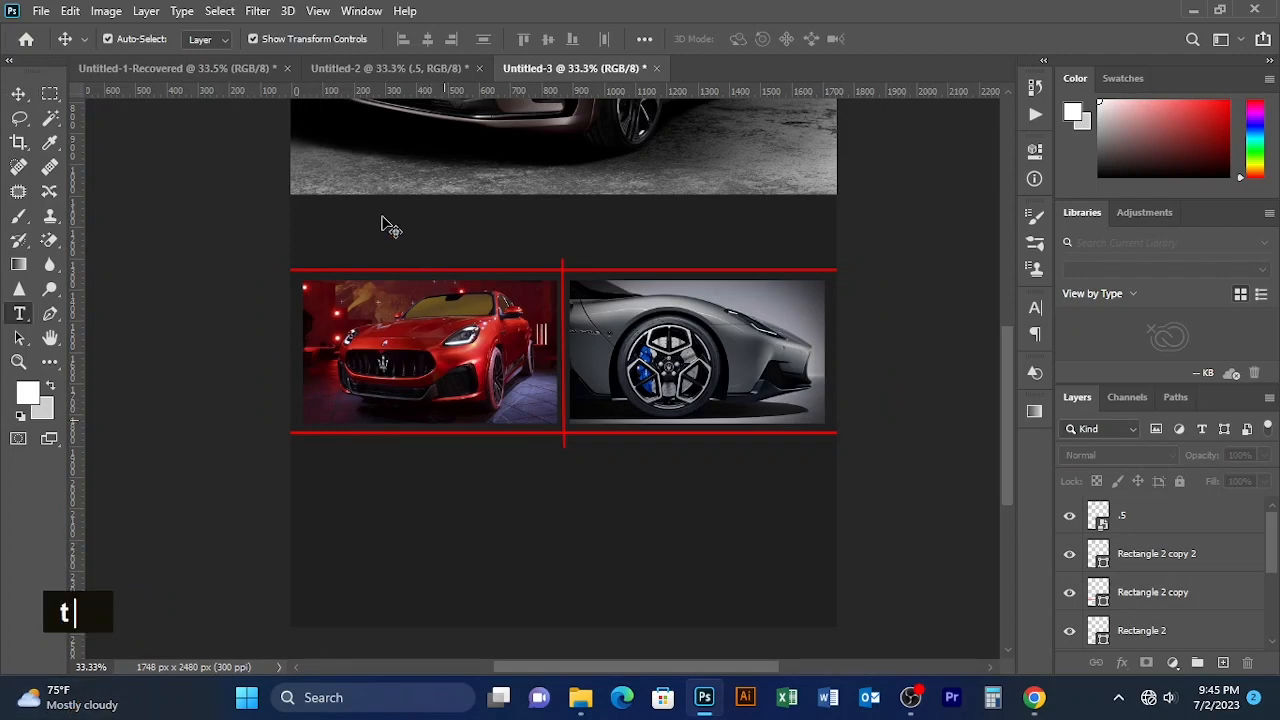
{"action": "left_click", "coordinate": [398, 239]}
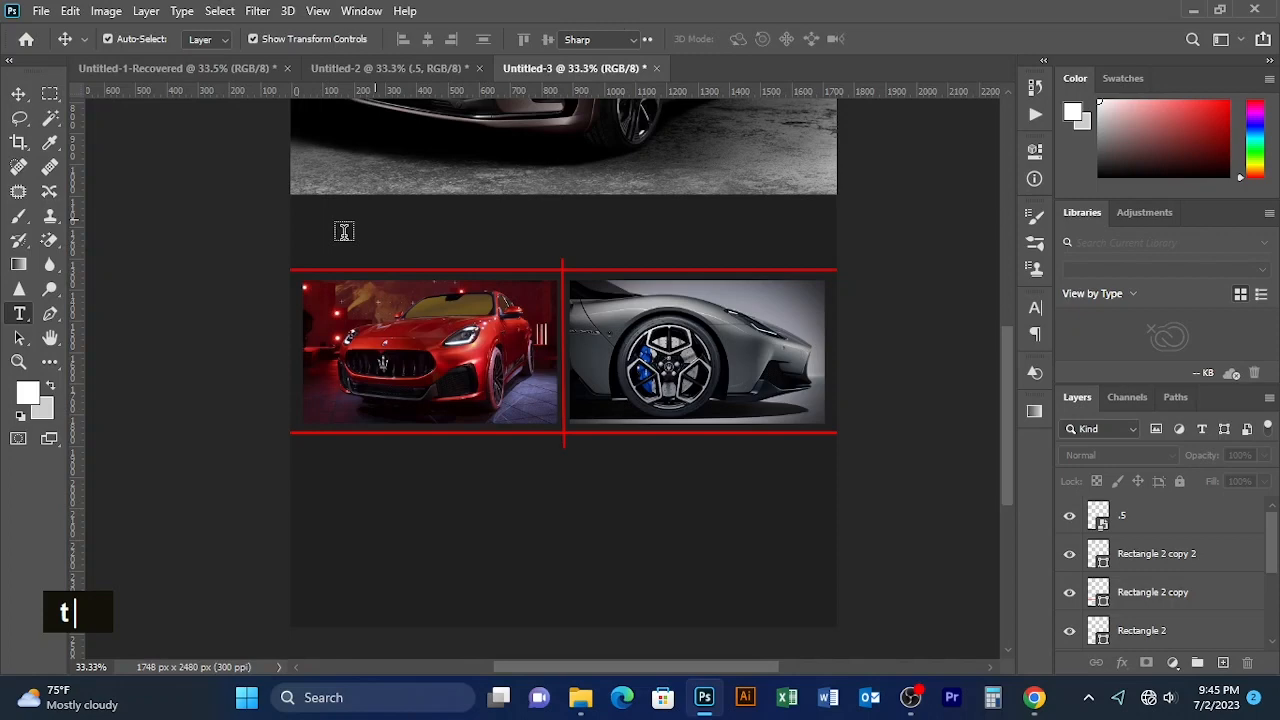
{"action": "left_click", "coordinate": [360, 235]}
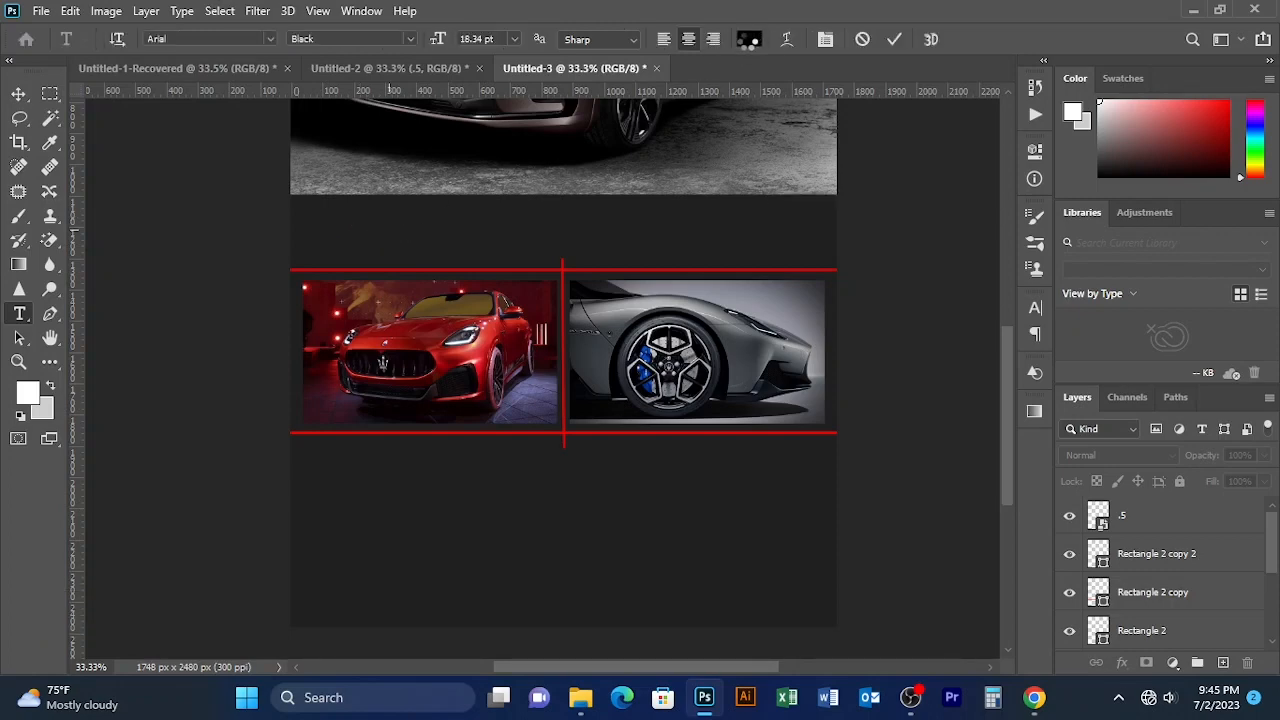
{"action": "left_click", "coordinate": [748, 39]}
{"action": "type", "text": "ffffff"}
{"action": "left_click", "coordinate": [1182, 199]}
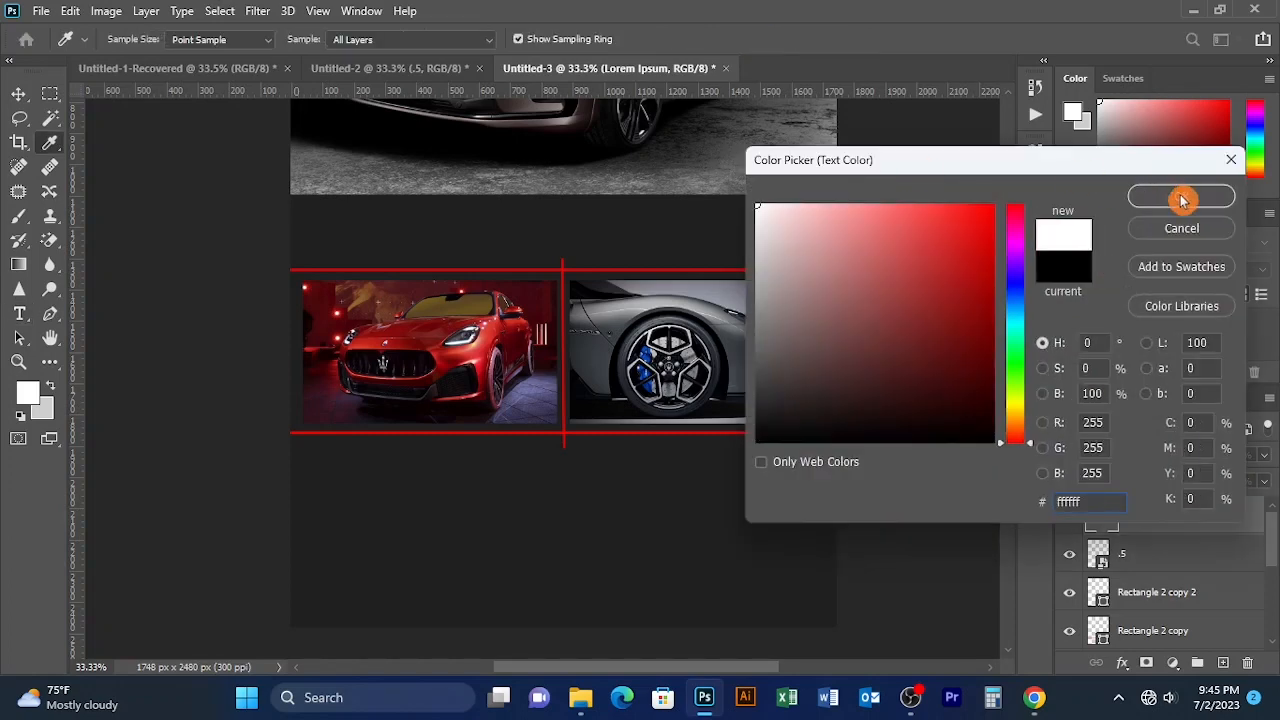
{"action": "left_click", "coordinate": [35, 88]}
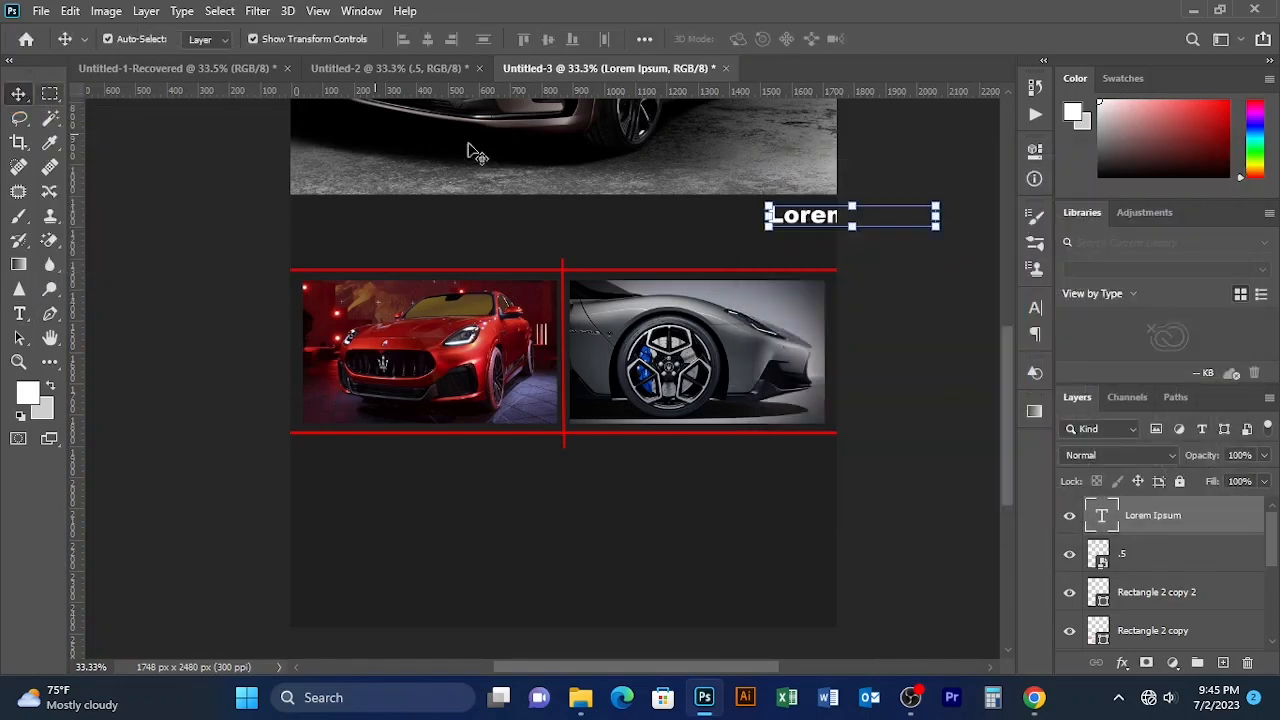
{"action": "left_click_drag", "start_coordinate": [804, 222], "coordinate": [494, 229]}
{"action": "key", "text": "t"}
{"action": "left_click_drag", "start_coordinate": [657, 221], "coordinate": [403, 214]}
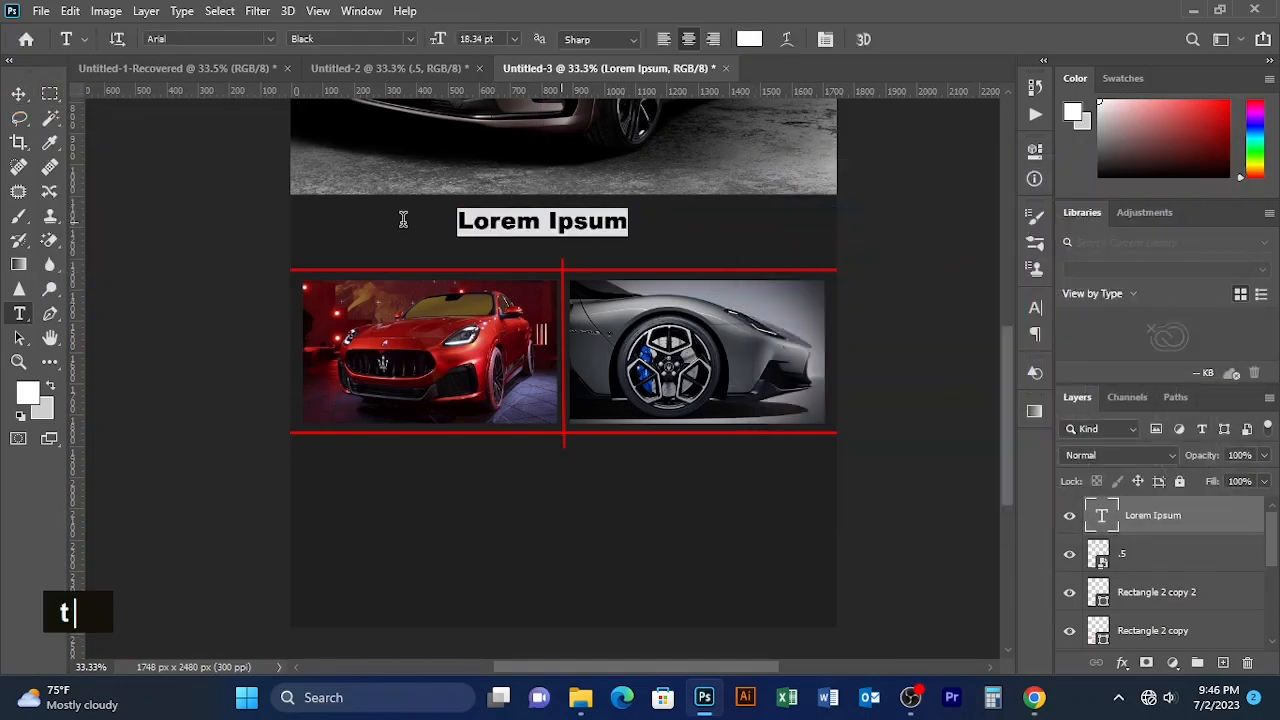
{"action": "type", "text": "exper"}
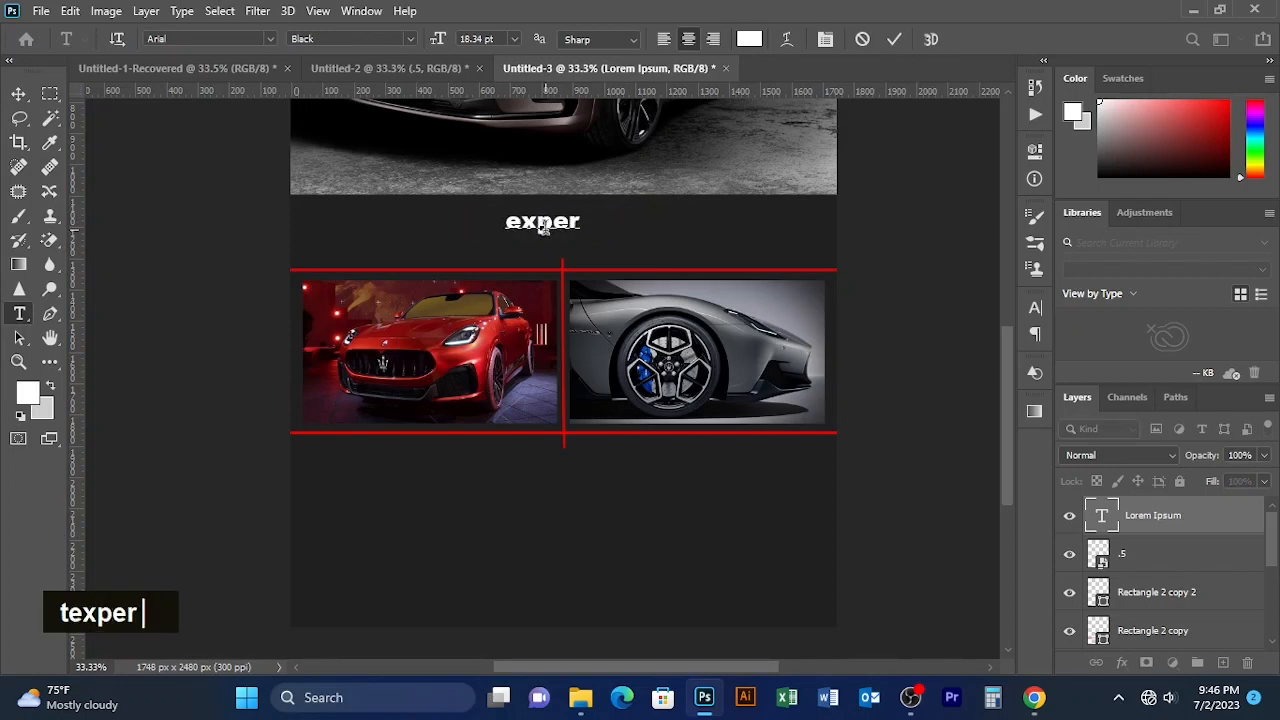
{"action": "type", "text": "ience itali"}
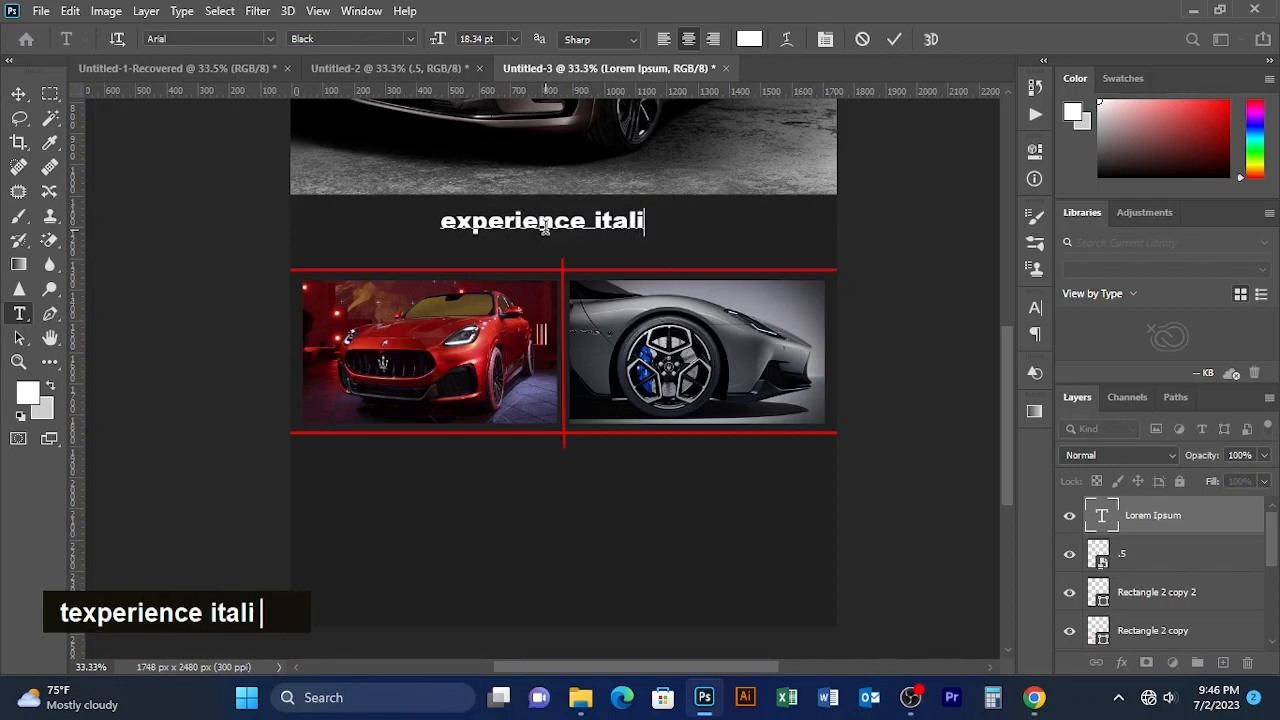
{"action": "type", "text": "an lux"}
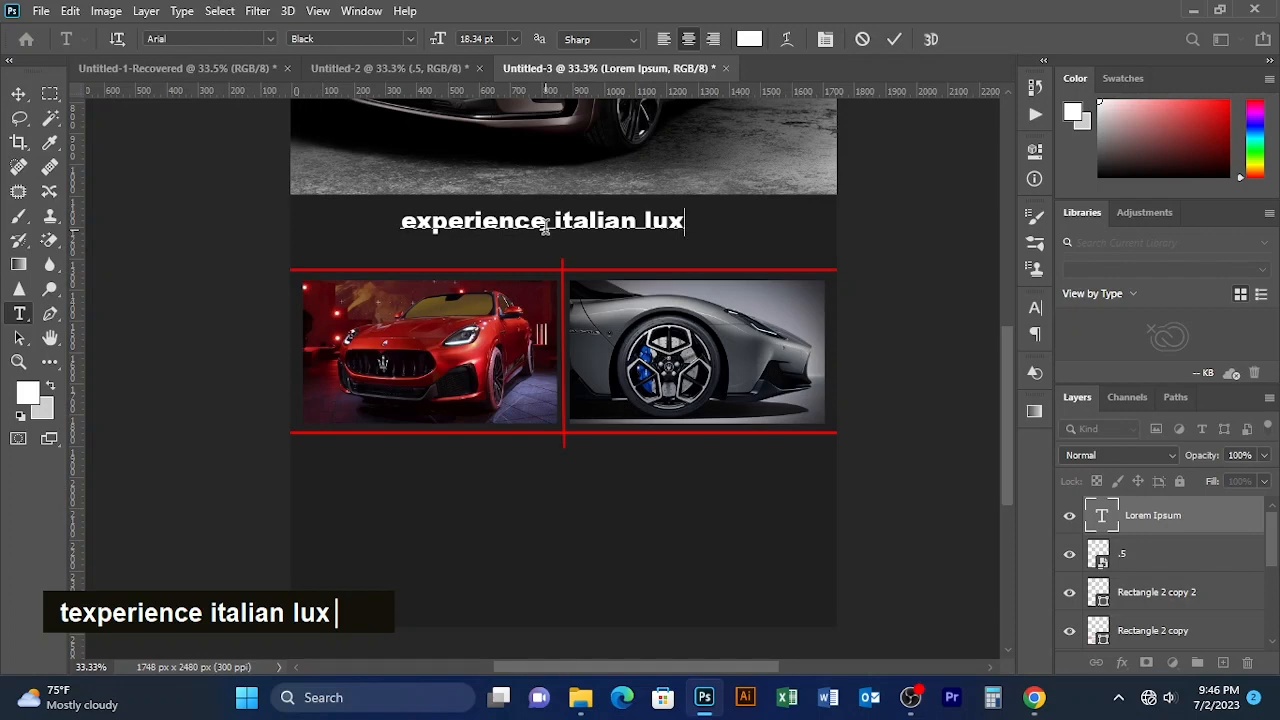
{"action": "type", "text": "ury in new"}
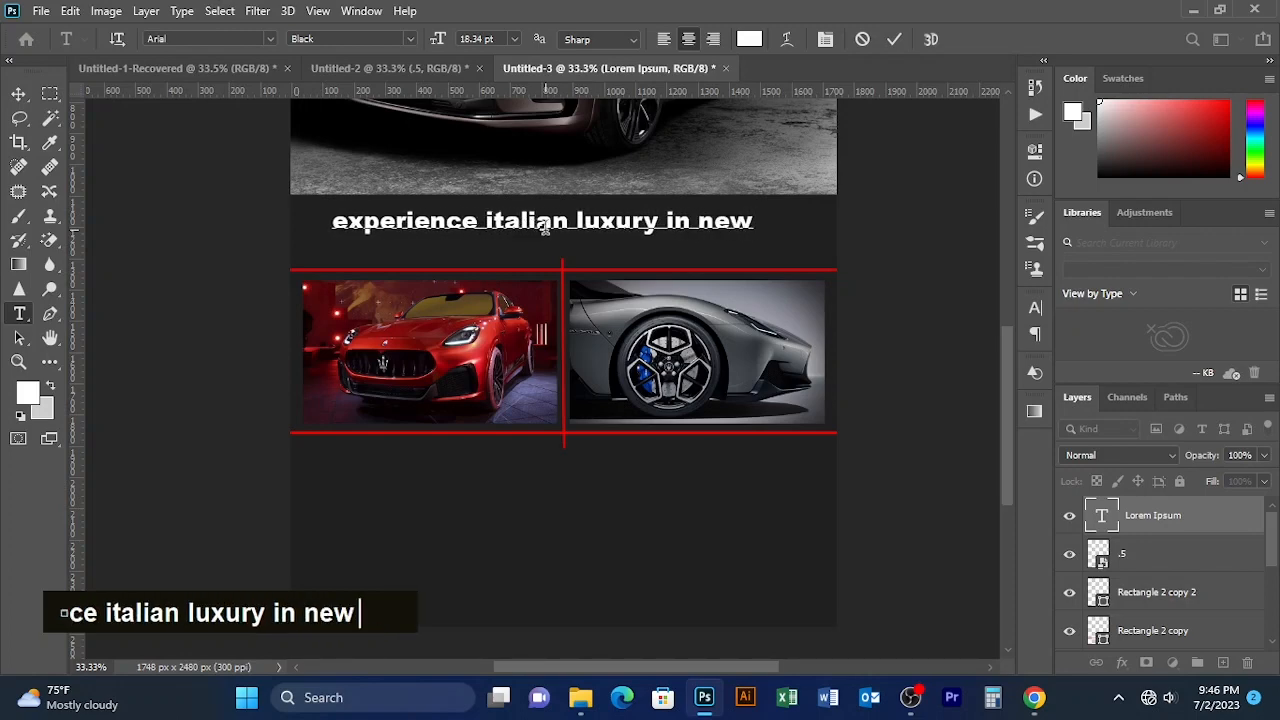
{"action": "type", "text": "port bea"}
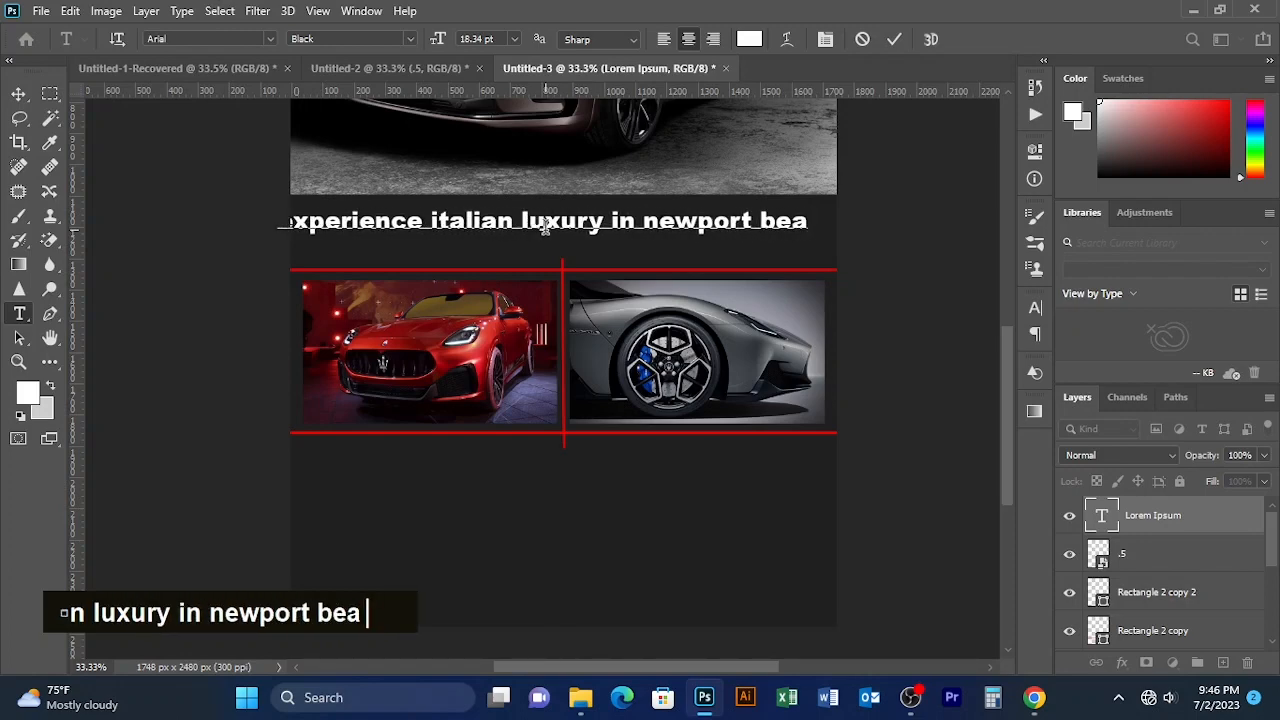
{"action": "key", "text": "BackSpace"}
{"action": "key", "text": "BackSpace"}
{"action": "key", "text": "BackSpace"}
{"action": "key", "text": "BackSpace"}
{"action": "key", "text": "BackSpace"}
{"action": "key", "text": "BackSpace"}
{"action": "key", "text": "BackSpace"}
{"action": "key", "text": "BackSpace"}
{"action": "key", "text": "BackSpace"}
{"action": "key", "text": "BackSpace"}
{"action": "key", "text": "BackSpace"}
{"action": "key", "text": "BackSpace"}
{"action": "key", "text": "BackSpace"}
{"action": "key", "text": "BackSpace"}
{"action": "key", "text": "BackSpace"}
{"action": "key", "text": "BackSpace"}
{"action": "key", "text": "BackSpace"}
{"action": "key", "text": "BackSpace"}
{"action": "key", "text": "BackSpace"}
{"action": "key", "text": "BackSpace"}
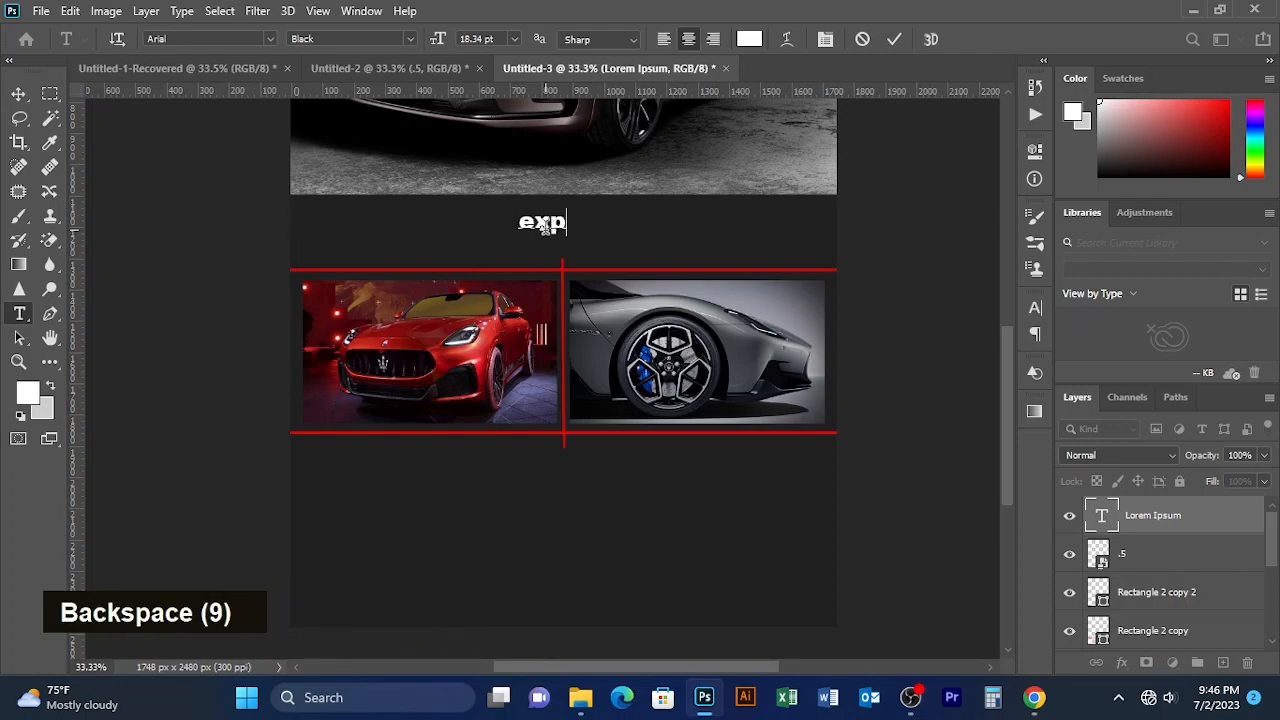
{"action": "key", "text": "BackSpace"}
{"action": "key", "text": "BackSpace"}
{"action": "key", "text": "BackSpace"}
- Enter the headline "EXPERIENCE ITALIAN LUXURY IN NEWPORT BEACH" in capitals in the text layer above the photos
{"action": "key", "text": "Caps_Lock"}
{"action": "type", "text": "EXPER"}
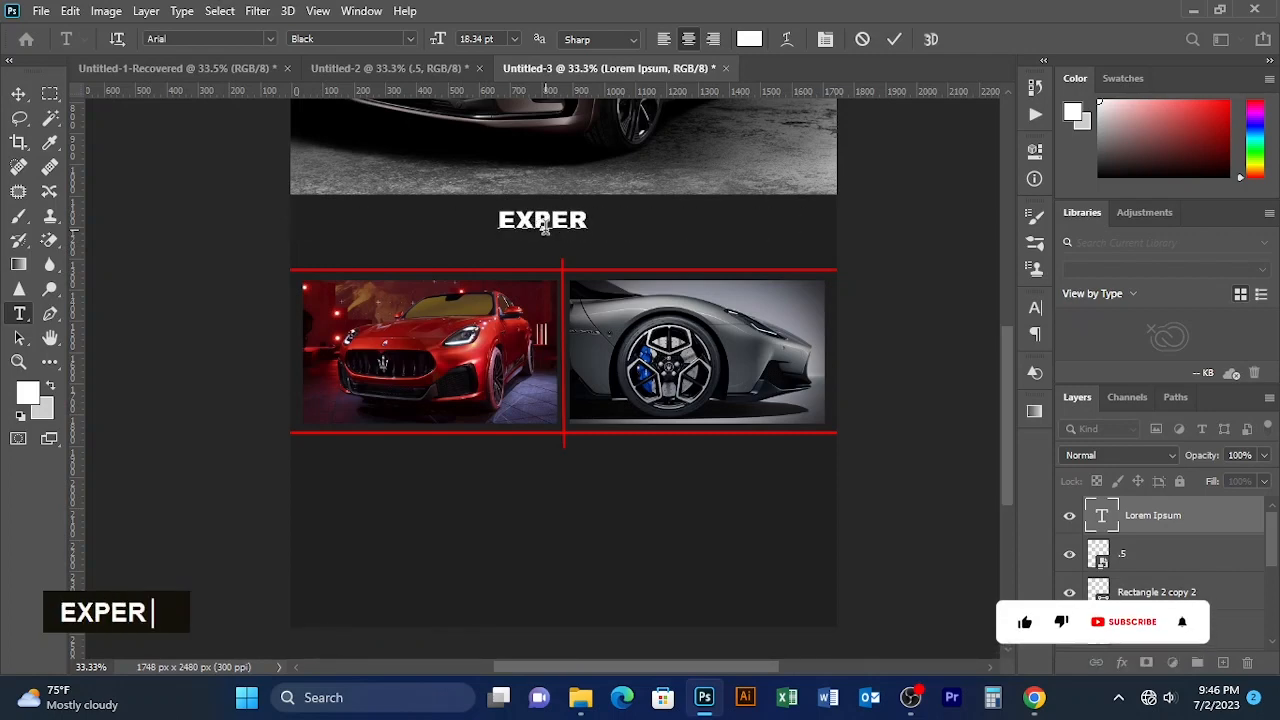
{"action": "type", "text": "IEN"}
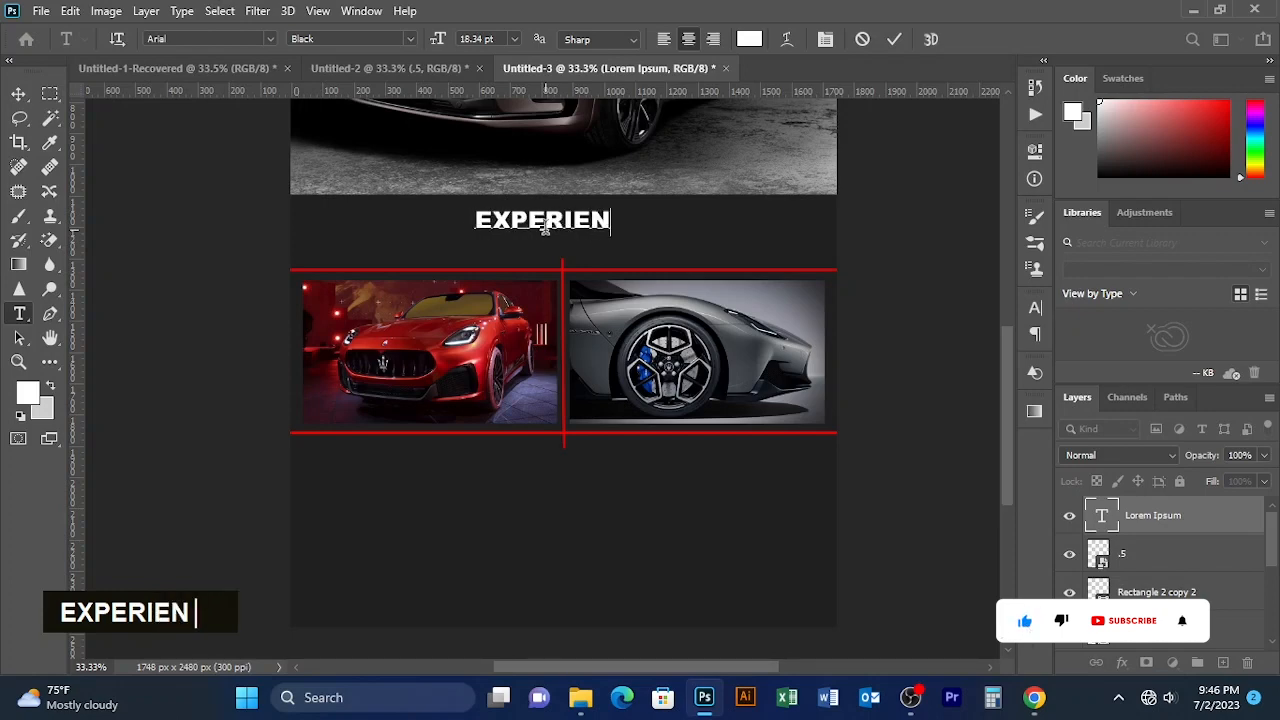
{"action": "type", "text": "CE ITALIAN"}
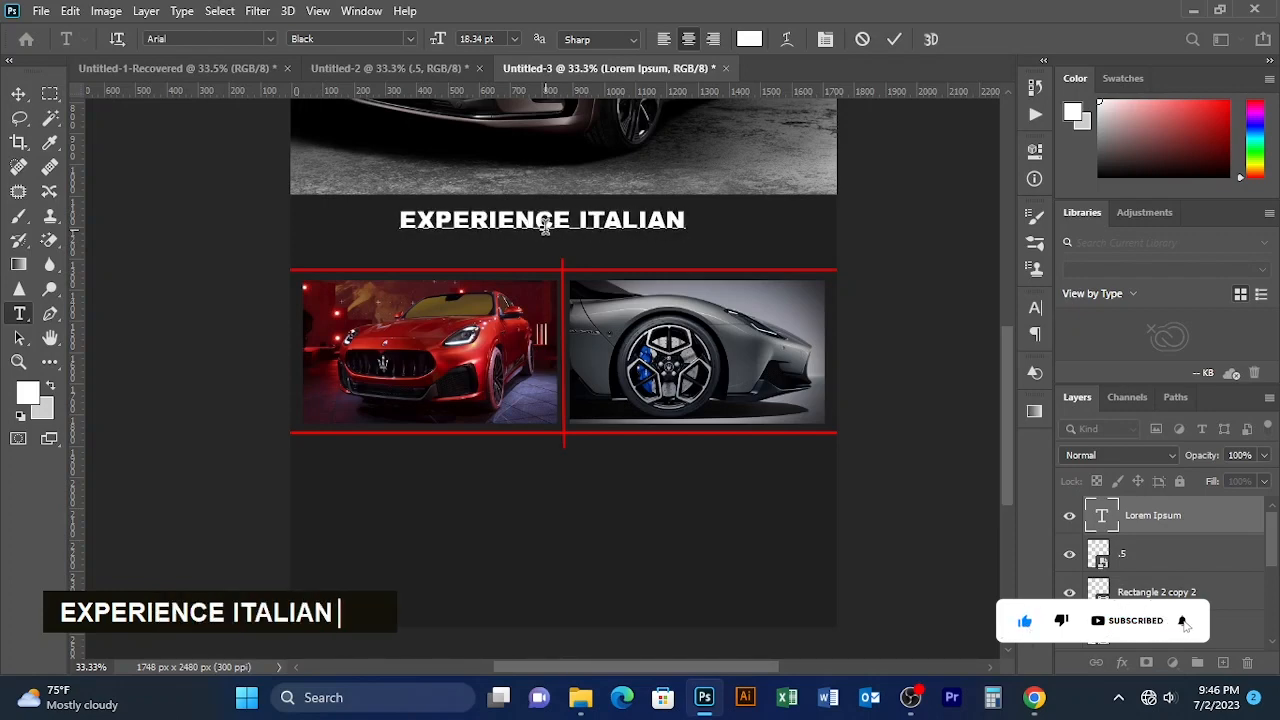
{"action": "type", "text": " LUXURY"}
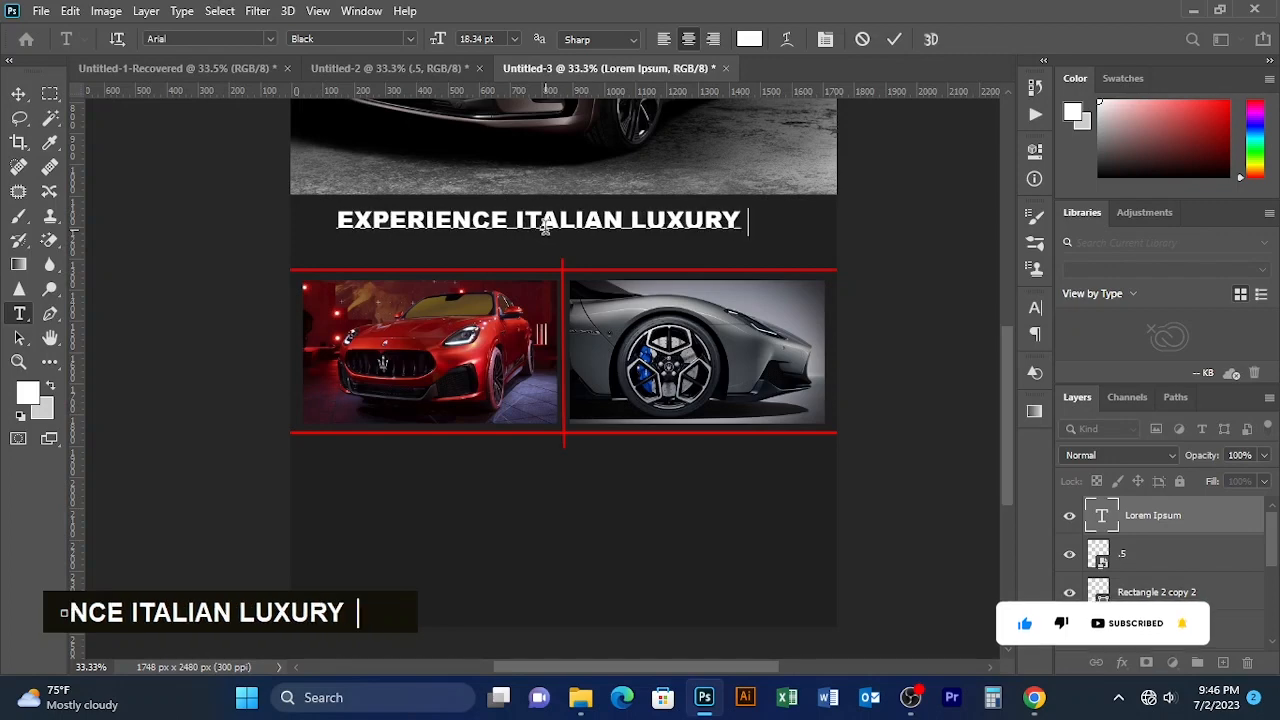
{"action": "type", "text": " IN NEWPORT BEACH"}
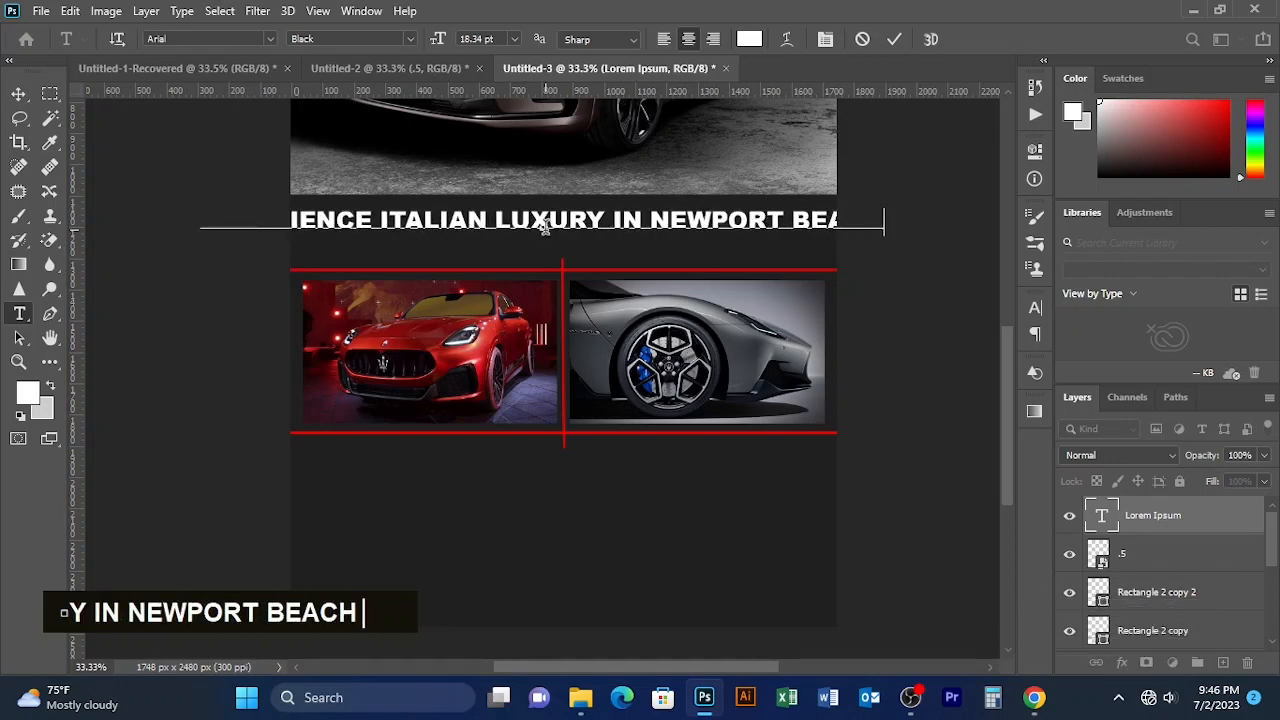
- Reduce the whole headline to 13.34 pt and center it in the dark band above the photo row
{"action": "left_click_drag", "start_coordinate": [889, 219], "coordinate": [181, 227]}
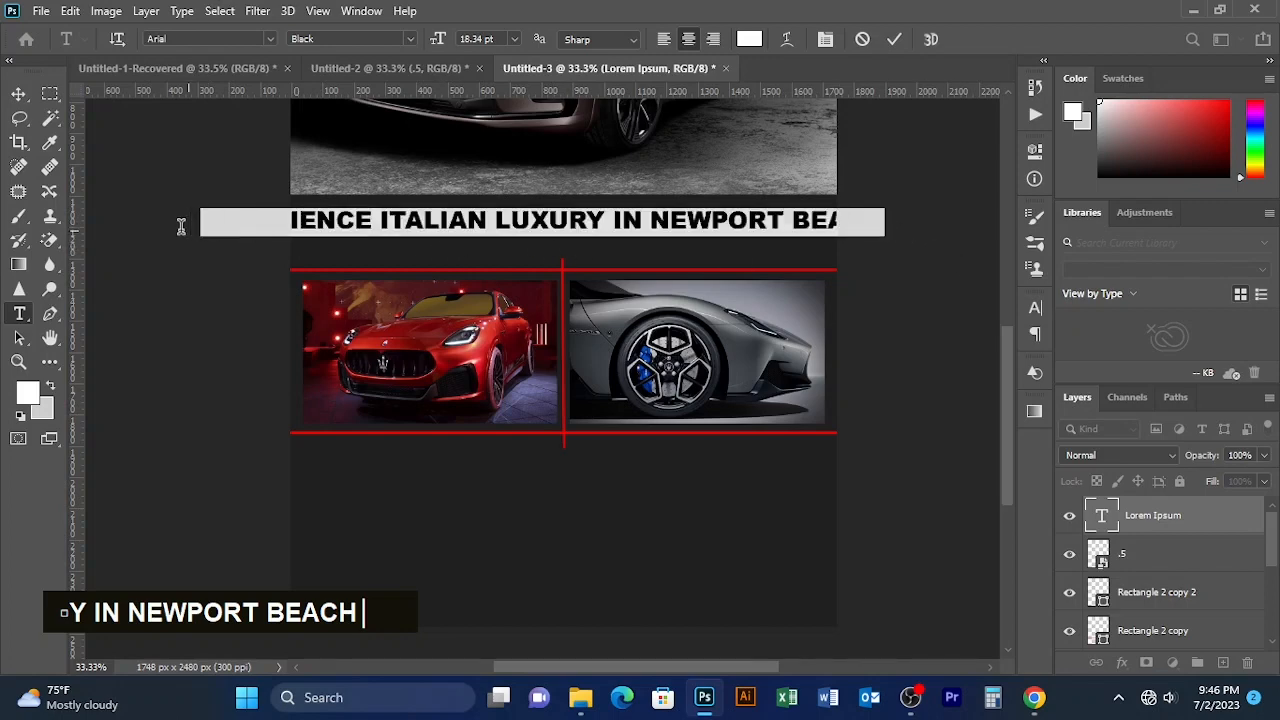
{"action": "left_click_drag", "start_coordinate": [437, 40], "coordinate": [433, 40]}
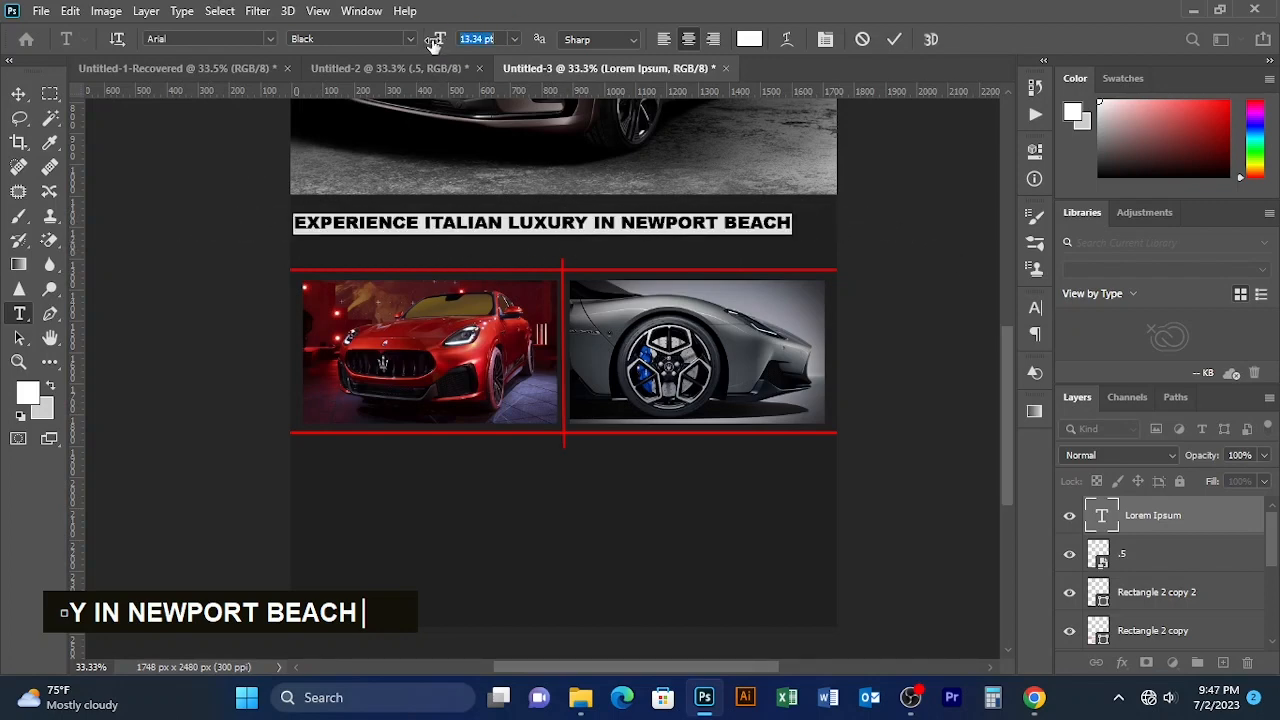
{"action": "left_click_drag", "start_coordinate": [576, 246], "coordinate": [598, 252]}
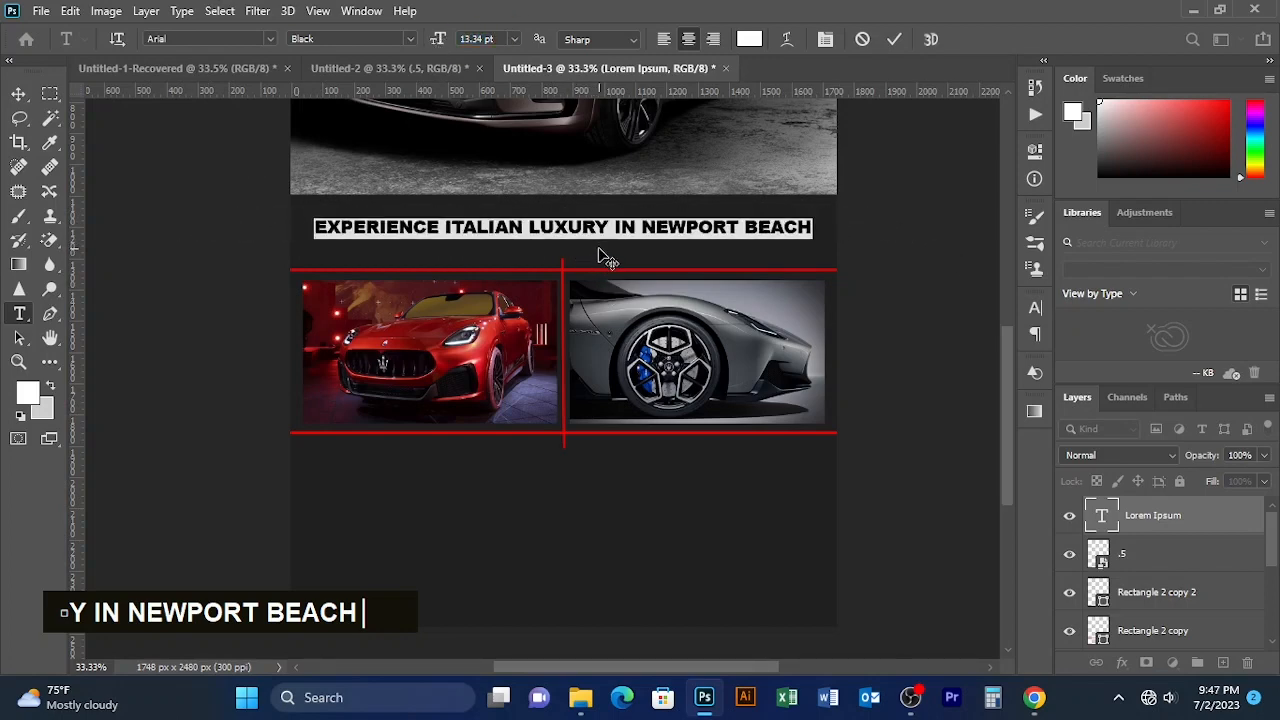
- Change the whole headline's font to Mont in the Heavy DEMO style
{"action": "left_click_drag", "start_coordinate": [314, 227], "coordinate": [815, 227]}
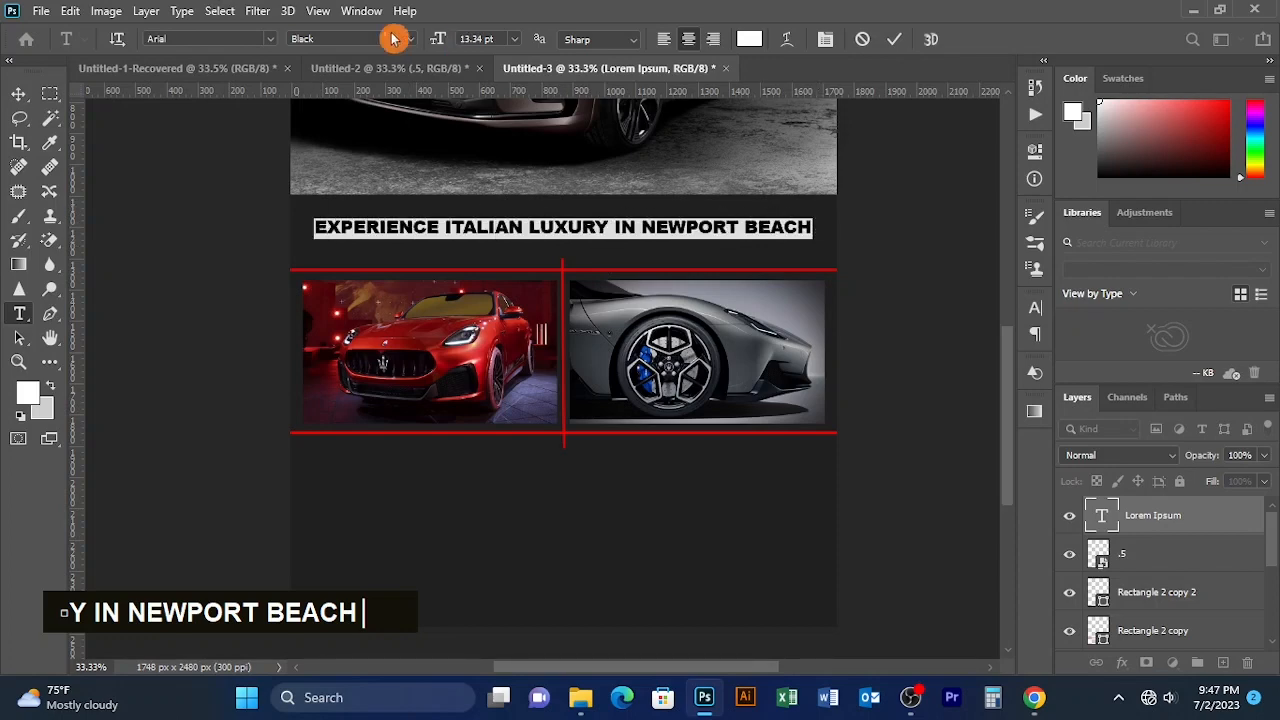
{"action": "left_click", "coordinate": [270, 50]}
{"action": "left_click", "coordinate": [243, 78]}
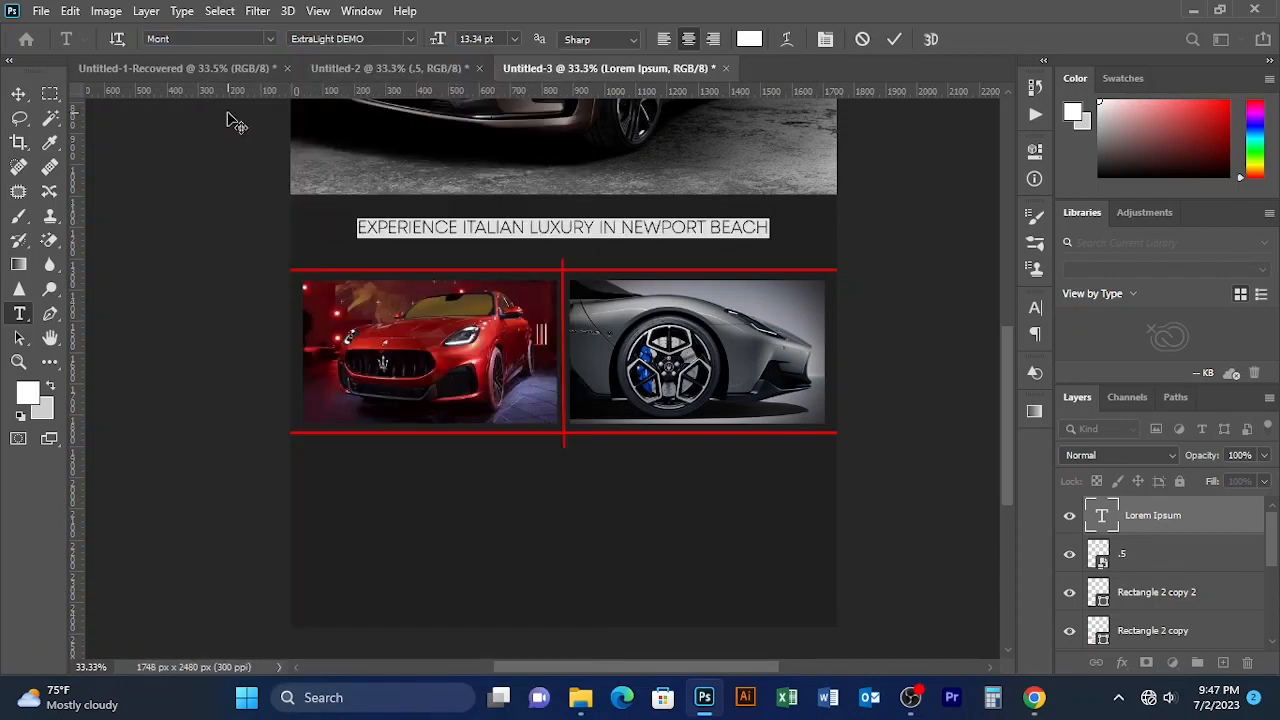
{"action": "left_click", "coordinate": [417, 44]}
{"action": "left_click", "coordinate": [414, 74]}
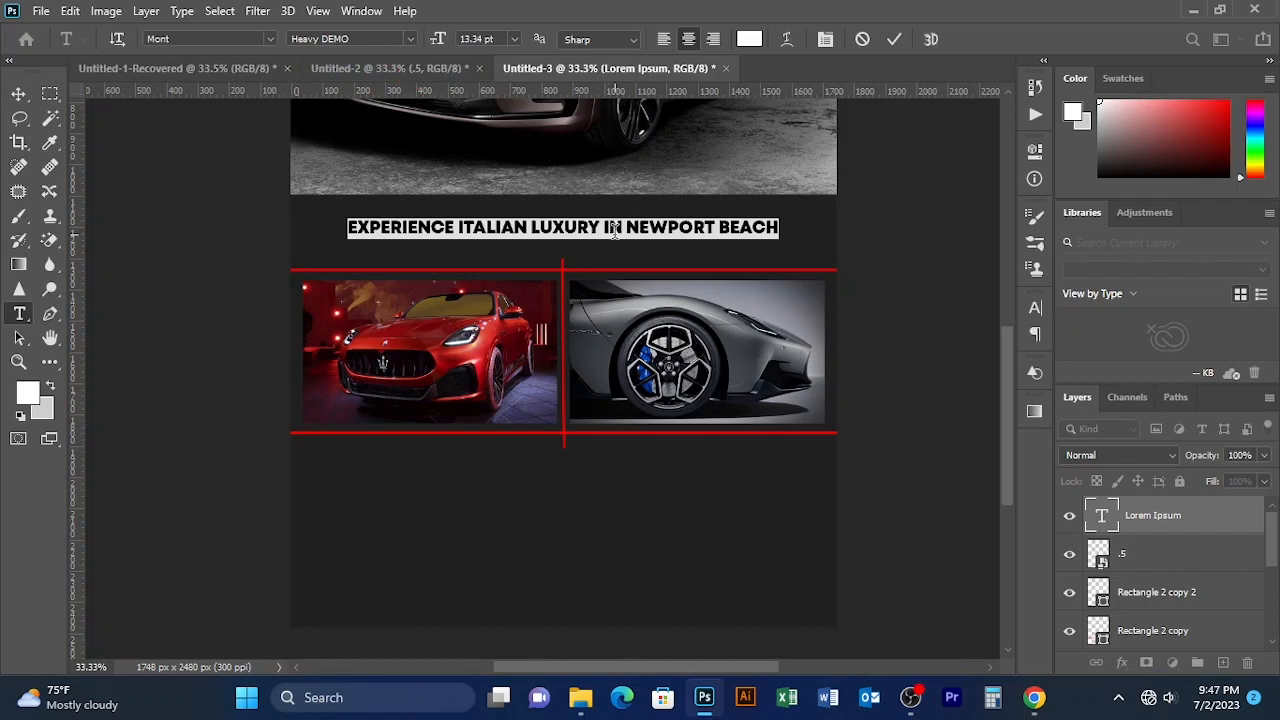
- Change "EXPERIENCE ITALIAN LUXURY IN" in the headline to the ExtraLight DEMO style and commit the text edit
{"action": "left_click_drag", "start_coordinate": [620, 227], "coordinate": [349, 215]}
{"action": "left_click", "coordinate": [409, 40]}
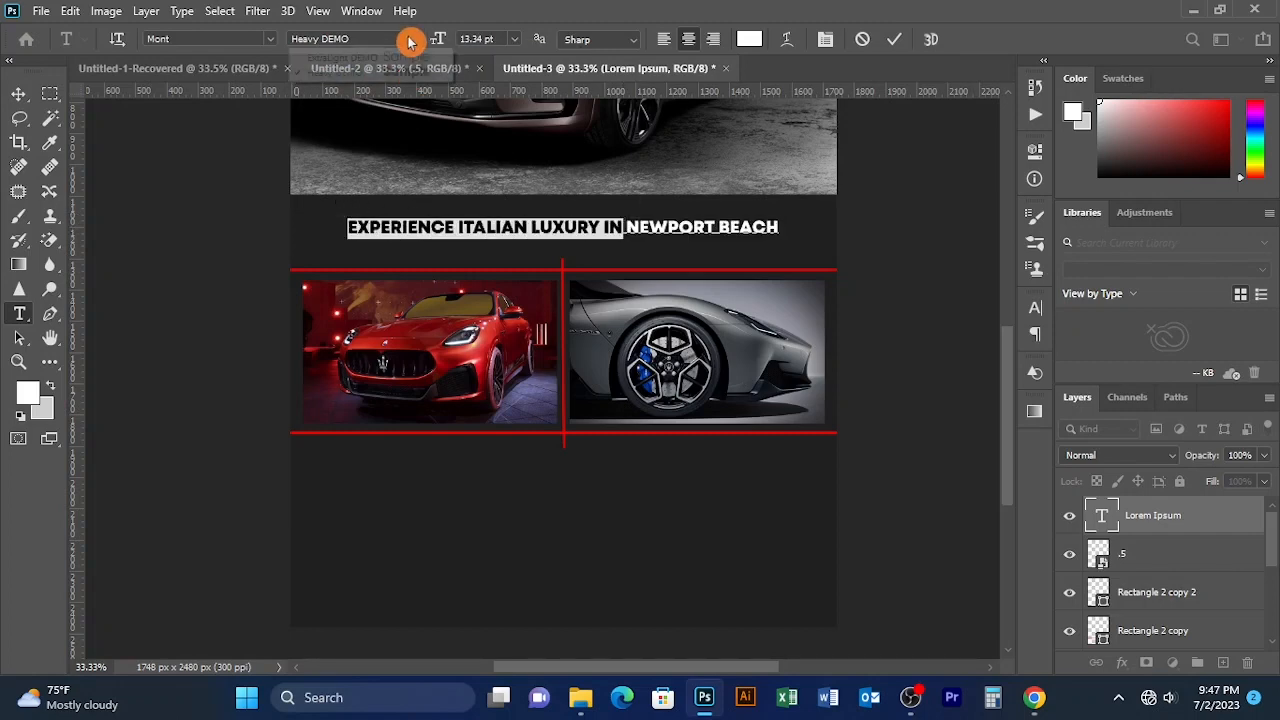
{"action": "left_click", "coordinate": [462, 52]}
{"action": "left_click", "coordinate": [896, 42]}
- Color "NEWPORT BEACH" in the headline red c2261a, sampled from the red car photo
{"action": "left_click_drag", "start_coordinate": [618, 229], "coordinate": [774, 229]}
{"action": "left_click", "coordinate": [750, 42]}
{"action": "left_click", "coordinate": [519, 344]}
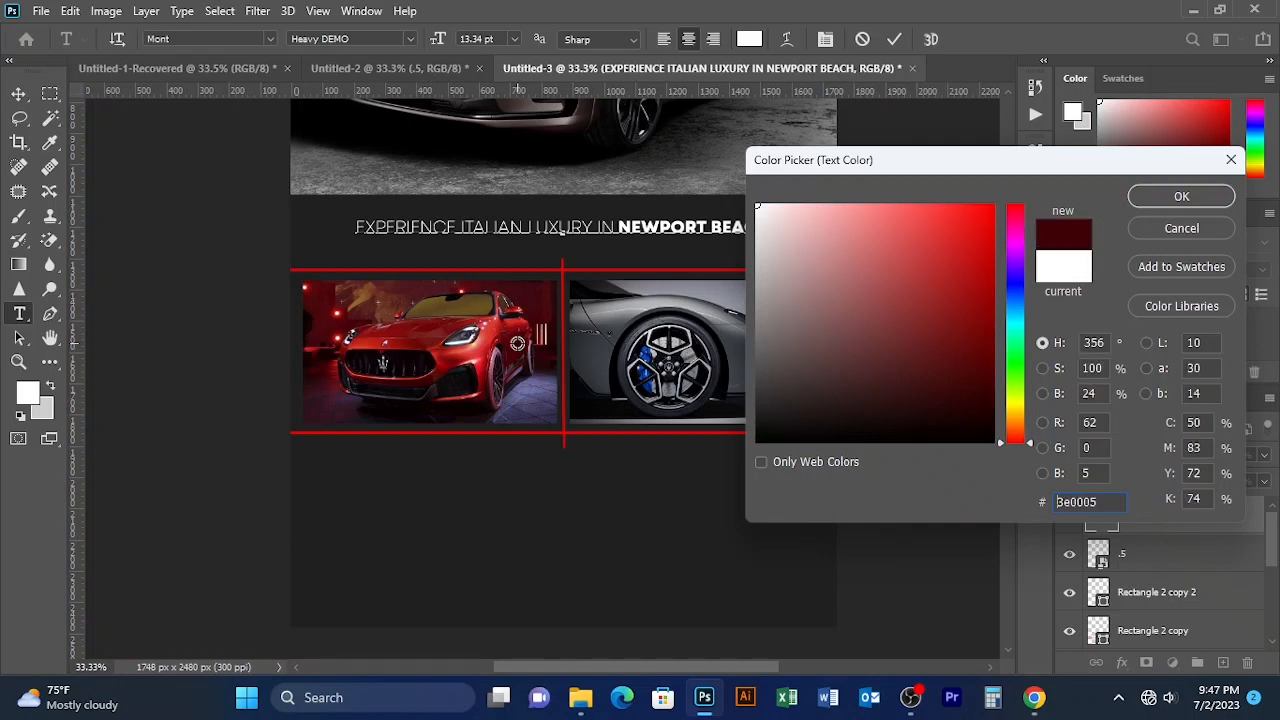
{"action": "left_click", "coordinate": [362, 342]}
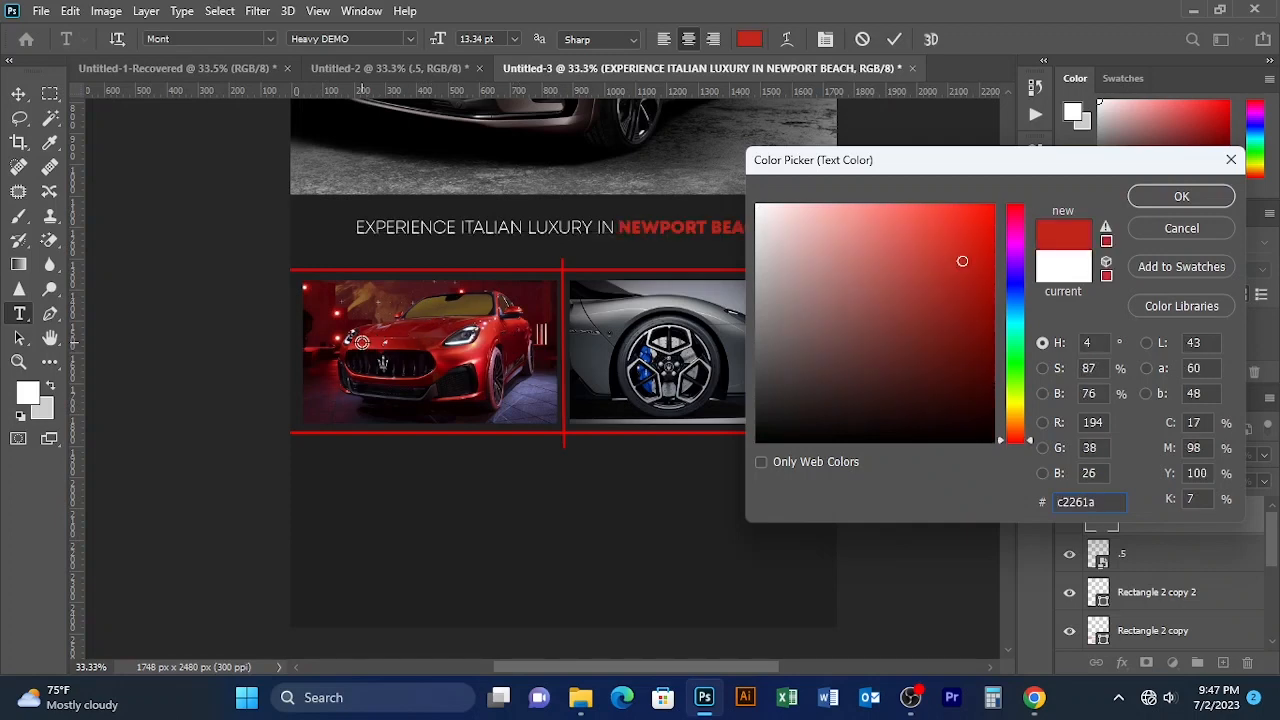
{"action": "left_click", "coordinate": [1181, 196]}
{"action": "left_click", "coordinate": [889, 40]}
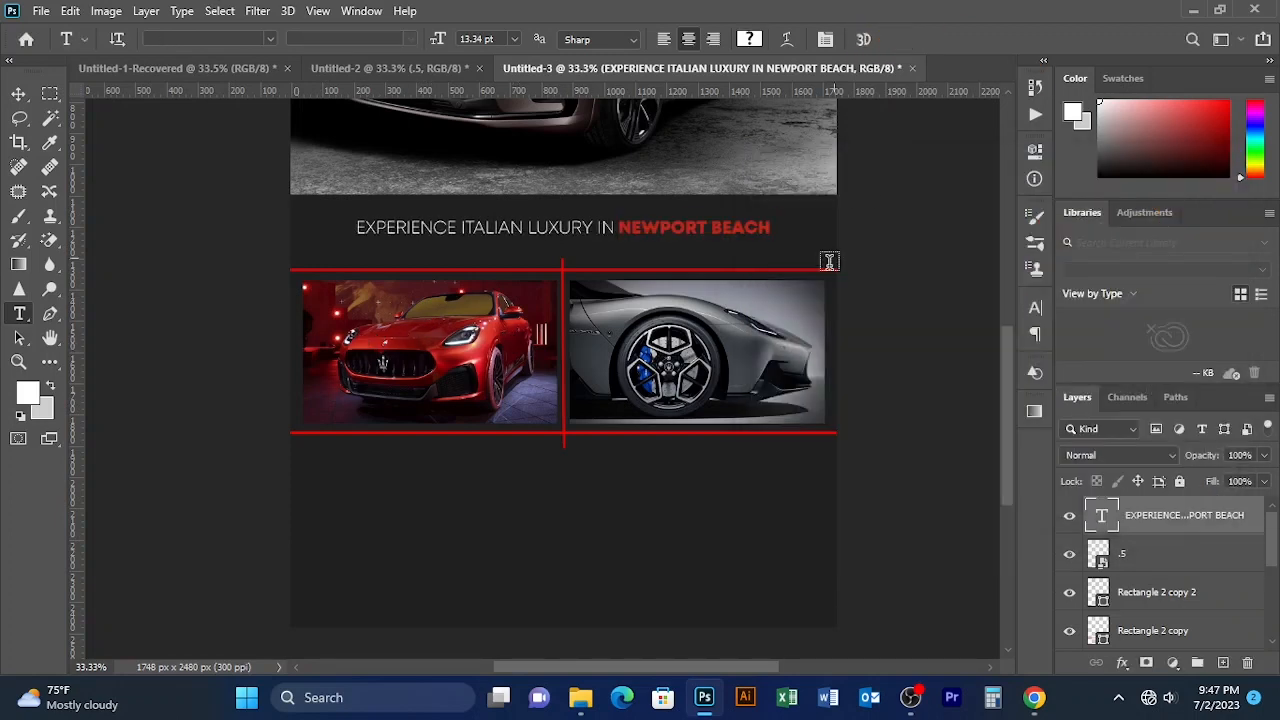
- Scale the headline up proportionally to 15.61 pt, keeping it centered in the dark band
{"action": "left_click", "coordinate": [18, 95]}
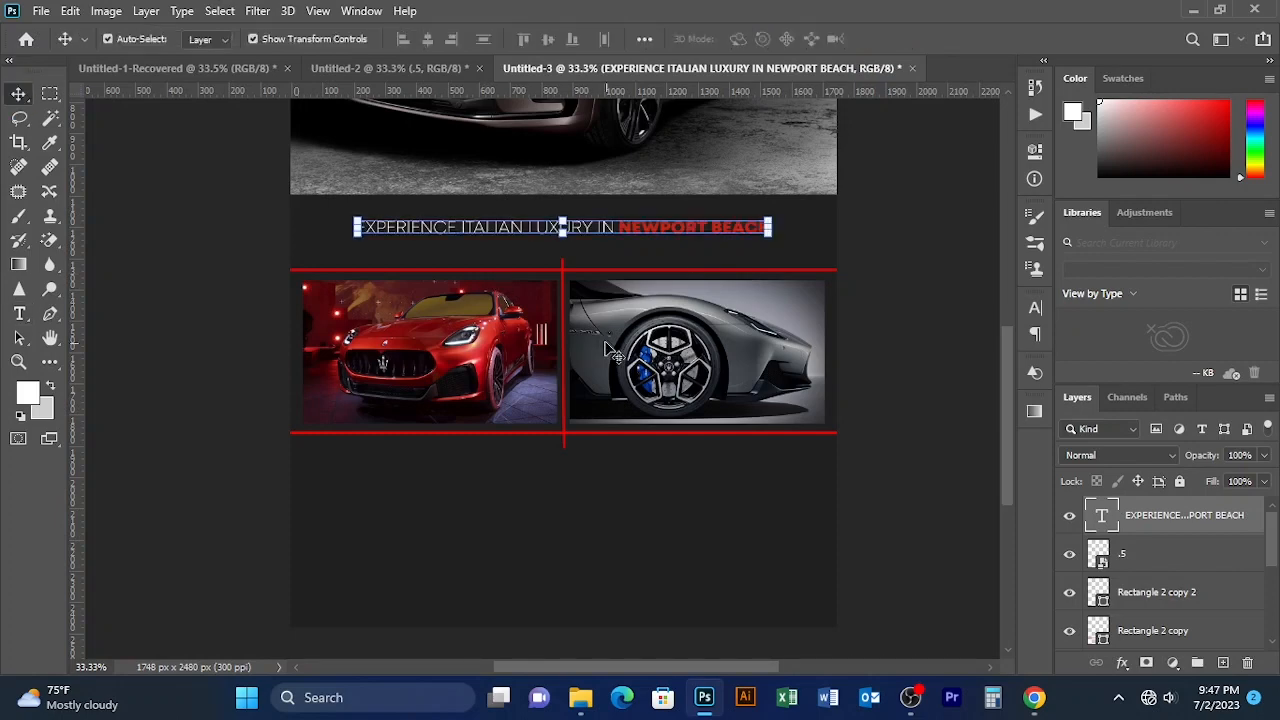
{"action": "left_click", "coordinate": [768, 232]}
{"action": "mouse_move", "coordinate": [400, 40]}
{"action": "left_mouse_down"}
{"action": "mouse_move", "coordinate": [436, 48]}
{"action": "mouse_move", "coordinate": [420, 44]}
{"action": "left_mouse_up"}
{"action": "left_click", "coordinate": [928, 39]}
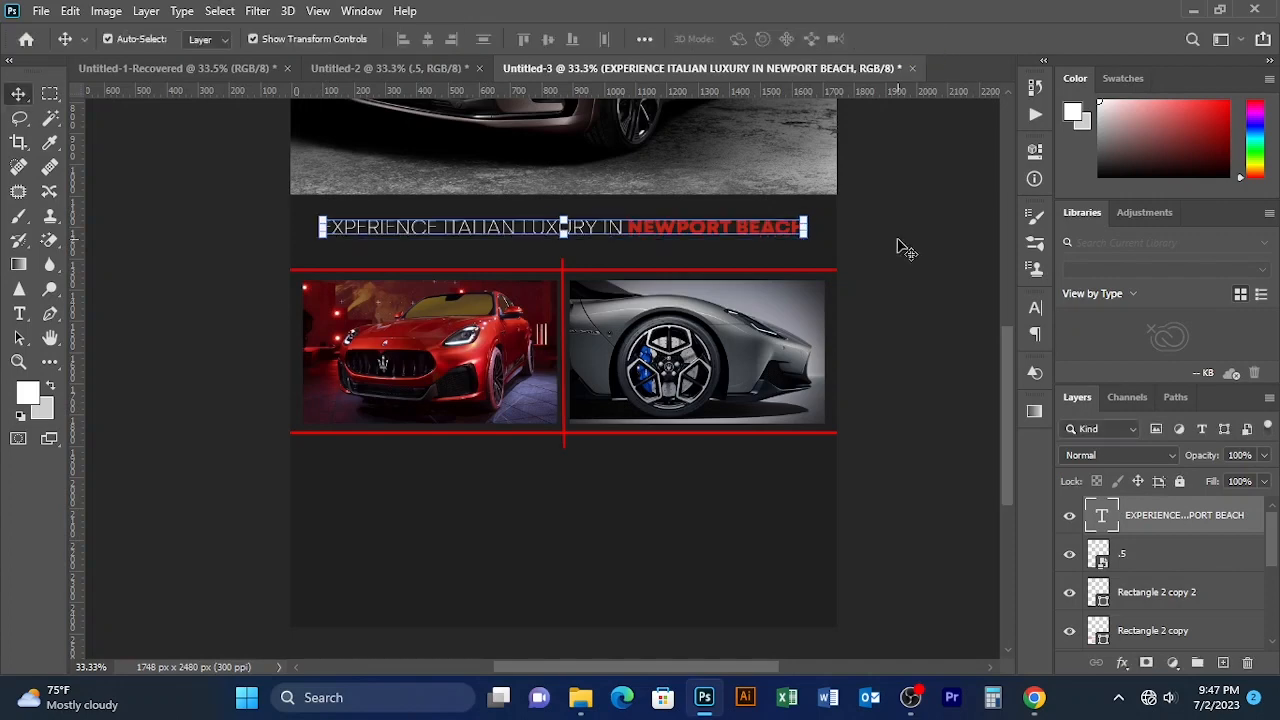
- Thicken the red bar above the two small photos by scaling its height to 196%
{"action": "left_click_drag", "start_coordinate": [660, 345], "coordinate": [658, 245]}
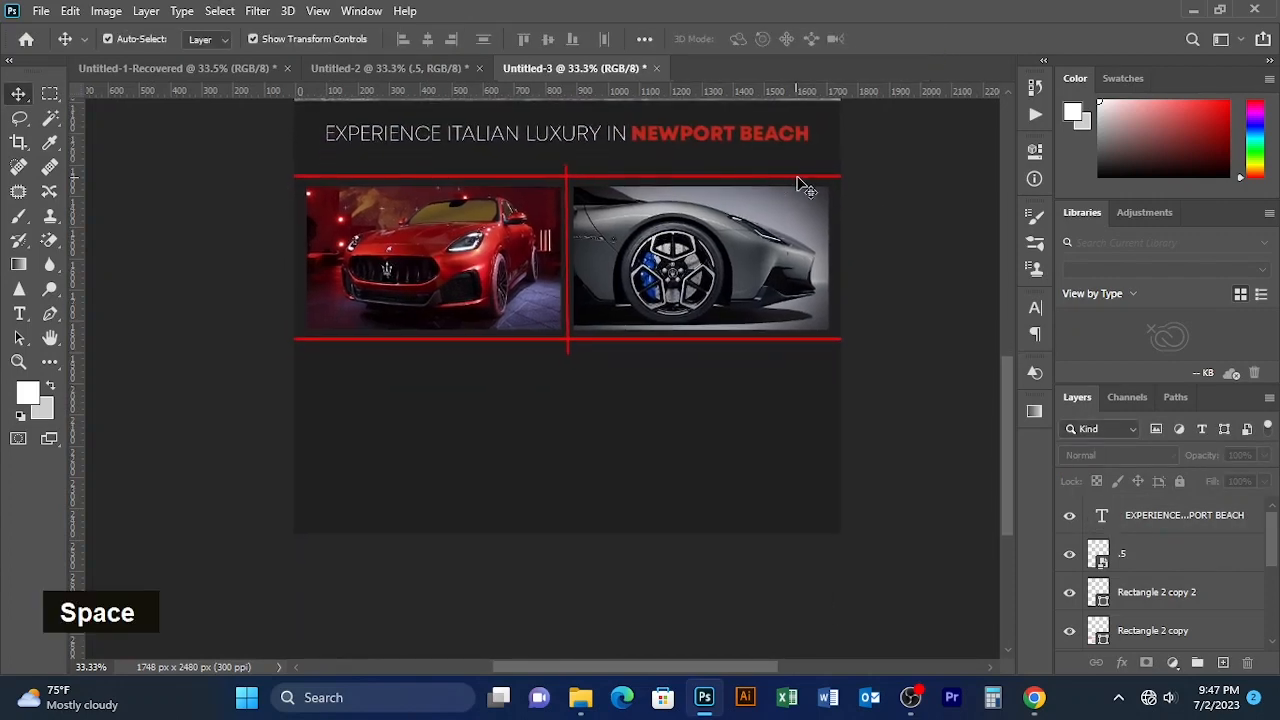
{"action": "left_click", "coordinate": [580, 172]}
{"action": "left_click", "coordinate": [580, 172]}
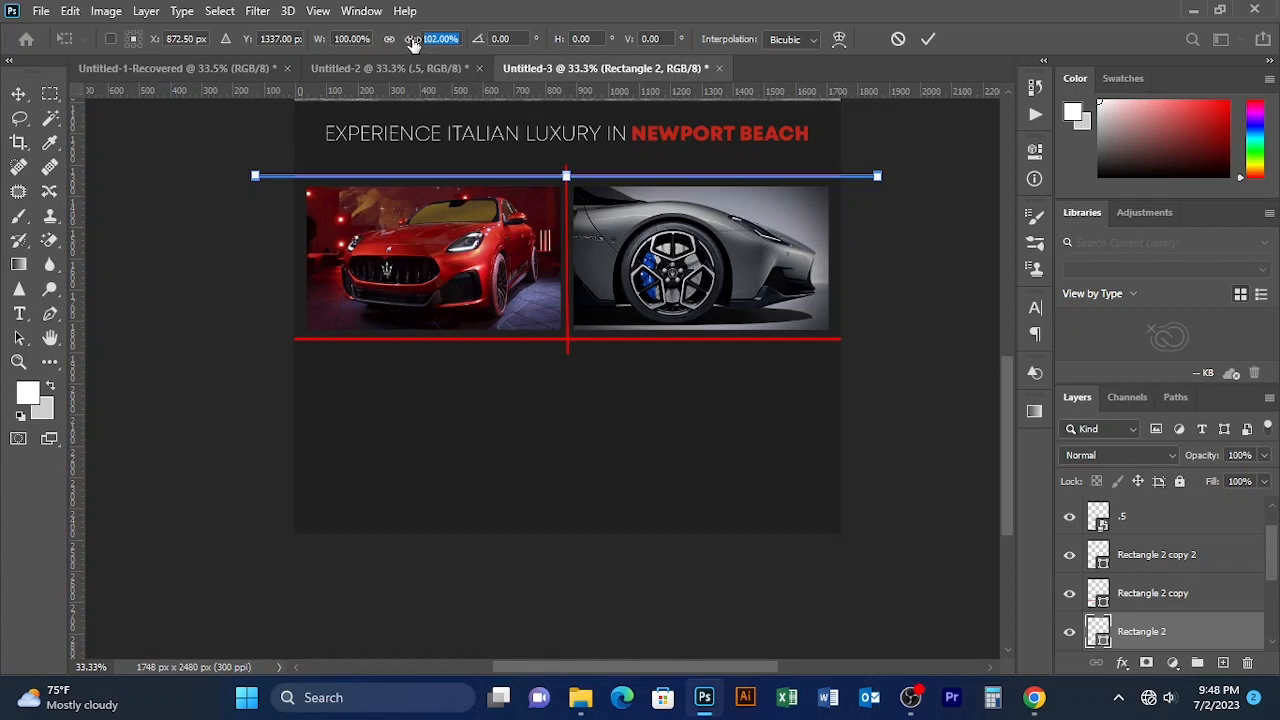
{"action": "left_click_drag", "start_coordinate": [423, 45], "coordinate": [499, 50]}
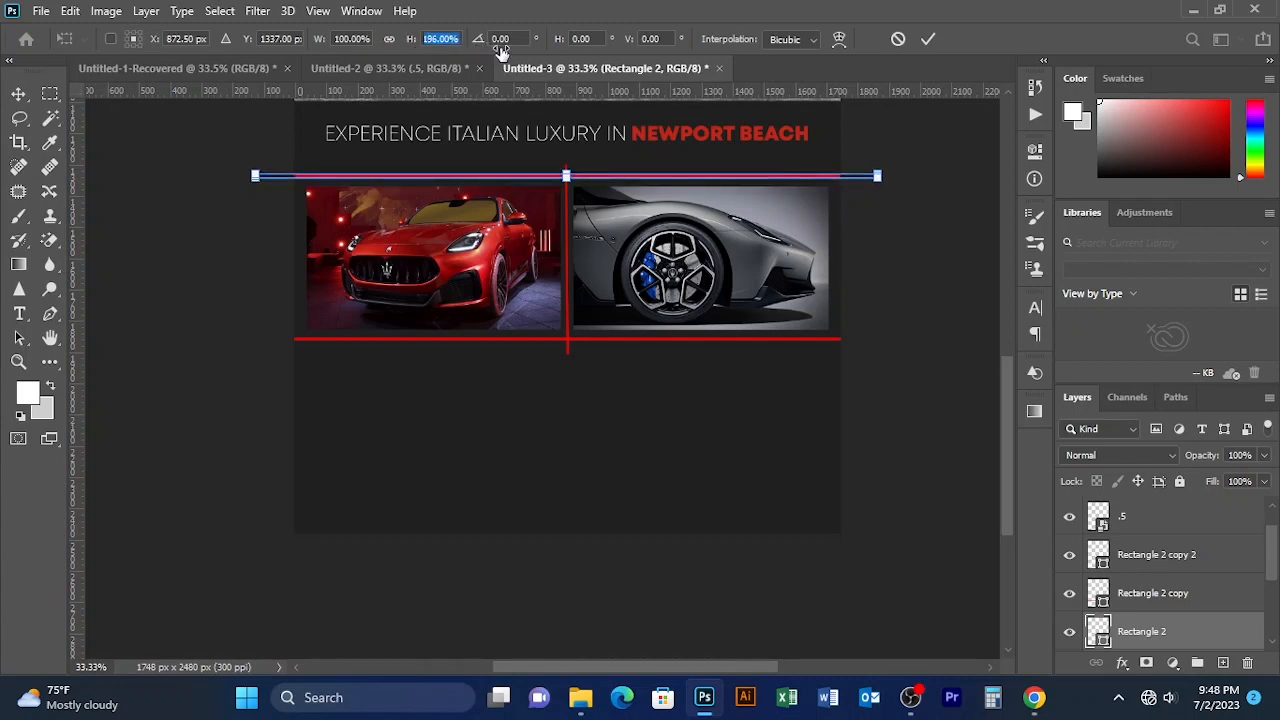
{"action": "left_click", "coordinate": [929, 39]}
{"action": "left_click", "coordinate": [955, 146]}
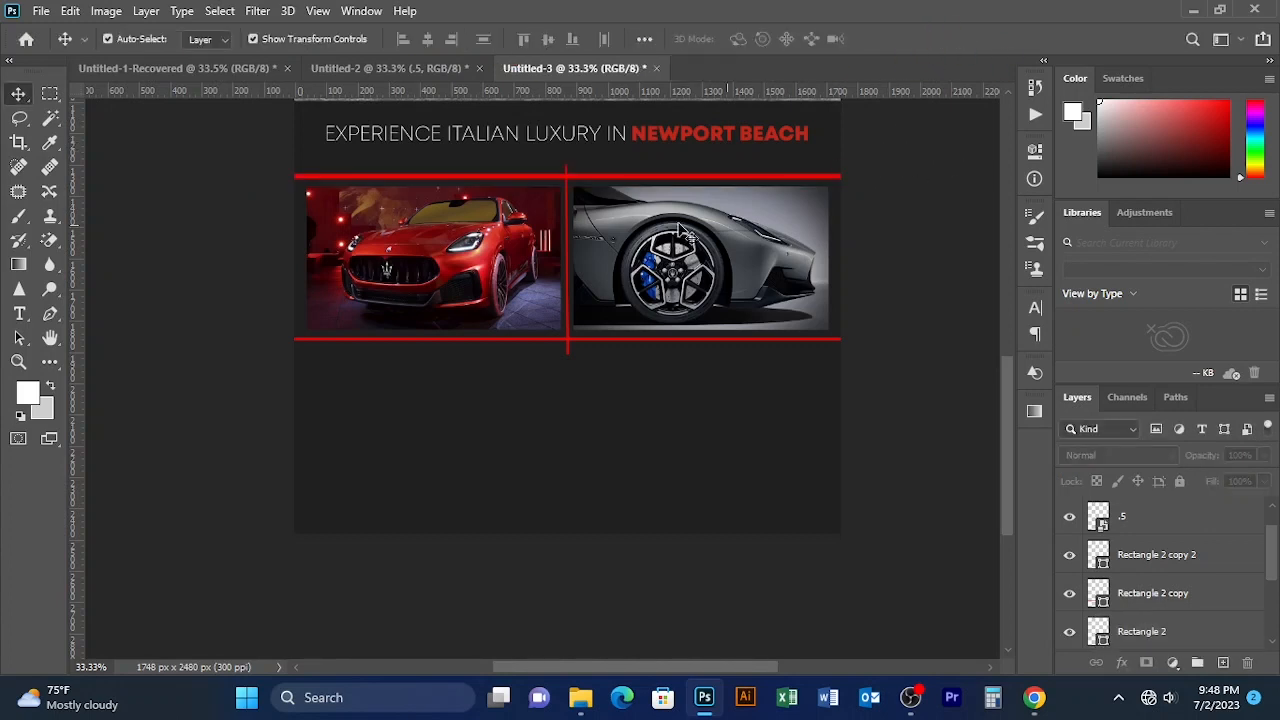
- Duplicate the thick red bar and move the copy straight down to the lower part of the small photos
{"action": "left_click", "coordinate": [577, 181], "text": "ctrl"}
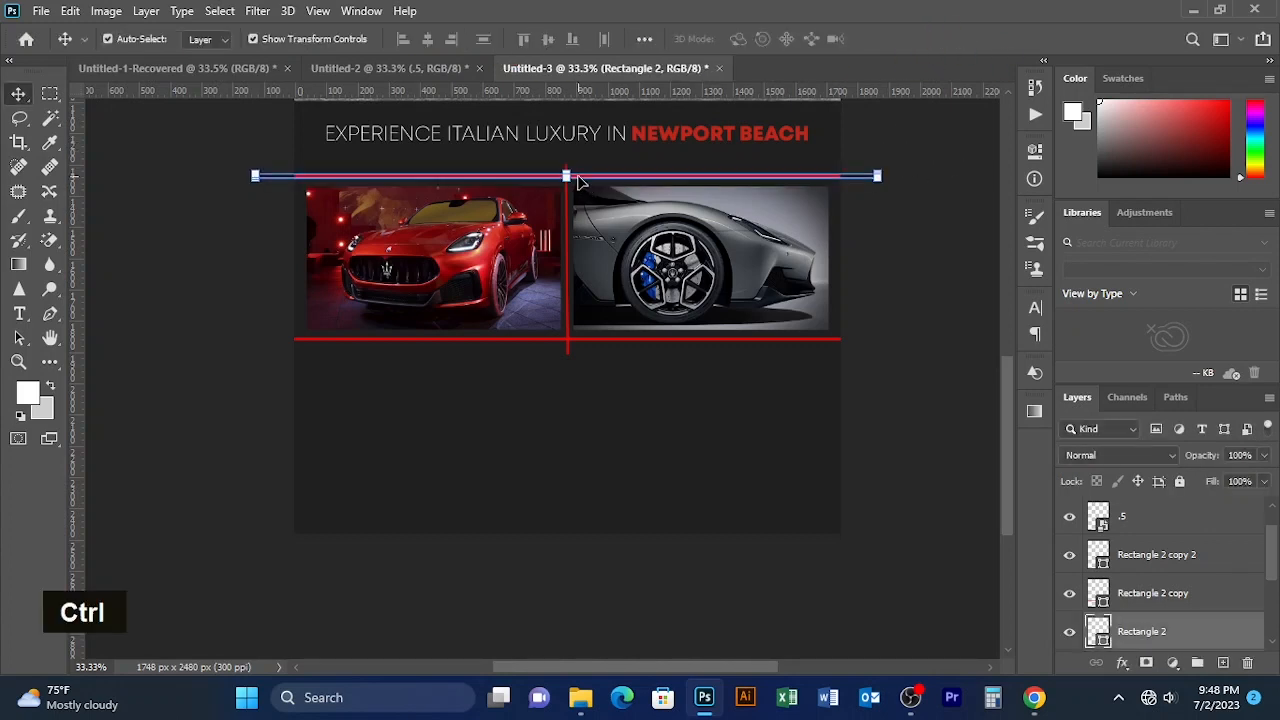
{"action": "key", "text": "ctrl+j"}
{"action": "key", "text": "Down"}
{"action": "key", "text": "Down"}
{"action": "key", "text": "Down"}
{"action": "key", "text": "Down"}
{"action": "key", "text": "Down"}
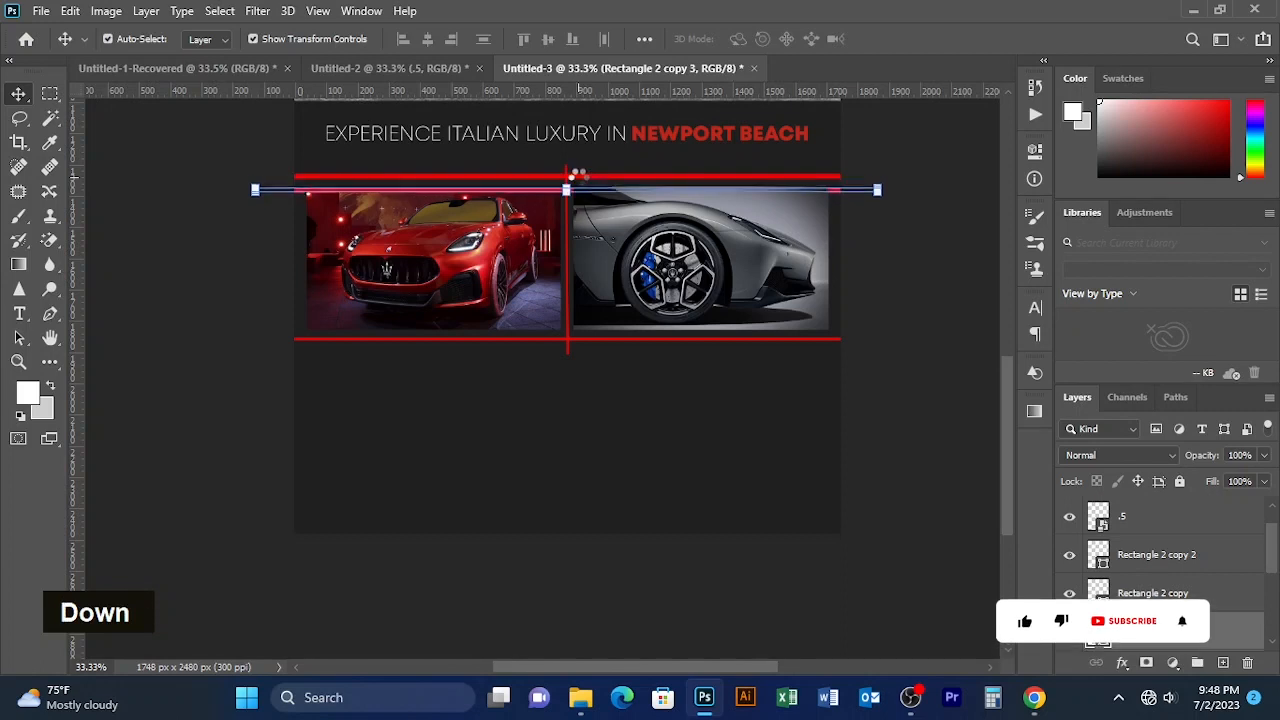
{"action": "key", "text": "Down"}
{"action": "key", "text": "Down"}
{"action": "key", "text": "Down"}
{"action": "key", "text": "Down"}
{"action": "key", "text": "Down"}
{"action": "key", "text": "Down"}
{"action": "key", "text": "Down"}
{"action": "key", "text": "Down"}
{"action": "key", "text": "Down"}
{"action": "key", "text": "Down"}
{"action": "key", "text": "Down"}
{"action": "key", "text": "Down"}
{"action": "key", "text": "Down"}
{"action": "key", "text": "Down"}
{"action": "key", "text": "Down"}
{"action": "key", "text": "Down"}
{"action": "key", "text": "Down"}
{"action": "key", "text": "Down"}
{"action": "key", "text": "Down"}
{"action": "key", "text": "Down"}
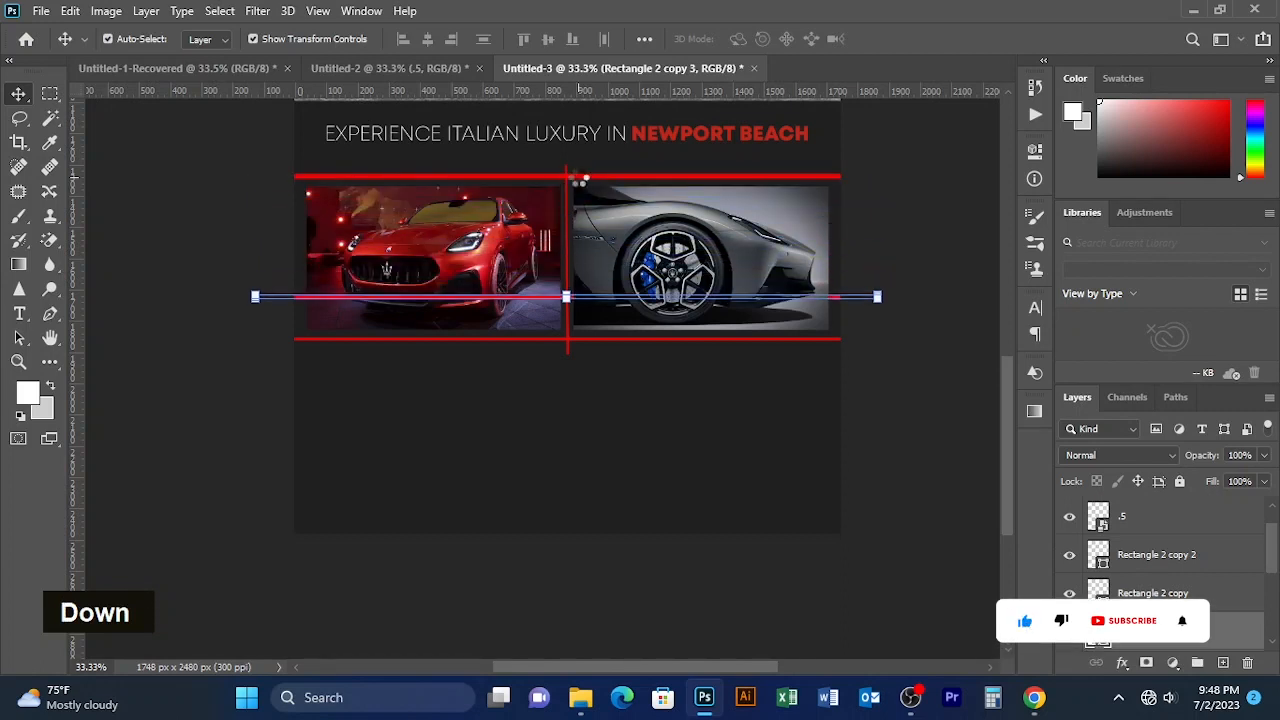
{"action": "key", "text": "Down"}
{"action": "key", "text": "Down"}
{"action": "key", "text": "Down"}
{"action": "key", "text": "Down"}
{"action": "key", "text": "Down"}
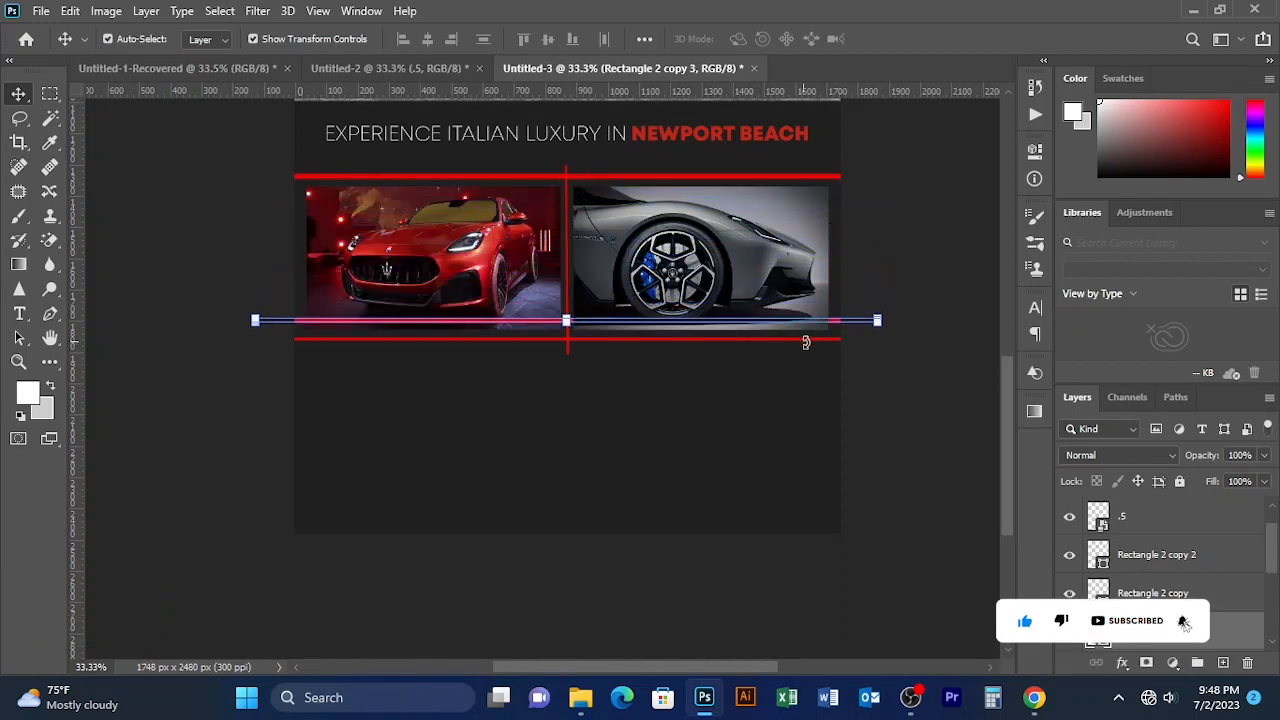
- Delete the thin red bar below the small photos and move the thick copy down into its place
{"action": "left_click", "coordinate": [845, 352]}
{"action": "left_click", "coordinate": [836, 341]}
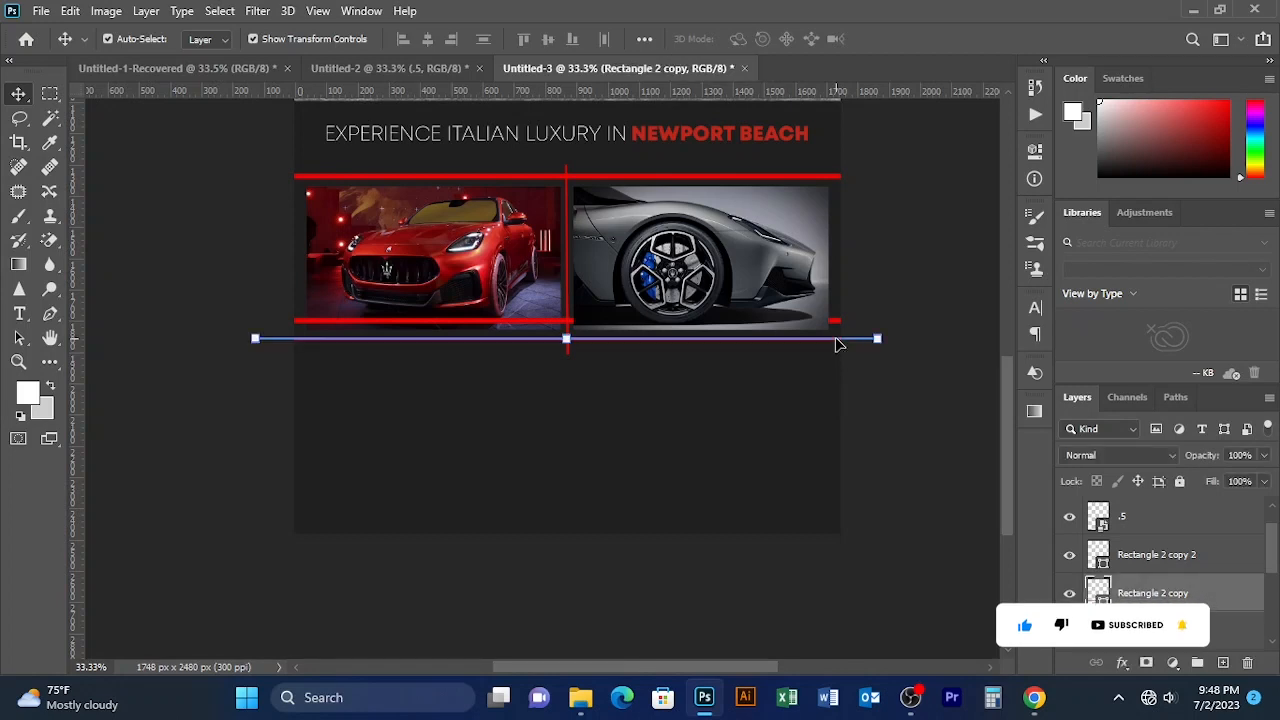
{"action": "key", "text": "Delete"}
{"action": "key", "text": "Down"}
{"action": "key", "text": "Down"}
{"action": "key", "text": "Down"}
{"action": "key", "text": "Down"}
{"action": "key", "text": "Down"}
{"action": "key", "text": "Down"}
{"action": "key", "text": "Down"}
{"action": "key", "text": "Down"}
{"action": "key", "text": "Down"}
{"action": "key", "text": "Down"}
{"action": "key", "text": "Down"}
{"action": "key", "text": "Down"}
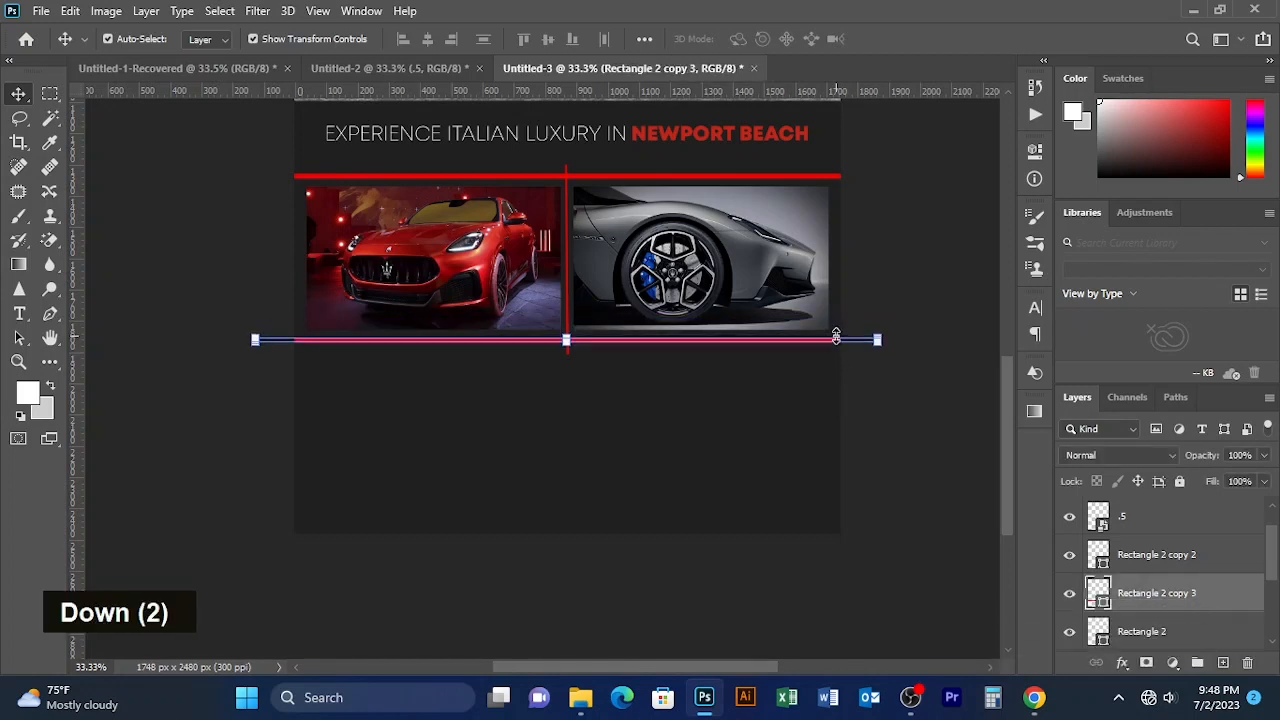
{"action": "left_click", "coordinate": [910, 423]}
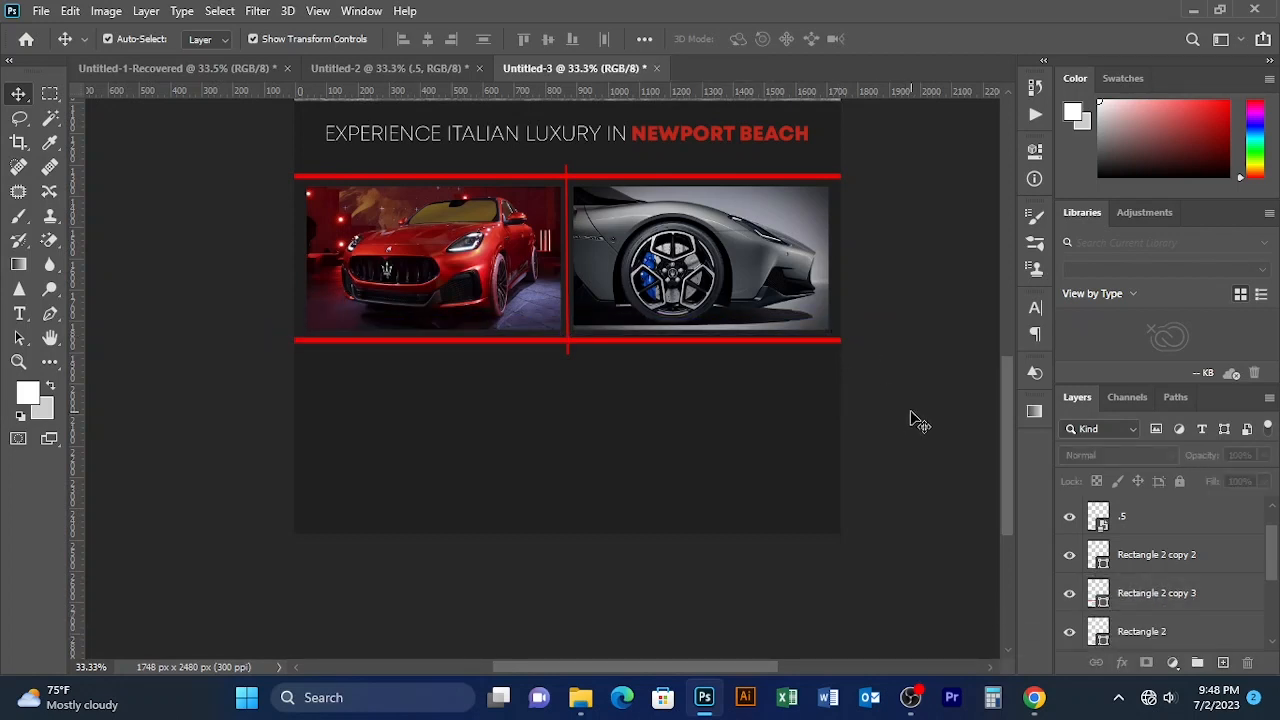
- Nudge the two small photos and all their red divider bars up slightly as a group
{"action": "left_click_drag", "start_coordinate": [843, 400], "coordinate": [388, 162]}
{"action": "key", "text": "Up"}
{"action": "key", "text": "Up"}
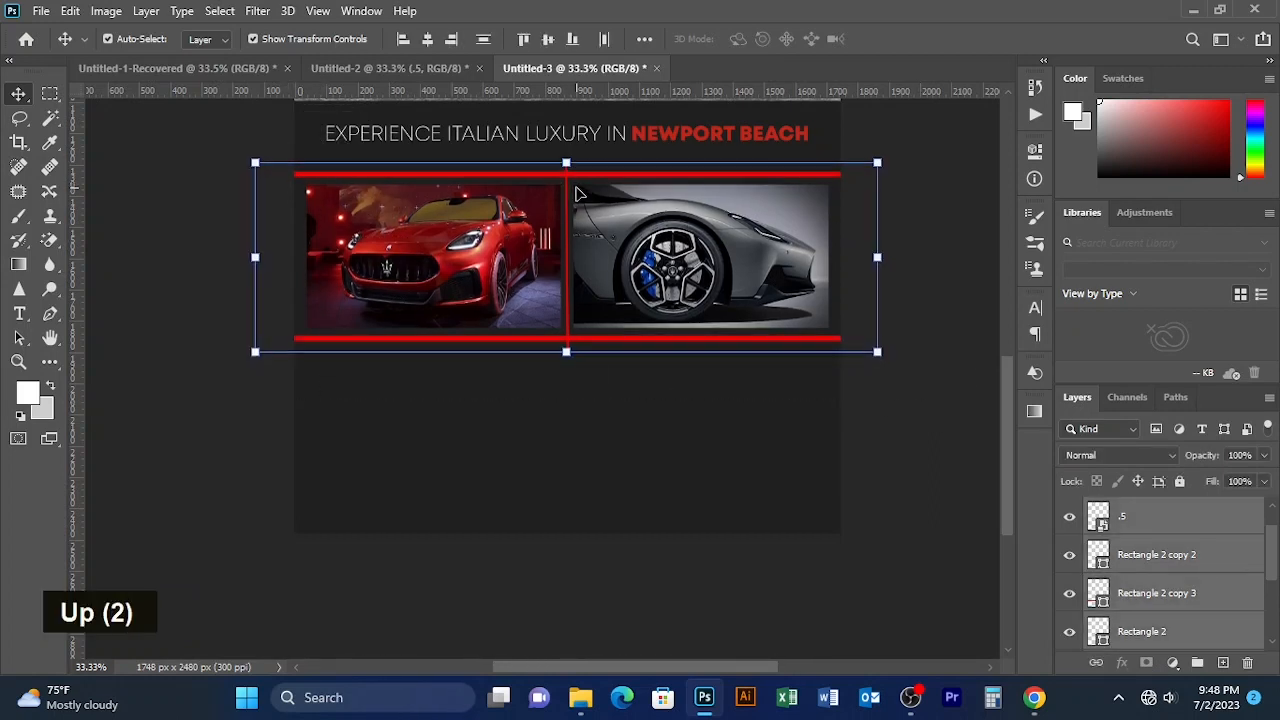
{"action": "left_click", "coordinate": [891, 458]}
- Duplicate the headline text and place the copy straight above it, over the upper part of the large car photo
{"action": "key", "text": "space"}
{"action": "left_click_drag", "start_coordinate": [903, 368], "coordinate": [908, 464]}
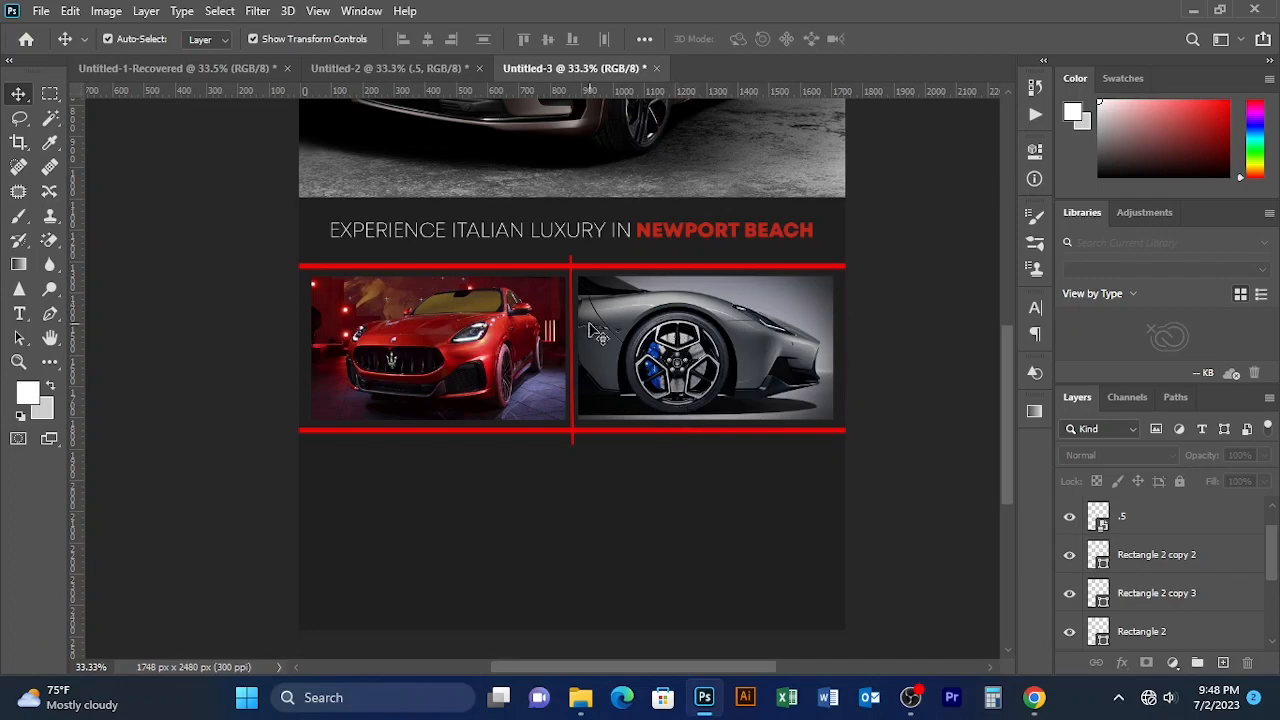
{"action": "key", "text": "space"}
{"action": "left_click_drag", "start_coordinate": [597, 226], "coordinate": [602, 164]}
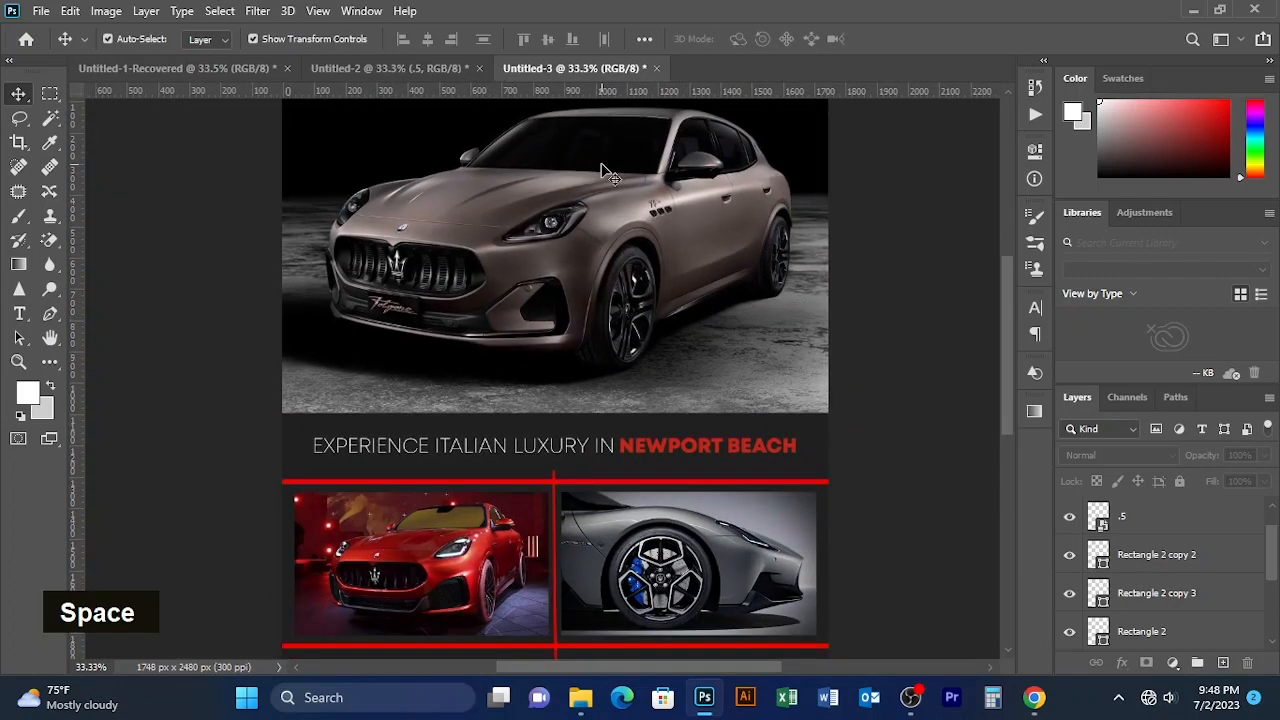
{"action": "left_click", "coordinate": [527, 447]}
{"action": "key", "text": "t"}
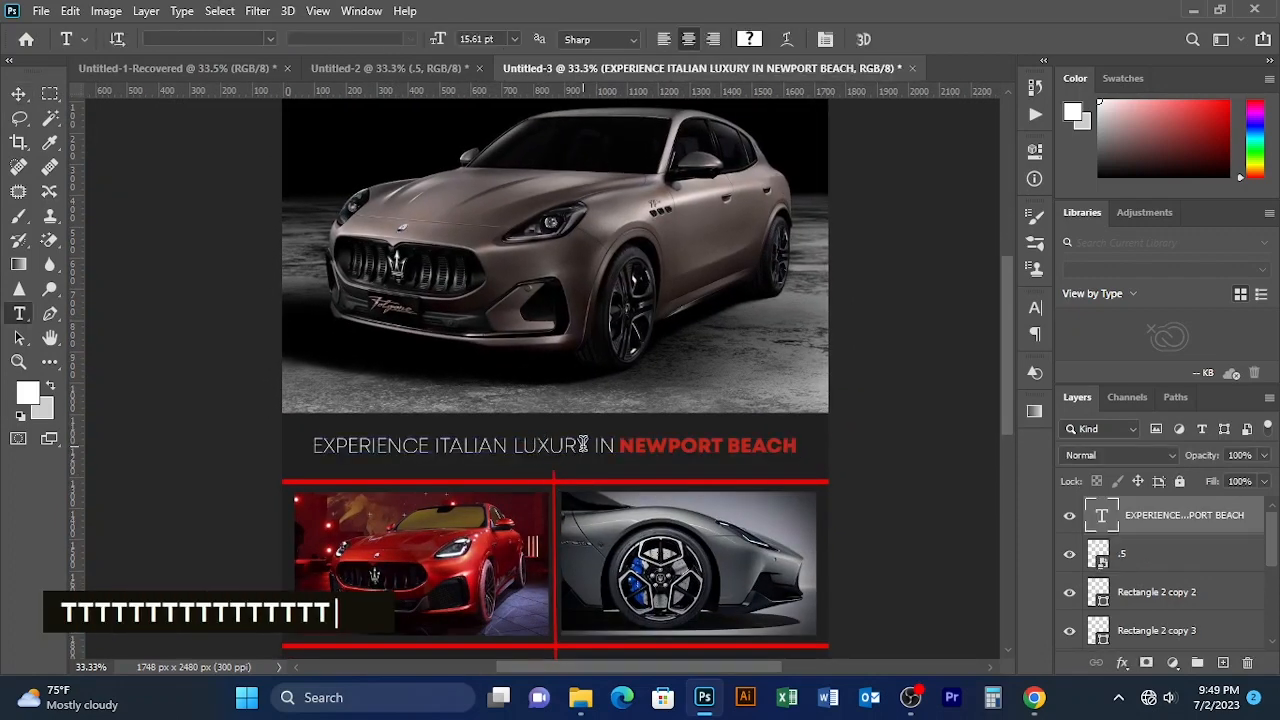
{"action": "key", "text": "v"}
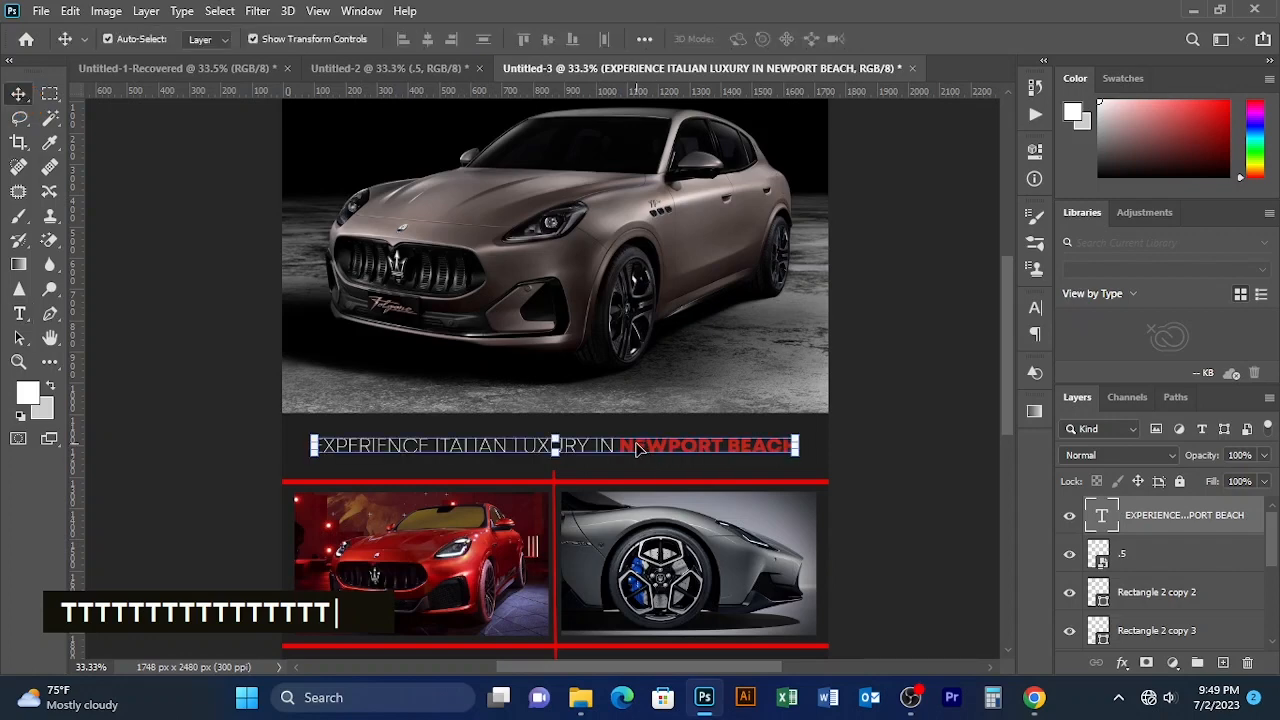
{"action": "left_click_drag", "start_coordinate": [638, 449], "coordinate": [640, 187]}
- Replace the copied headline with two lines: "IN CALIFORINA, IT'S NOT JUST YOUR CAR" and "IT'S YOUR LIFESTYLE"
{"action": "key", "text": "t"}
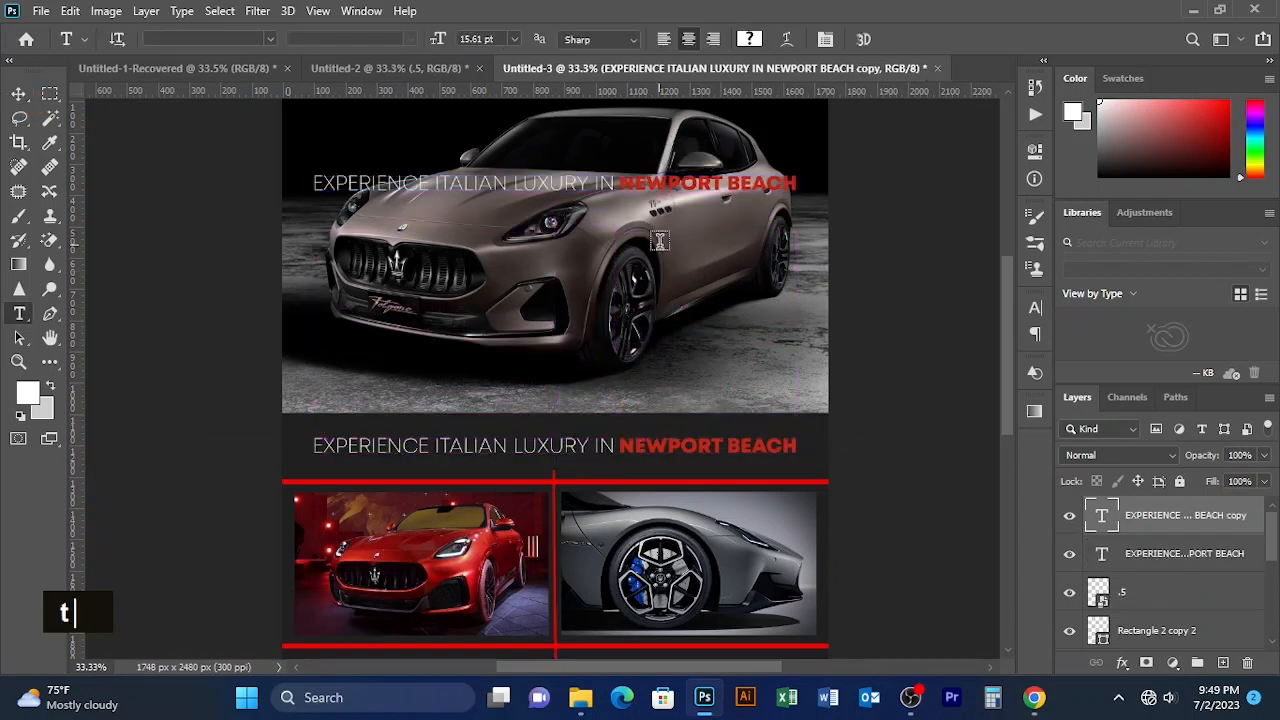
{"action": "left_click_drag", "start_coordinate": [793, 178], "coordinate": [277, 177]}
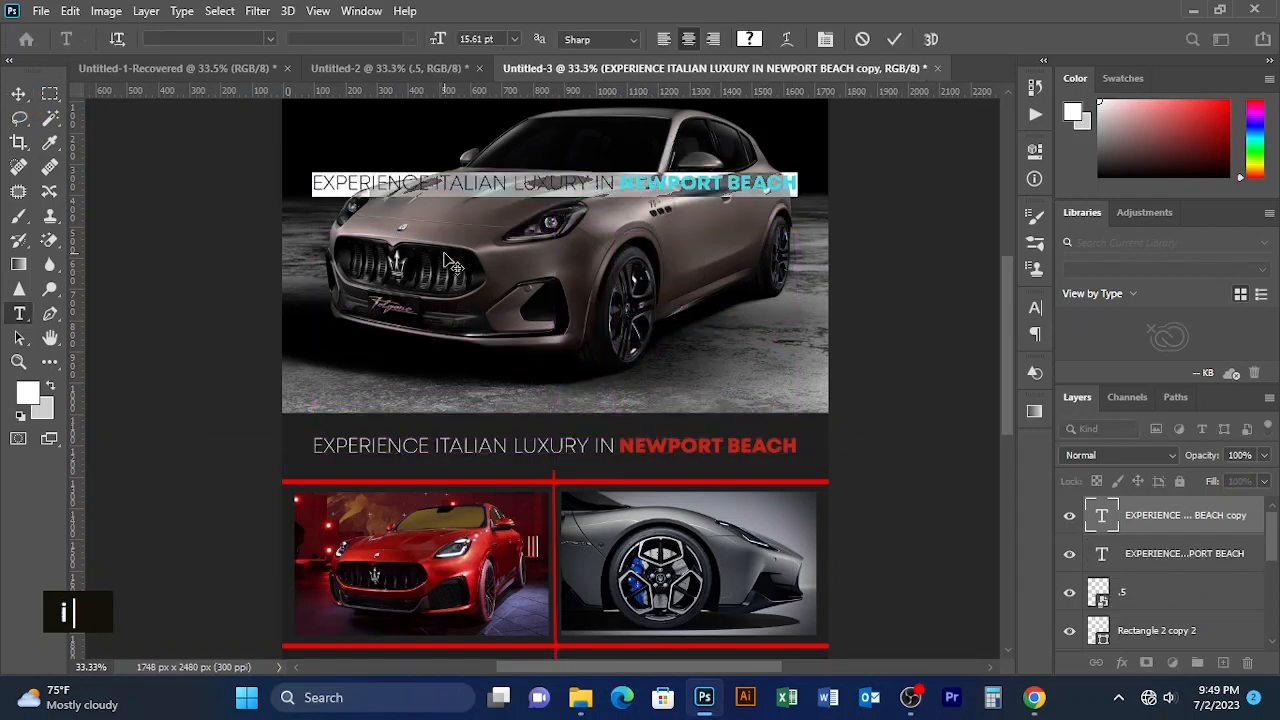
{"action": "type", "text": "in"}
{"action": "key", "text": "BackSpace"}
{"action": "key", "text": "BackSpace"}
{"action": "key", "text": "Caps_Lock"}
{"action": "type", "text": "IN CA"}
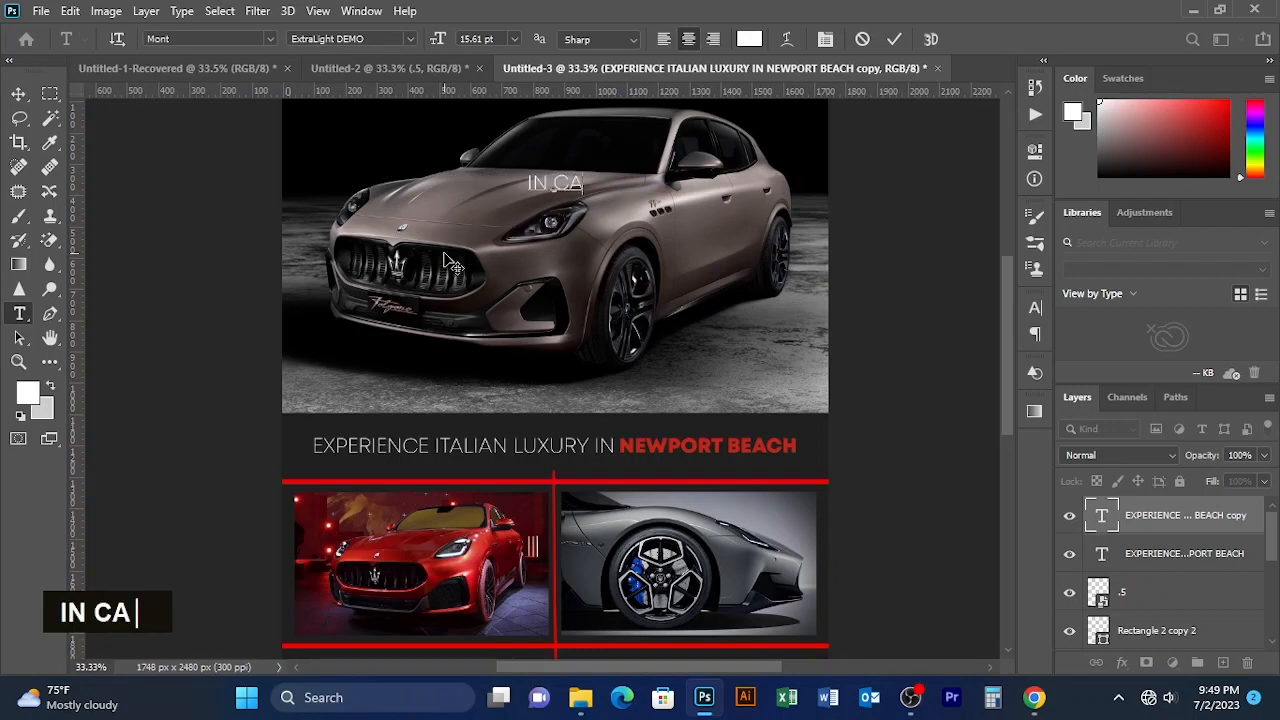
{"action": "type", "text": "LIFORINA"}
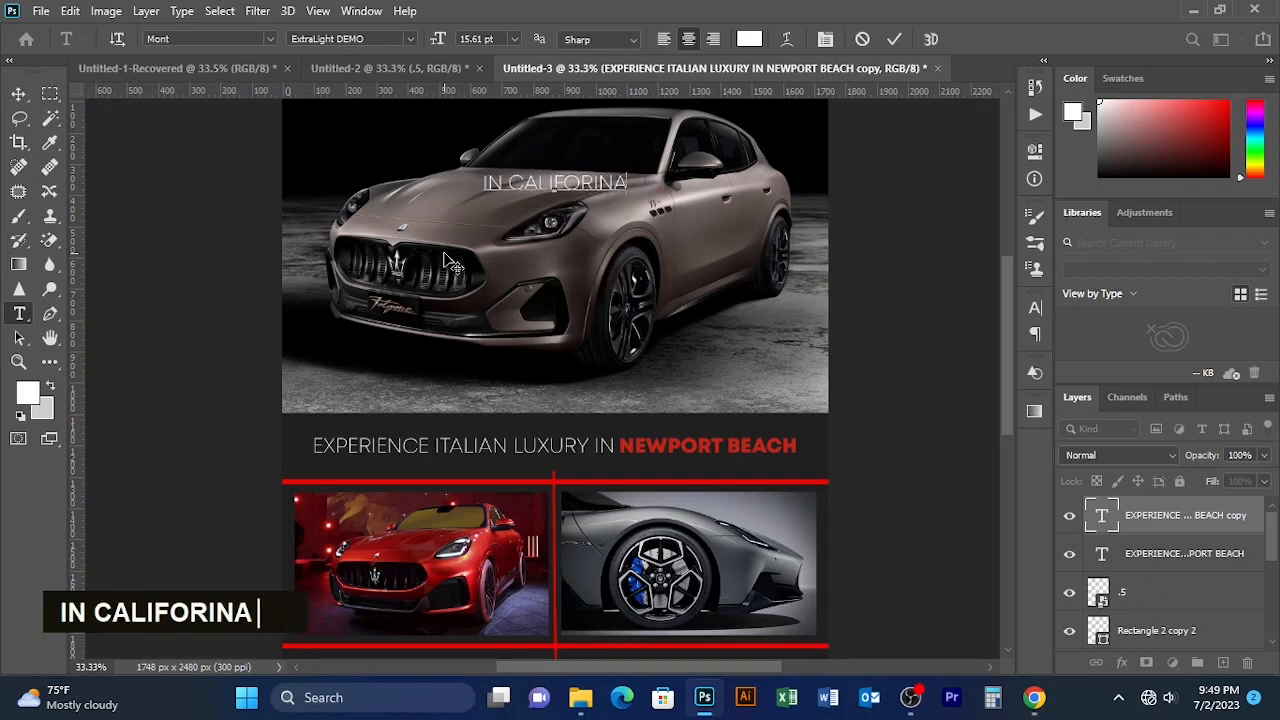
{"action": "type", "text": ", IT"}
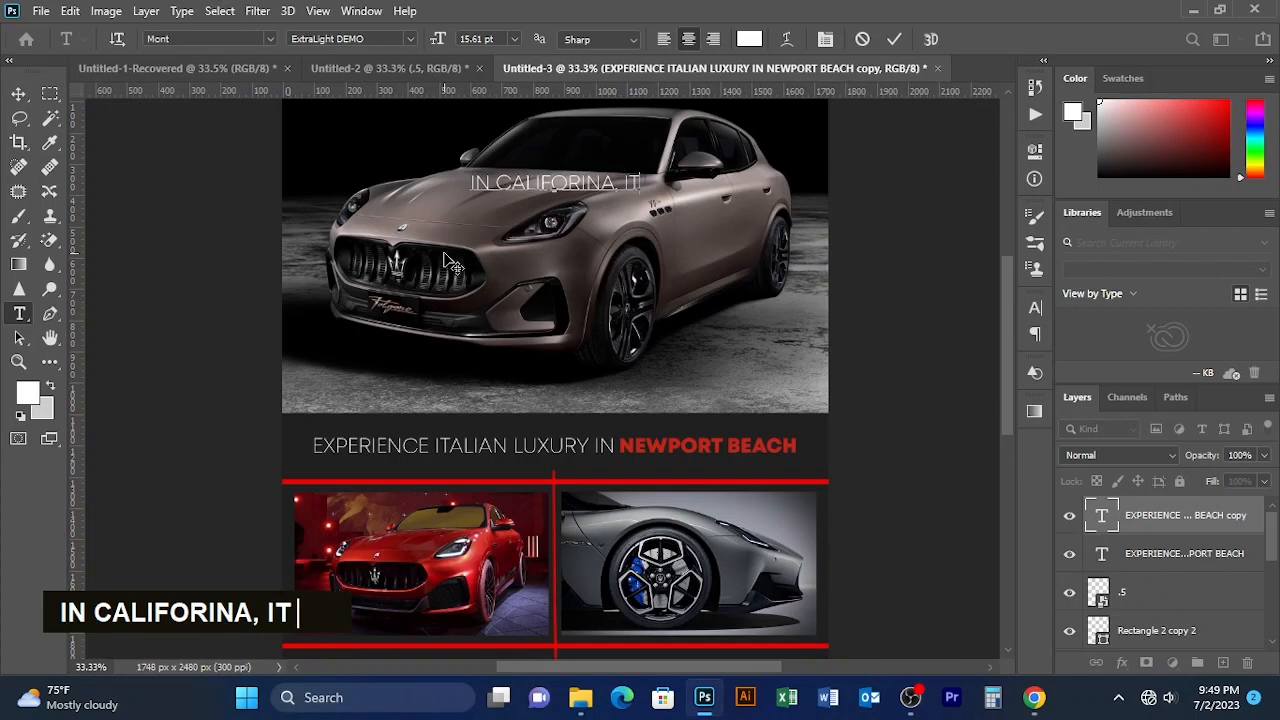
{"action": "type", "text": "'S NOT JUS"}
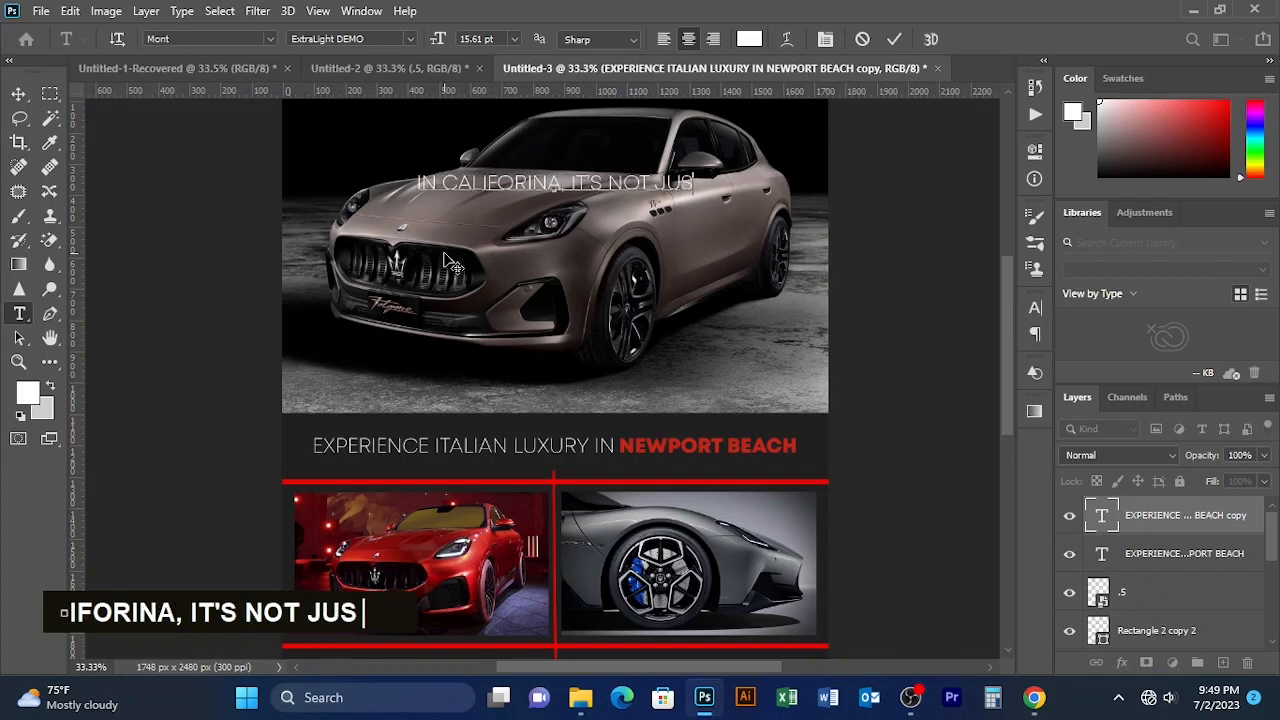
{"action": "type", "text": "T YOUR CAR"}
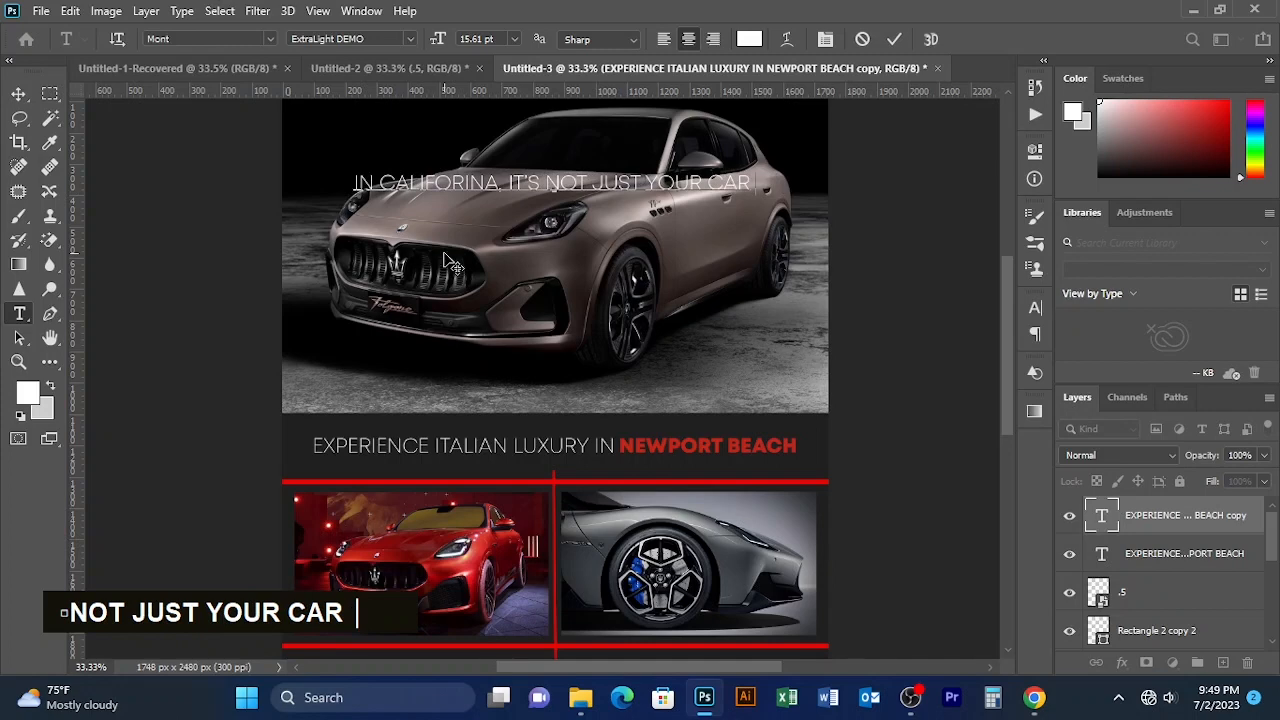
{"action": "key", "text": "Return"}
{"action": "type", "text": "IT'S YOUR LIFE "}
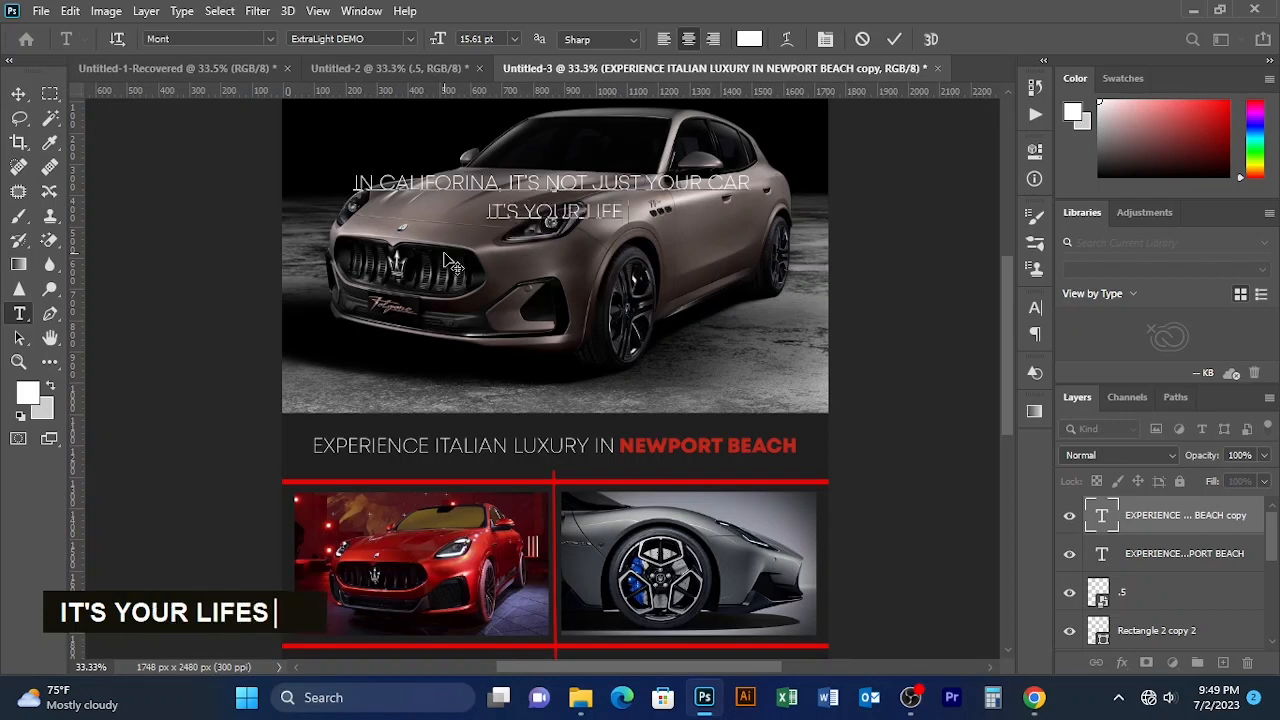
{"action": "type", "text": "STYLE"}
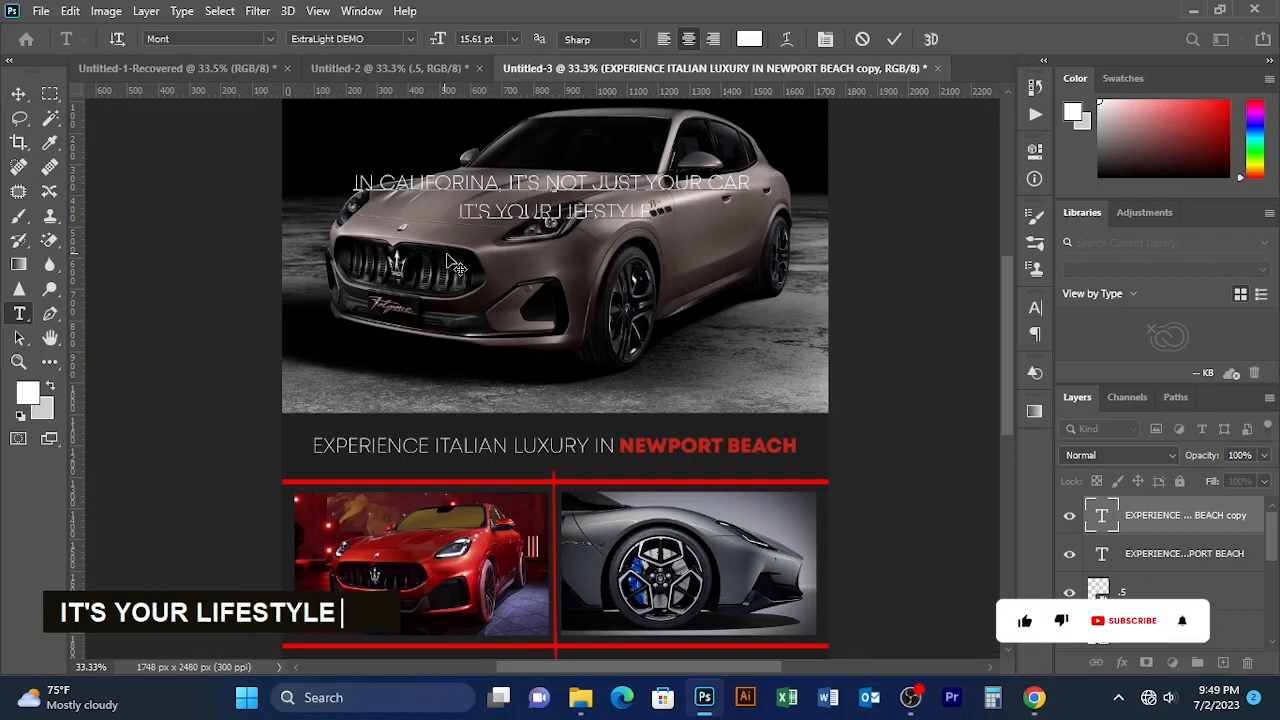
- Enlarge the "IT'S YOUR LIFESTYLE" line and set the line above it to 12.61 pt
{"action": "left_click_drag", "start_coordinate": [655, 215], "coordinate": [474, 210]}
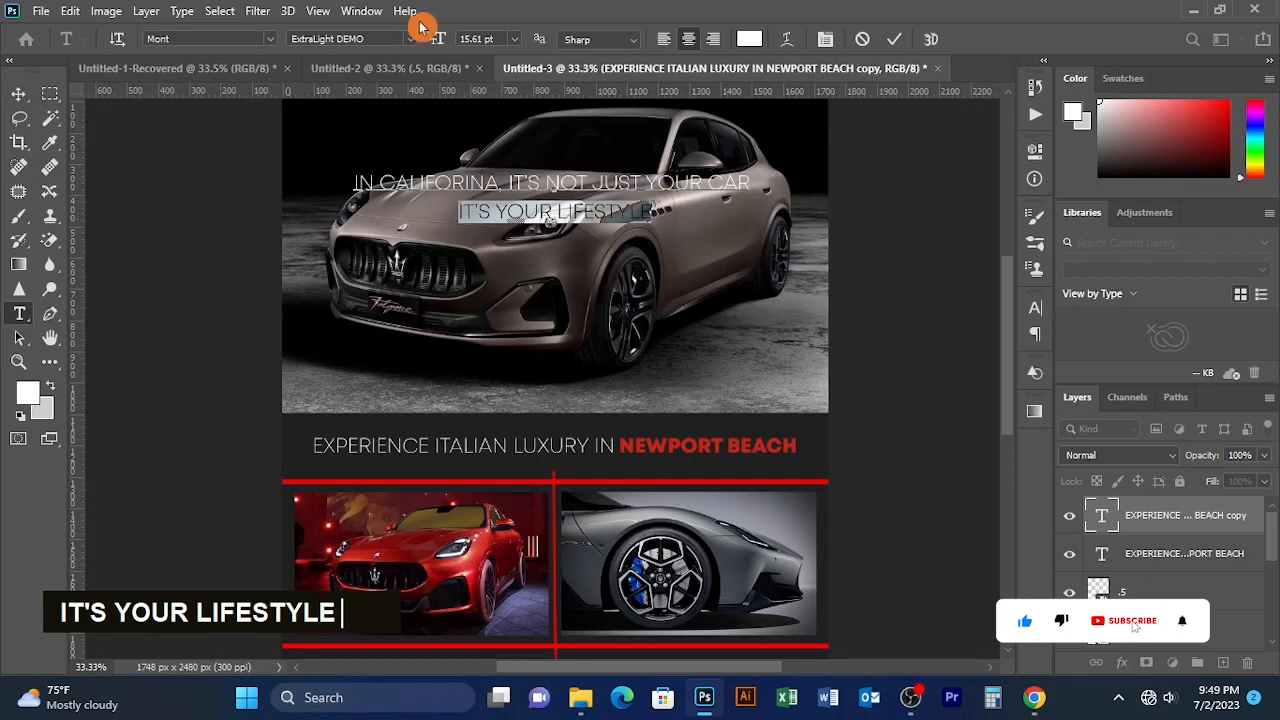
{"action": "left_click_drag", "start_coordinate": [439, 45], "coordinate": [452, 43]}
{"action": "left_click_drag", "start_coordinate": [748, 183], "coordinate": [352, 186]}
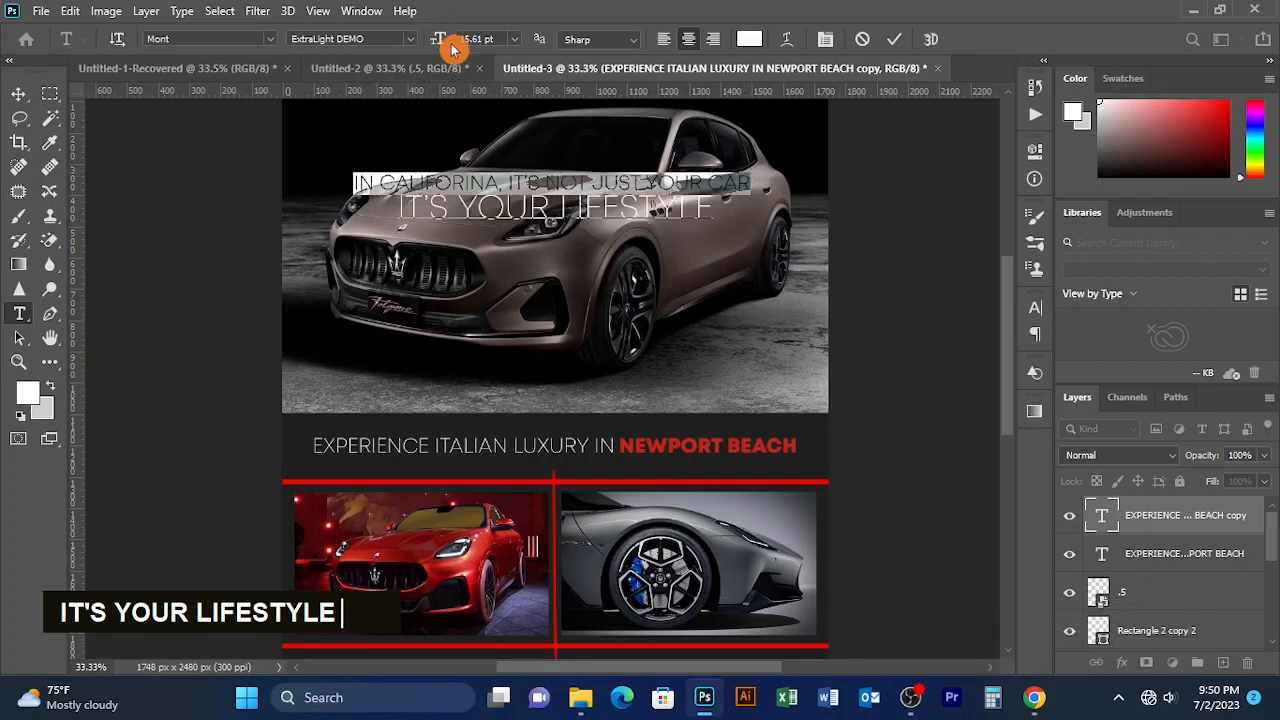
{"action": "left_click_drag", "start_coordinate": [444, 44], "coordinate": [437, 45]}
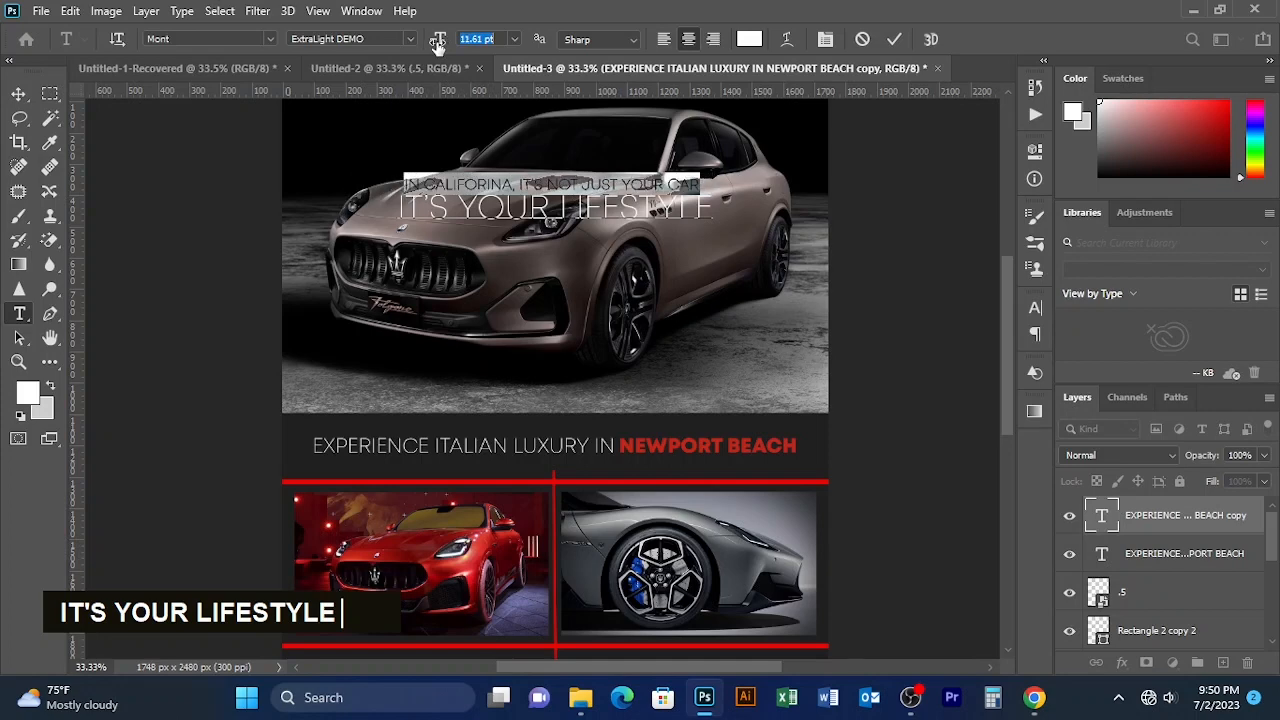
{"action": "left_click", "coordinate": [478, 42]}
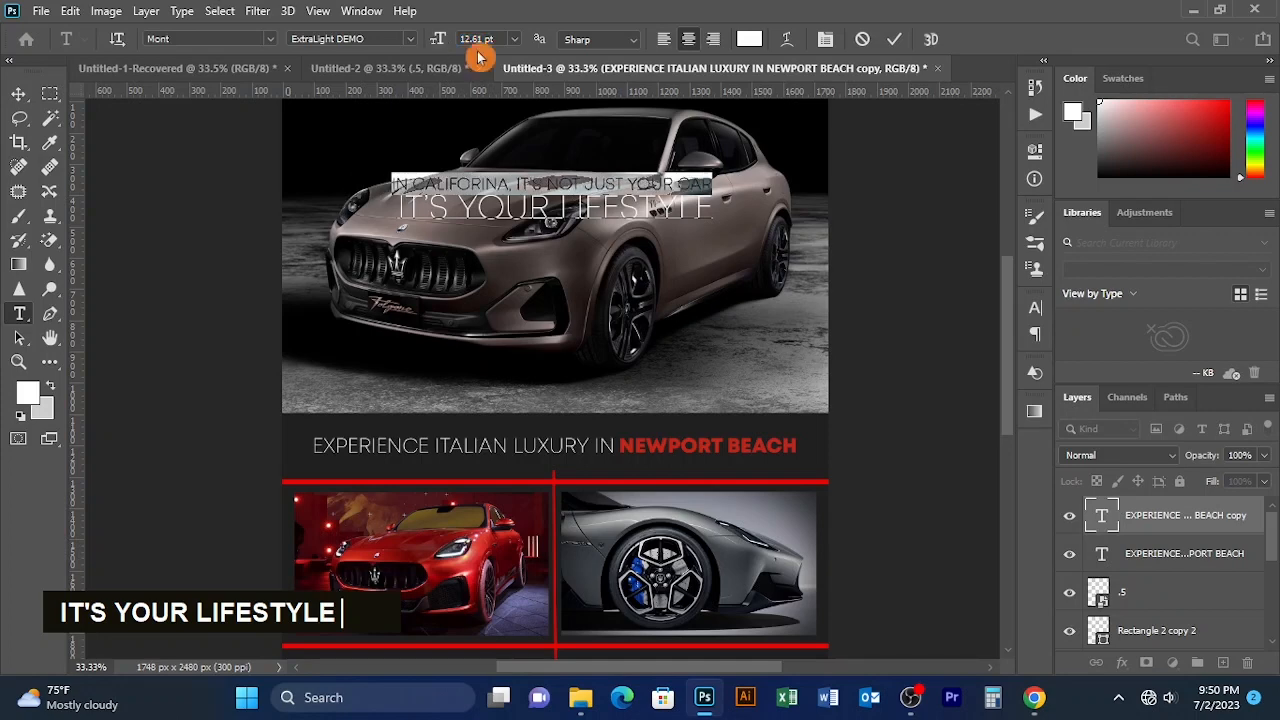
- Set the caption's "IT'S YOUR LIFESTYLE" line to the Heavy DEMO style at 24.61 pt
{"action": "left_click", "coordinate": [893, 40]}
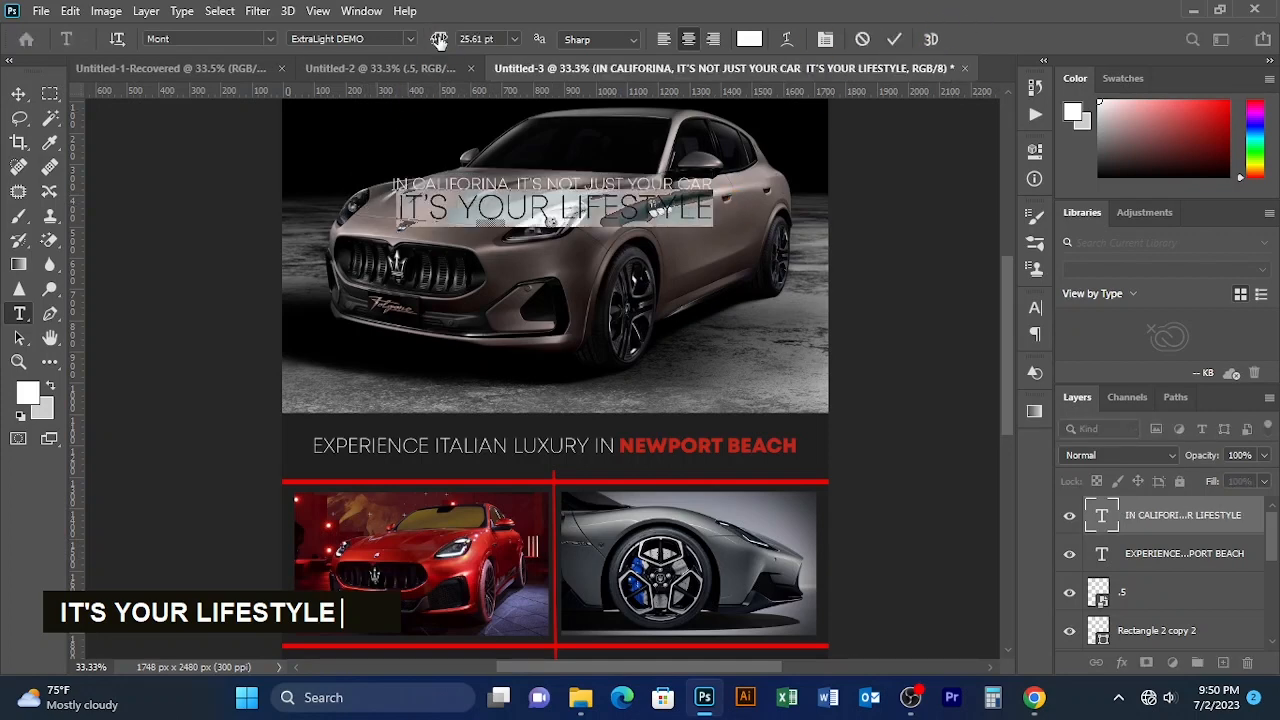
{"action": "left_click", "coordinate": [893, 40]}
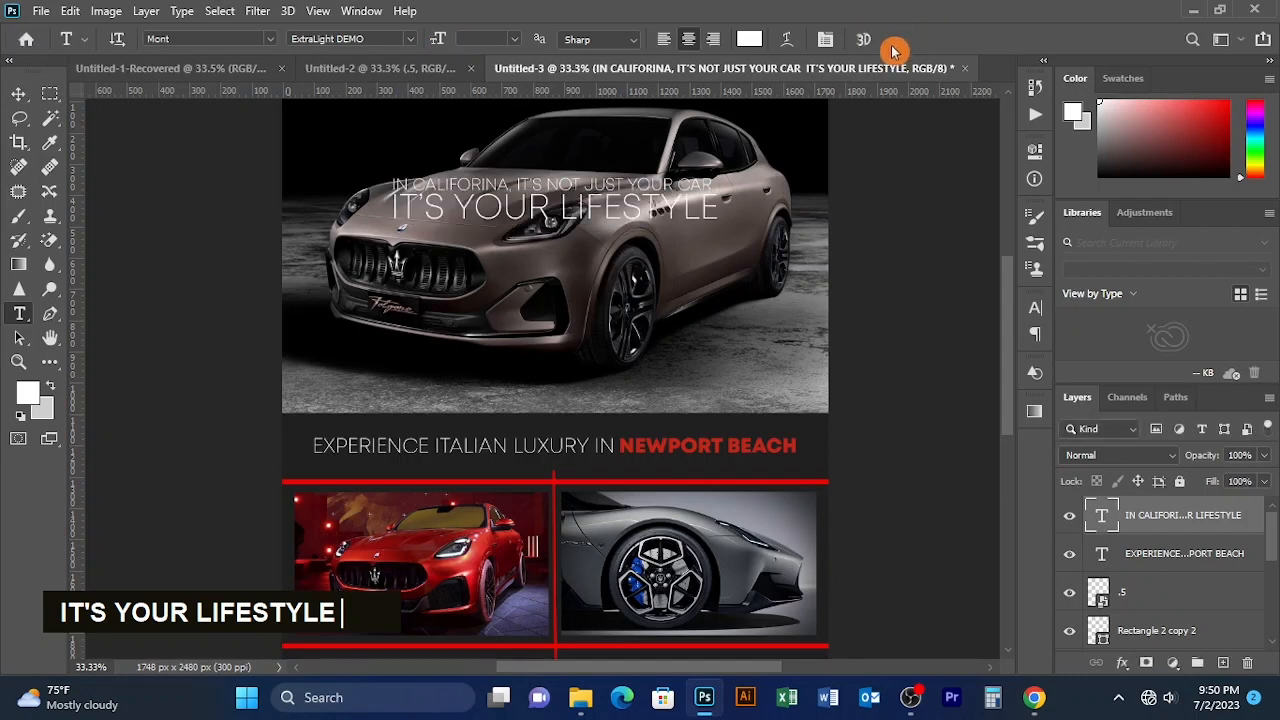
{"action": "left_click_drag", "start_coordinate": [395, 207], "coordinate": [751, 208]}
{"action": "left_click", "coordinate": [412, 40]}
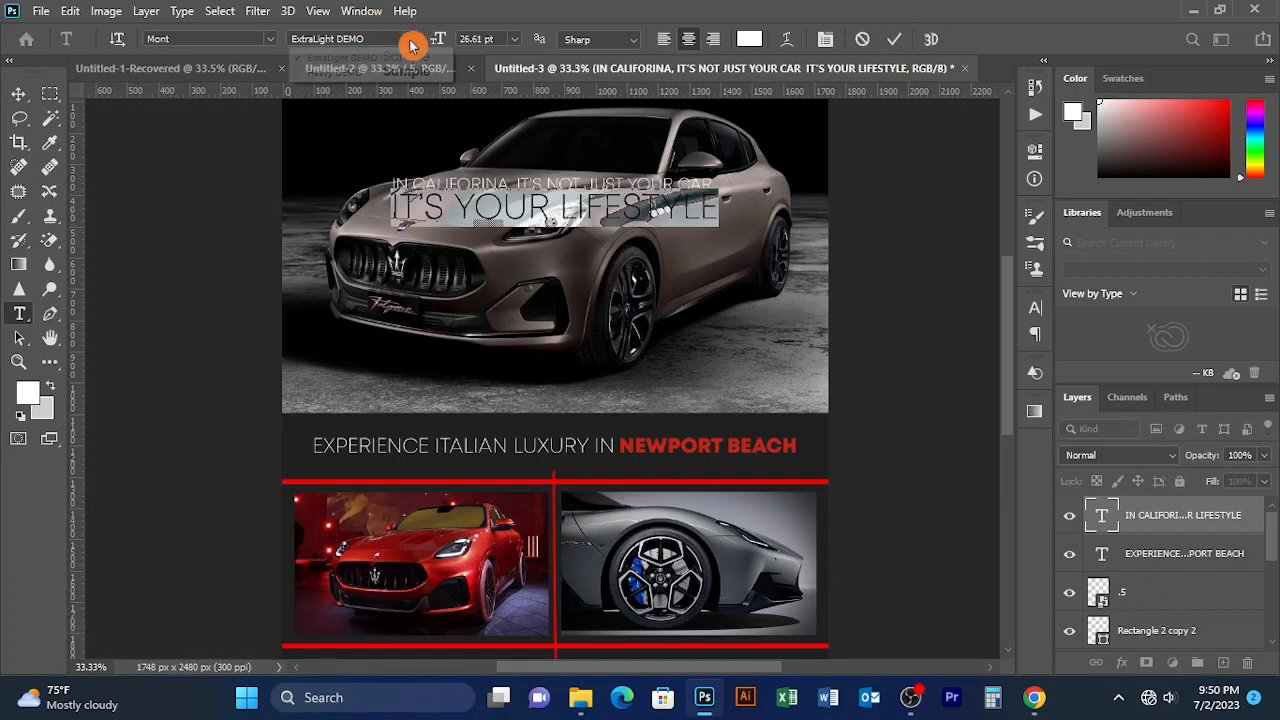
{"action": "left_click", "coordinate": [394, 74]}
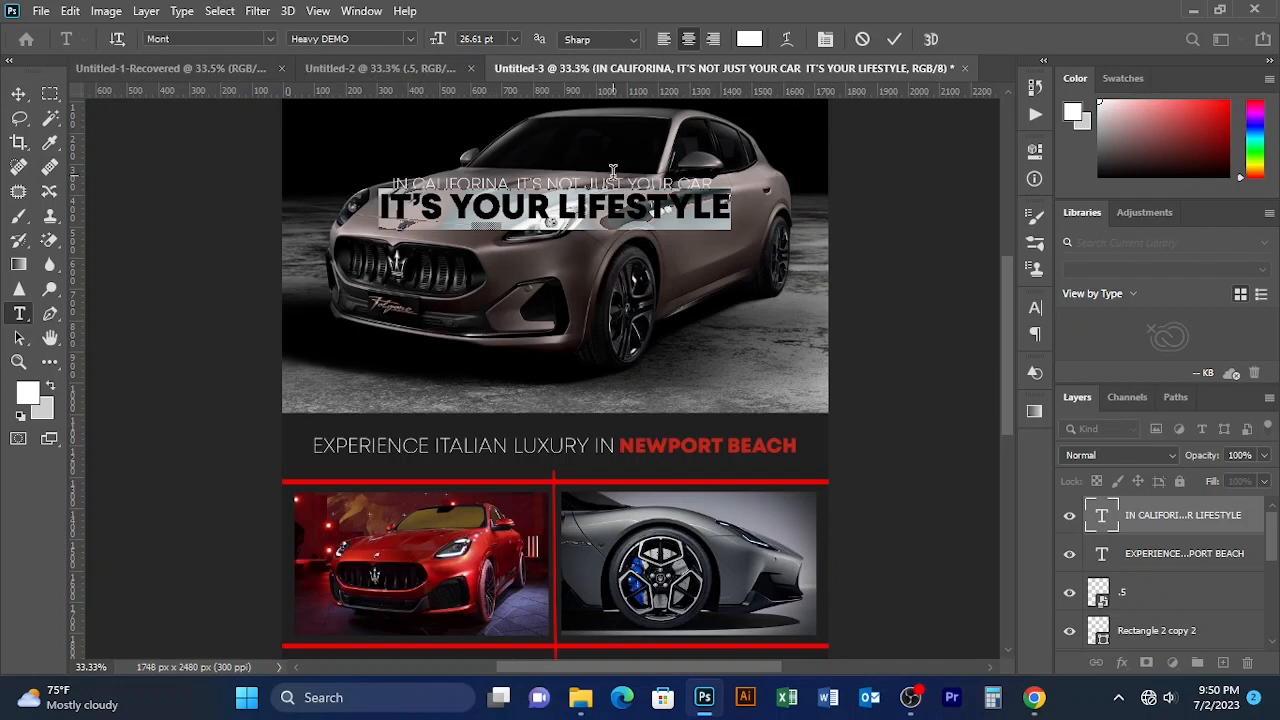
{"action": "left_click_drag", "start_coordinate": [440, 47], "coordinate": [448, 45]}
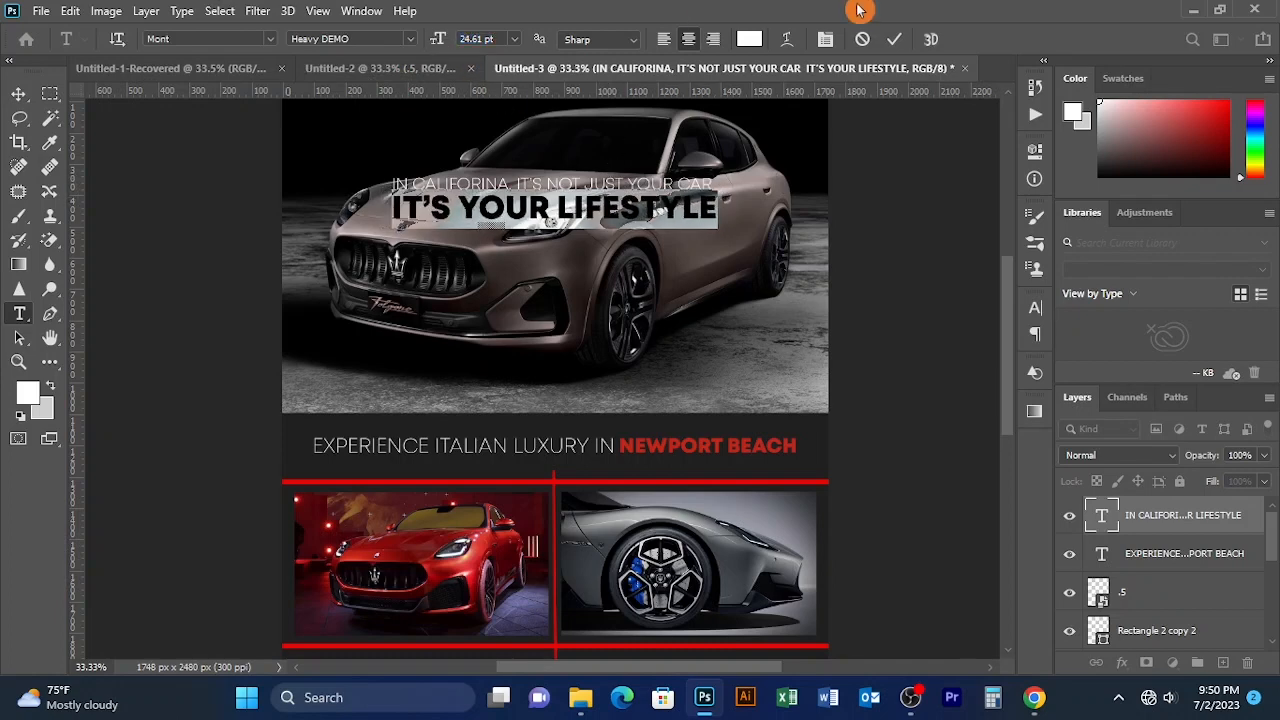
{"action": "left_click", "coordinate": [894, 39]}
- Unlock the large car photo's layer and nudge the photo down slightly
{"action": "left_click", "coordinate": [18, 93]}
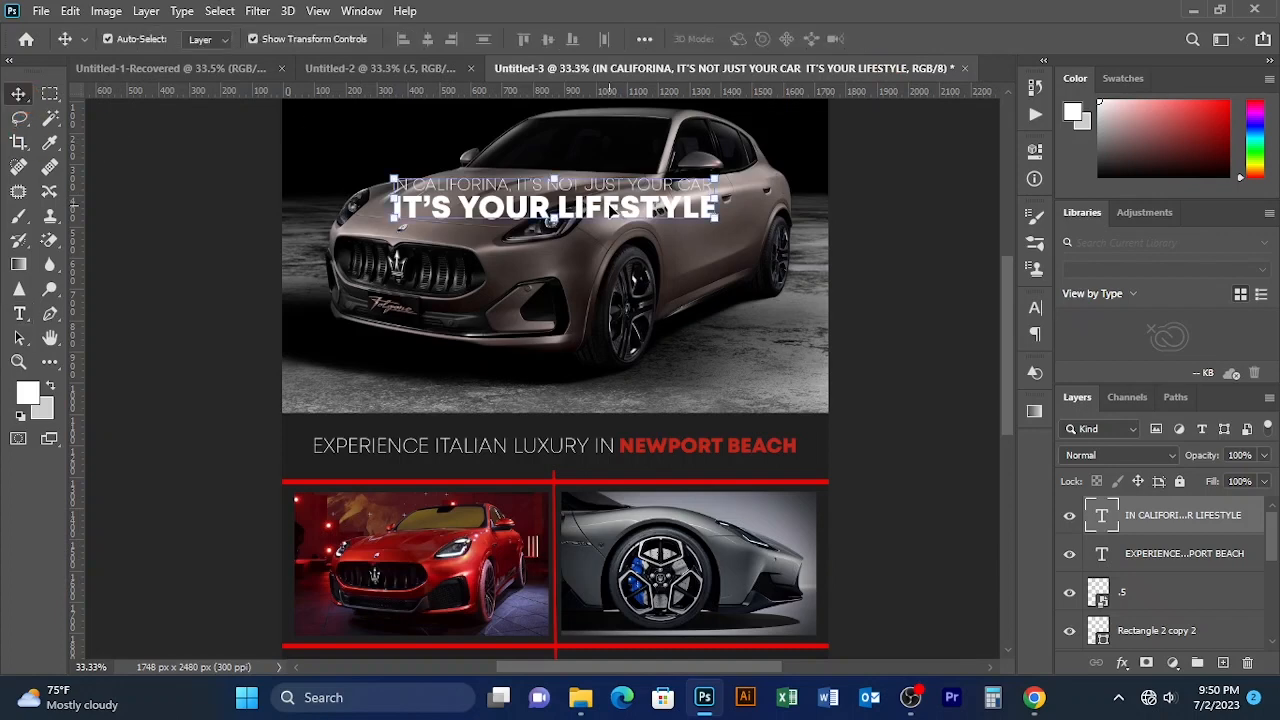
{"action": "key", "text": "space"}
{"action": "left_click_drag", "start_coordinate": [634, 210], "coordinate": [630, 342]}
{"action": "left_click", "coordinate": [808, 270]}
{"action": "scroll", "coordinate": [1163, 565], "scroll_direction": "down", "scroll_amount": 3}
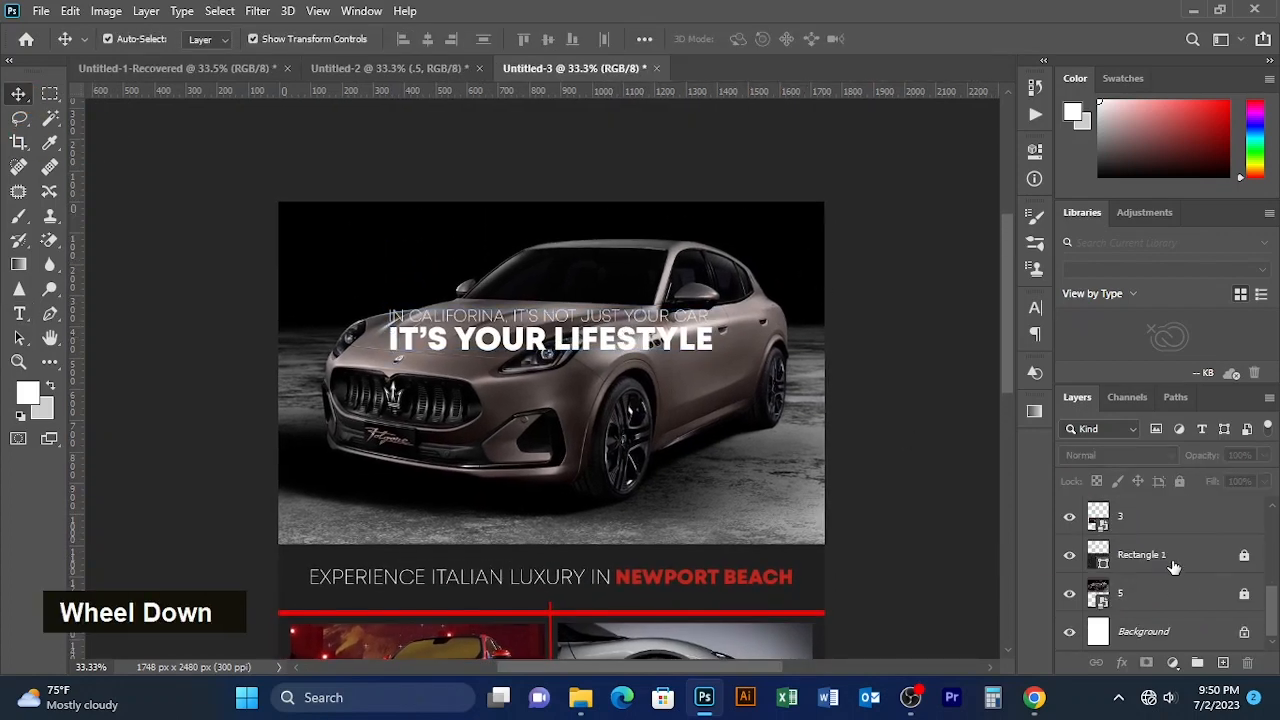
{"action": "left_click", "coordinate": [1244, 594]}
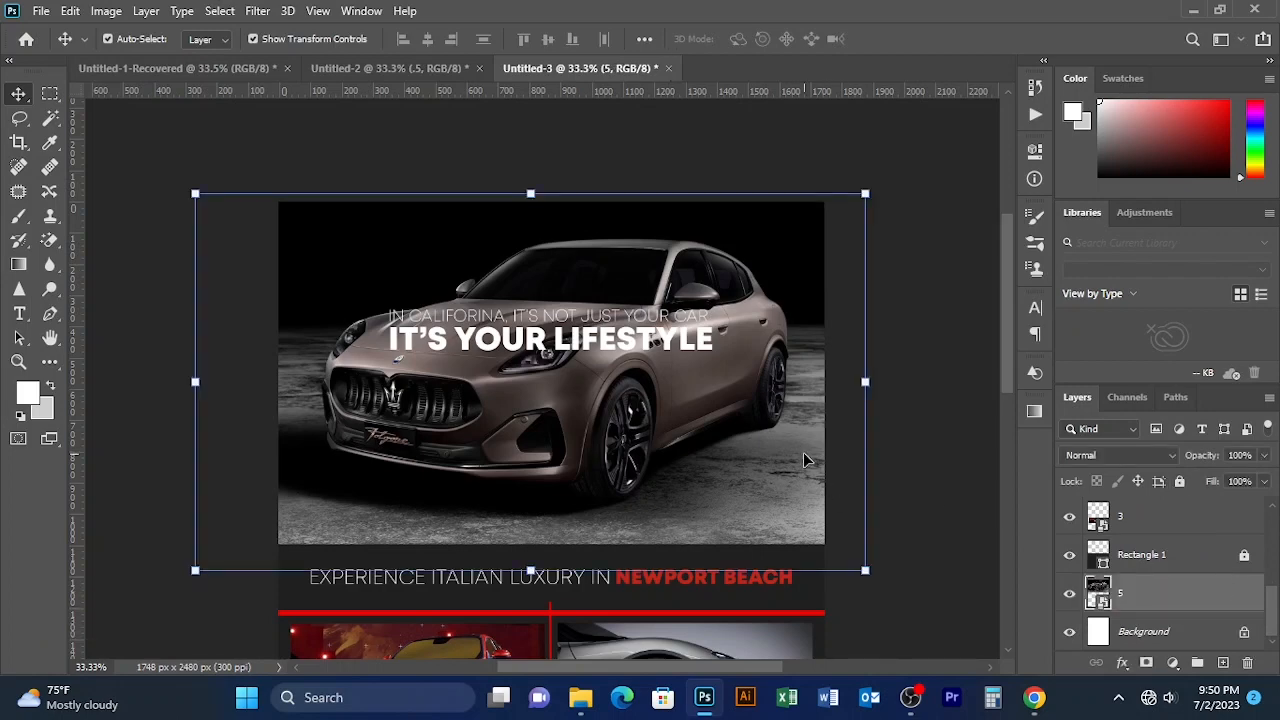
{"action": "key", "text": "Down"}
{"action": "key", "text": "Down"}
{"action": "key", "text": "Down"}
{"action": "key", "text": "Down"}
{"action": "key", "text": "Down"}
- Move the two-line caption up from the car's hood to the dark area near the photo's upper edge
{"action": "left_click", "coordinate": [600, 342]}
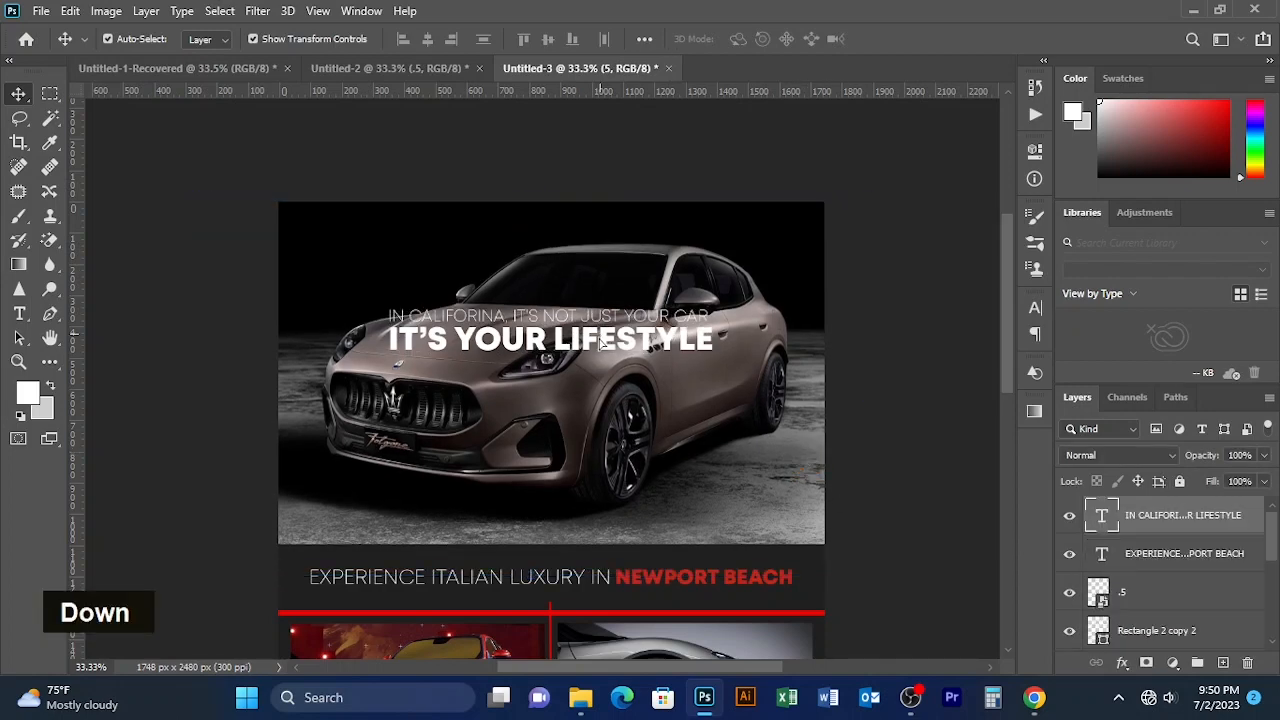
{"action": "left_click_drag", "start_coordinate": [600, 342], "coordinate": [599, 503]}
{"action": "left_click_drag", "start_coordinate": [592, 375], "coordinate": [593, 241]}
- Scale the large car photo to 36.20% and lower it to a Y position of 654.22 px, clear of the caption
{"action": "left_click", "coordinate": [635, 413]}
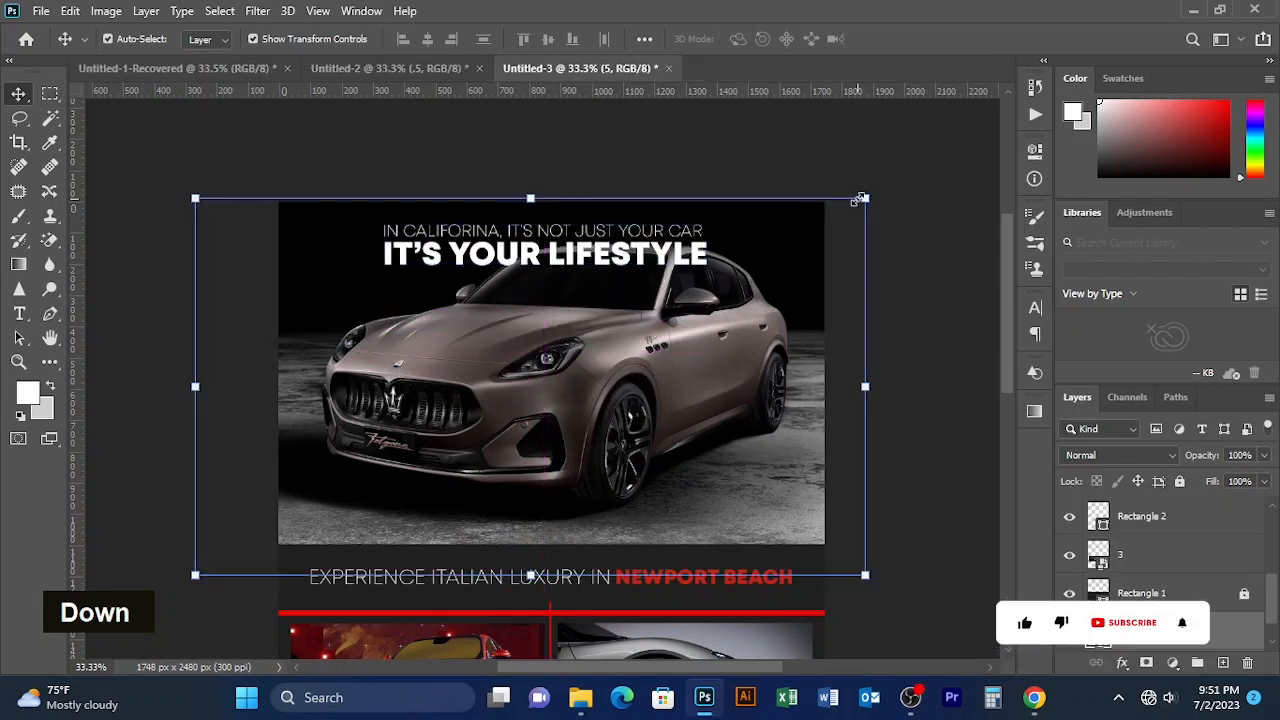
{"action": "key", "text": "ctrl+t"}
{"action": "left_click_drag", "start_coordinate": [421, 42], "coordinate": [425, 42]}
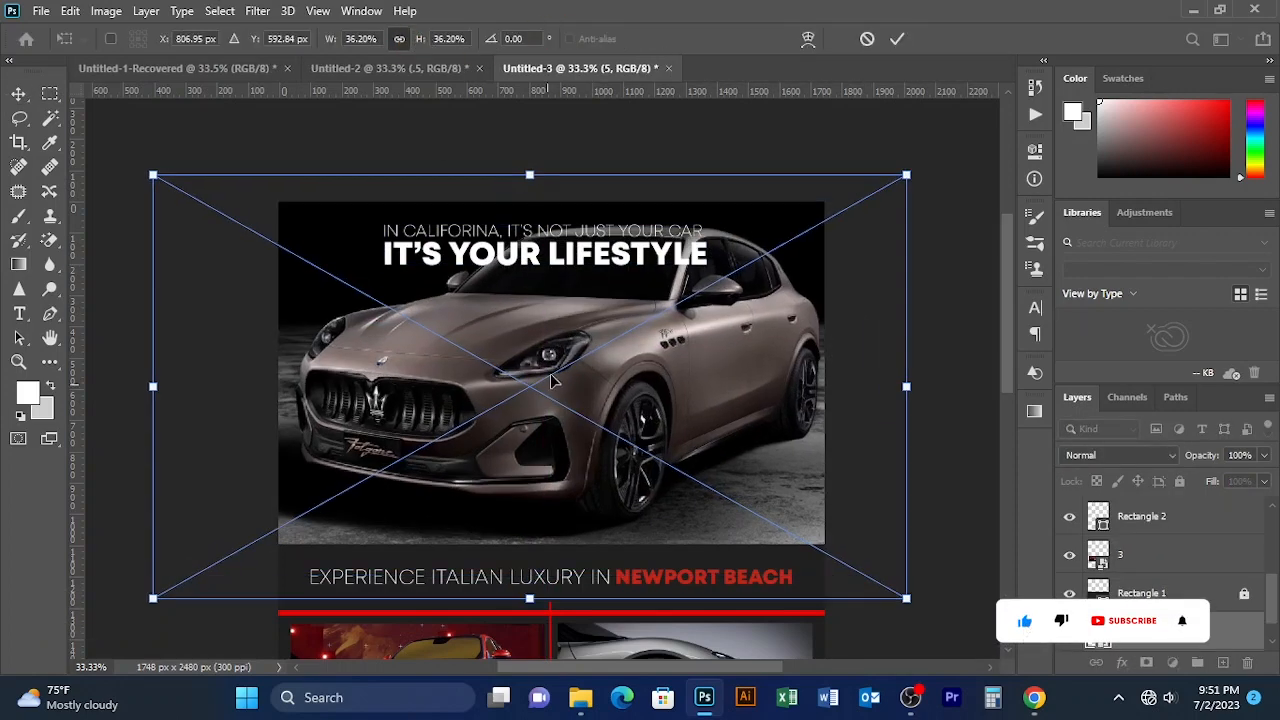
{"action": "left_click_drag", "start_coordinate": [554, 358], "coordinate": [555, 382]}
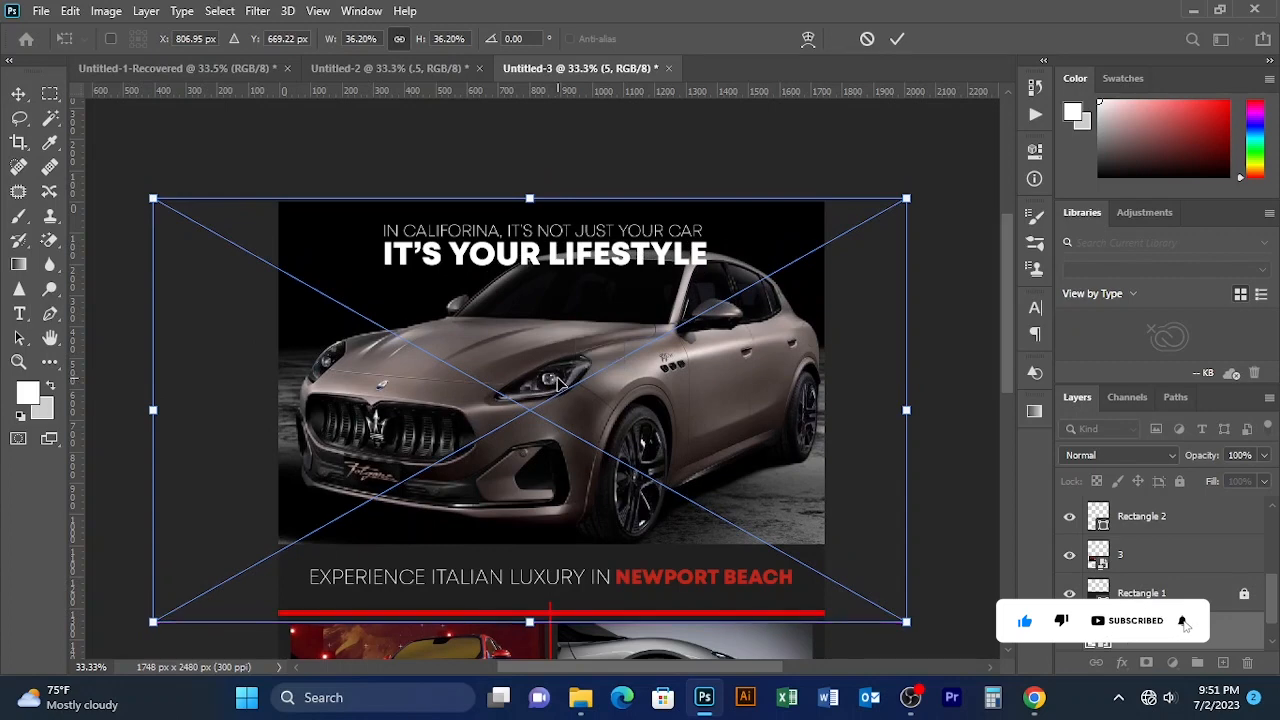
{"action": "key", "text": "Up"}
{"action": "key", "text": "Up"}
{"action": "key", "text": "Up"}
{"action": "key", "text": "Up"}
{"action": "key", "text": "Up"}
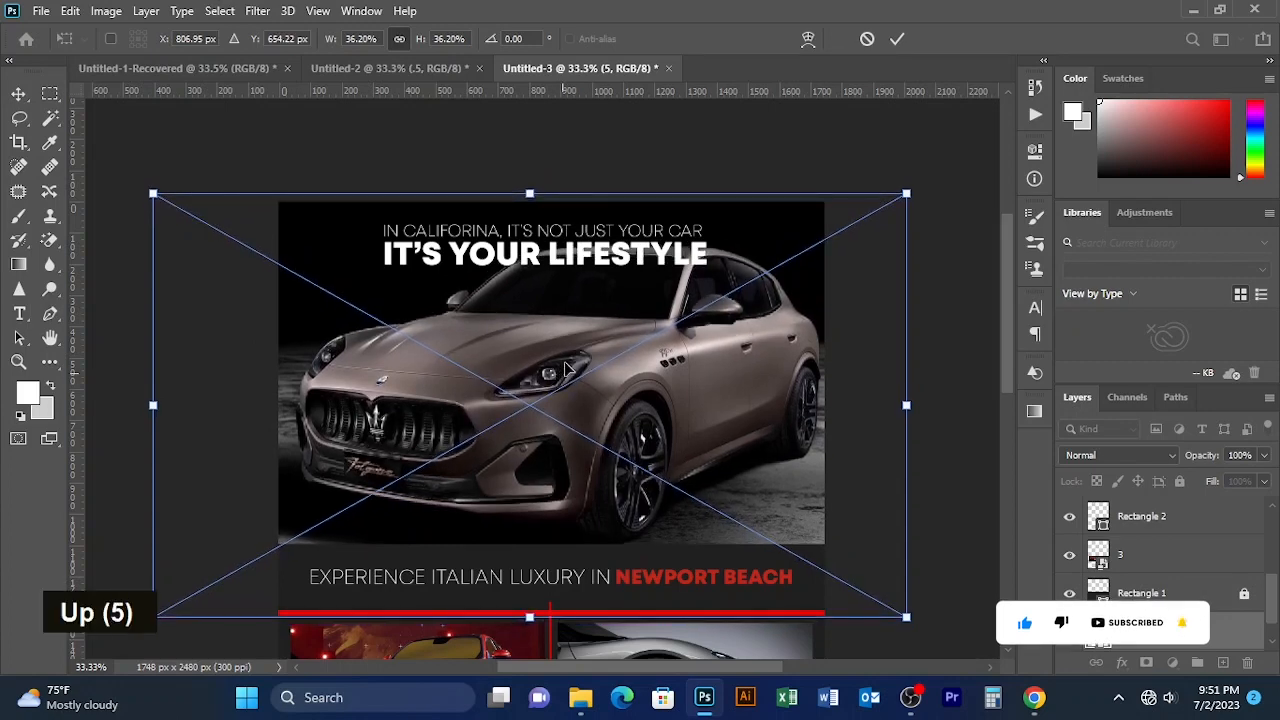
{"action": "left_click", "coordinate": [897, 38]}
- Scale the caption over the large car photo to 89%
{"action": "left_click", "coordinate": [703, 224]}
{"action": "key", "text": "ctrl+t"}
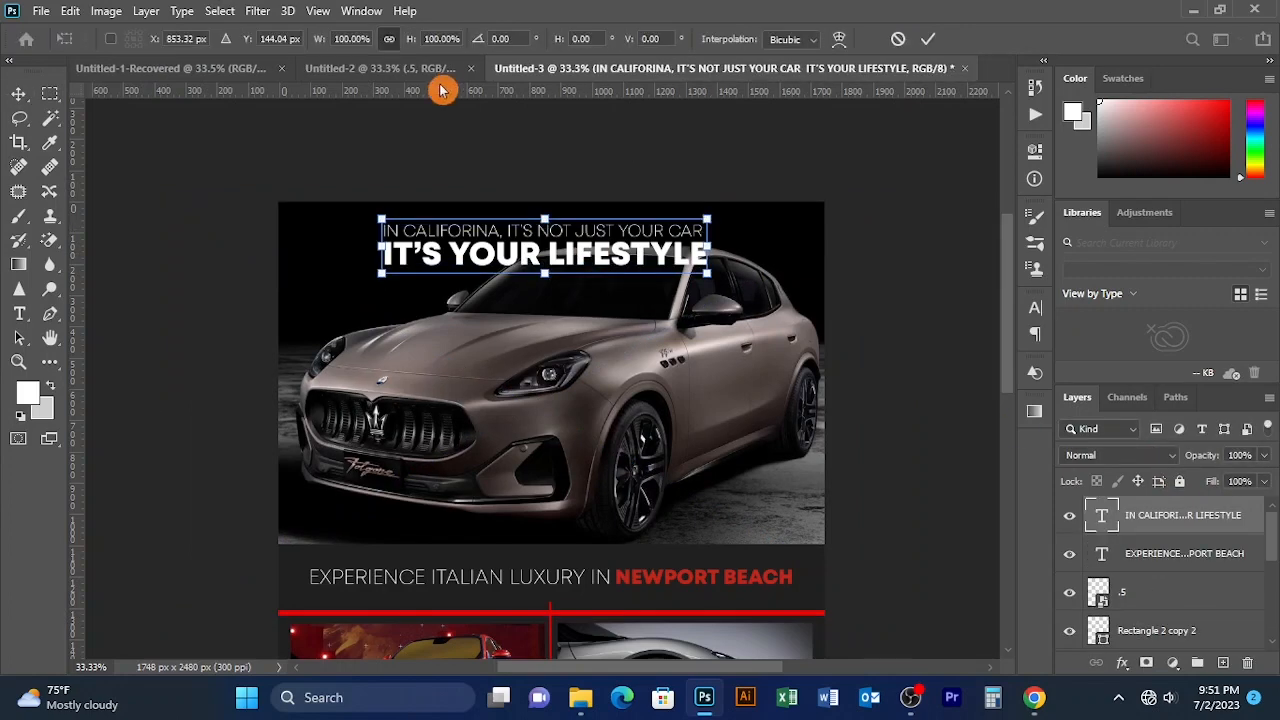
{"action": "left_click_drag", "start_coordinate": [407, 42], "coordinate": [396, 42]}
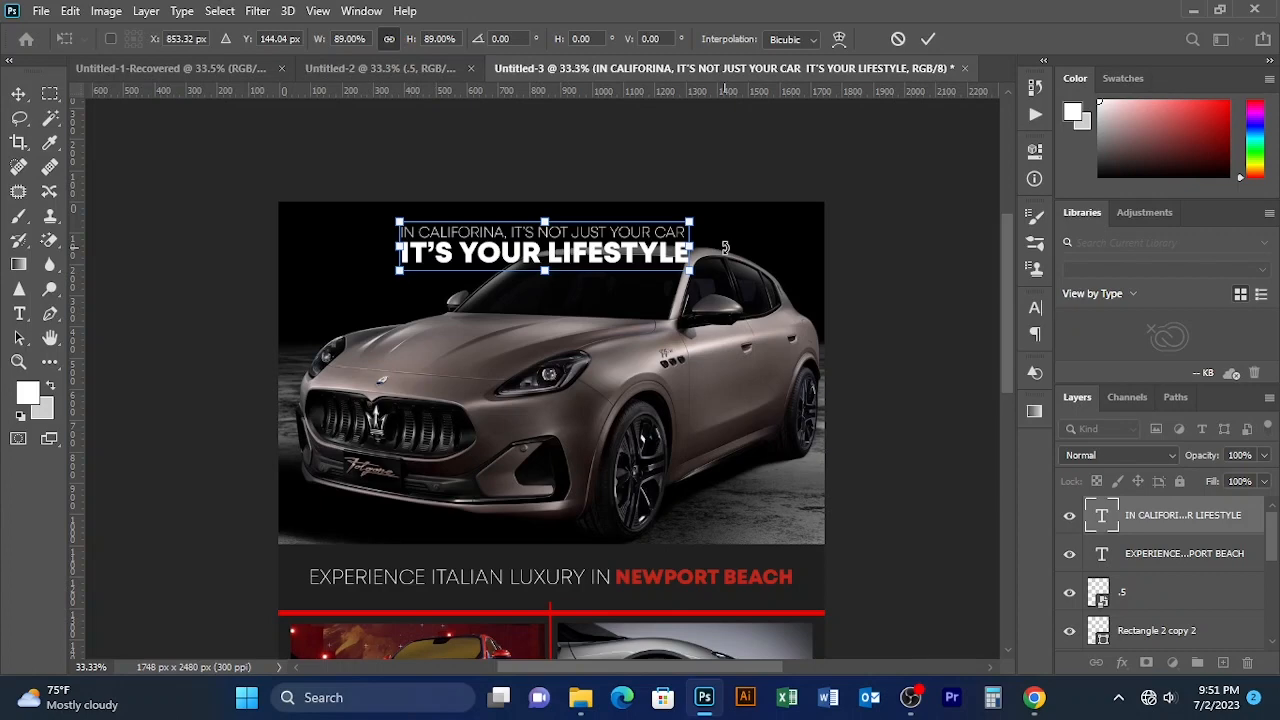
{"action": "left_click", "coordinate": [928, 38]}
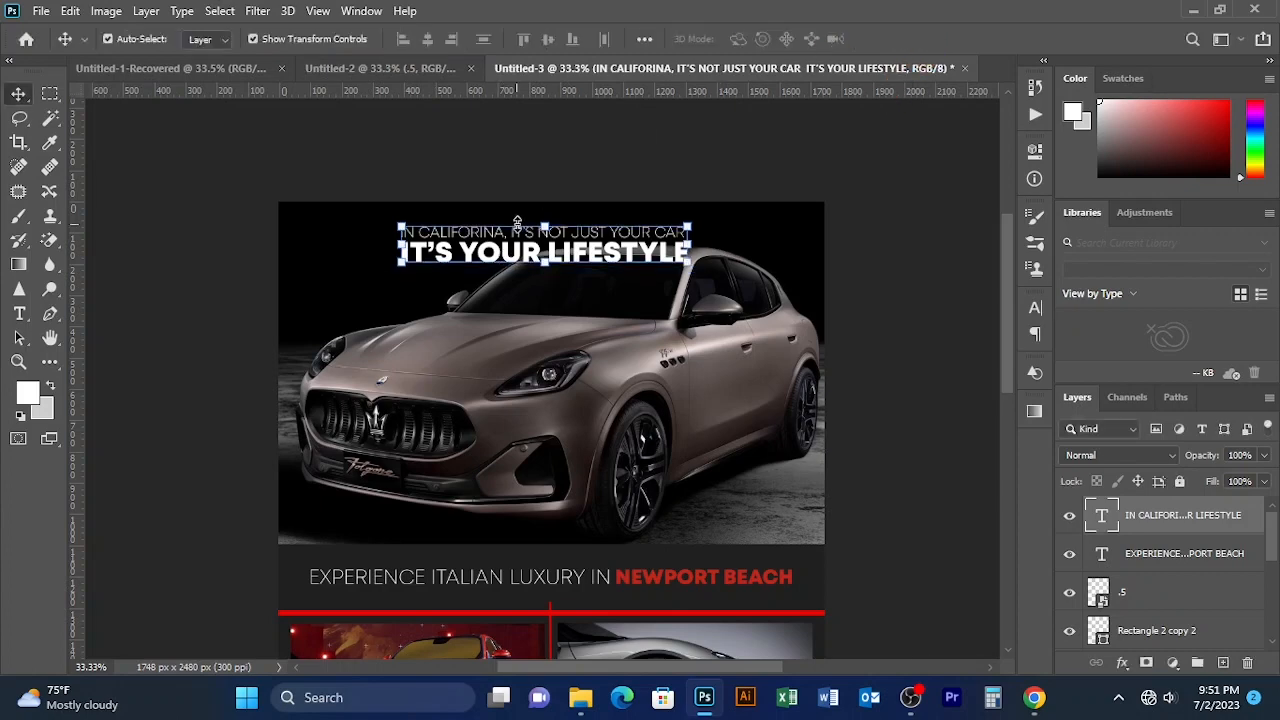
- Break the caption into four lines: "IN CALIFORINA,", "IT'S NOT JUST YOUR CAR", "IT'S YOUR" and "LIFESTYLE"
{"action": "key", "text": "t"}
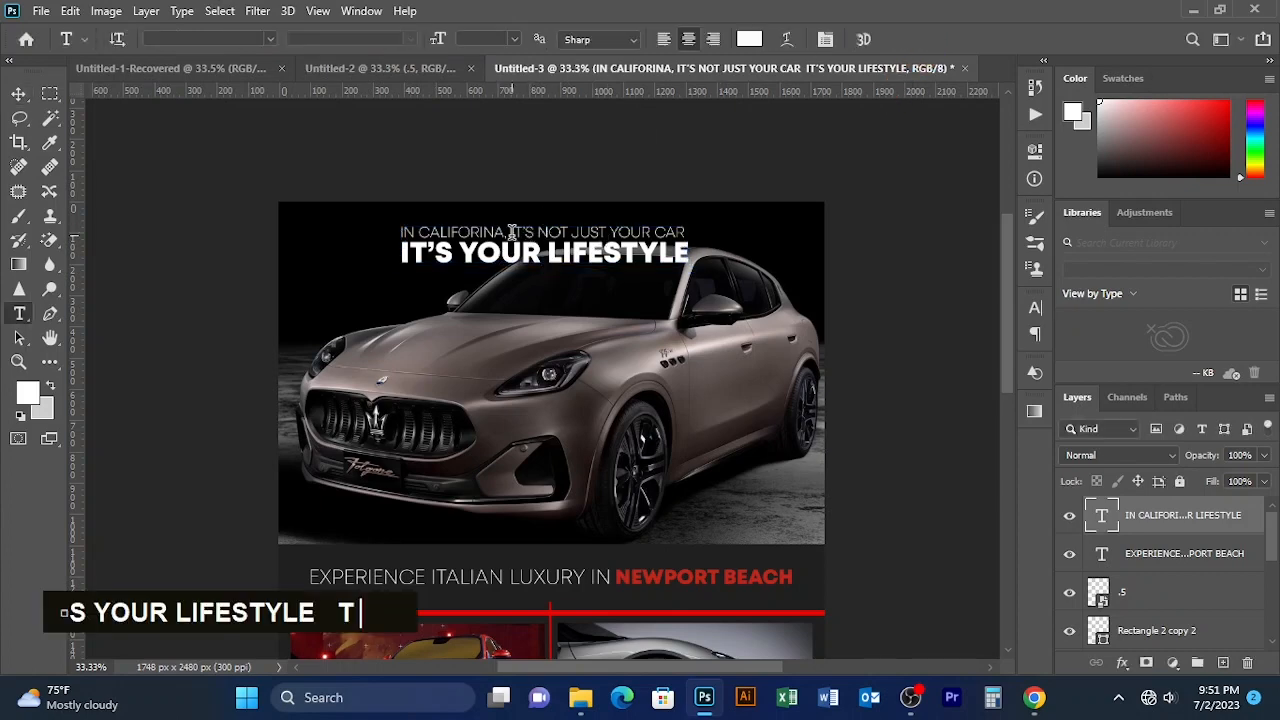
{"action": "left_click", "coordinate": [537, 235]}
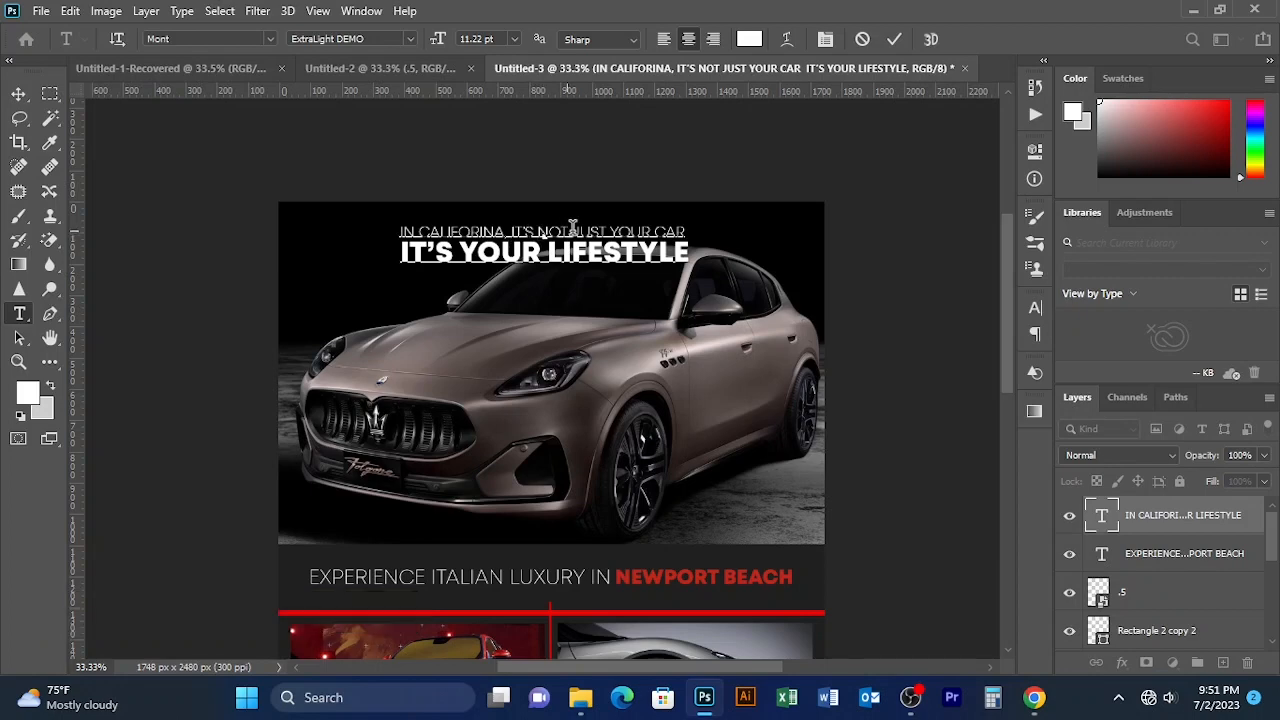
{"action": "left_click", "coordinate": [894, 39]}
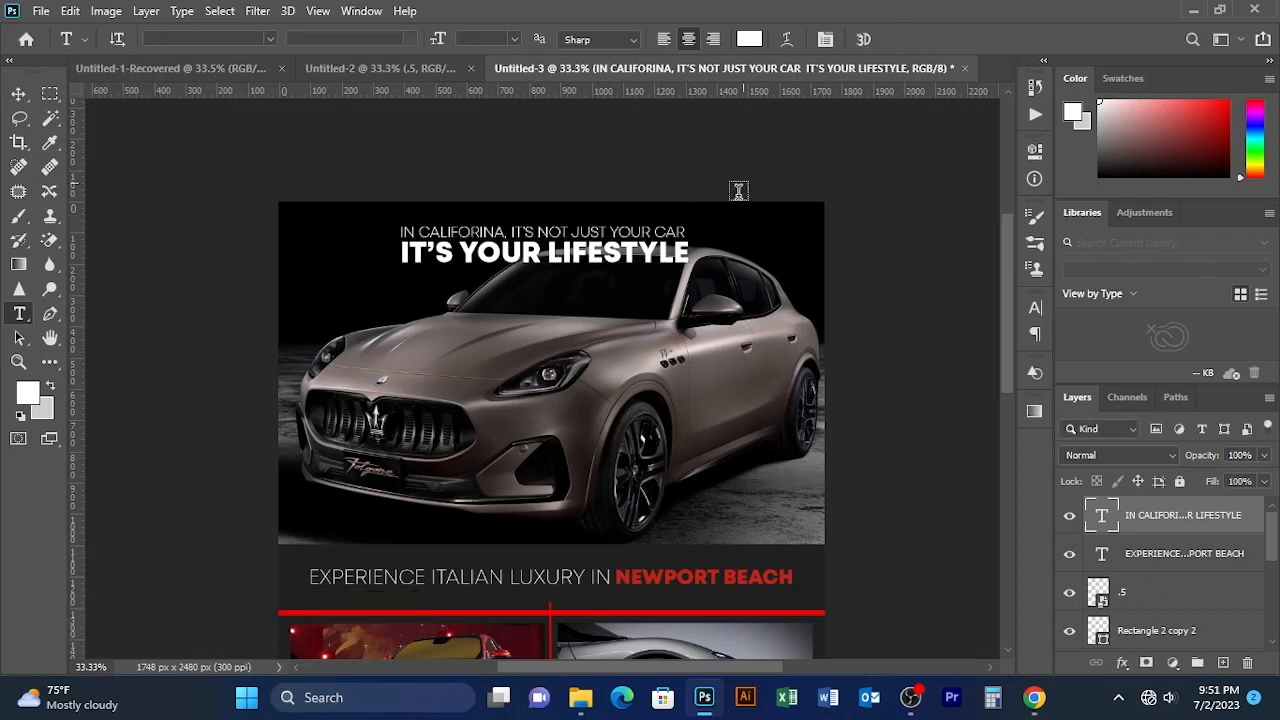
{"action": "left_click", "coordinate": [515, 231]}
{"action": "key", "text": "Return"}
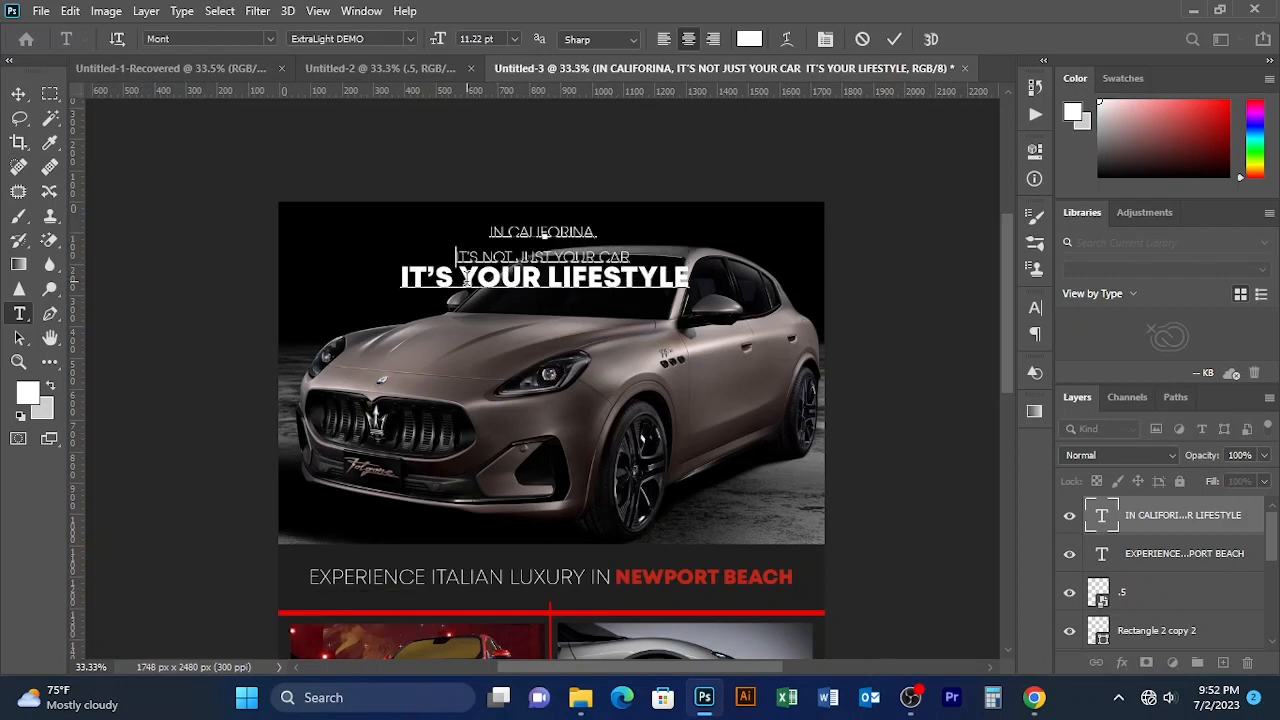
{"action": "left_click", "coordinate": [548, 280]}
{"action": "key", "text": "Return"}
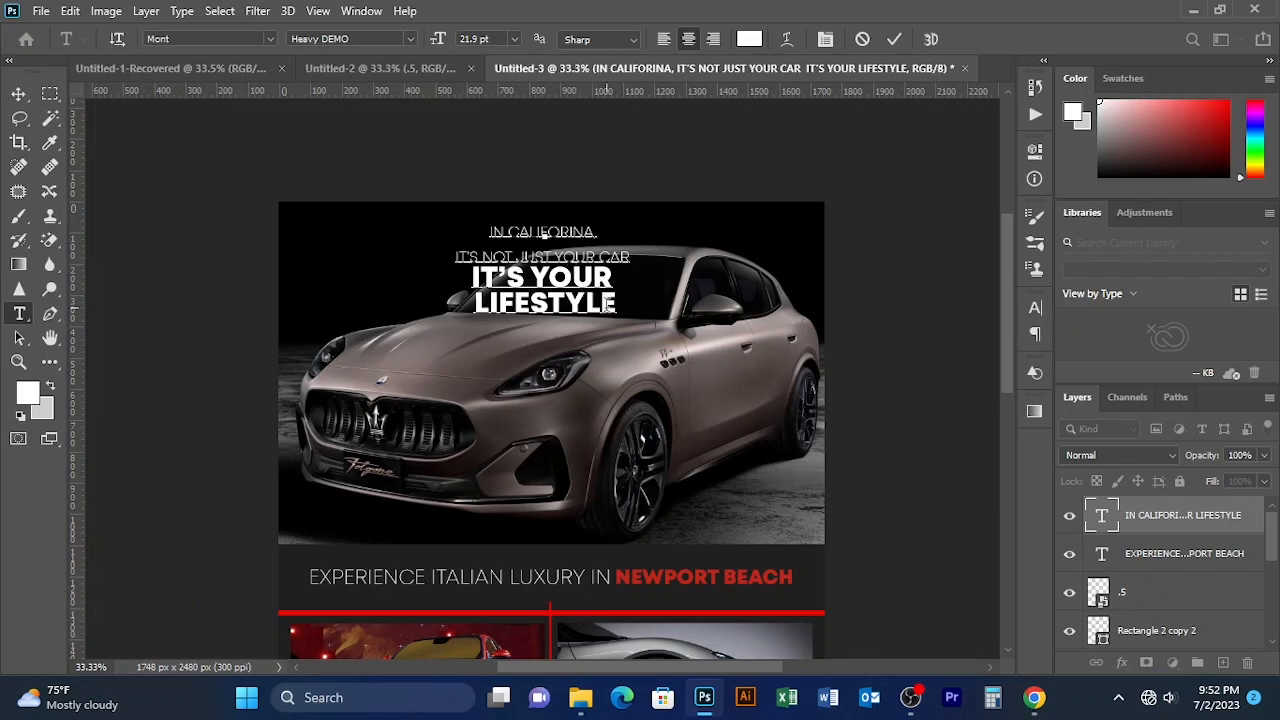
- Move the caption into the upper-left corner of the large car photo and scale it down slightly
{"action": "left_click_drag", "start_coordinate": [567, 335], "coordinate": [410, 340]}
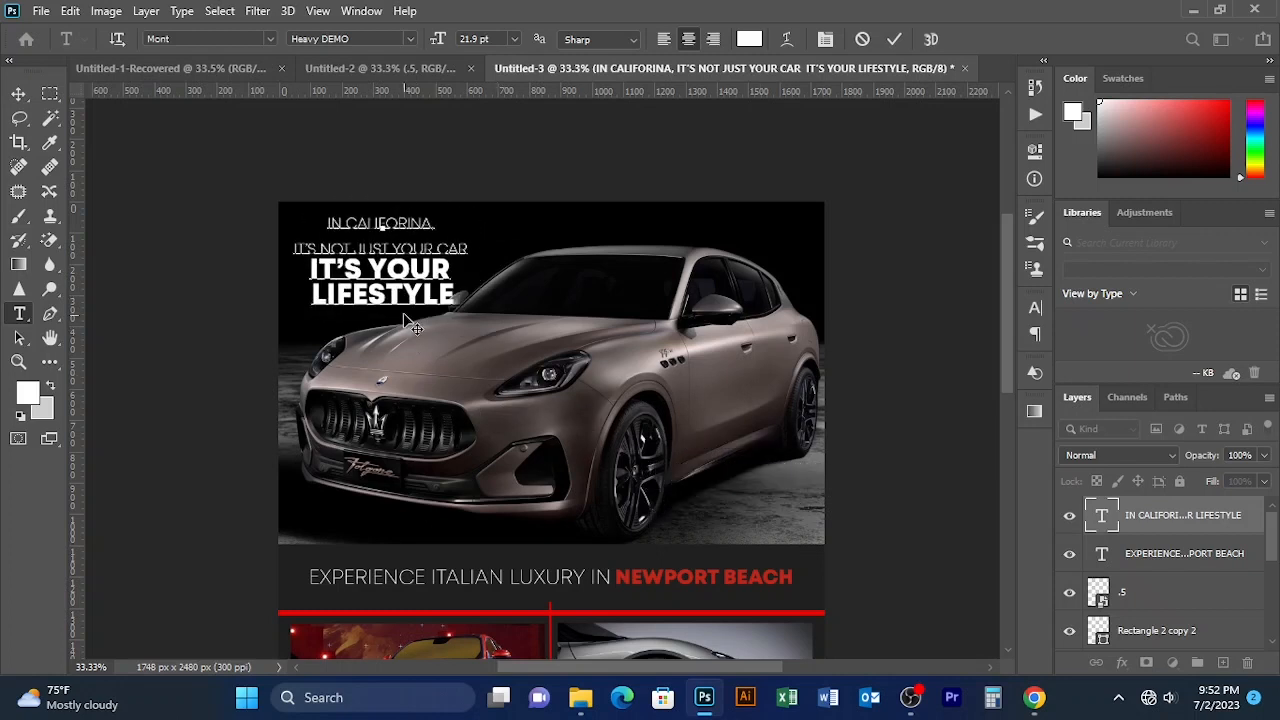
{"action": "left_click", "coordinate": [894, 39]}
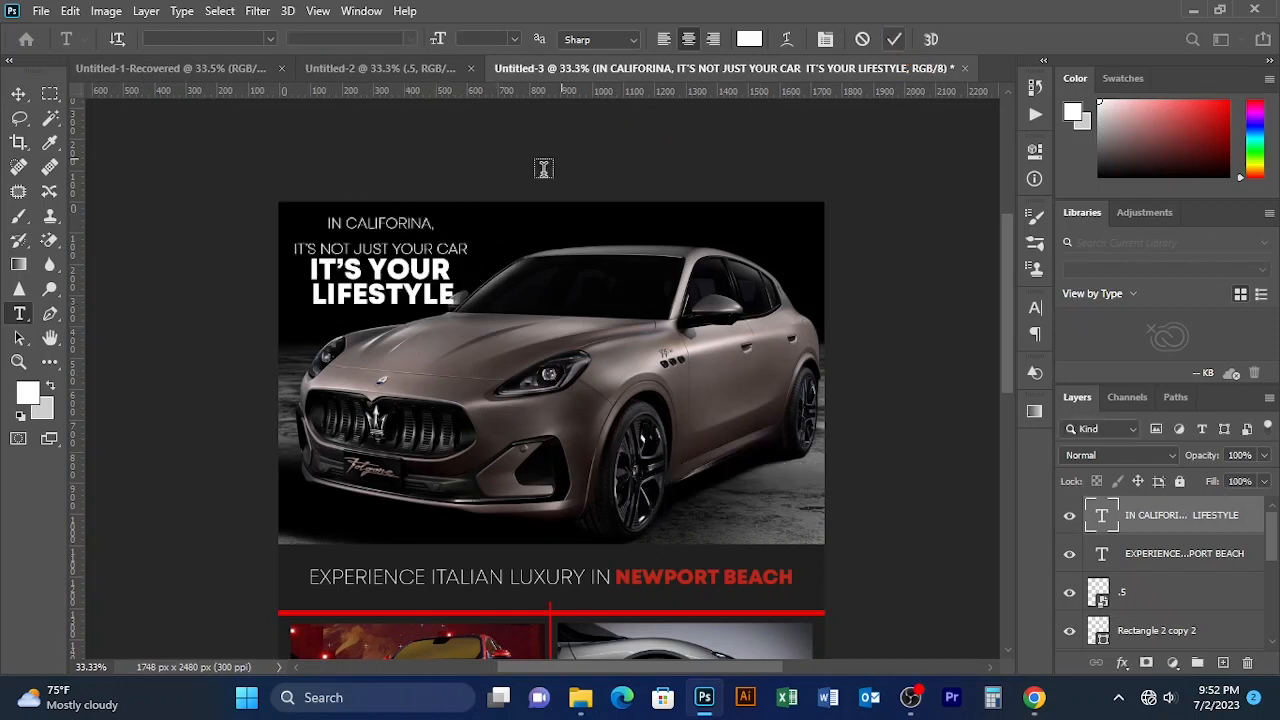
{"action": "left_click", "coordinate": [18, 93]}
{"action": "key", "text": "ctrl+t"}
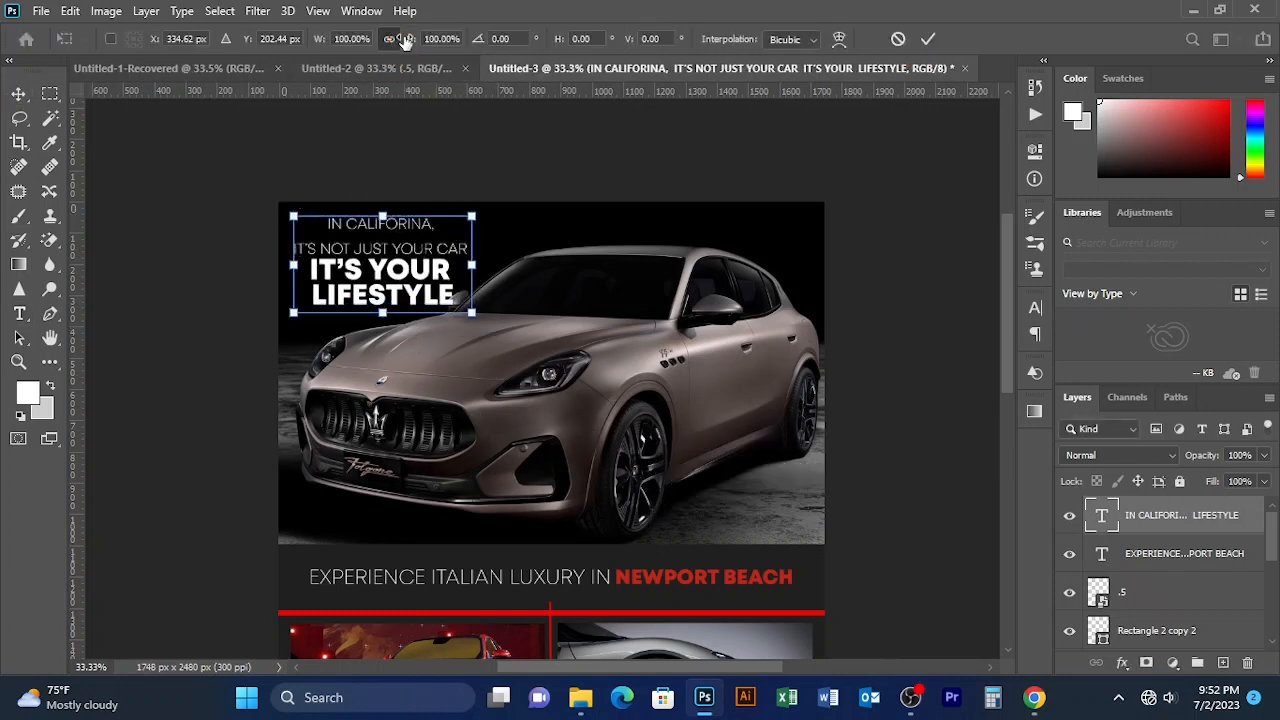
{"action": "left_click_drag", "start_coordinate": [399, 40], "coordinate": [390, 40]}
{"action": "mouse_move", "coordinate": [409, 282]}
{"action": "left_mouse_down"}
{"action": "mouse_move", "coordinate": [393, 291]}
{"action": "mouse_move", "coordinate": [405, 297]}
{"action": "left_mouse_up"}
{"action": "left_click", "coordinate": [928, 39]}
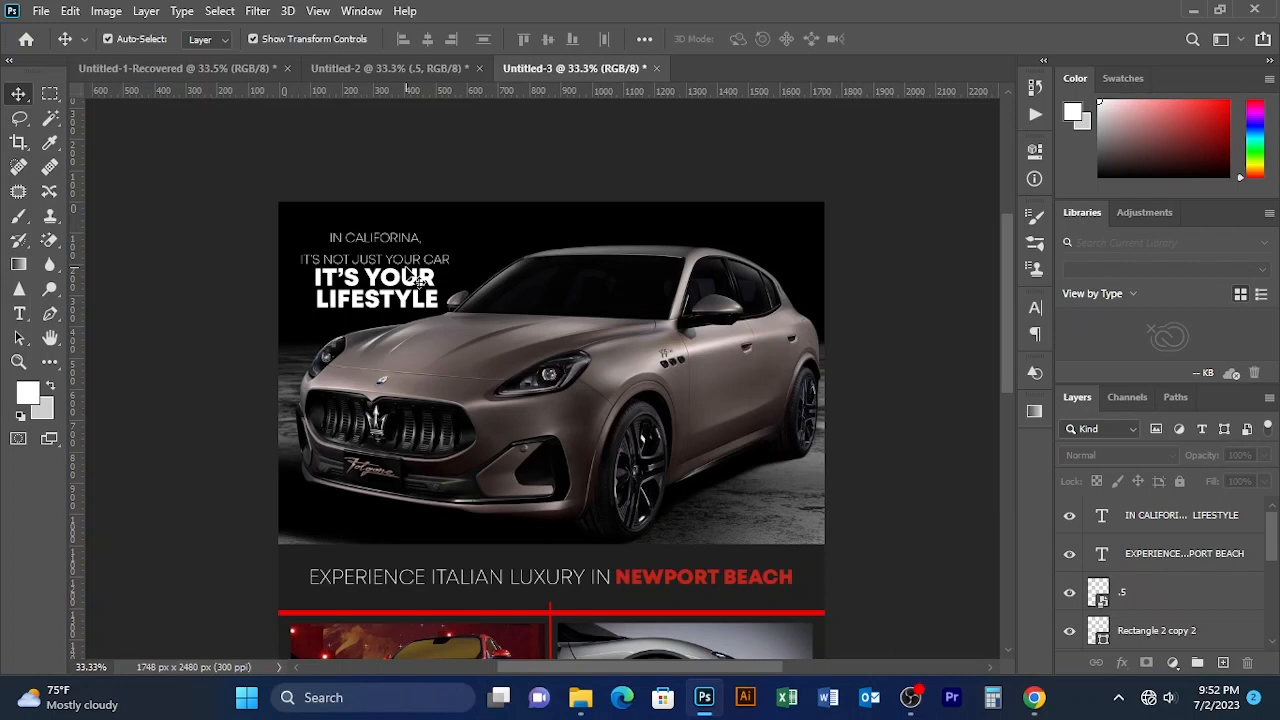
- Set the leading of the caption's two thin lines to 0.01 pt
{"action": "key", "text": "t"}
{"action": "left_click_drag", "start_coordinate": [450, 262], "coordinate": [326, 232]}
{"action": "left_click", "coordinate": [1032, 311]}
{"action": "left_click", "coordinate": [938, 360]}
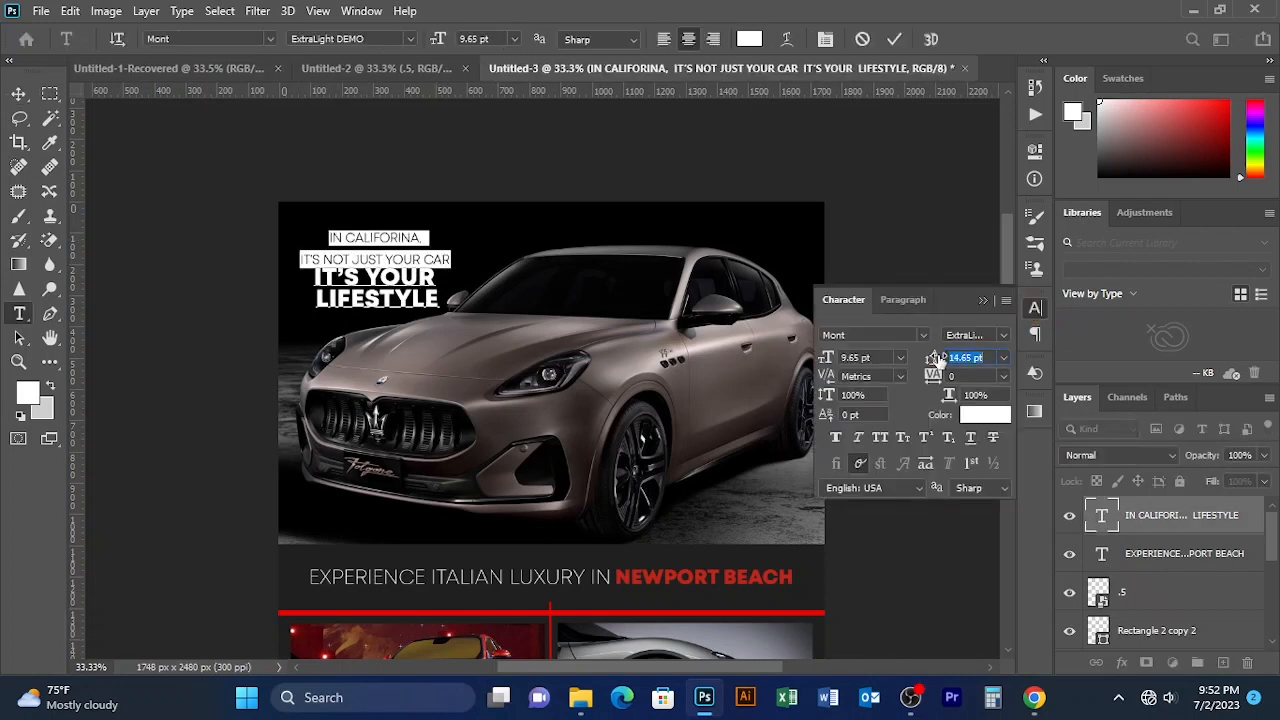
{"action": "left_click_drag", "start_coordinate": [937, 360], "coordinate": [886, 358]}
{"action": "left_click", "coordinate": [894, 39]}
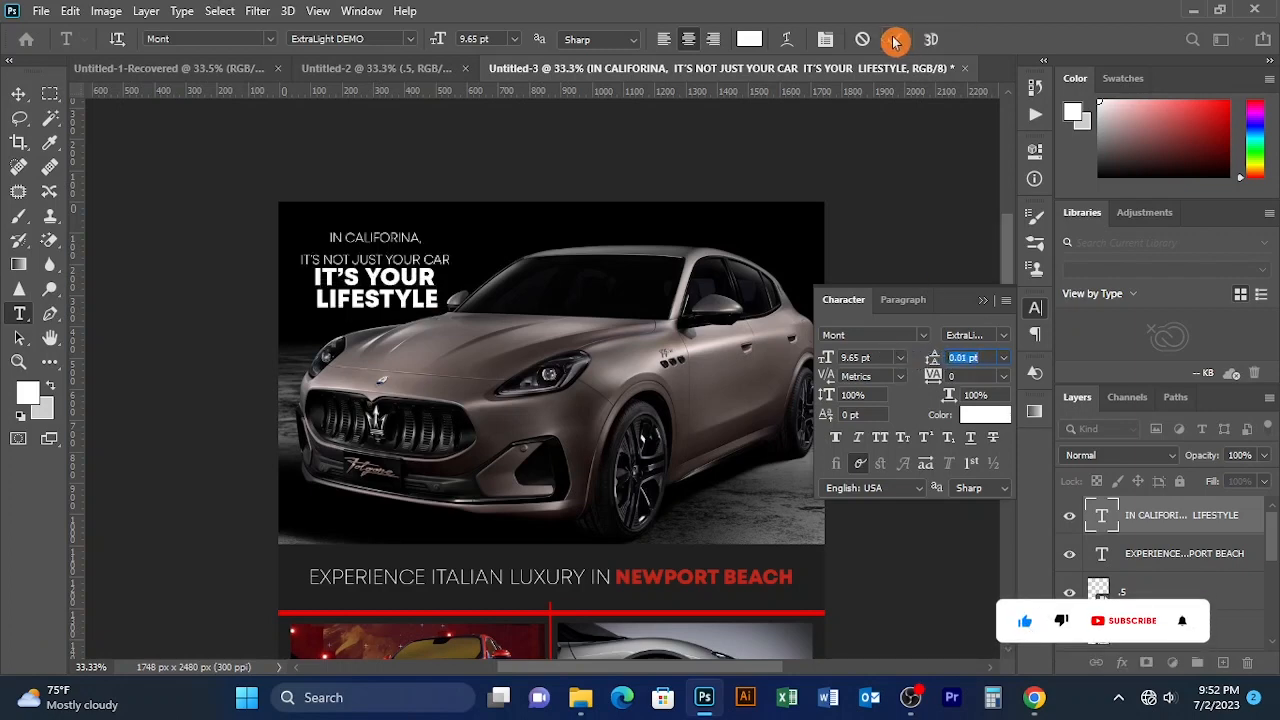
- Rejoin "IN CALIFORINA," and "IT'S NOT JUST YOUR CAR" on one line and shift the caption right to fit inside the photo
{"action": "key", "text": "Left"}
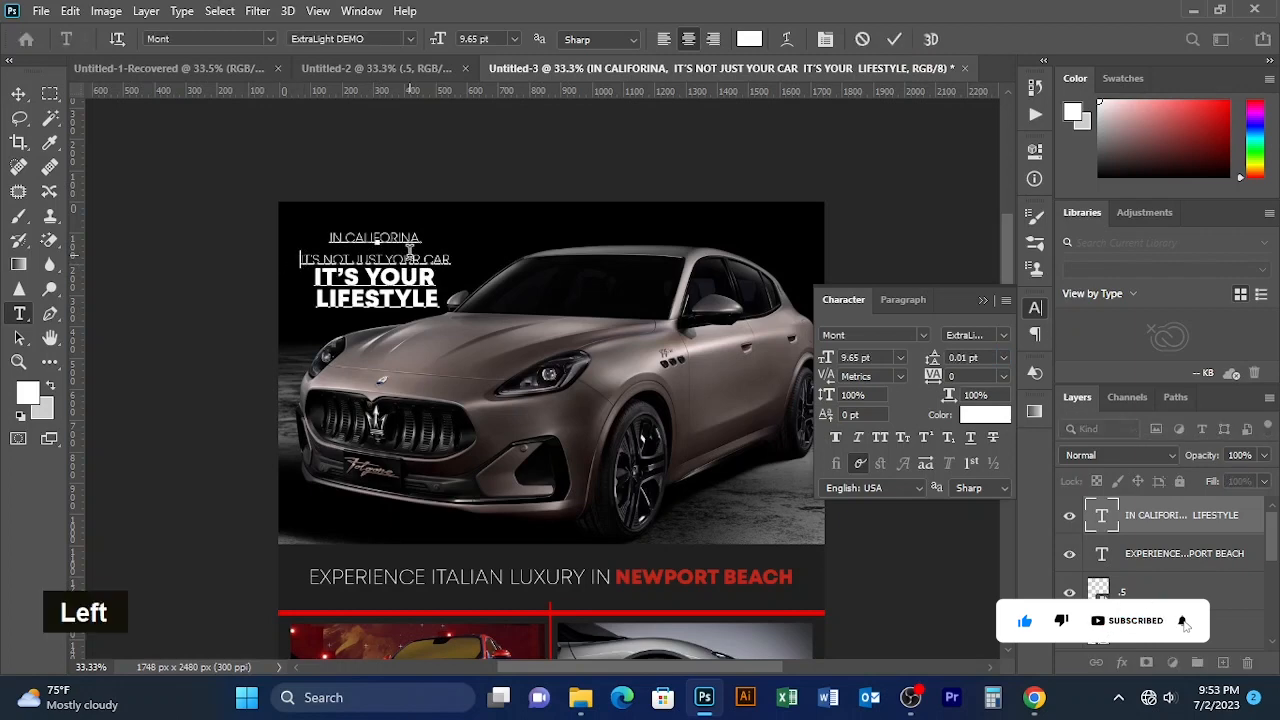
{"action": "key", "text": "BackSpace"}
{"action": "left_click_drag", "start_coordinate": [400, 305], "coordinate": [443, 306]}
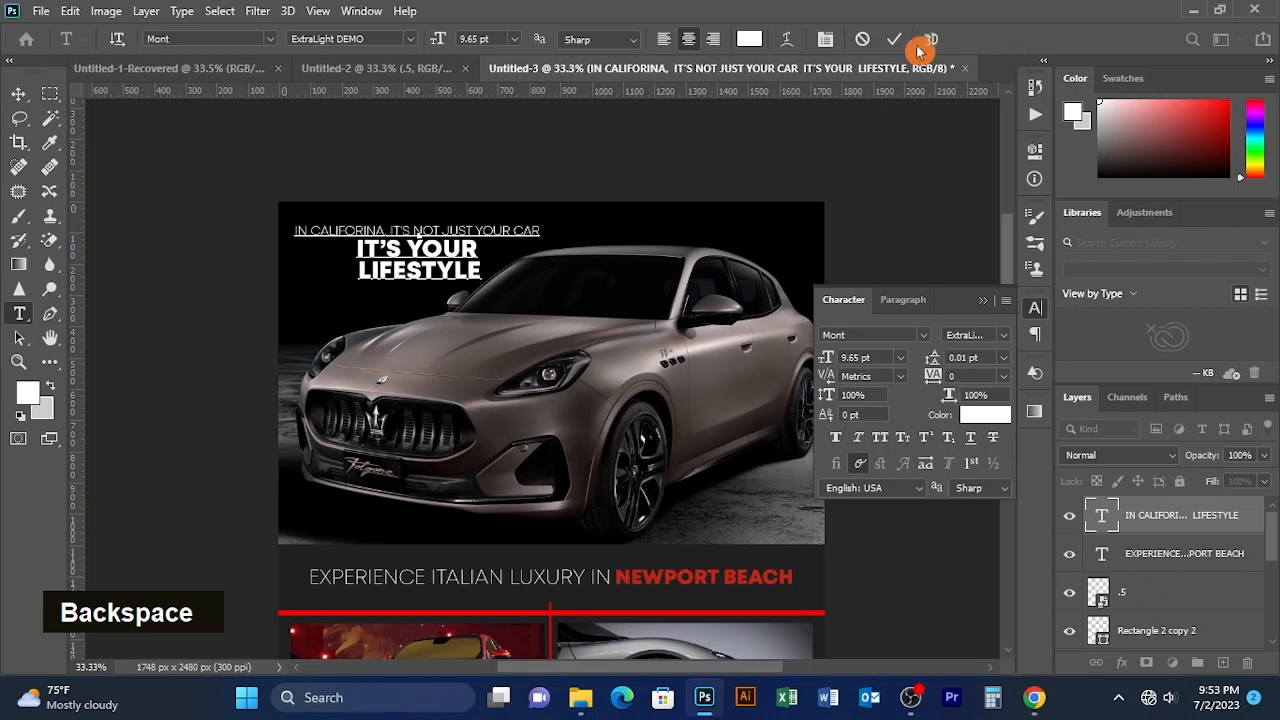
{"action": "left_click", "coordinate": [894, 39]}
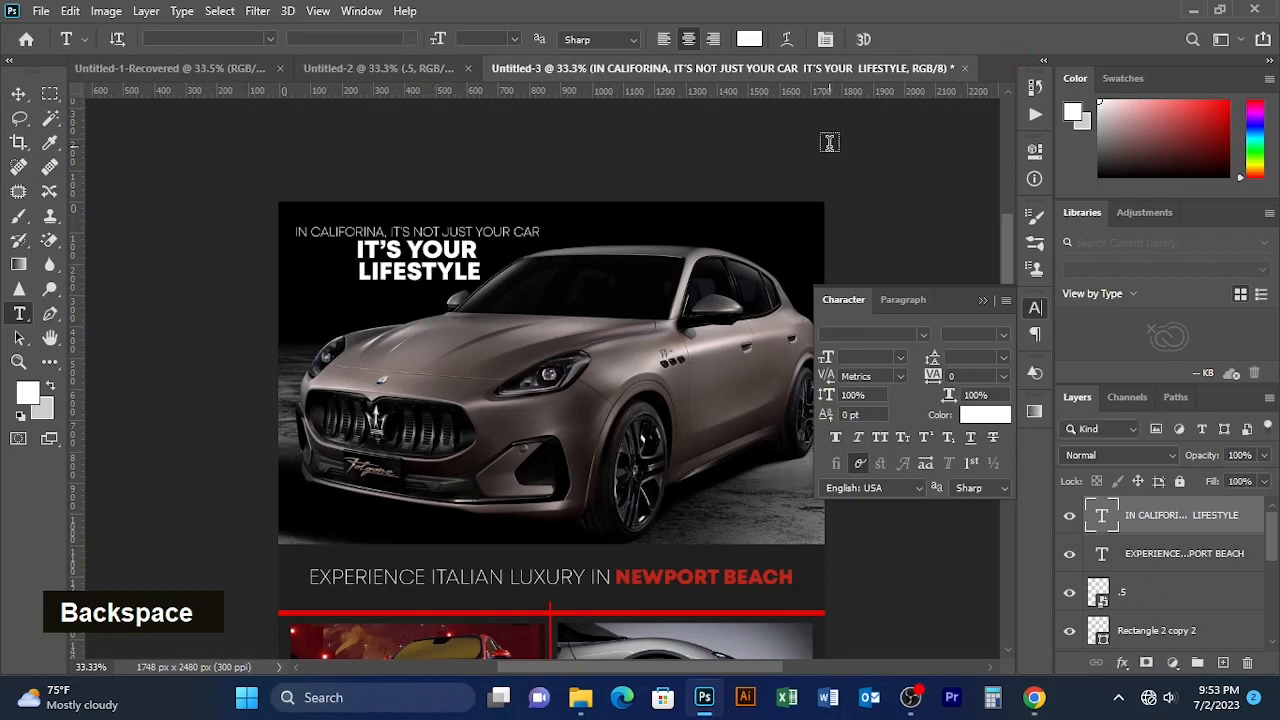
{"action": "double_click", "coordinate": [16, 93]}
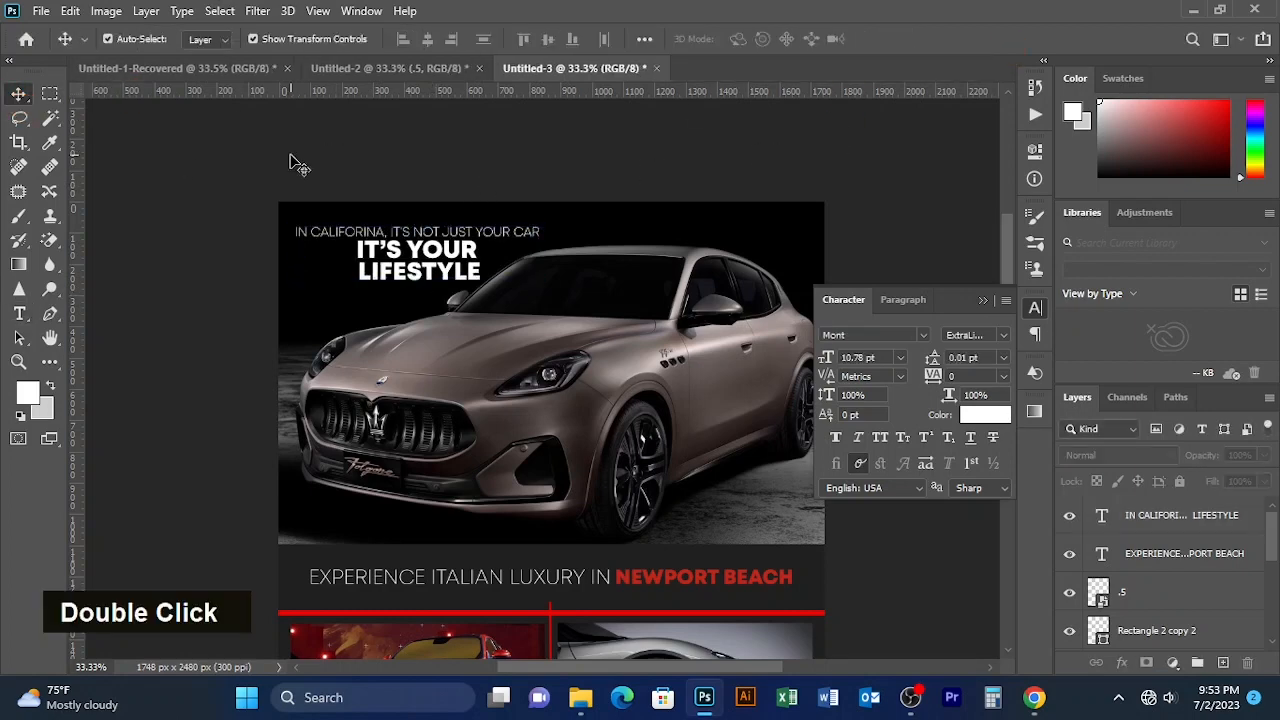
{"action": "left_click", "coordinate": [983, 300]}
- Resize the Ferrari logo beside the Maserati logo in the Untitled-2 document to about 151 px wide
{"action": "key", "text": "space"}
{"action": "left_click_drag", "start_coordinate": [606, 566], "coordinate": [612, 260]}
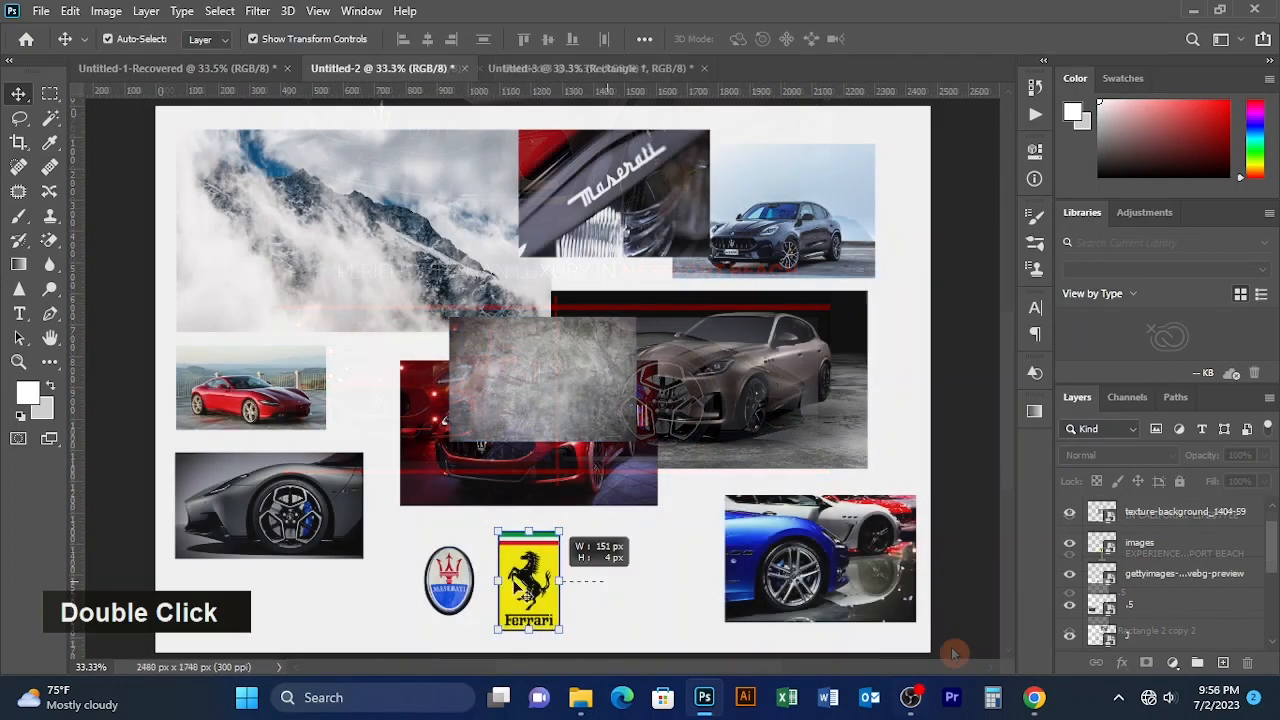
{"action": "mouse_move", "coordinate": [560, 530]}
{"action": "left_mouse_down"}
{"action": "mouse_move", "coordinate": [460, 350]}
{"action": "mouse_move", "coordinate": [545, 72]}
{"action": "mouse_move", "coordinate": [568, 535]}
{"action": "left_mouse_up"}
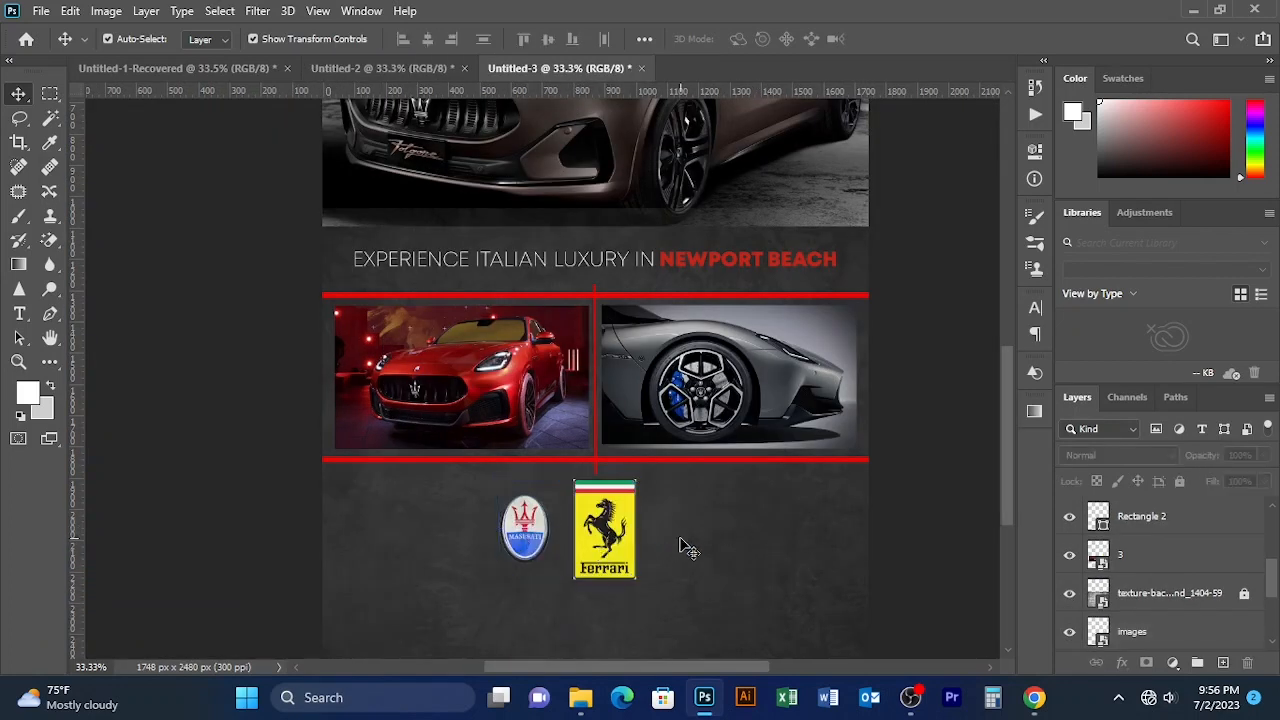
- Move the Maserati and Ferrari logos slightly down and scale them together to about 91%
{"action": "left_click_drag", "start_coordinate": [600, 532], "coordinate": [600, 554]}
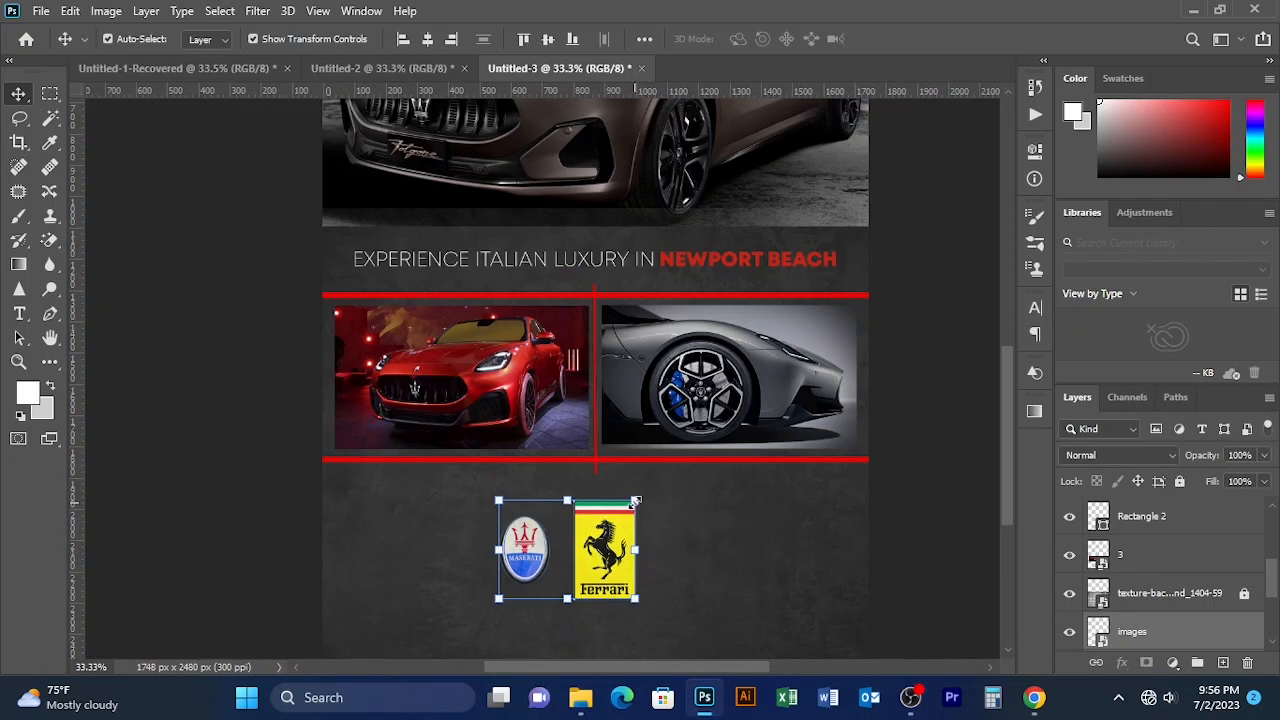
{"action": "left_click_drag", "start_coordinate": [635, 500], "coordinate": [628, 505]}
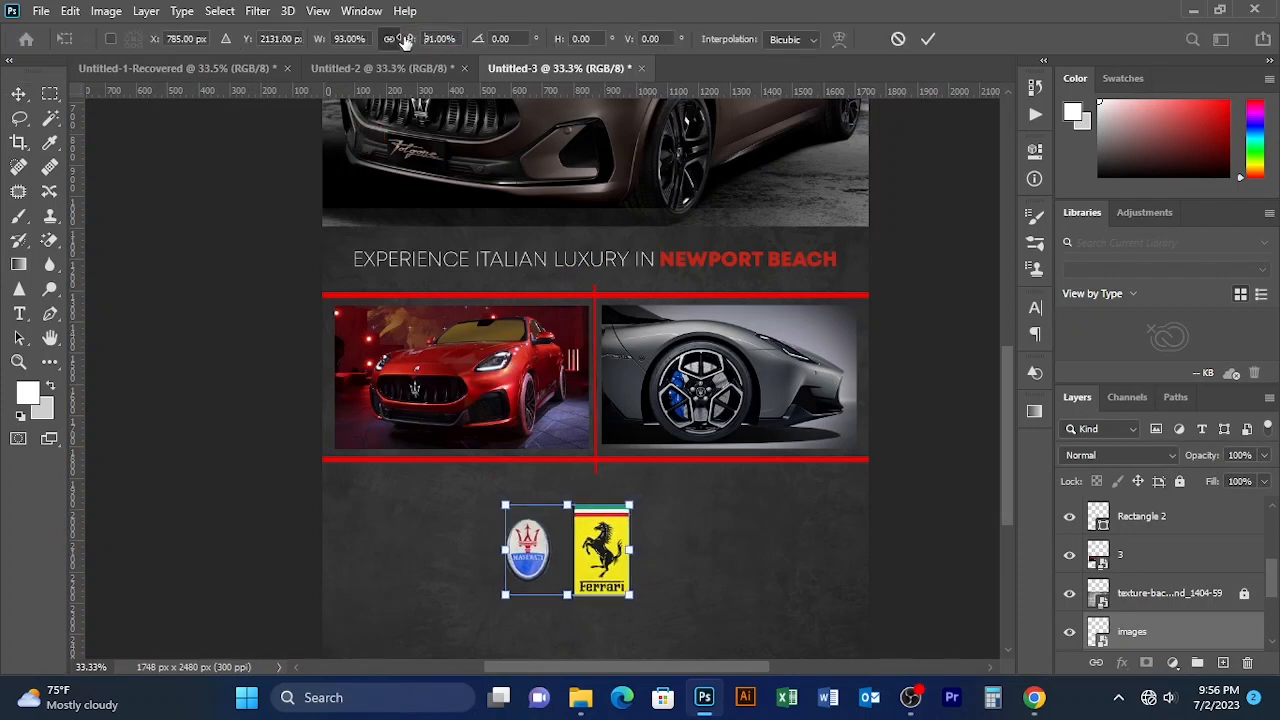
{"action": "left_click", "coordinate": [921, 44]}
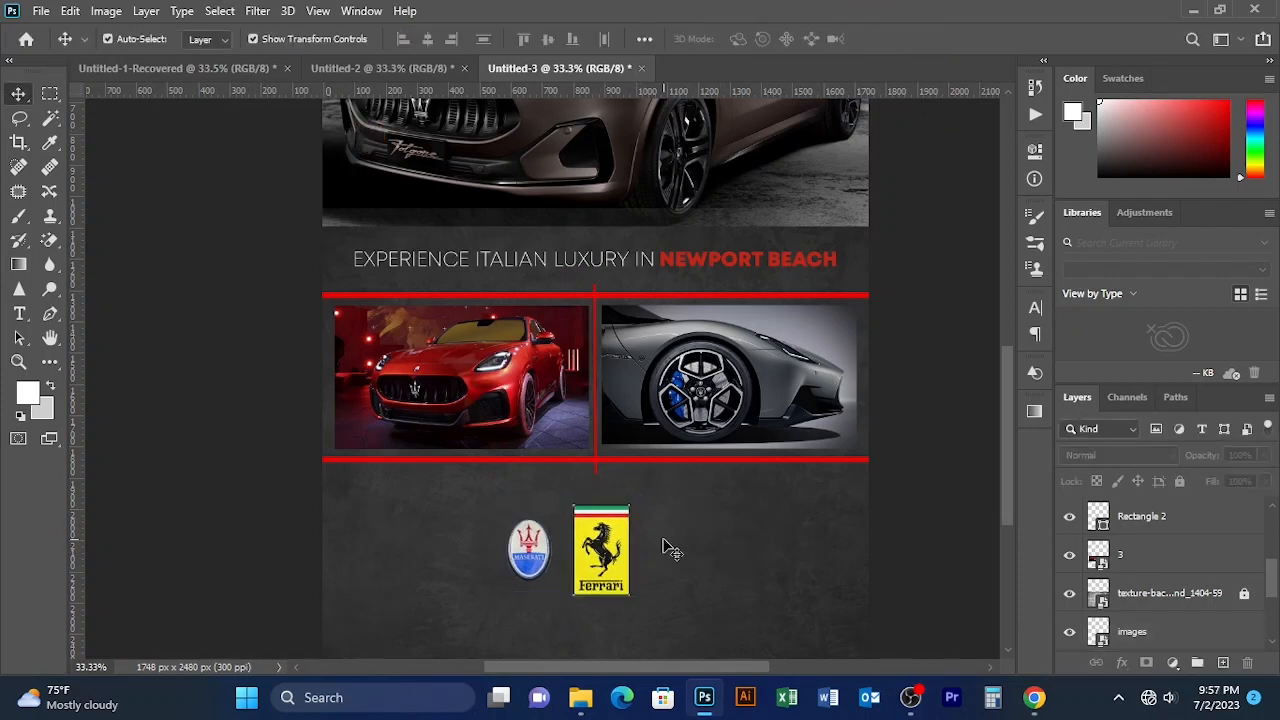
- Enlarge the Maserati logo to about the Ferrari logo's height, then spread the two logos apart beneath the car photos
{"action": "left_click", "coordinate": [628, 554]}
{"action": "left_click", "coordinate": [528, 555]}
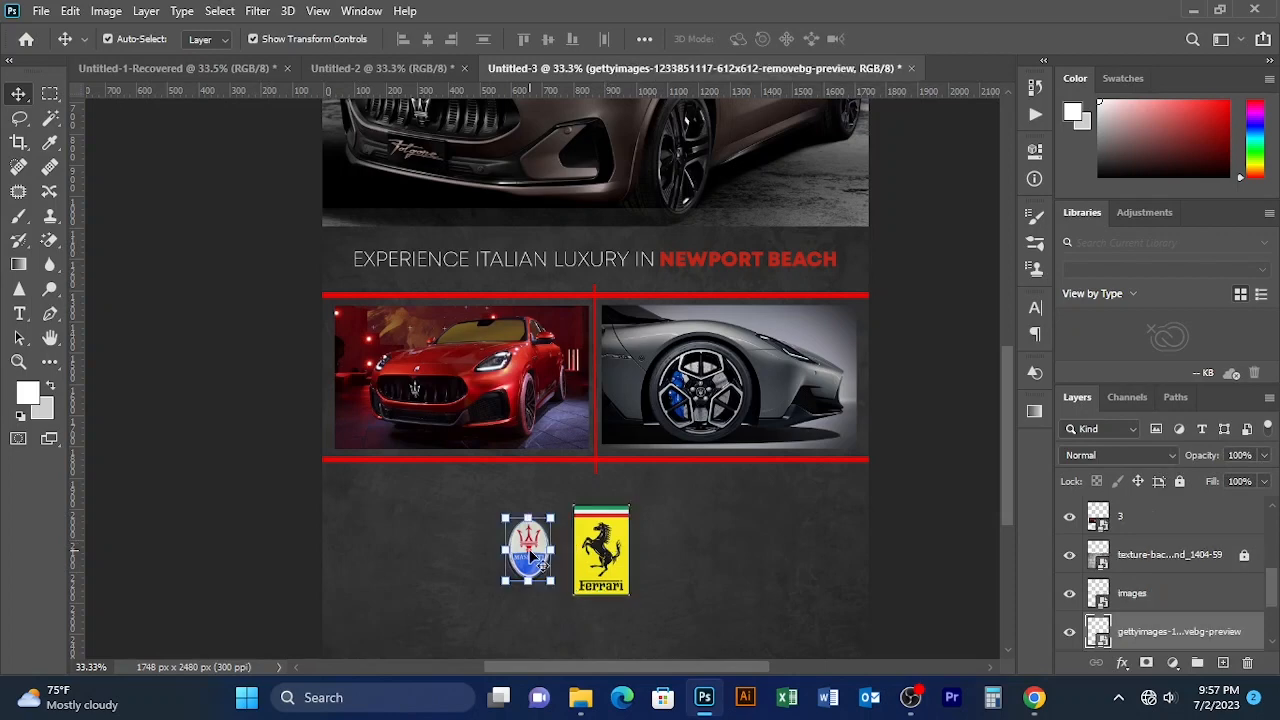
{"action": "key", "text": "ctrl+t"}
{"action": "left_click_drag", "start_coordinate": [422, 45], "coordinate": [468, 50]}
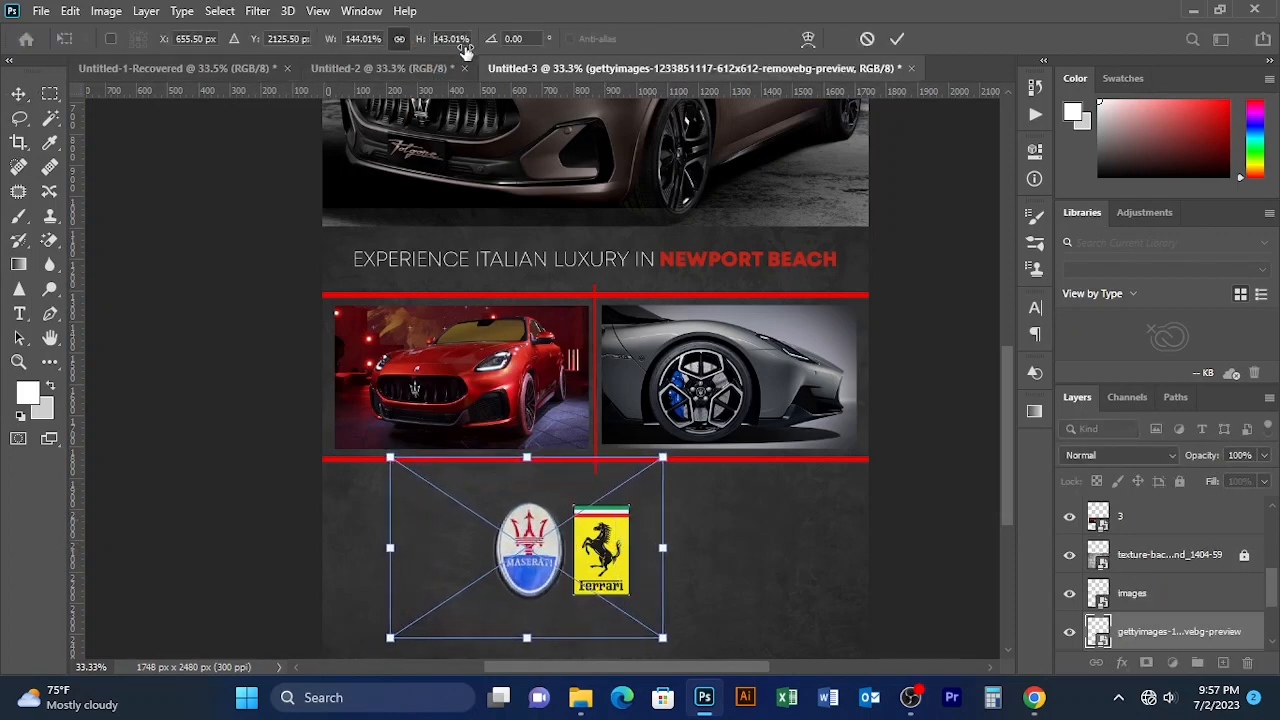
{"action": "left_click", "coordinate": [897, 38]}
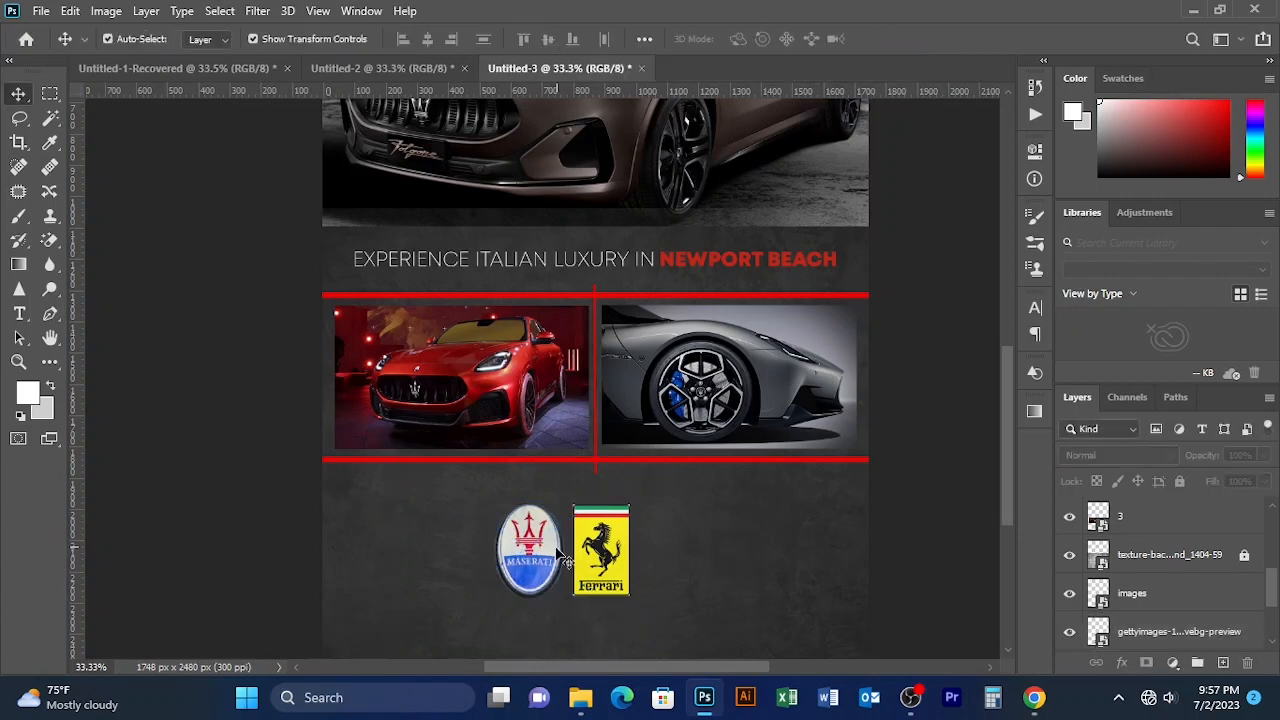
{"action": "left_click_drag", "start_coordinate": [556, 560], "coordinate": [454, 561]}
{"action": "left_click_drag", "start_coordinate": [611, 558], "coordinate": [673, 550]}
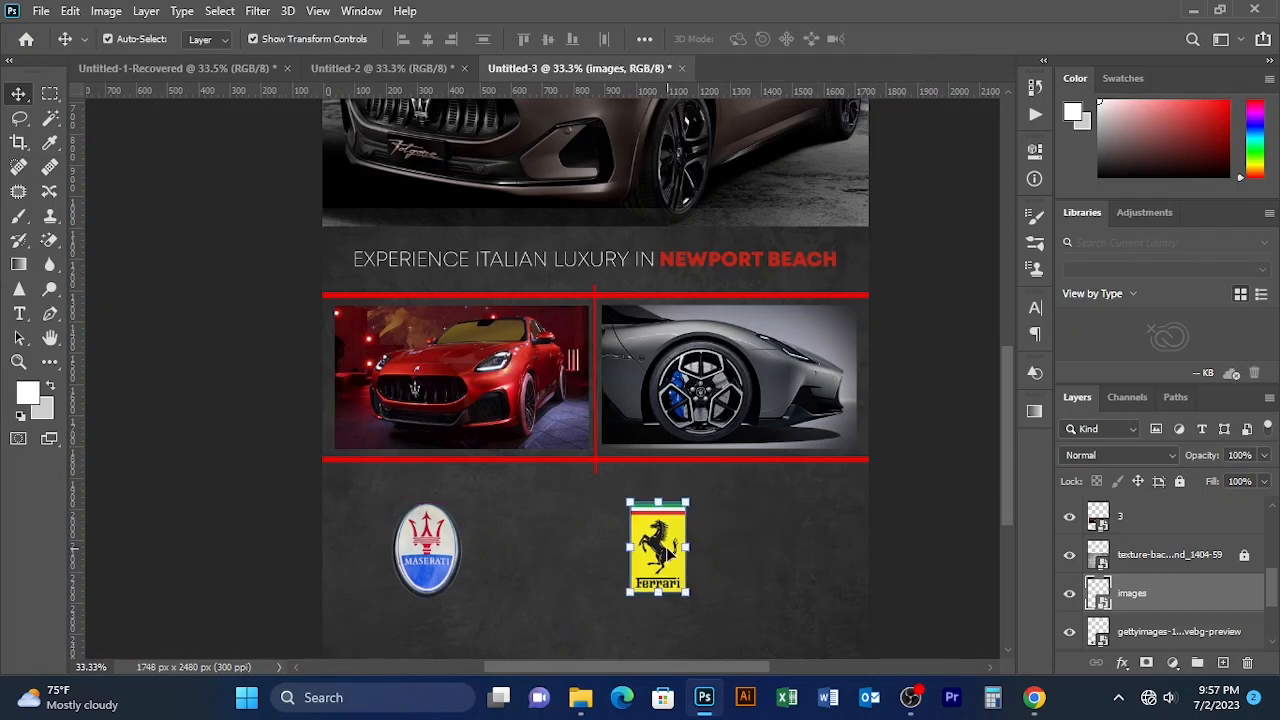
- Scale both brand logos together to 82% and move them slightly up toward the red divider bar
{"action": "key", "text": "space"}
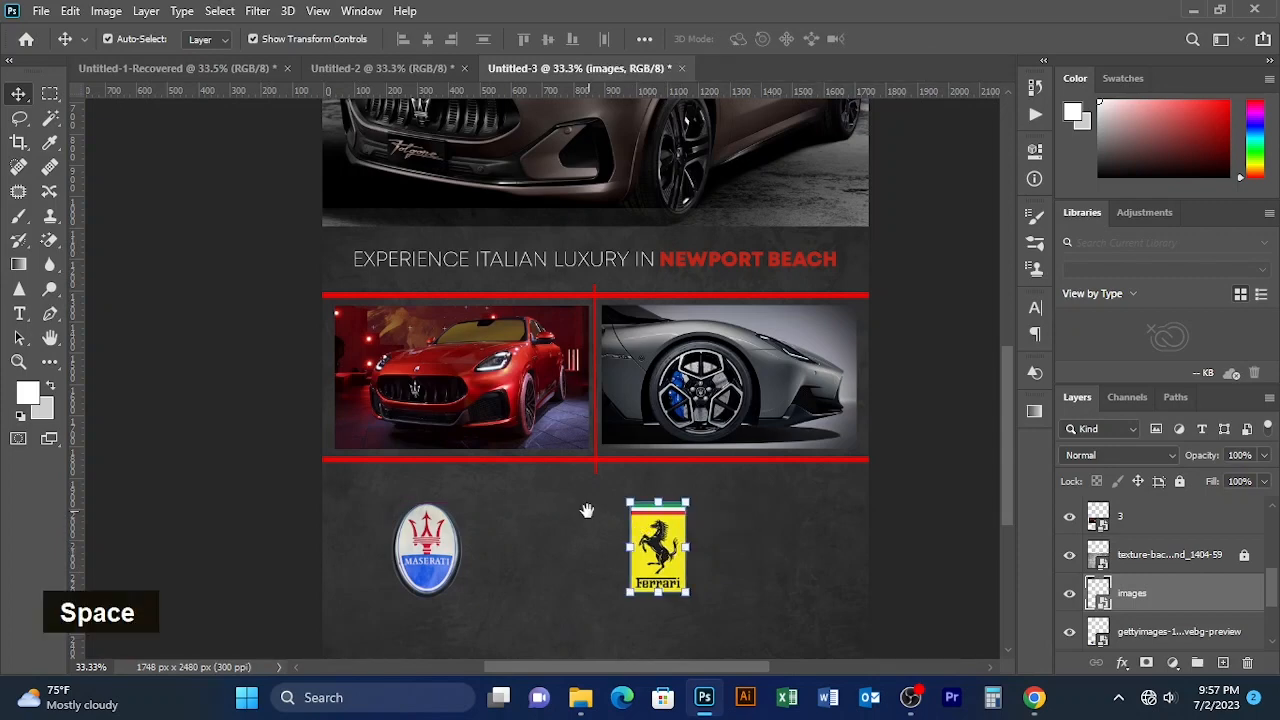
{"action": "left_click_drag", "start_coordinate": [586, 509], "coordinate": [586, 371]}
{"action": "left_click_drag", "start_coordinate": [215, 378], "coordinate": [697, 403]}
{"action": "left_click", "coordinate": [682, 402]}
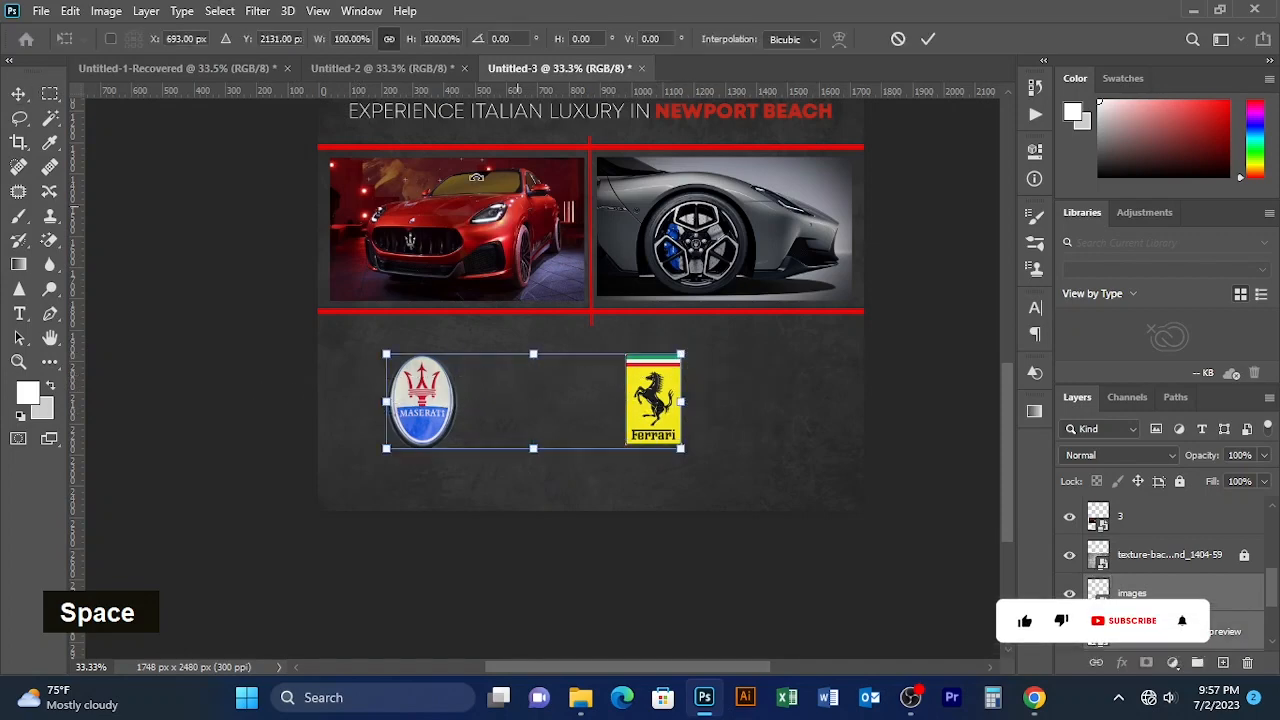
{"action": "left_click_drag", "start_coordinate": [411, 41], "coordinate": [394, 42]}
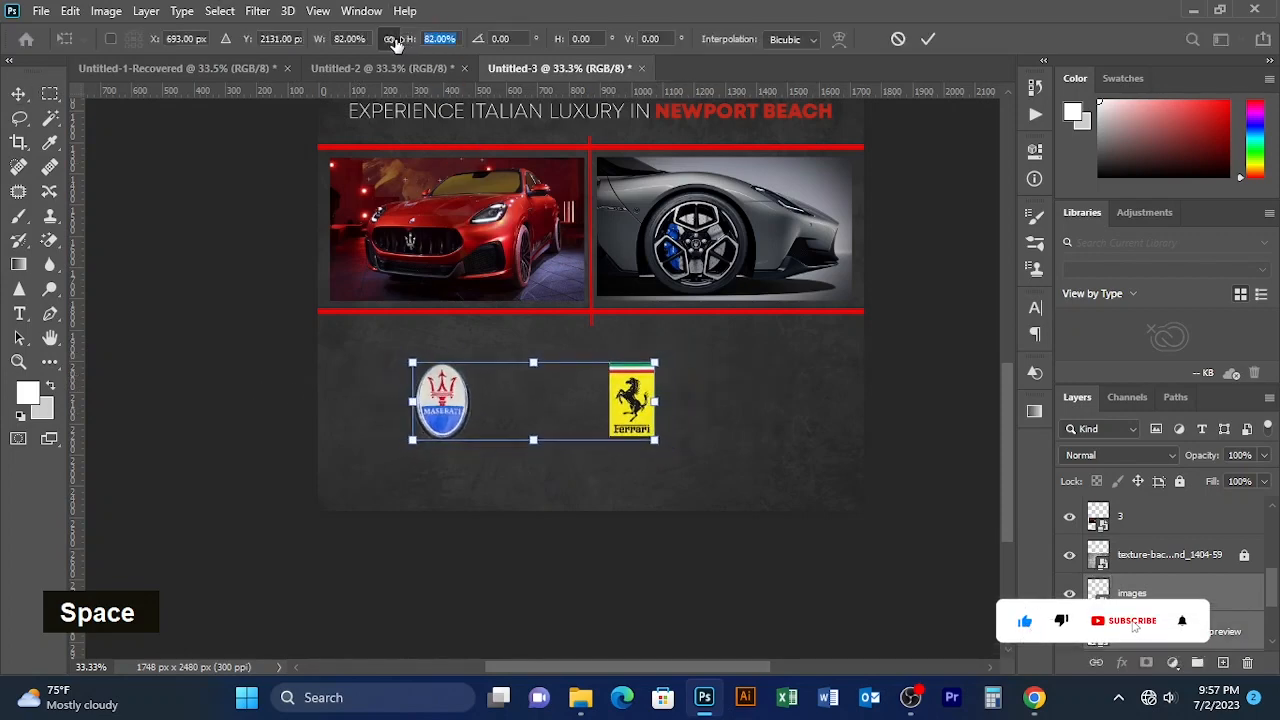
{"action": "left_click_drag", "start_coordinate": [622, 416], "coordinate": [625, 408]}
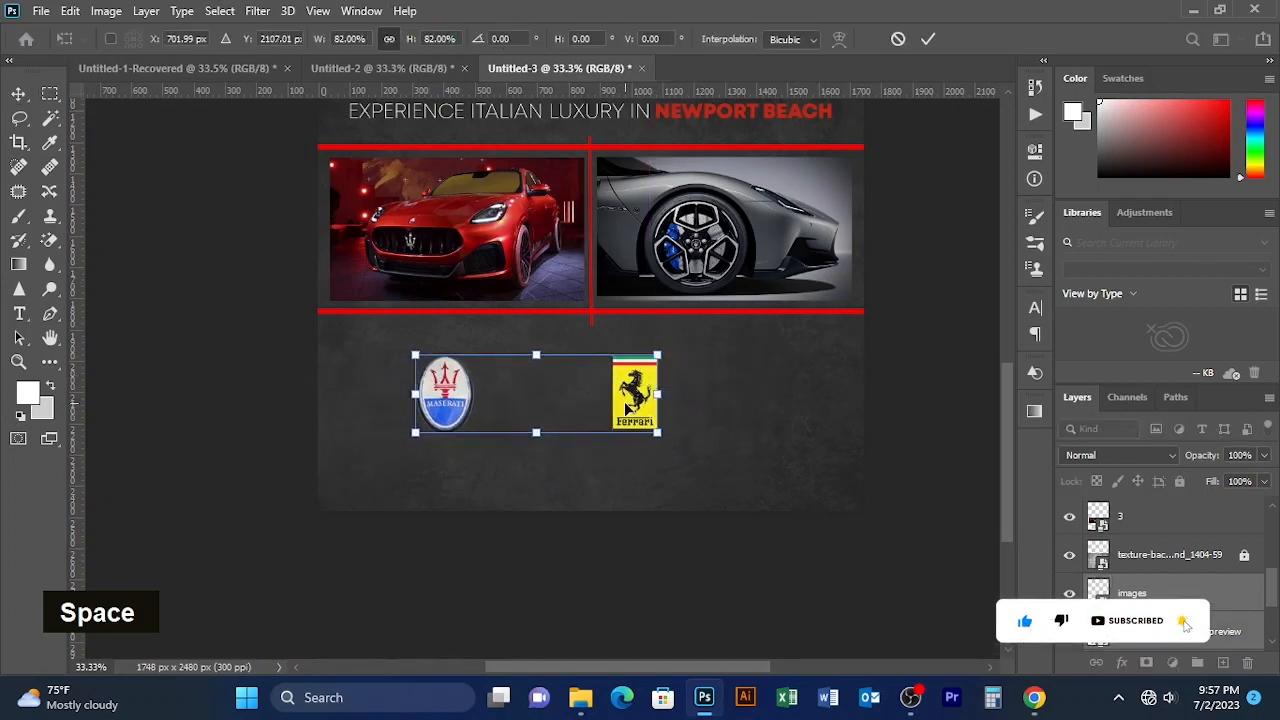
{"action": "left_click", "coordinate": [928, 38]}
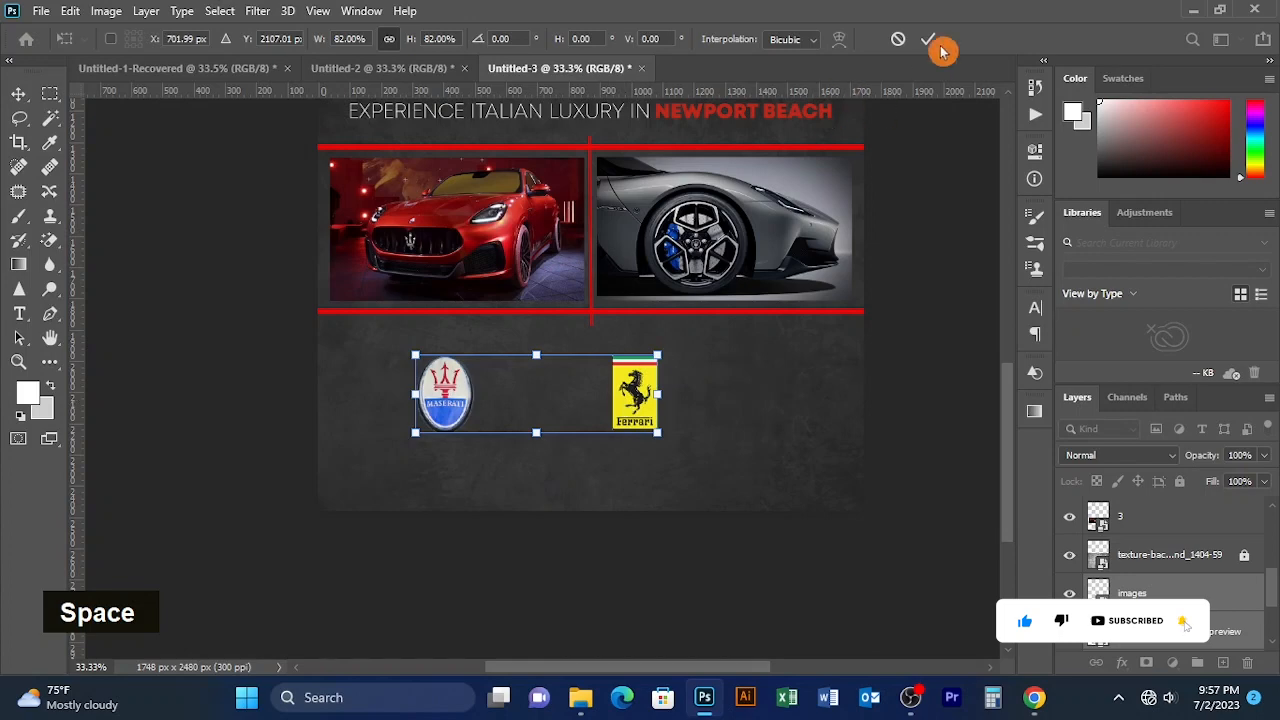
- Widen the gap between the logos by shifting the Ferrari logo slightly right and the Maserati logo slightly left
{"action": "left_click", "coordinate": [897, 365]}
{"action": "left_click_drag", "start_coordinate": [632, 403], "coordinate": [647, 403]}
{"action": "left_click_drag", "start_coordinate": [445, 410], "coordinate": [428, 410]}
{"action": "left_click", "coordinate": [362, 492]}
- Add the text "MASERATI" to the right of the Maserati logo in Mont Heavy DEMO
{"action": "key", "text": "ctrl+equal"}
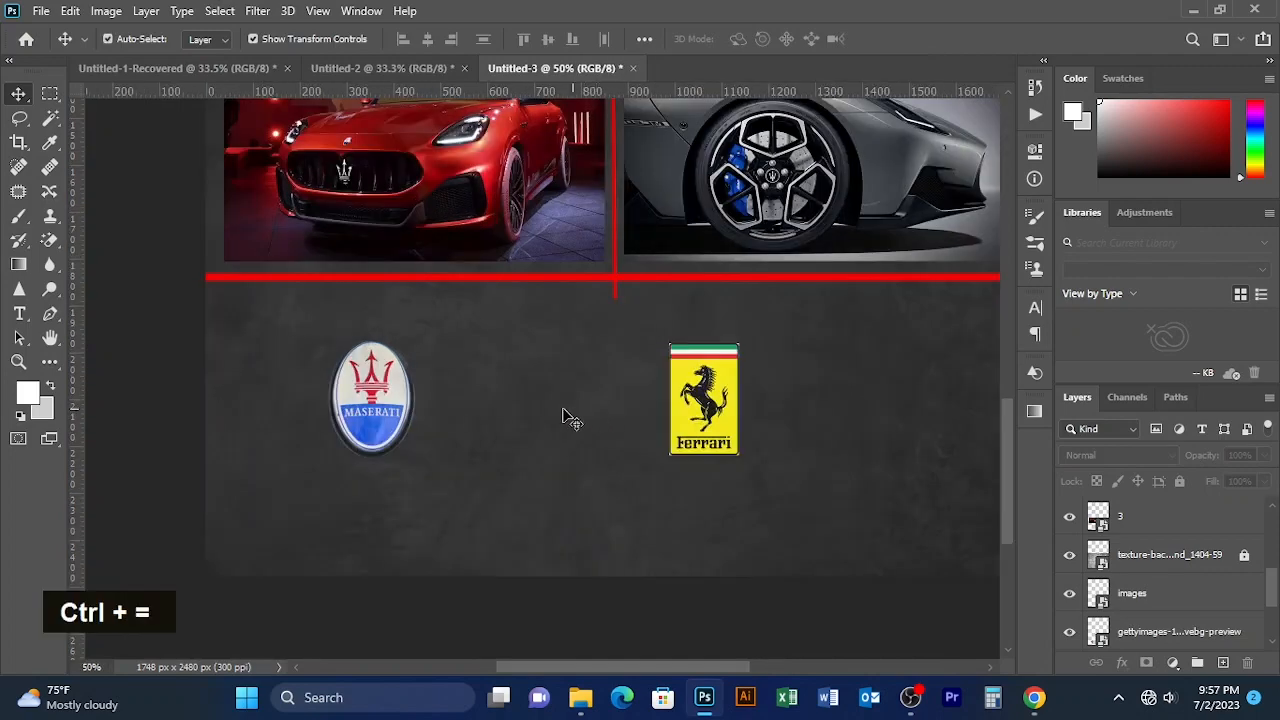
{"action": "key", "text": "t"}
{"action": "left_click", "coordinate": [466, 370]}
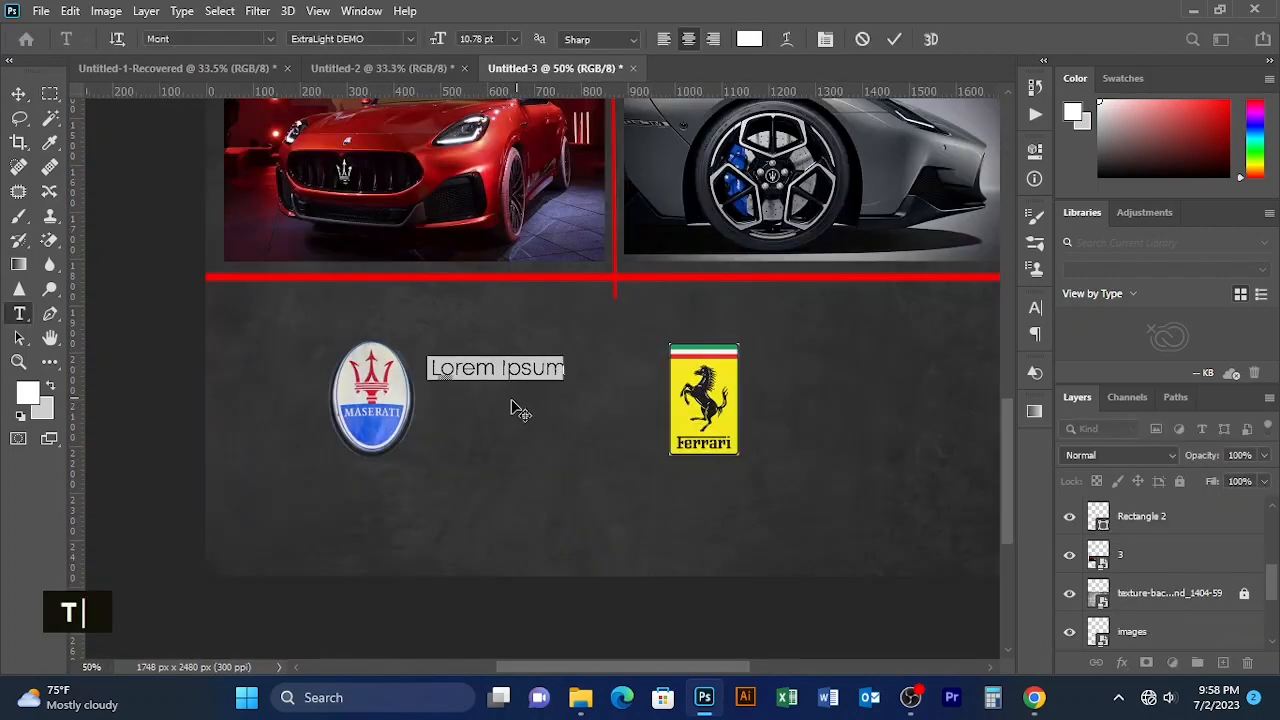
{"action": "type", "text": "MA"}
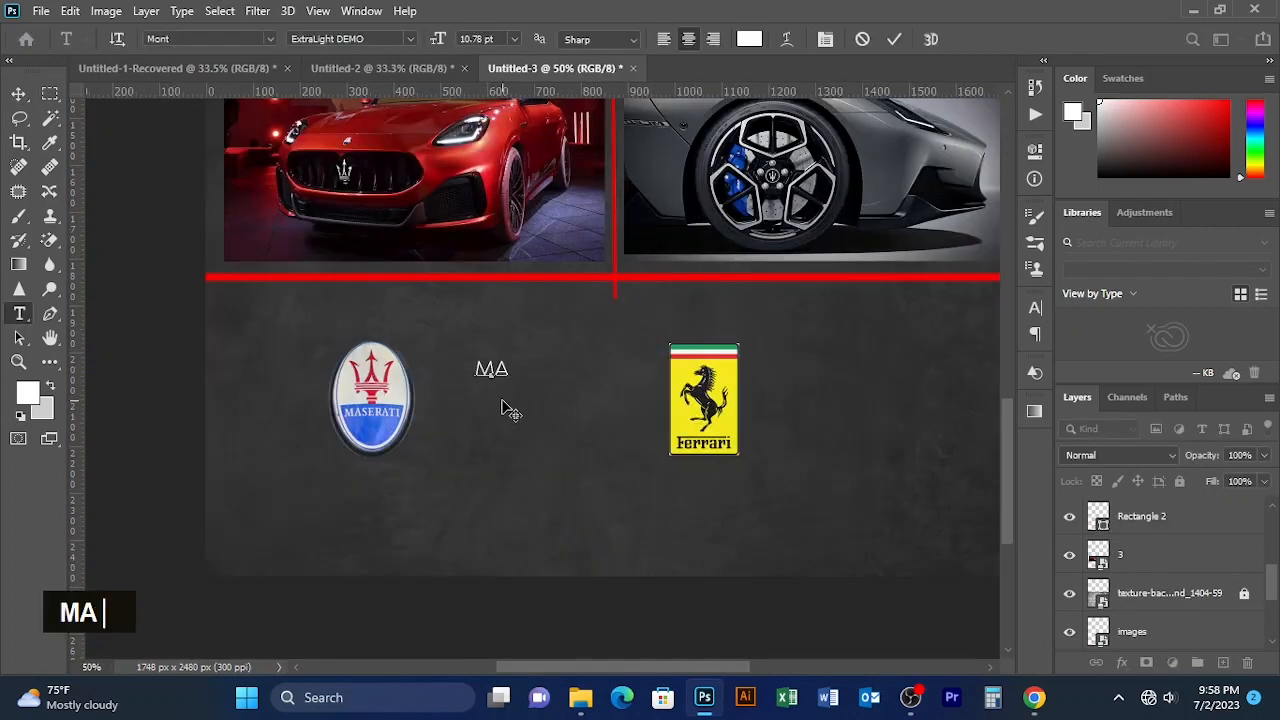
{"action": "type", "text": "SERATI"}
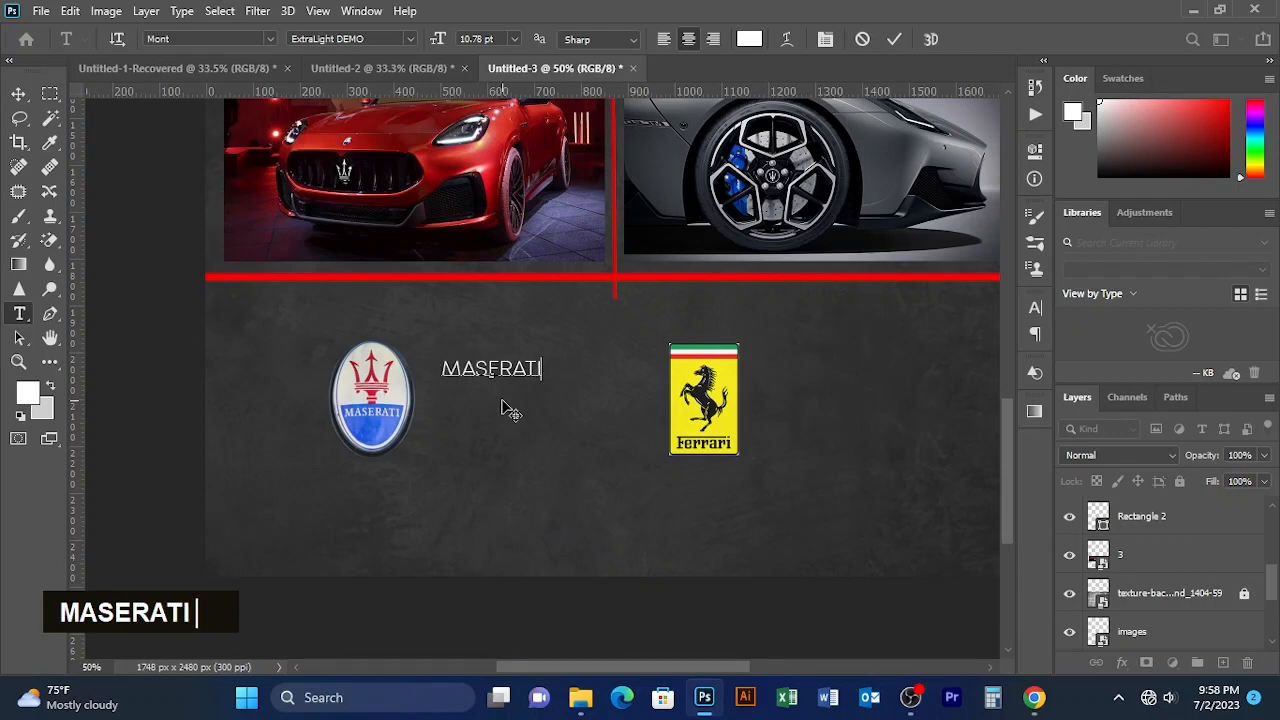
{"action": "left_click_drag", "start_coordinate": [543, 373], "coordinate": [438, 362]}
{"action": "left_click", "coordinate": [410, 39]}
{"action": "left_click", "coordinate": [400, 75]}
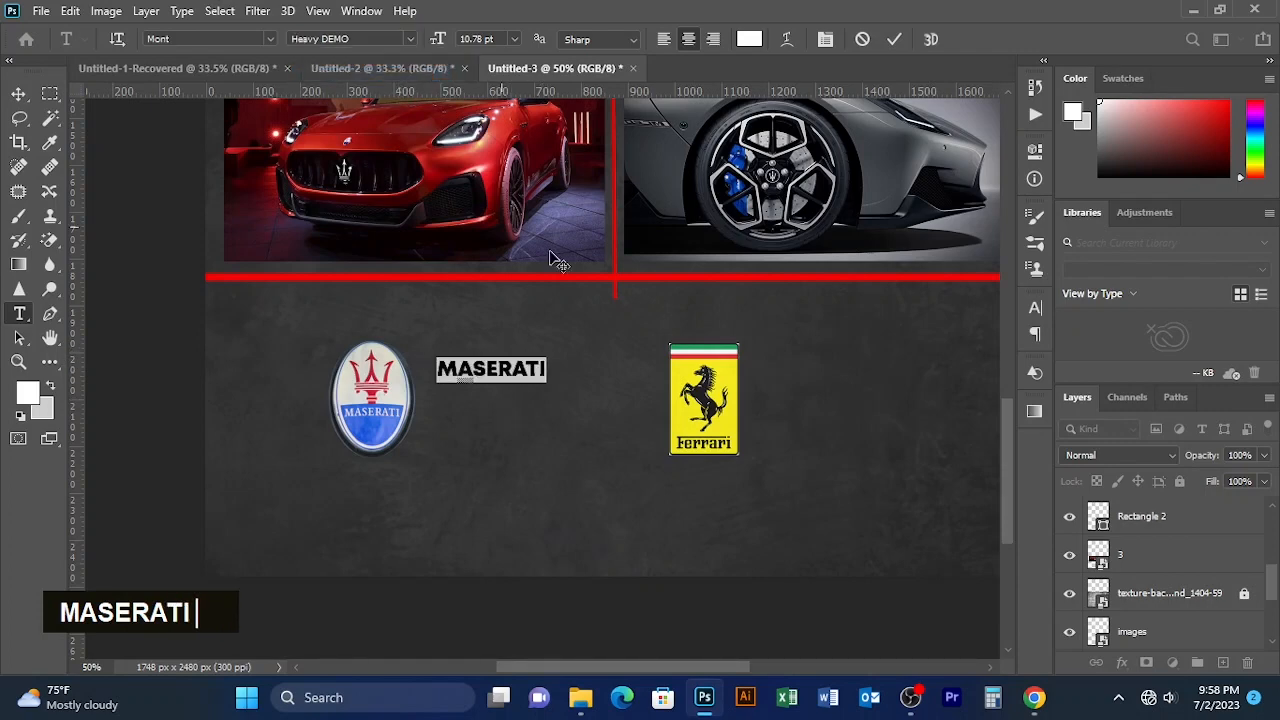
{"action": "left_click", "coordinate": [900, 42]}
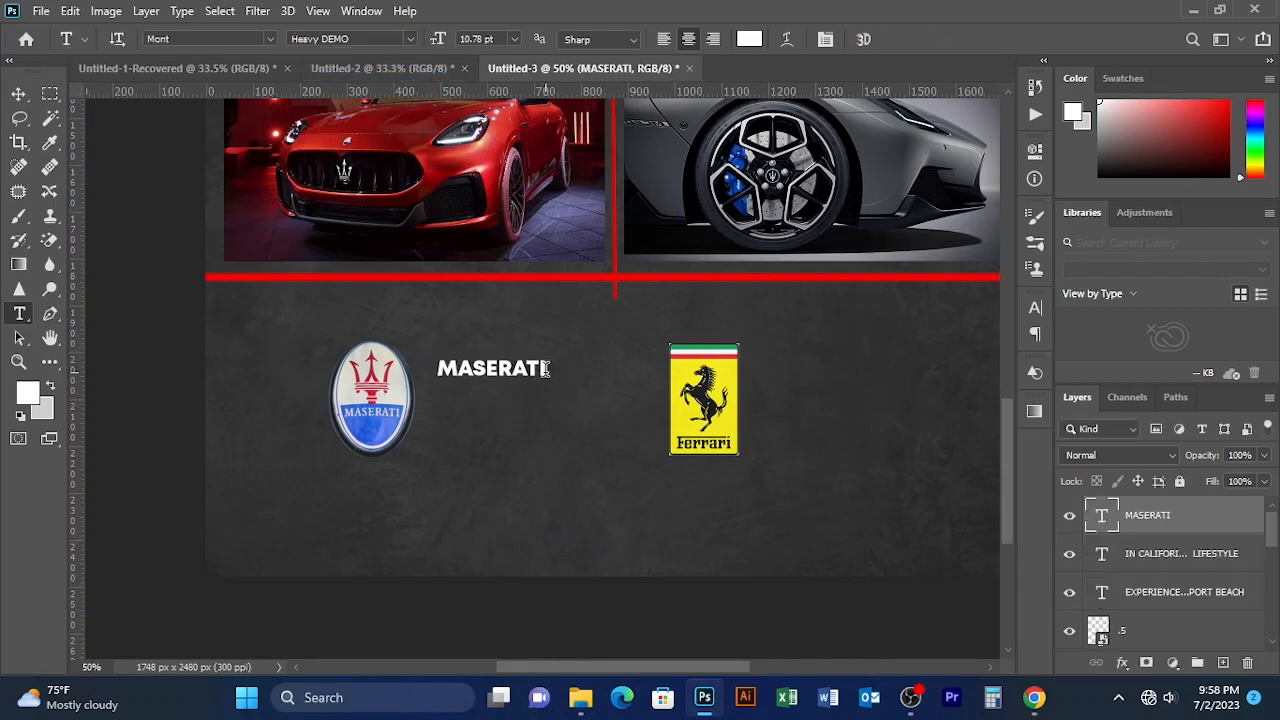
- Add a second line "of NEwport beach" below "MASERATI" and set the leading of both lines to 10.01 pt
{"action": "key", "text": "Return"}
{"action": "type", "text": "of NEwpe"}
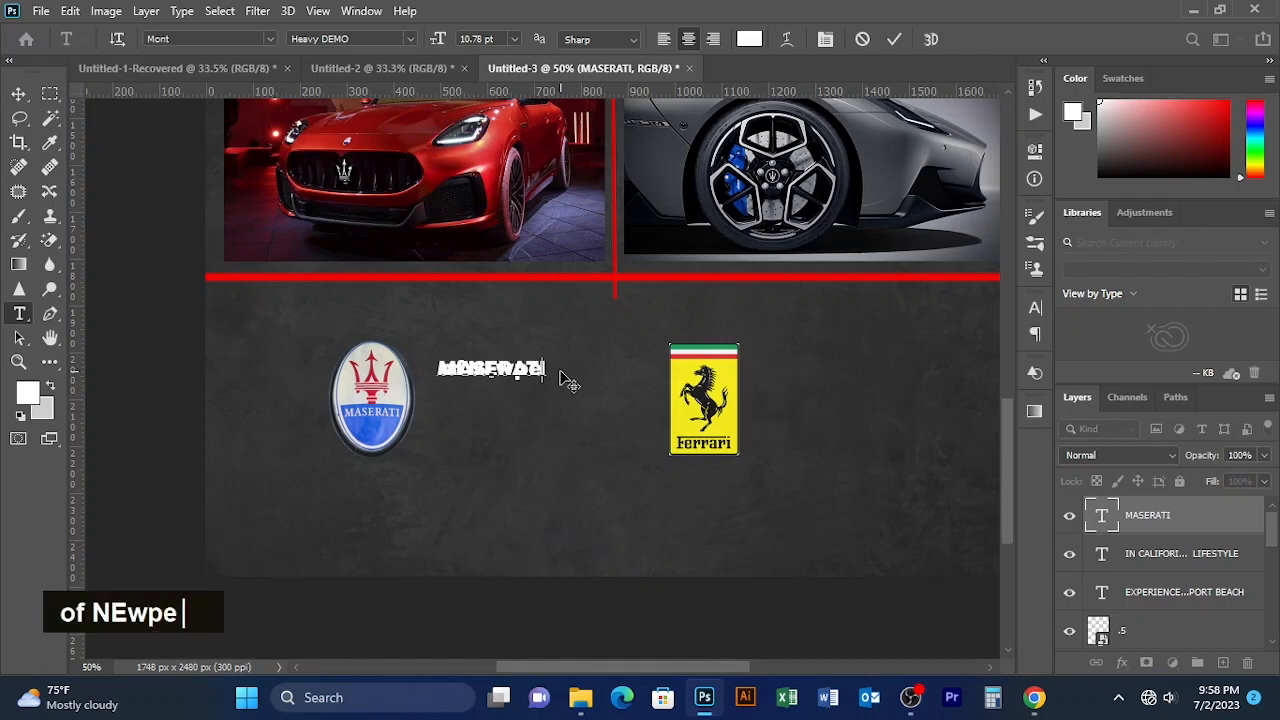
{"action": "key", "text": "BackSpace"}
{"action": "type", "text": "ort"}
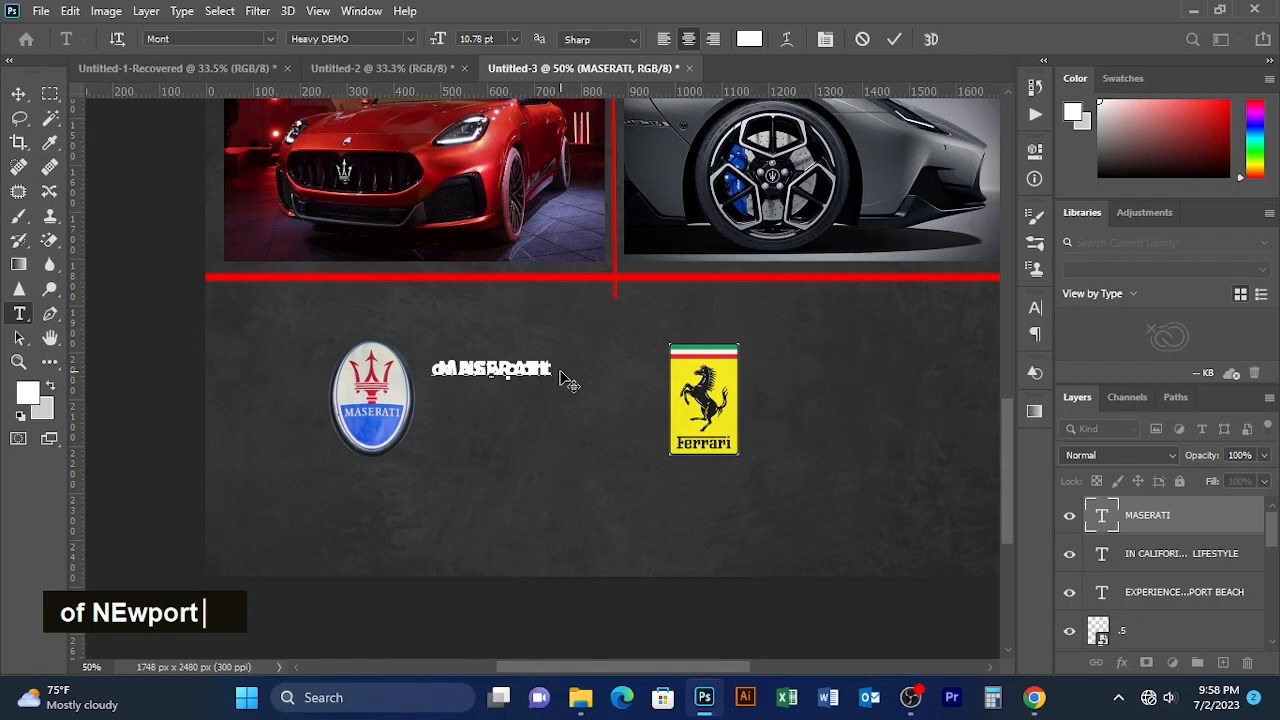
{"action": "type", "text": " beach"}
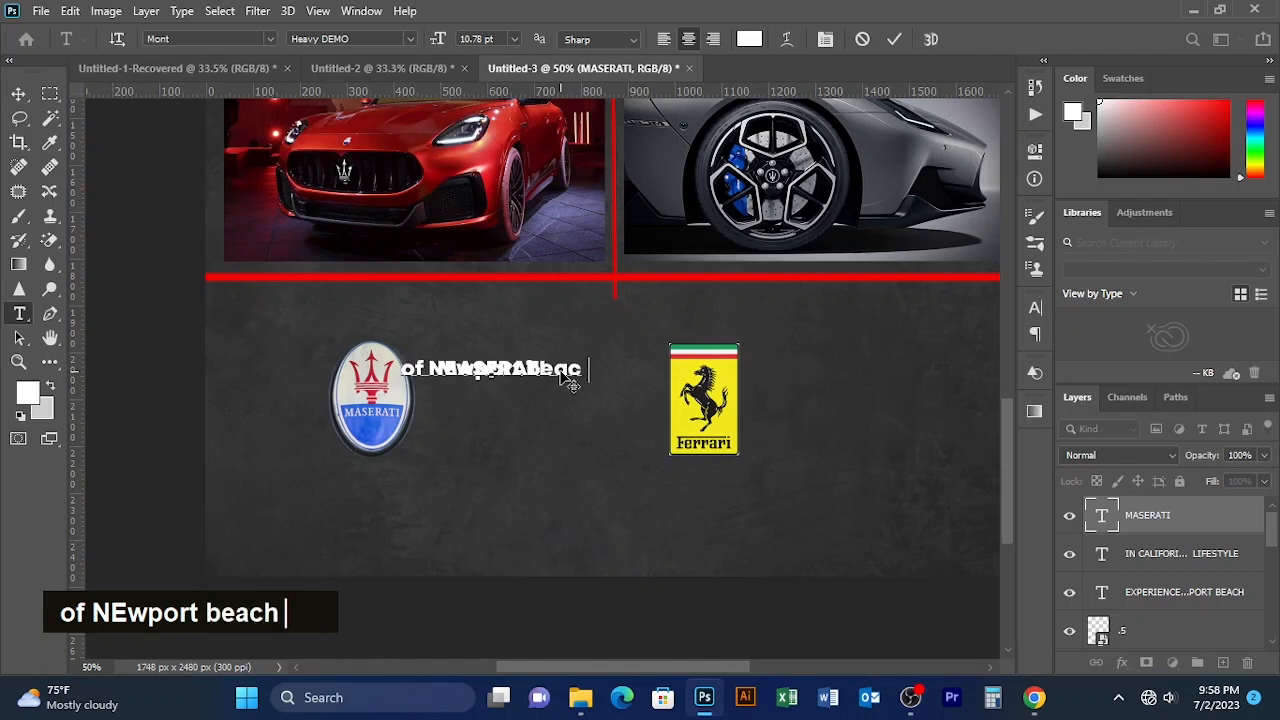
{"action": "left_click_drag", "start_coordinate": [591, 372], "coordinate": [325, 340]}
{"action": "left_click", "coordinate": [1036, 310]}
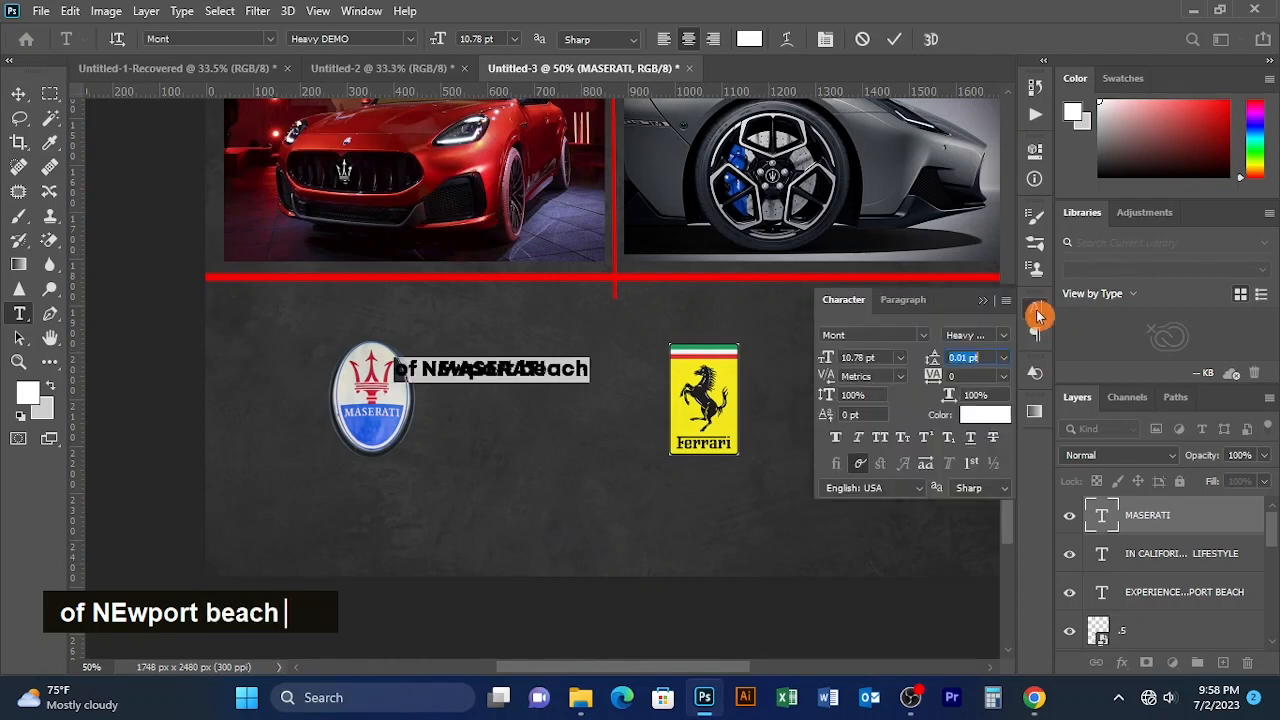
{"action": "left_click_drag", "start_coordinate": [927, 360], "coordinate": [936, 363]}
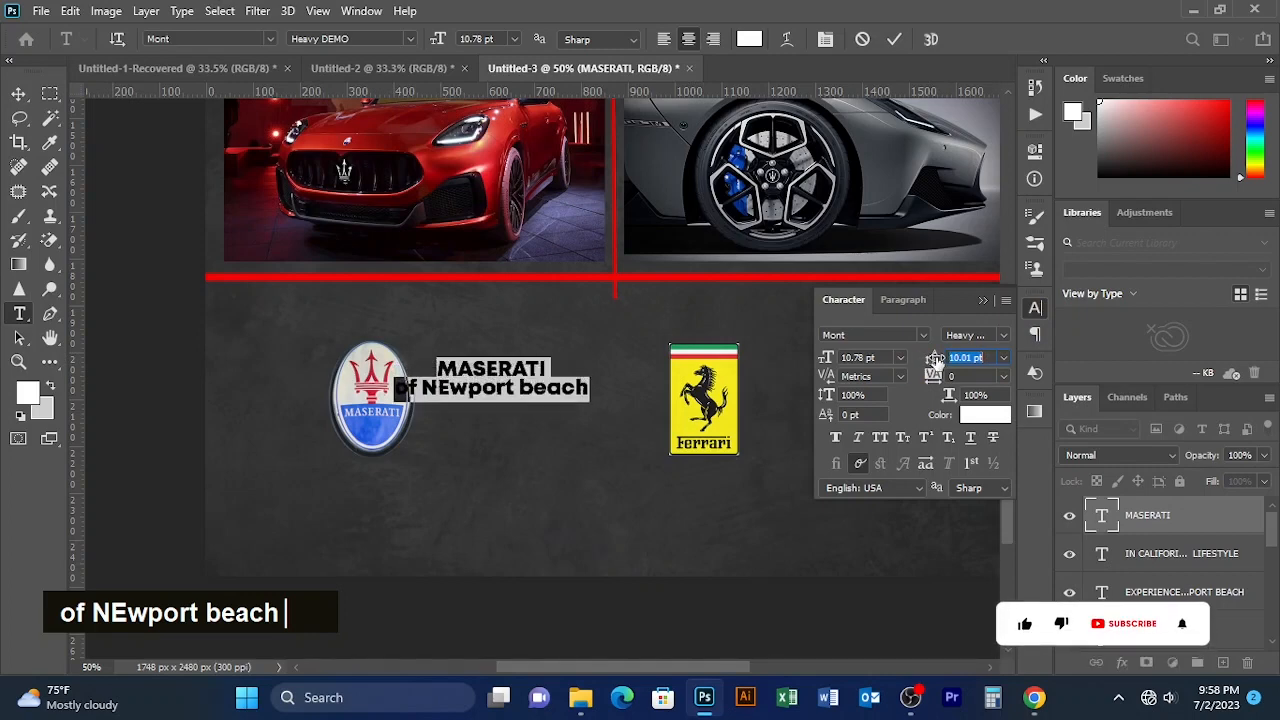
- Correct "NEwport" to "Newport" in the second line of the Maserati text
{"action": "left_click", "coordinate": [446, 390]}
{"action": "key", "text": "BackSpace"}
{"action": "type", "text": "e"}
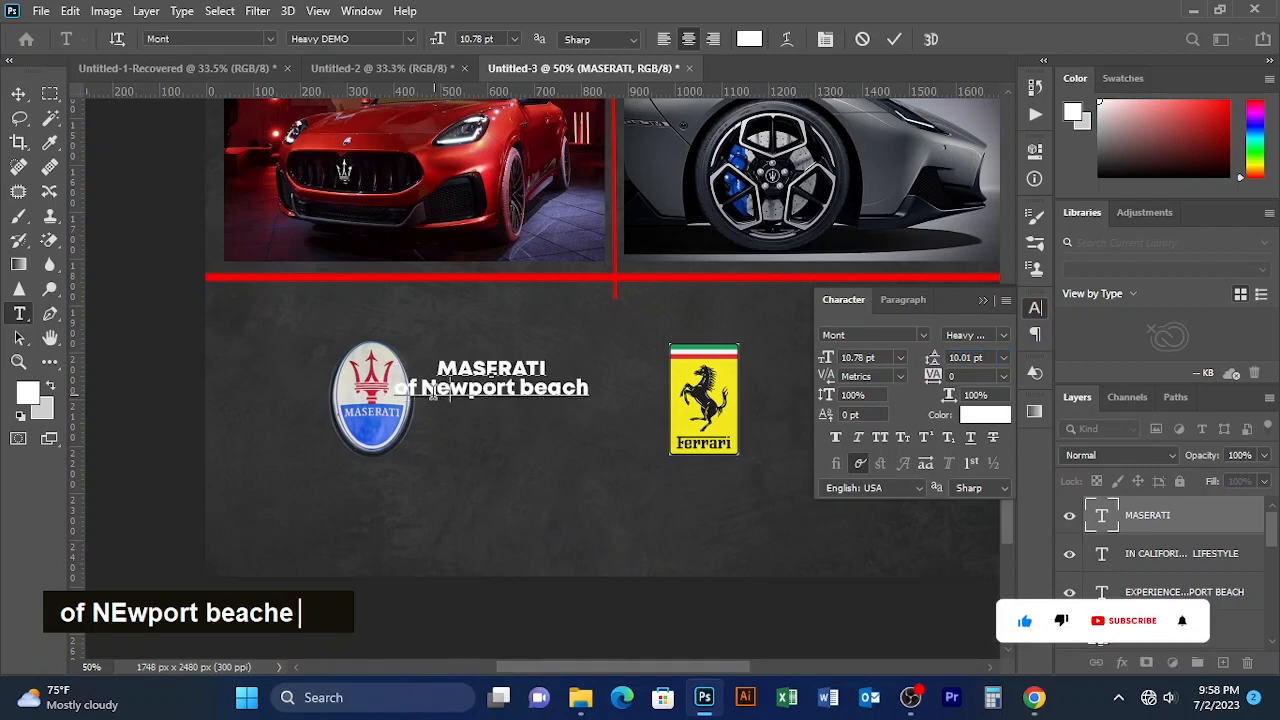
- Set the "of Newport beach" line to 5.78 pt in the ExtraLight DEMO style
{"action": "left_click_drag", "start_coordinate": [590, 392], "coordinate": [378, 390]}
{"action": "left_click_drag", "start_coordinate": [438, 40], "coordinate": [432, 46]}
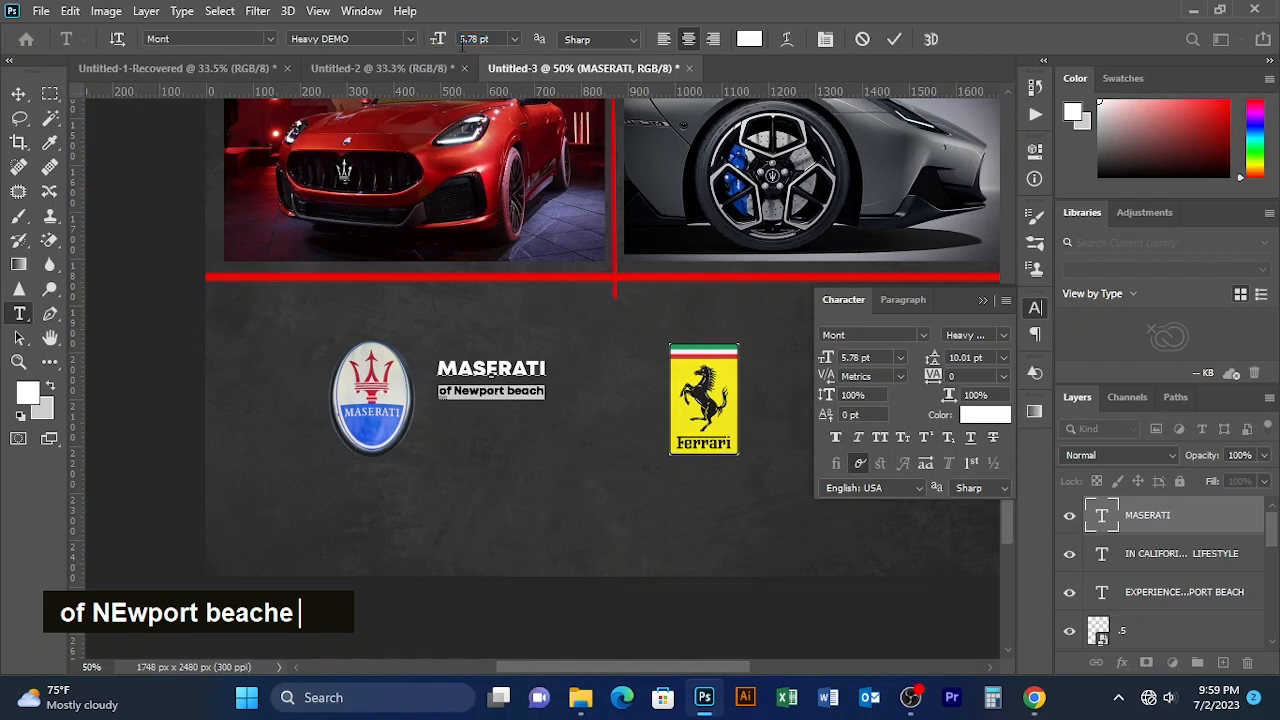
{"action": "left_click", "coordinate": [410, 40]}
{"action": "left_click", "coordinate": [403, 57]}
{"action": "left_click", "coordinate": [892, 40]}
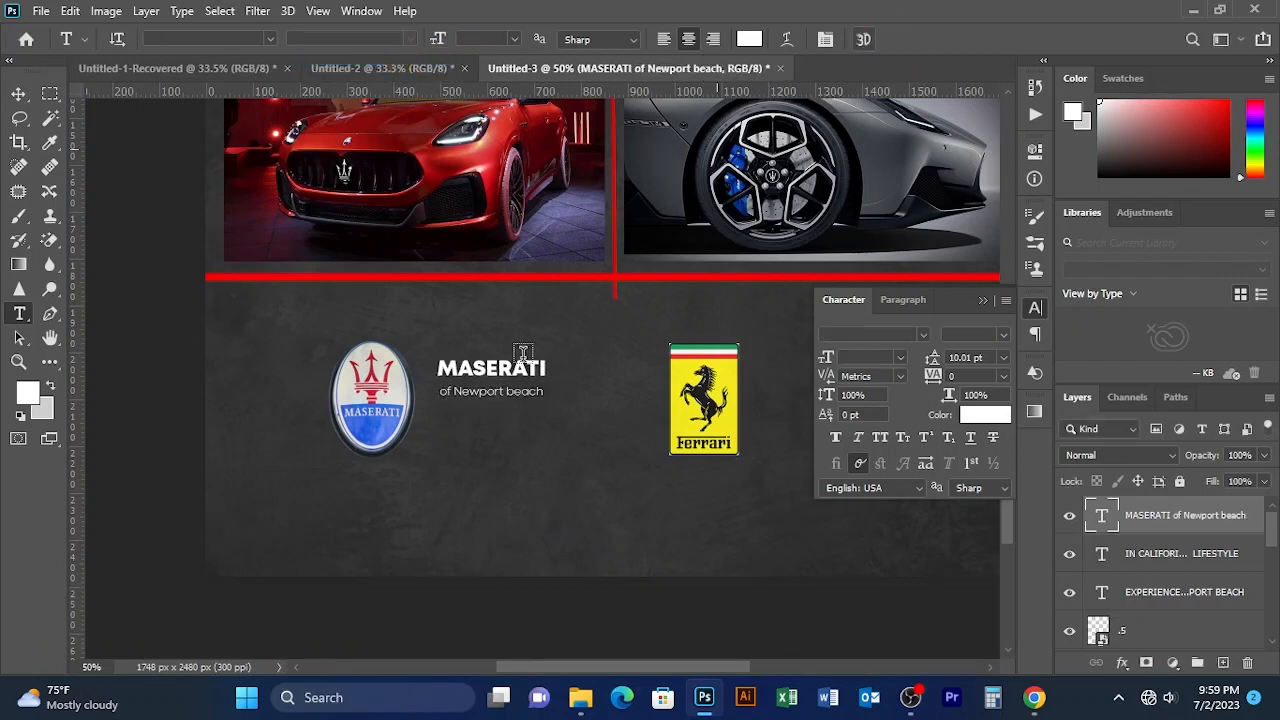
- Tighten the leading of both Maserati text lines to 6.01 pt
{"action": "left_click", "coordinate": [543, 391]}
{"action": "left_click_drag", "start_coordinate": [543, 391], "coordinate": [436, 352]}
{"action": "left_click_drag", "start_coordinate": [936, 359], "coordinate": [932, 359]}
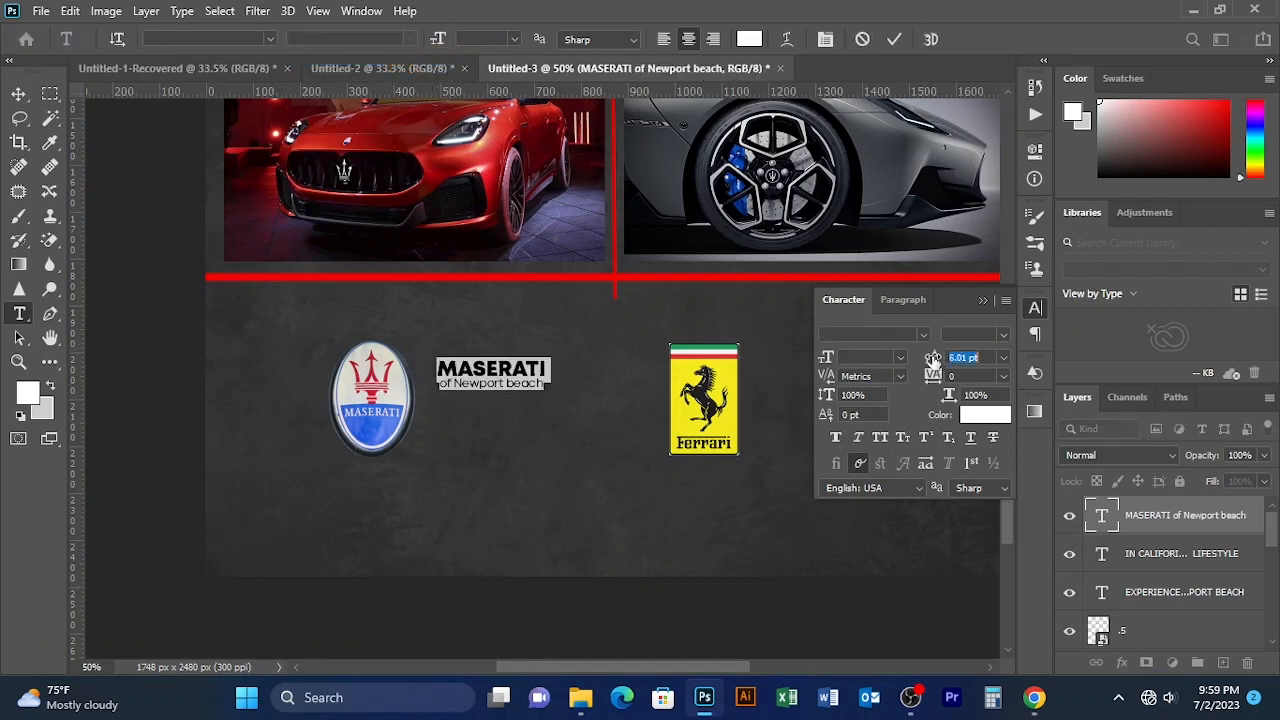
- Set the font size of the "of Newport beach" line to 8.78 pt
{"action": "left_click", "coordinate": [543, 386]}
{"action": "left_click_drag", "start_coordinate": [543, 386], "coordinate": [432, 382]}
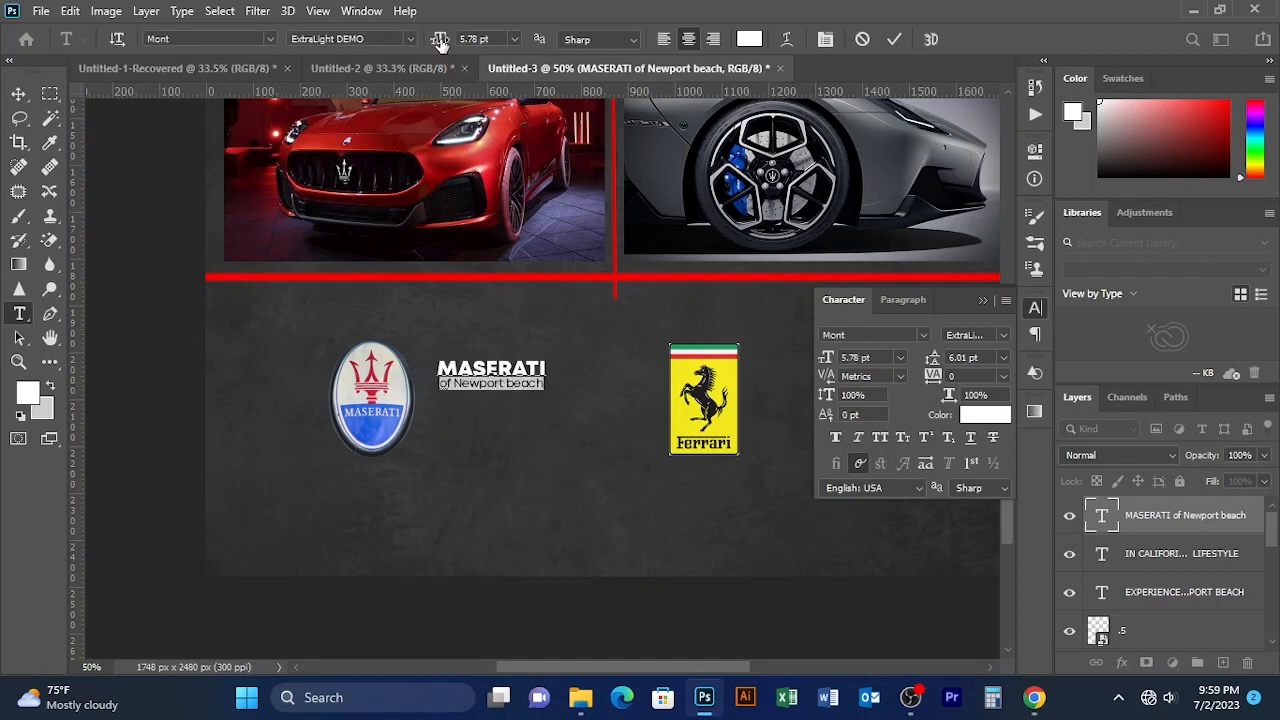
{"action": "left_click_drag", "start_coordinate": [440, 40], "coordinate": [445, 40]}
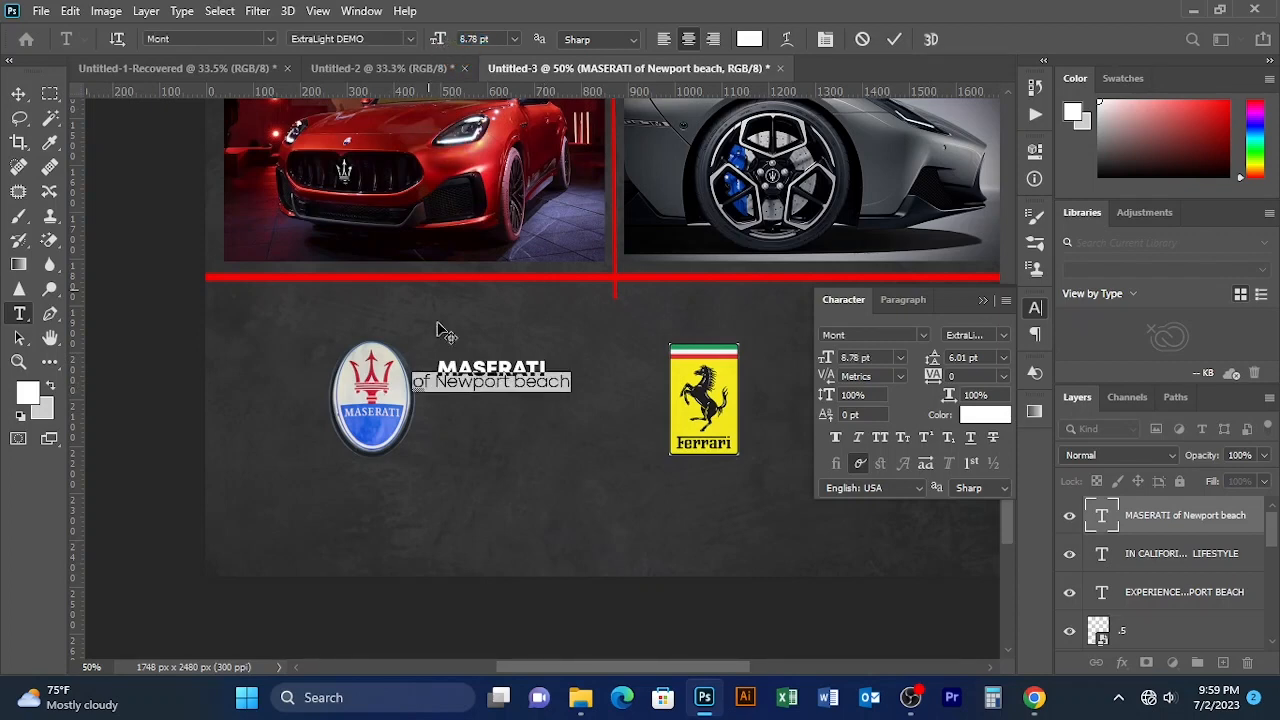
- Enlarge the word "MASERATI" to 14.78 pt to match the width of the line below it
{"action": "left_click", "coordinate": [441, 368]}
{"action": "left_click_drag", "start_coordinate": [546, 368], "coordinate": [436, 370]}
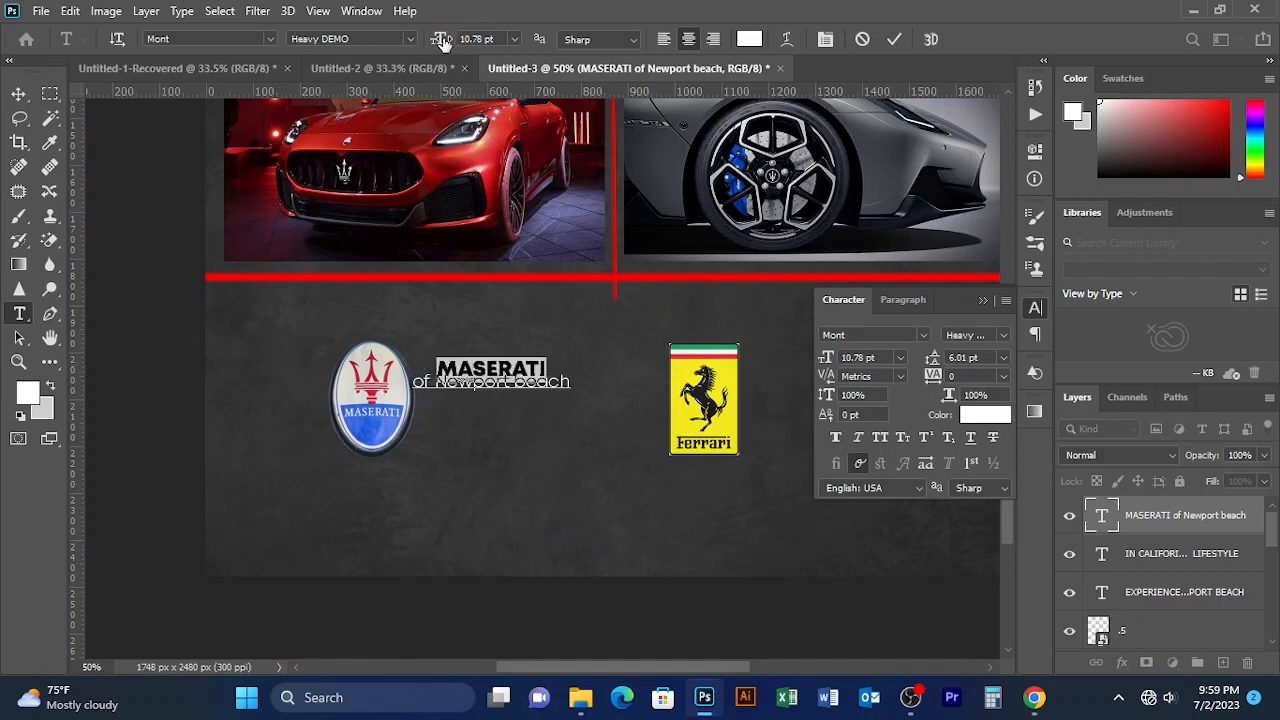
{"action": "left_click_drag", "start_coordinate": [444, 42], "coordinate": [448, 45]}
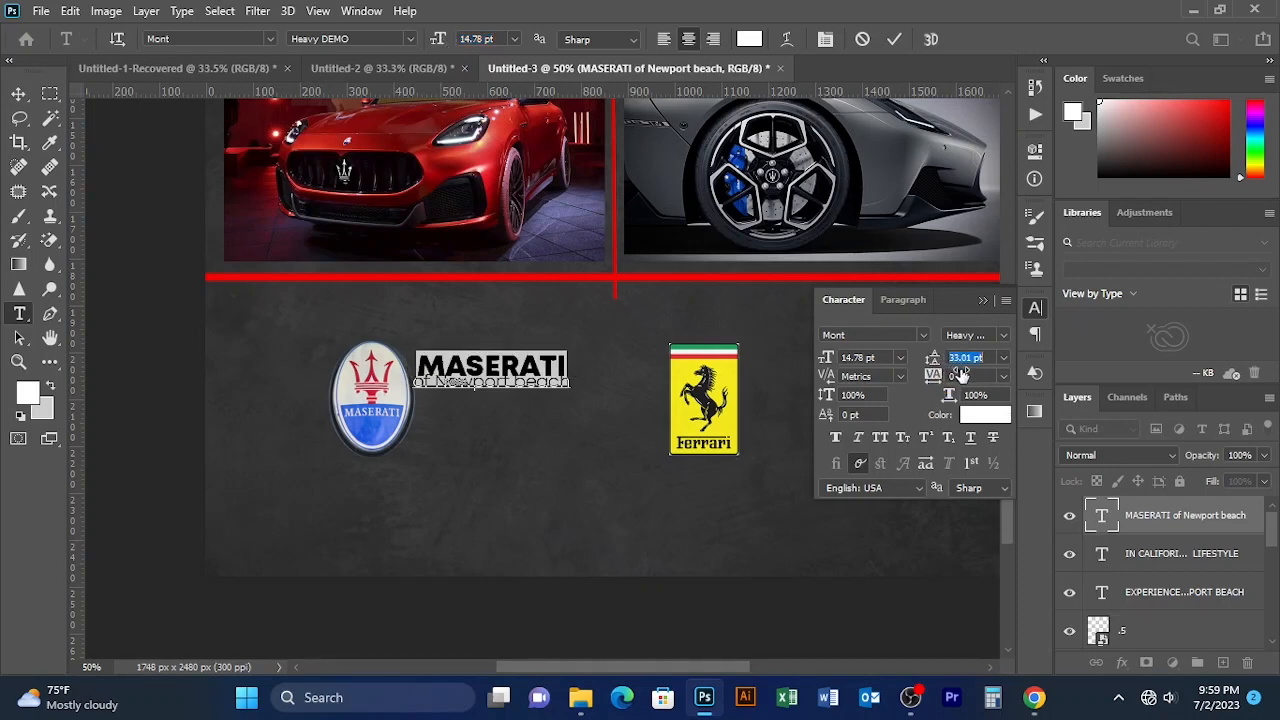
{"action": "left_click", "coordinate": [894, 39]}
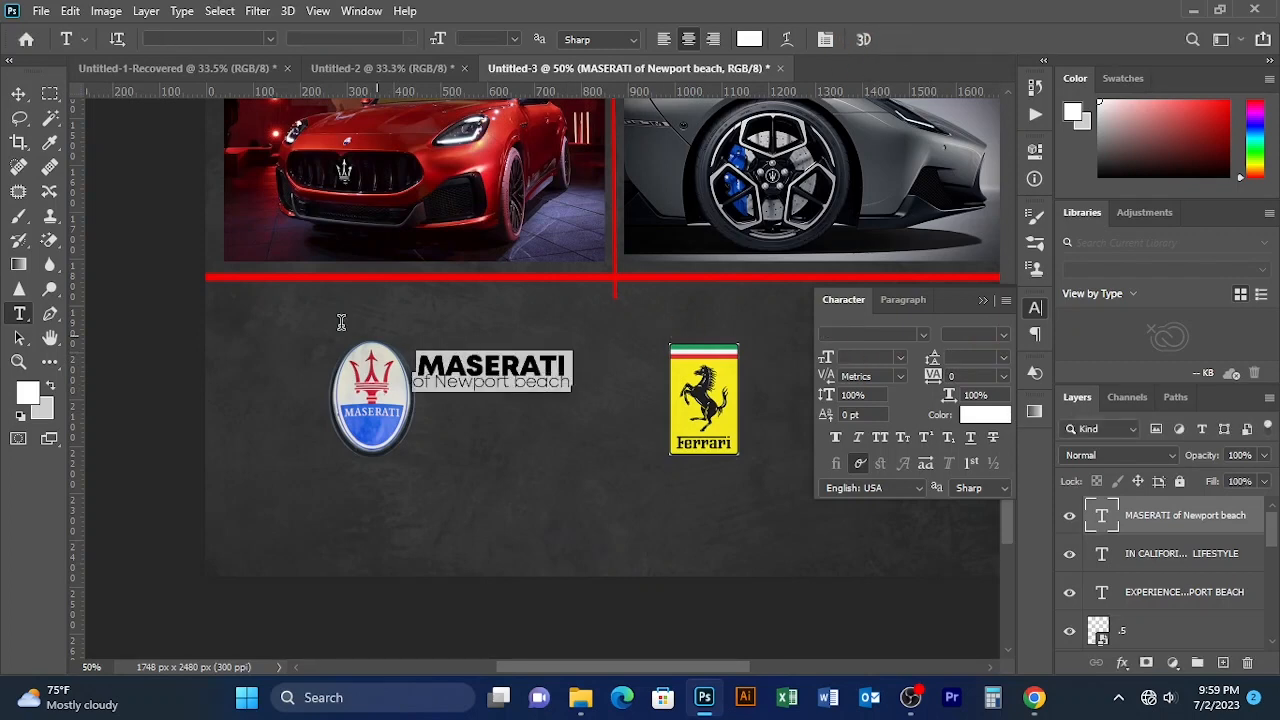
- Set the leading of both text lines to 9.01 pt and move the text about 26 px right and 49 px down beside the Maserati logo
{"action": "left_click_drag", "start_coordinate": [938, 362], "coordinate": [943, 362]}
{"action": "left_click", "coordinate": [894, 39]}
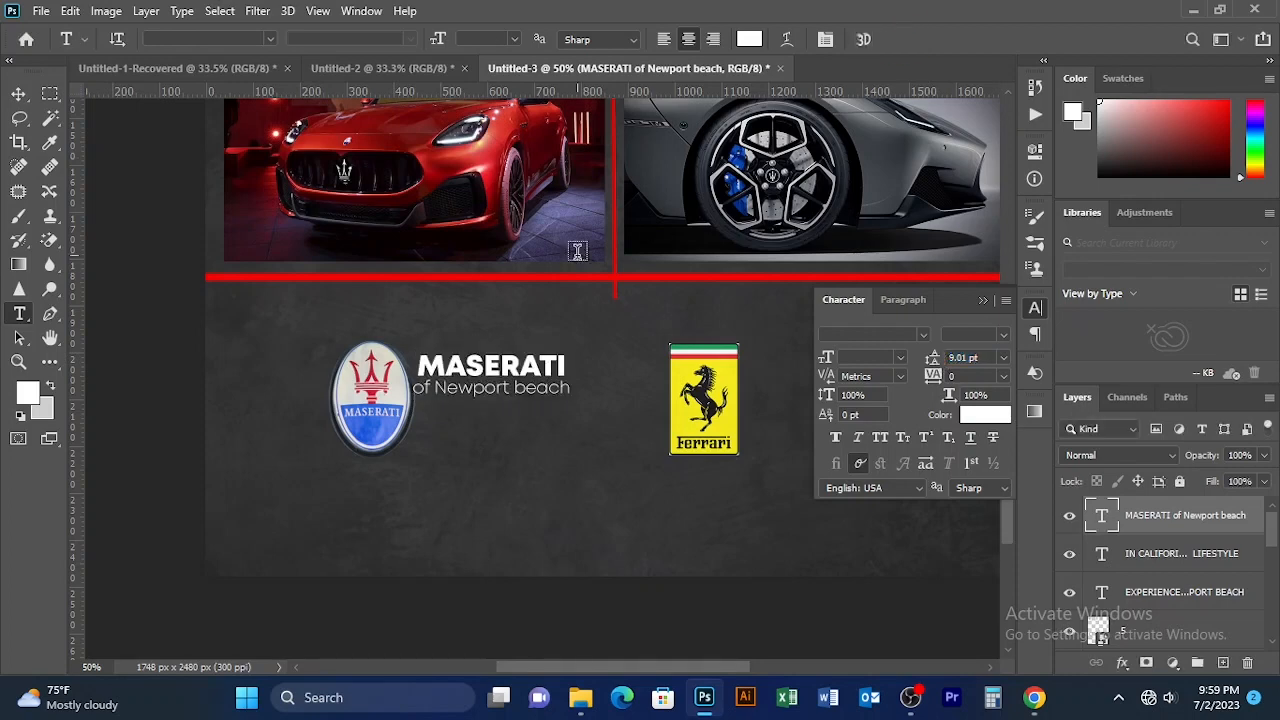
{"action": "key", "text": "v"}
{"action": "left_click_drag", "start_coordinate": [477, 367], "coordinate": [487, 394]}
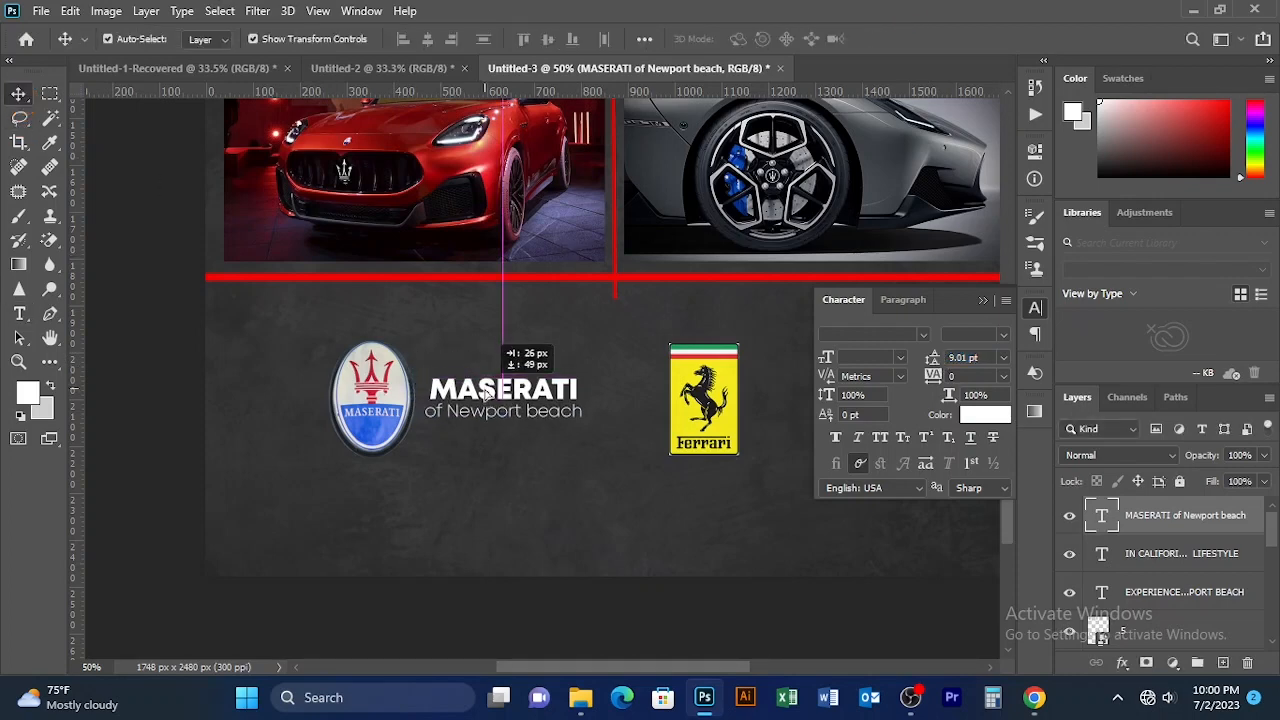
{"action": "double_click", "coordinate": [983, 300]}
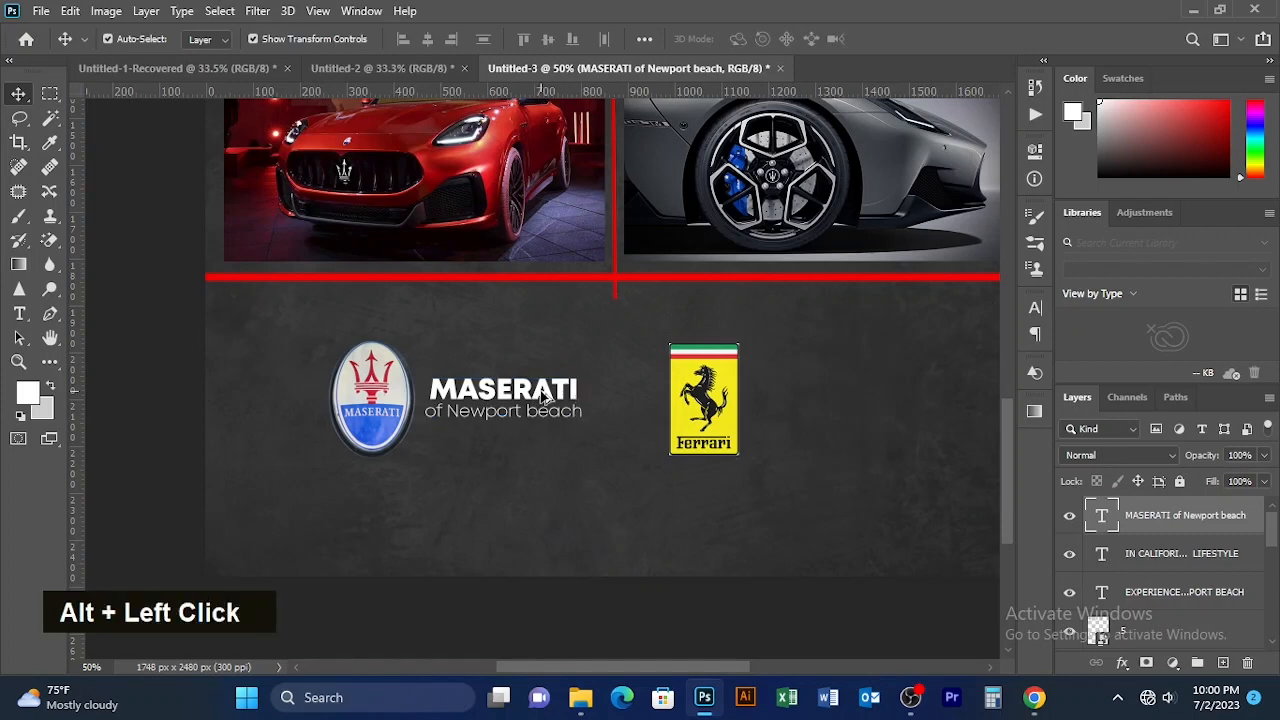
- Duplicate the Maserati text beside the Ferrari logo and change the copy's word "MASERATI" to "FERRARI"
{"action": "left_click_drag", "start_coordinate": [537, 398], "coordinate": [768, 400]}
{"action": "key", "text": "t"}
{"action": "type", "text": "ferrari"}
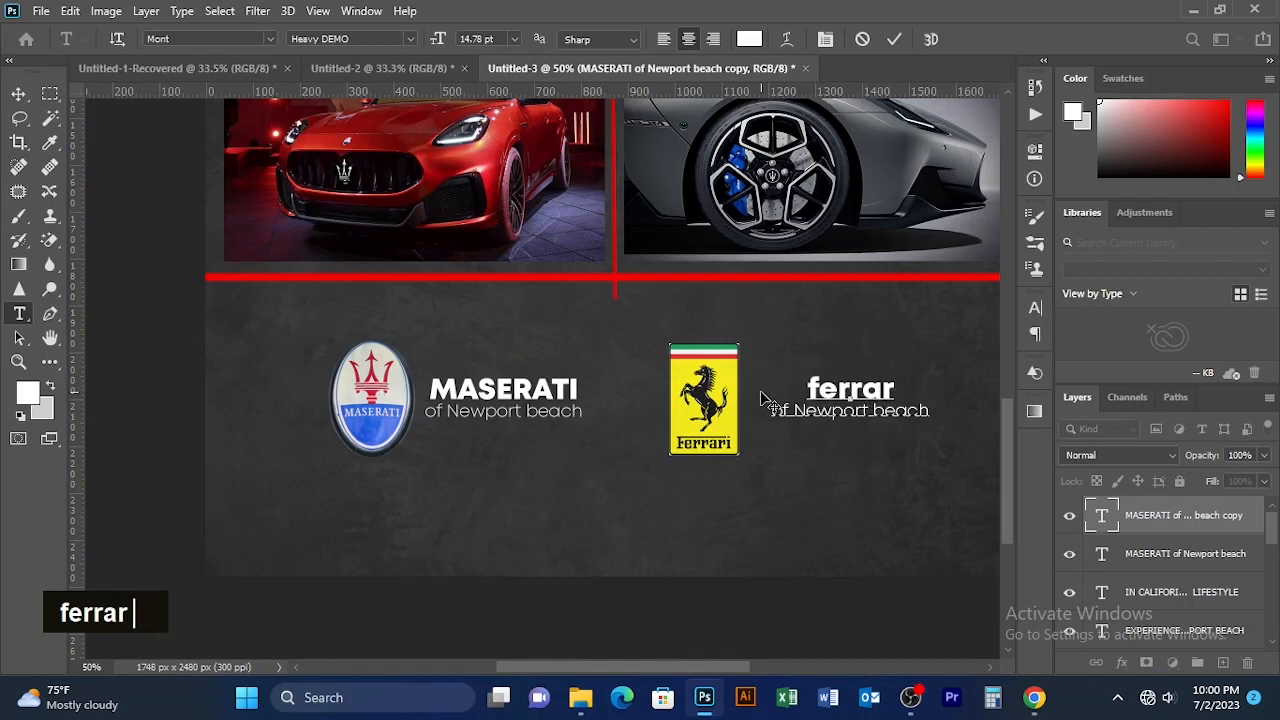
{"action": "key", "text": "BackSpace"}
{"action": "key", "text": "BackSpace"}
{"action": "key", "text": "BackSpace"}
{"action": "key", "text": "BackSpace"}
{"action": "key", "text": "BackSpace"}
{"action": "key", "text": "BackSpace"}
{"action": "key", "text": "BackSpace"}
{"action": "key", "text": "Caps_Lock"}
{"action": "type", "text": "F"}
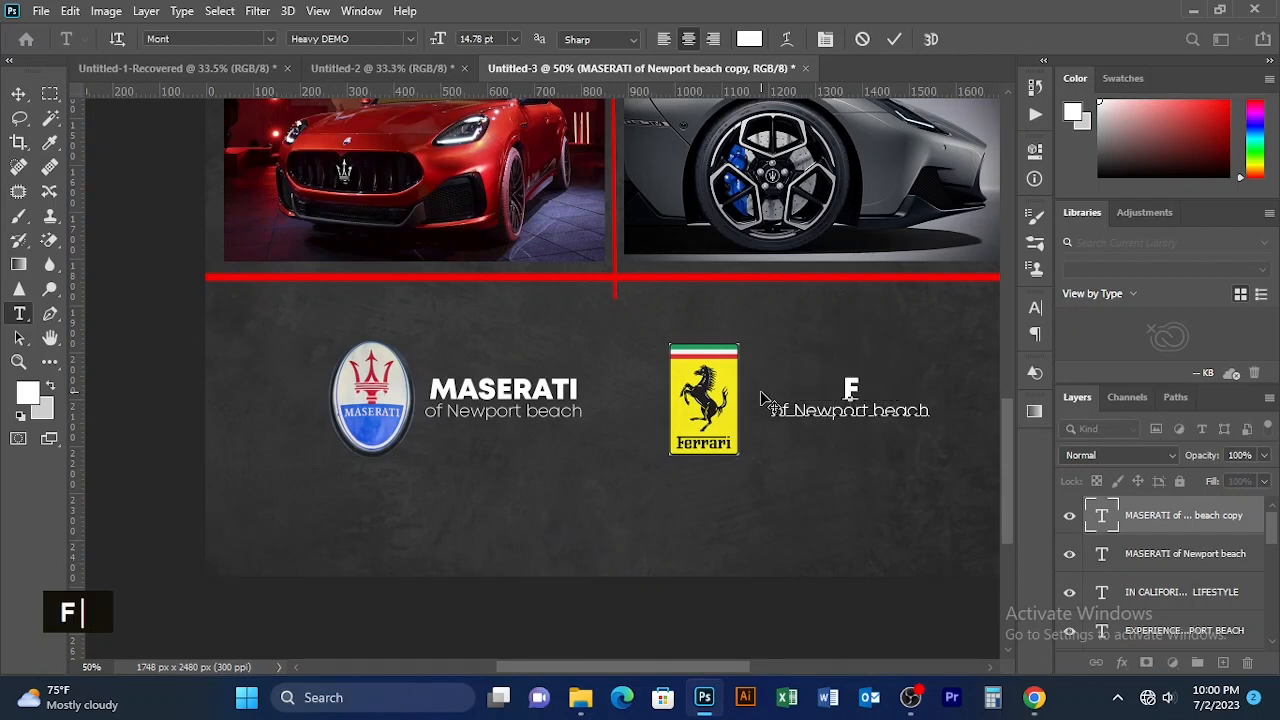
{"action": "type", "text": "ERRARI"}
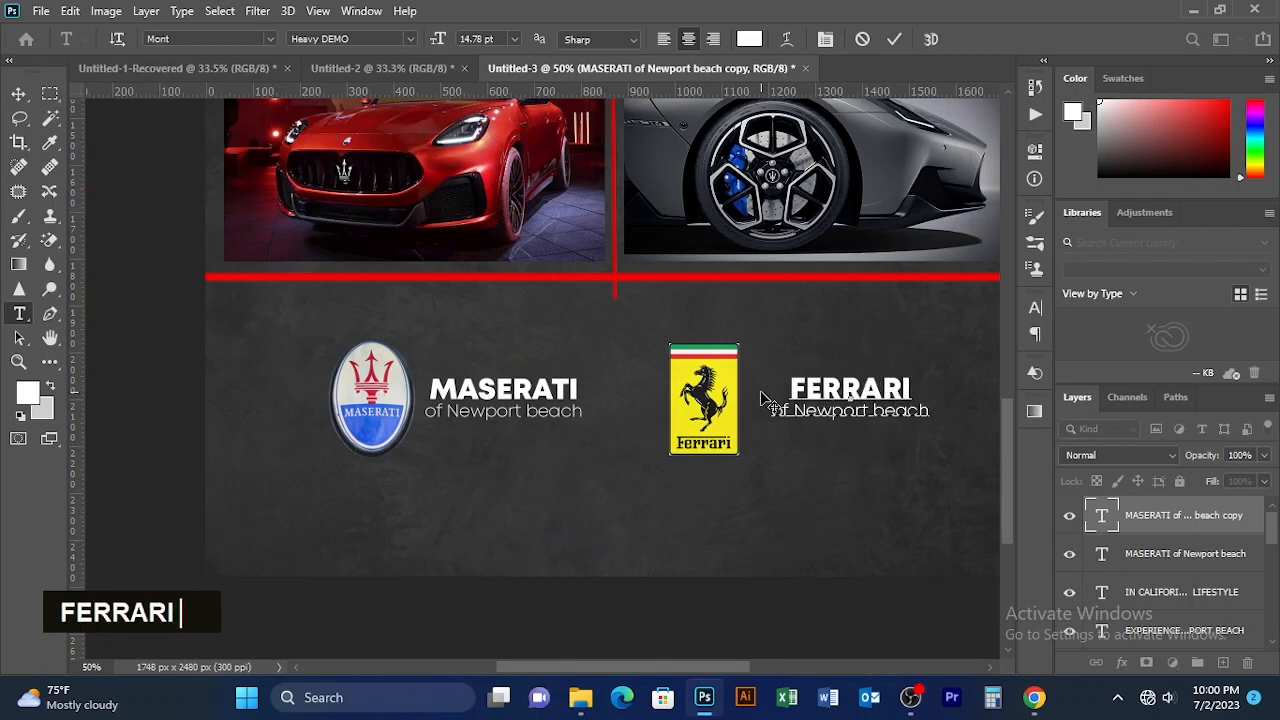
- Enlarge the word "FERRARI" to 18.78 pt to match the width of the line below it
{"action": "left_click_drag", "start_coordinate": [906, 387], "coordinate": [788, 390]}
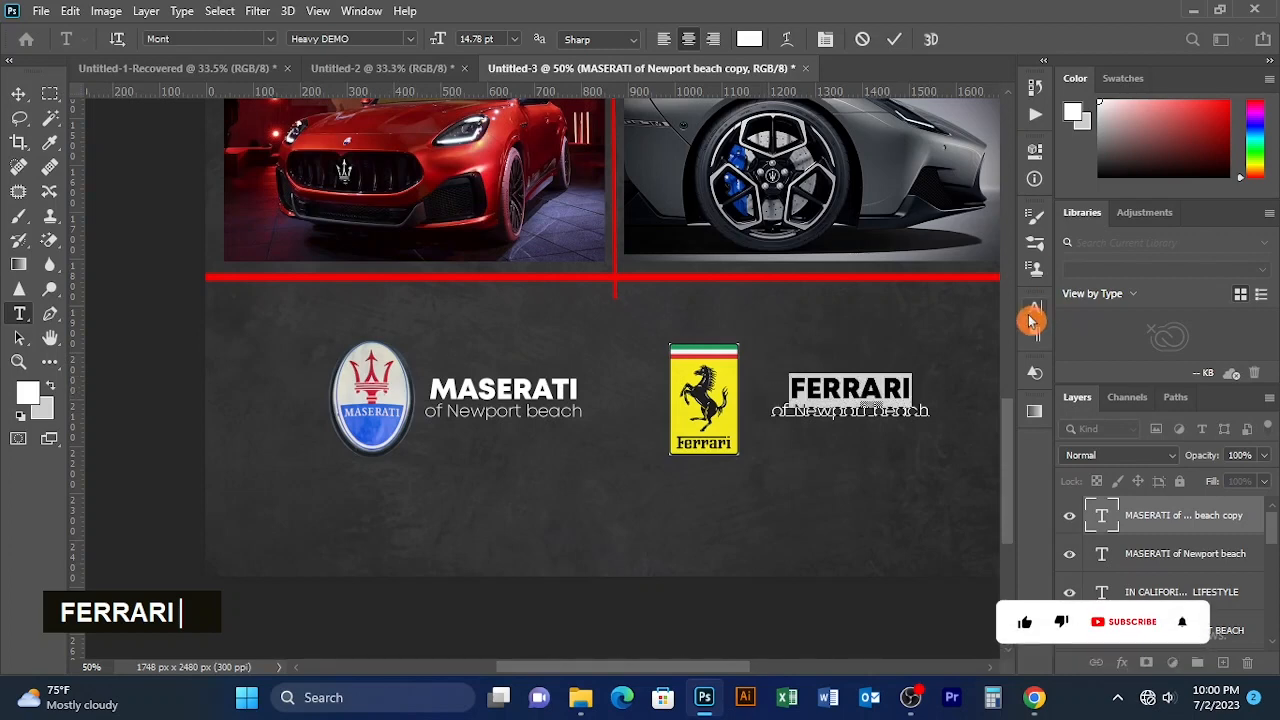
{"action": "left_click_drag", "start_coordinate": [437, 45], "coordinate": [440, 45]}
{"action": "left_click", "coordinate": [895, 42]}
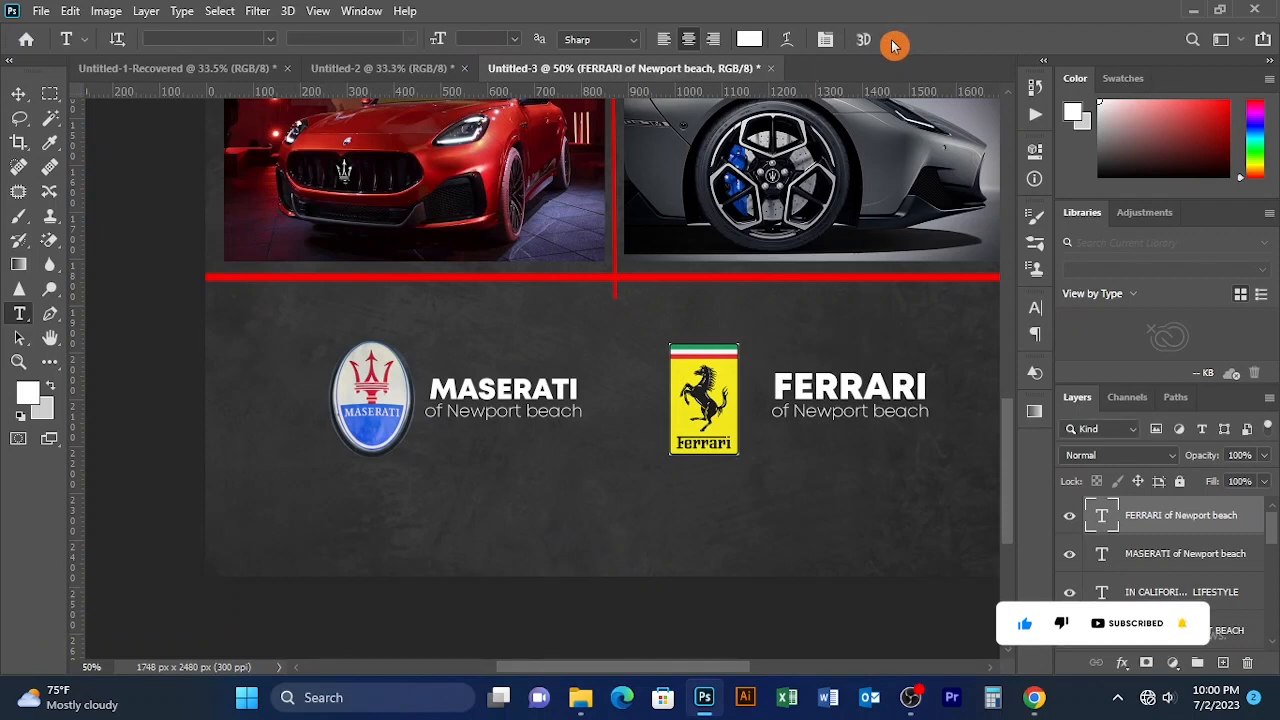
{"action": "left_click", "coordinate": [18, 93]}
{"action": "left_click", "coordinate": [788, 326]}
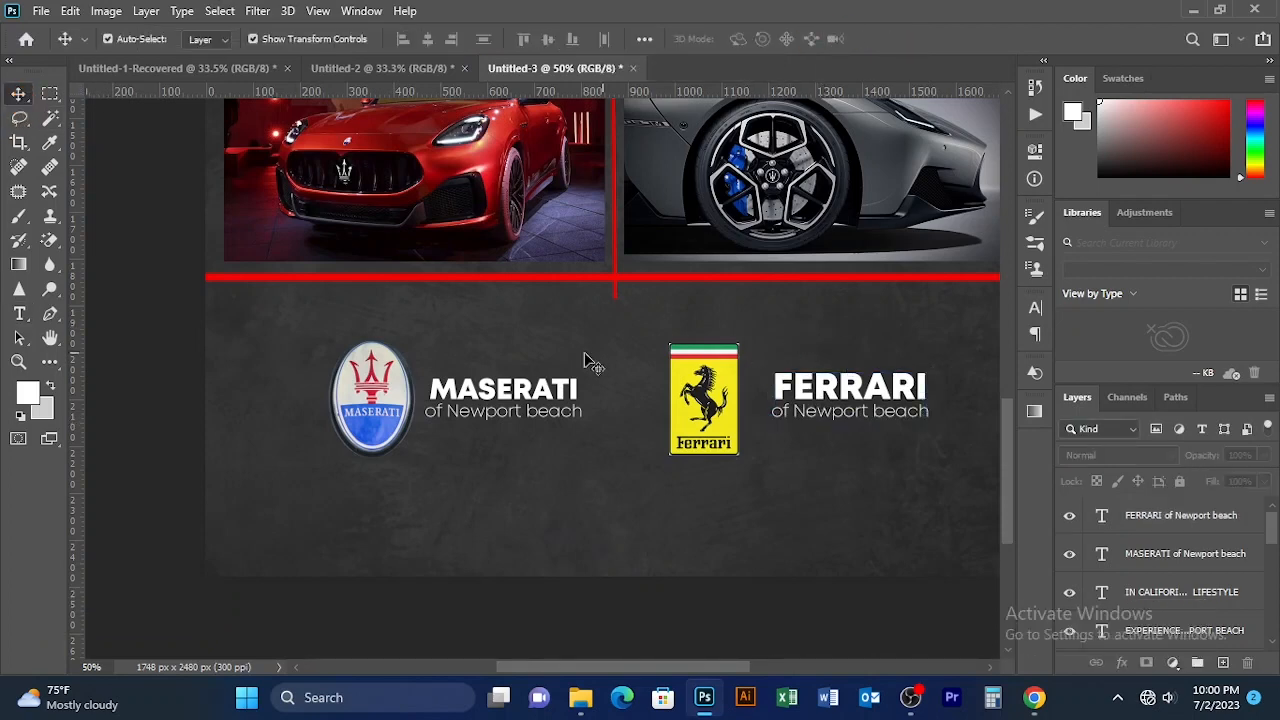
- Add a wide two-line Lorem ipsum paragraph at 5.78 pt below the two brand logos
{"action": "key", "text": "space"}
{"action": "left_click_drag", "start_coordinate": [614, 423], "coordinate": [586, 330]}
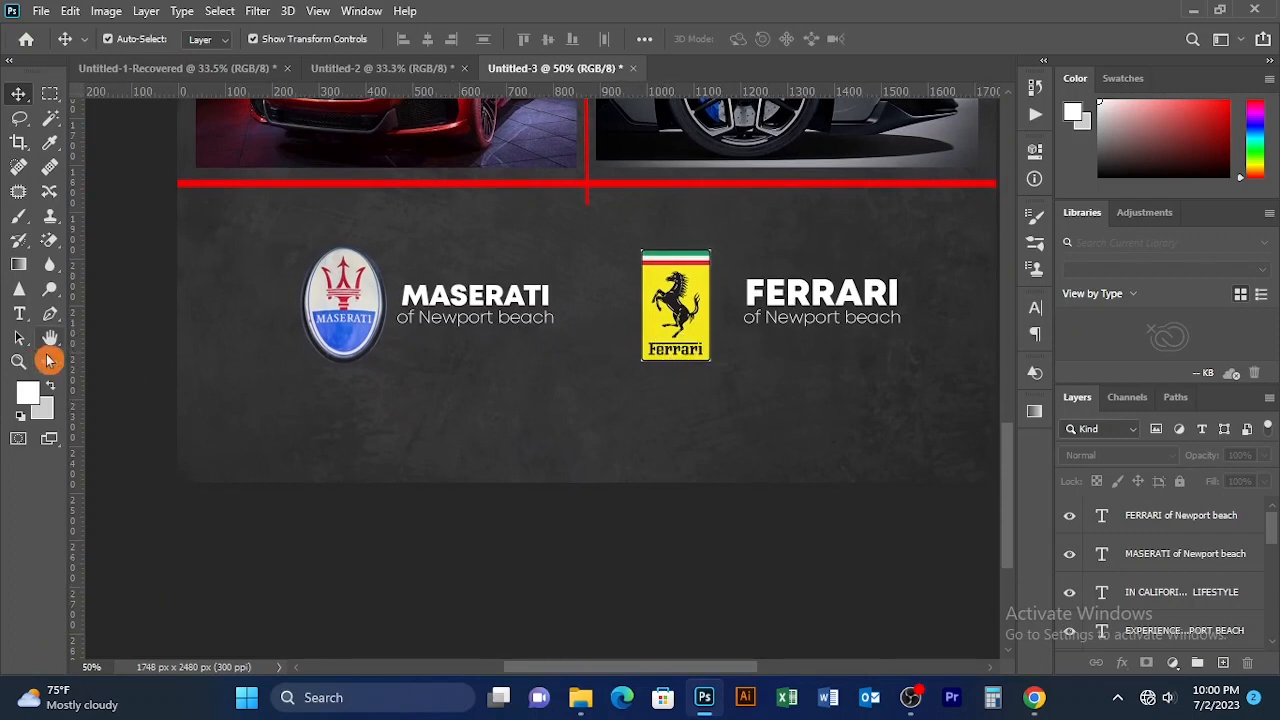
{"action": "left_click", "coordinate": [19, 313]}
{"action": "left_click_drag", "start_coordinate": [253, 424], "coordinate": [922, 440]}
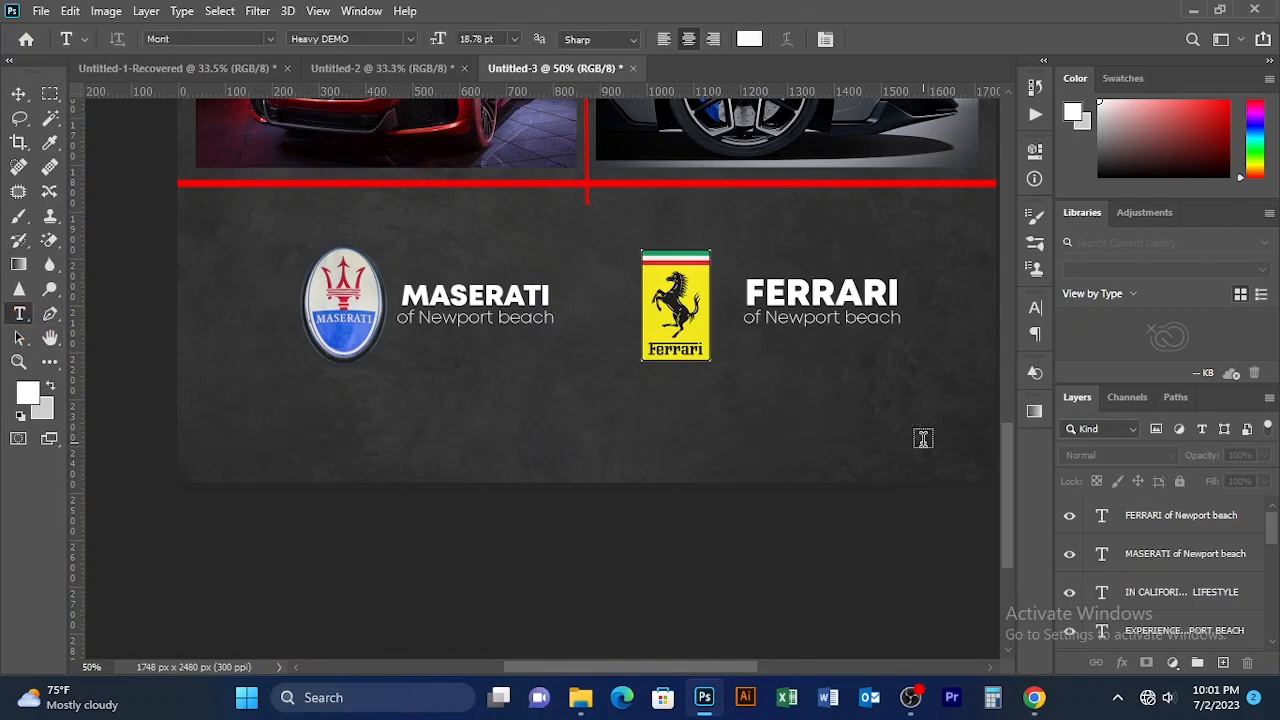
{"action": "left_click_drag", "start_coordinate": [440, 38], "coordinate": [432, 38]}
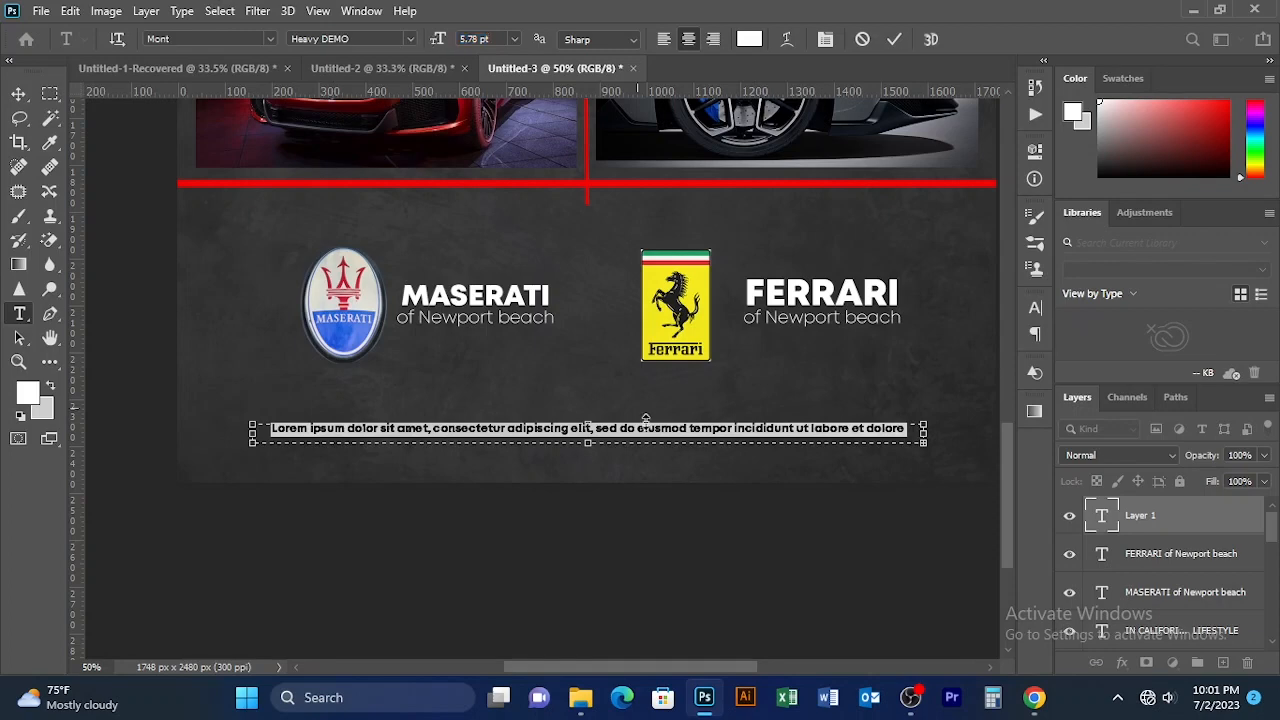
{"action": "left_click_drag", "start_coordinate": [588, 447], "coordinate": [634, 399]}
{"action": "left_click", "coordinate": [894, 39]}
{"action": "left_click", "coordinate": [18, 93]}
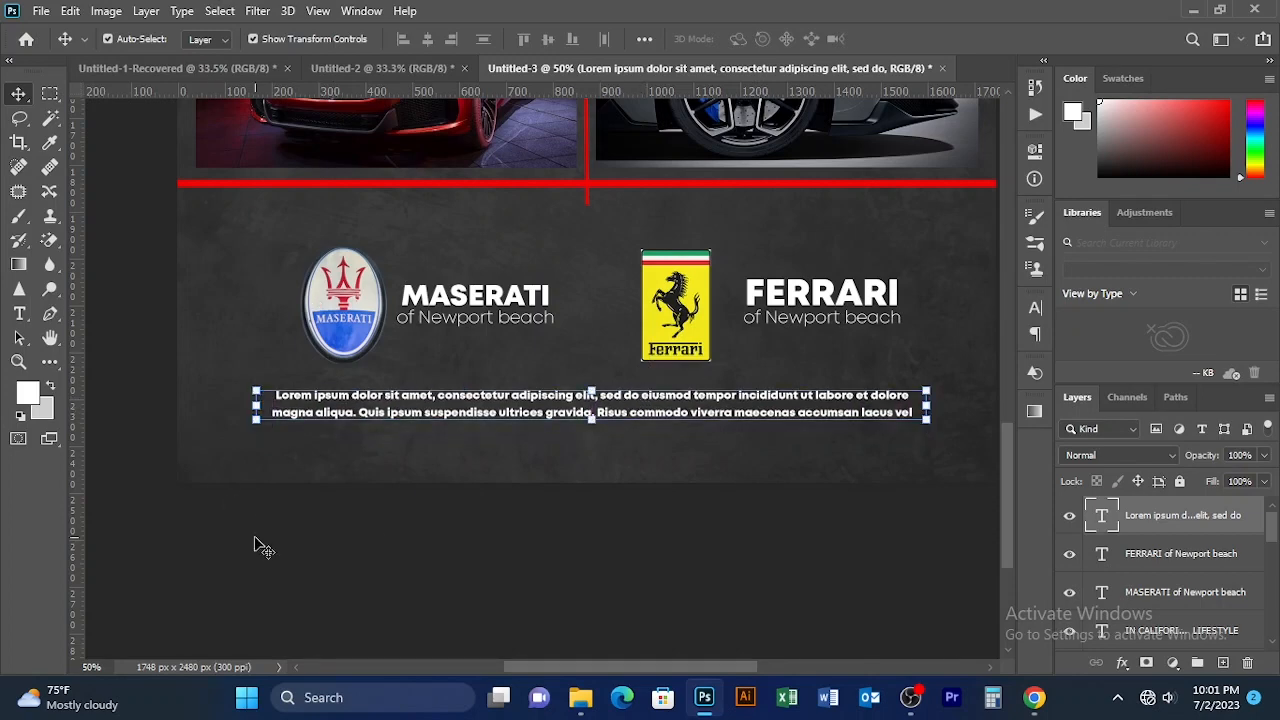
- Shift both logos, their labels and the paragraph slightly upward together
{"action": "left_click_drag", "start_coordinate": [255, 545], "coordinate": [914, 251]}
{"action": "left_click_drag", "start_coordinate": [672, 300], "coordinate": [672, 287]}
{"action": "left_click", "coordinate": [584, 580]}
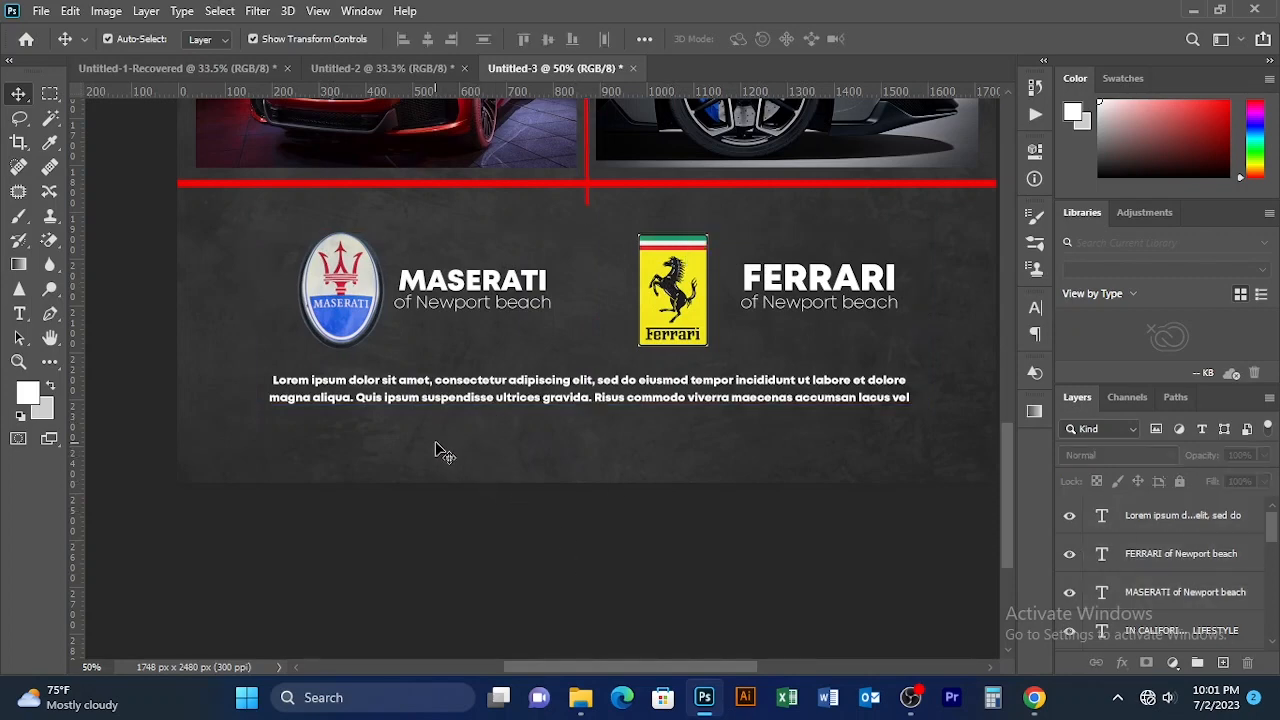
{"action": "key", "text": "t"}
{"action": "left_click", "coordinate": [471, 441]}
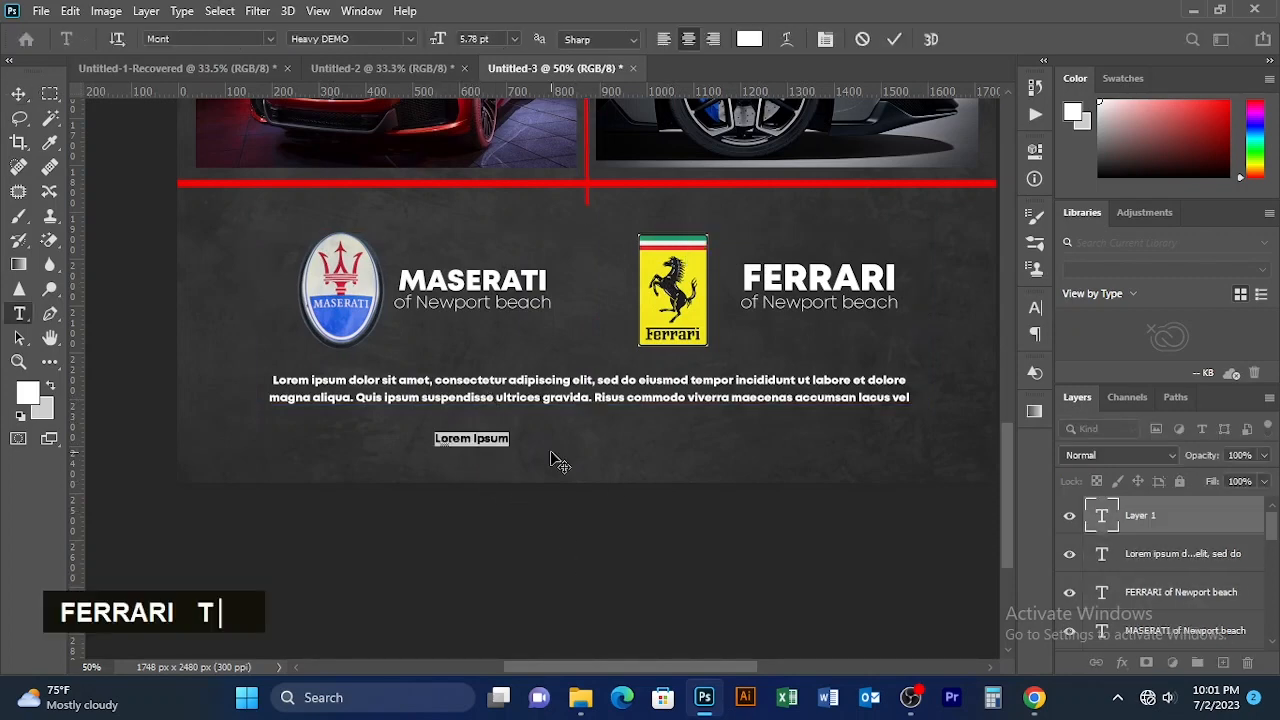
{"action": "type", "text": "www"}
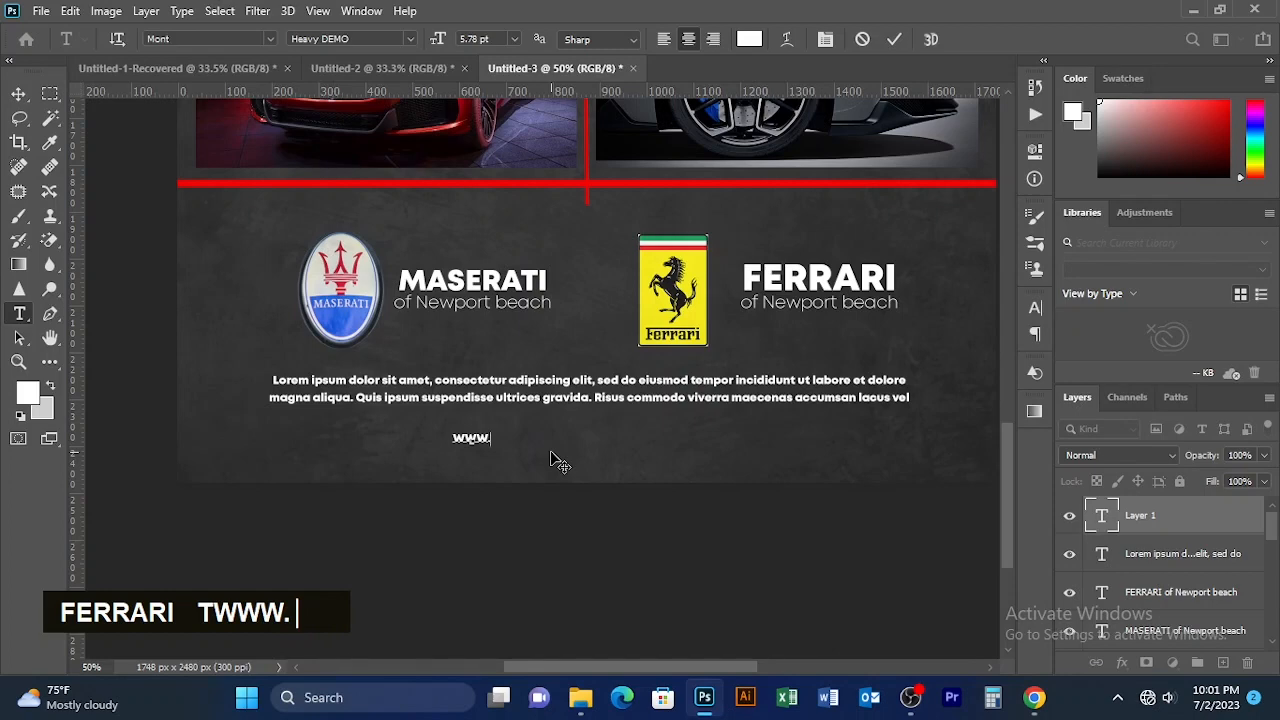
{"action": "type", "text": ".newportbea"}
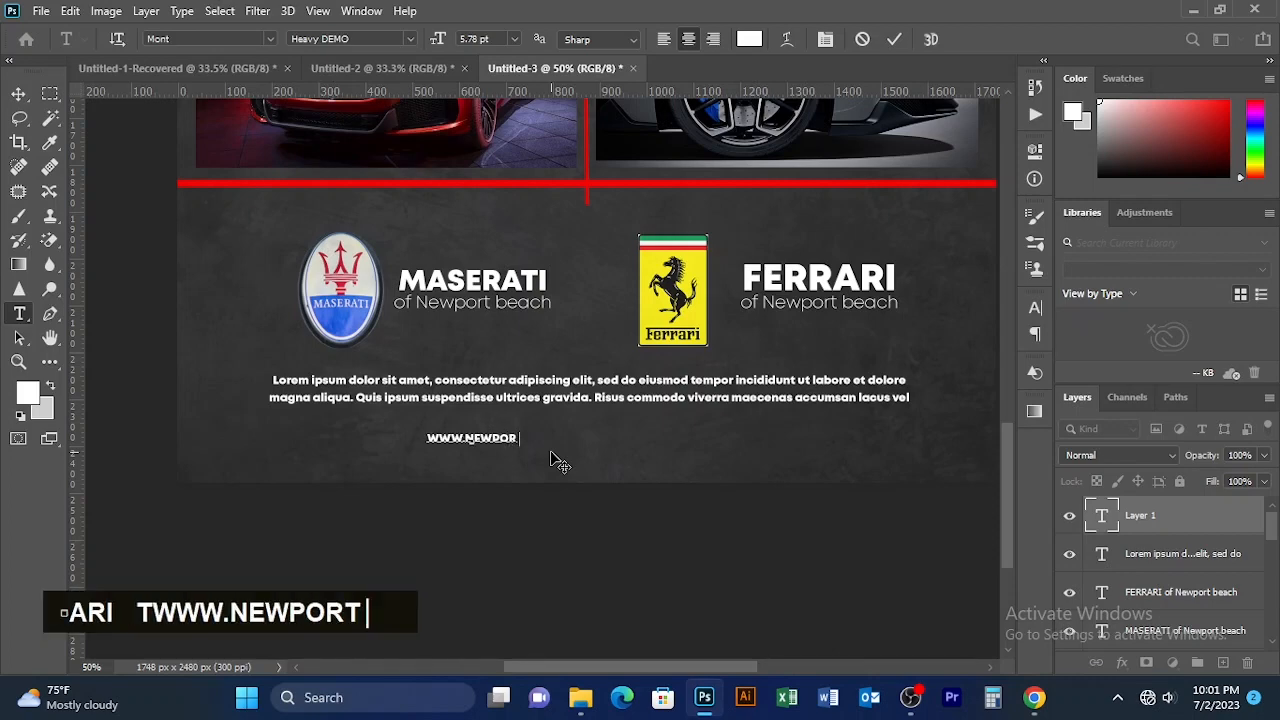
{"action": "key", "text": "BackSpace"}
{"action": "key", "text": "BackSpace"}
{"action": "key", "text": "BackSpace"}
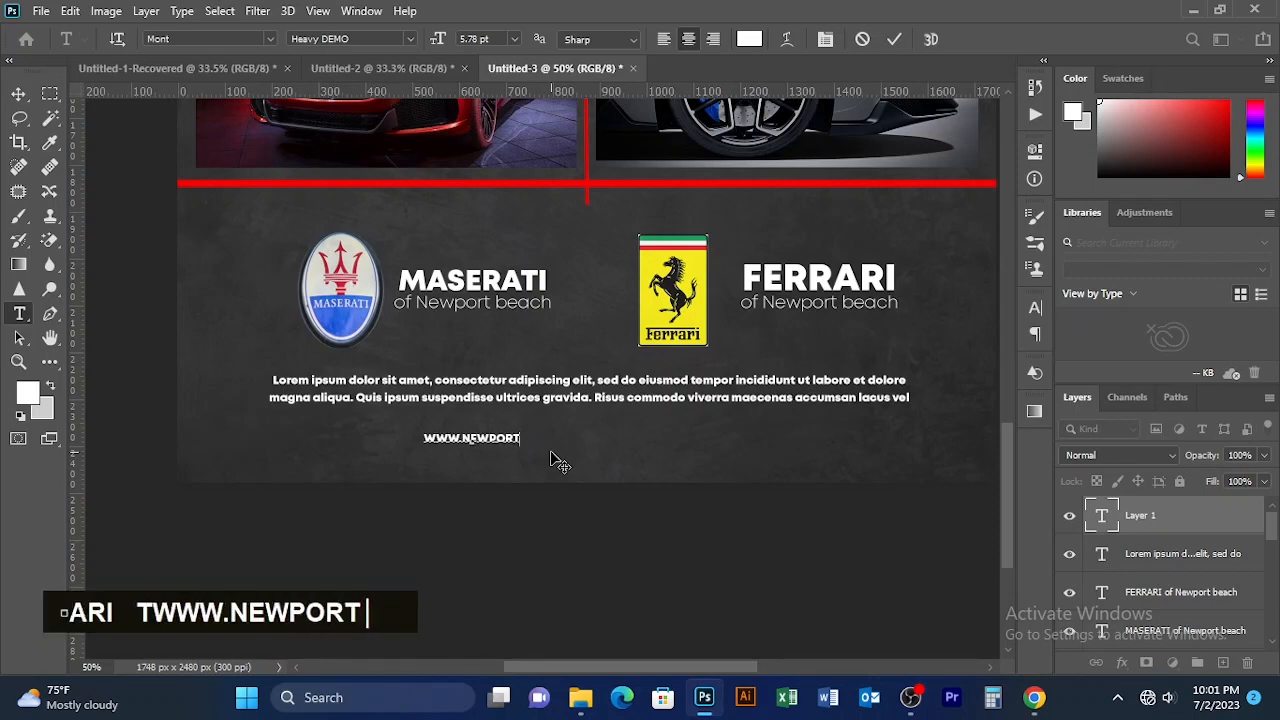
{"action": "key", "text": "BackSpace"}
{"action": "key", "text": "BackSpace"}
{"action": "key", "text": "BackSpace"}
{"action": "key", "text": "BackSpace"}
{"action": "key", "text": "BackSpace"}
{"action": "key", "text": "BackSpace"}
{"action": "key", "text": "BackSpace"}
{"action": "key", "text": "BackSpace"}
{"action": "key", "text": "BackSpace"}
{"action": "key", "text": "BackSpace"}
{"action": "key", "text": "BackSpace"}
{"action": "key", "text": "Caps_Lock"}
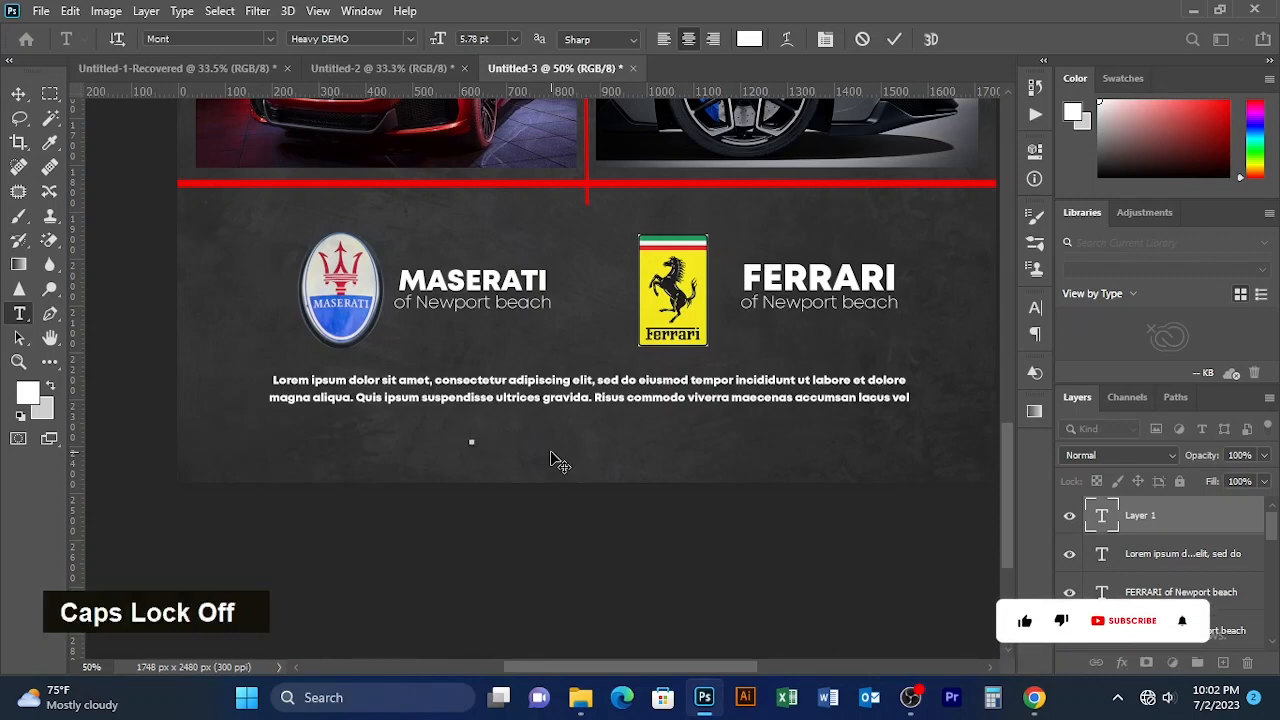
{"action": "type", "text": "www.newportb"}
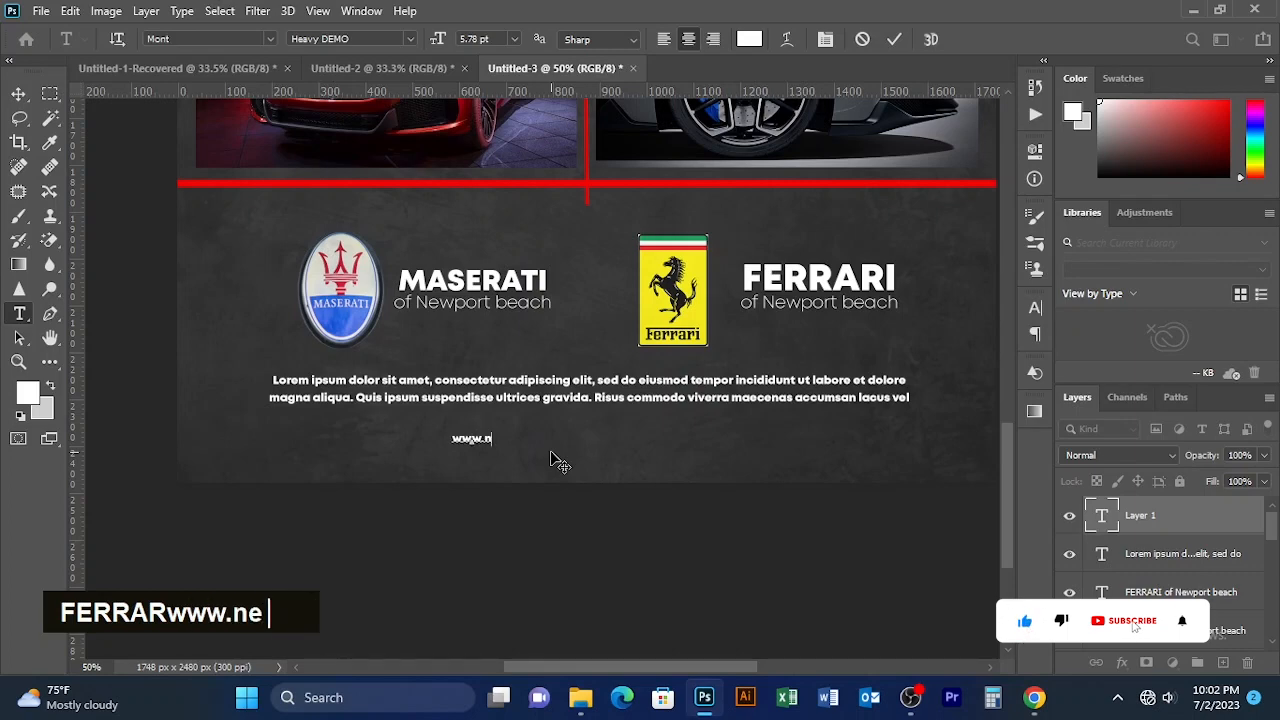
{"action": "key", "text": "BackSpace"}
{"action": "type", "text": "portbeach.com"}
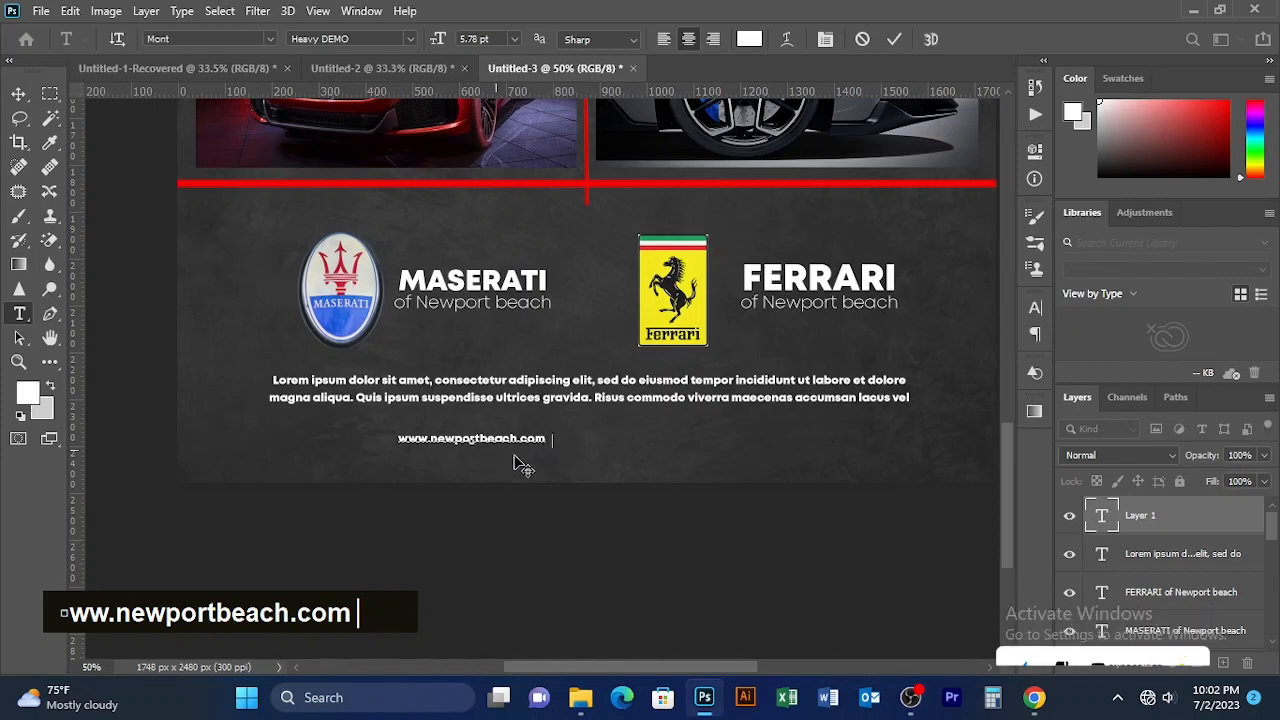
- Centre the website line under the paragraph and set its font size to 7.78 pt
{"action": "left_click_drag", "start_coordinate": [523, 463], "coordinate": [476, 436]}
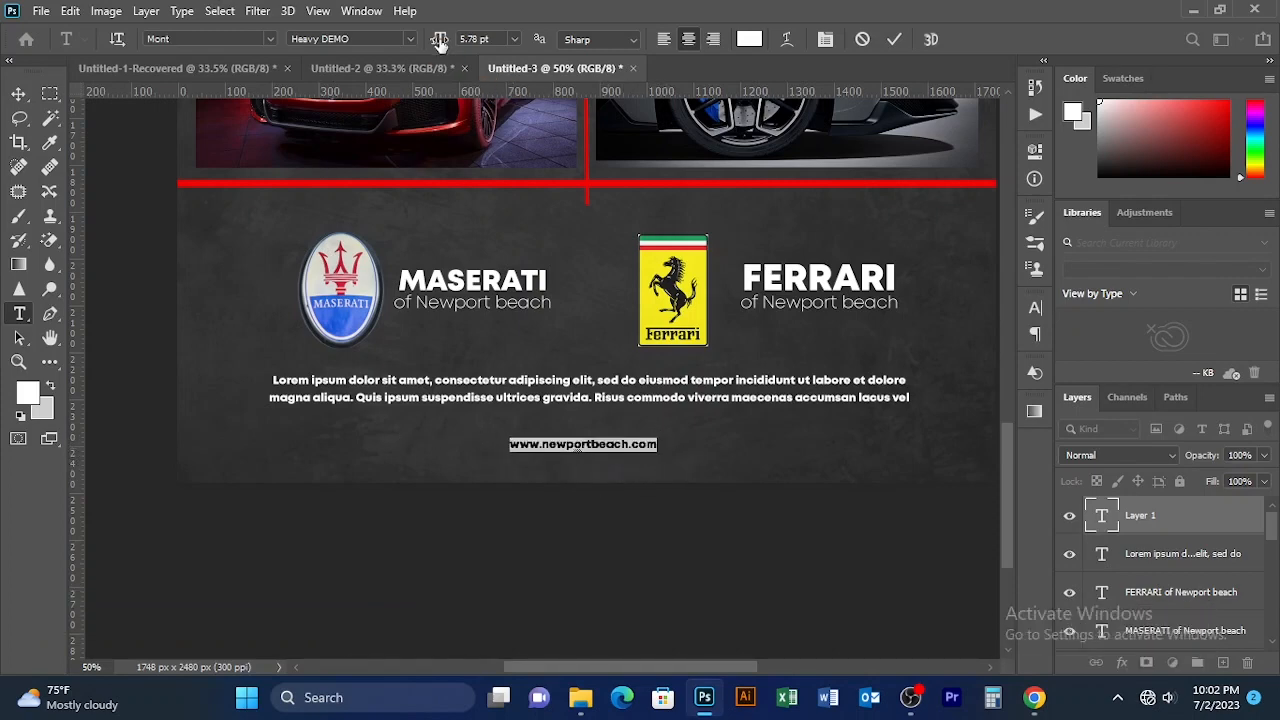
{"action": "left_click_drag", "start_coordinate": [440, 45], "coordinate": [450, 40]}
{"action": "left_click", "coordinate": [894, 39]}
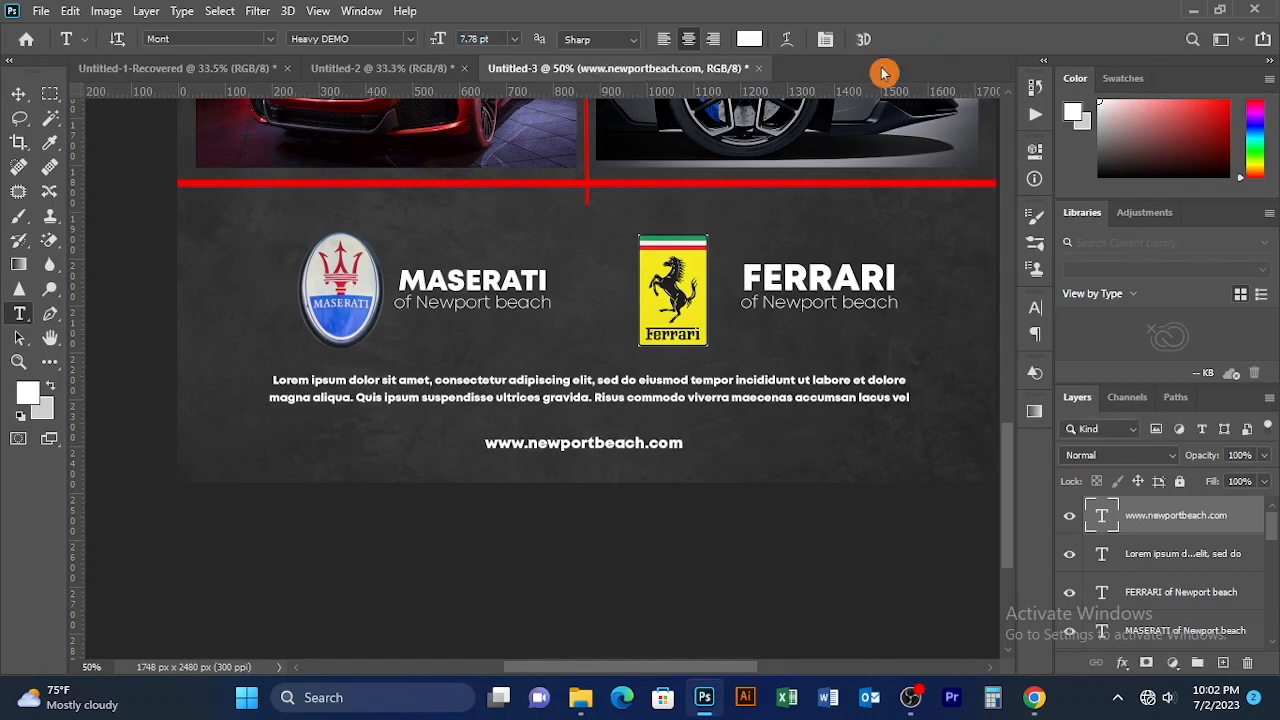
{"action": "left_click", "coordinate": [26, 95]}
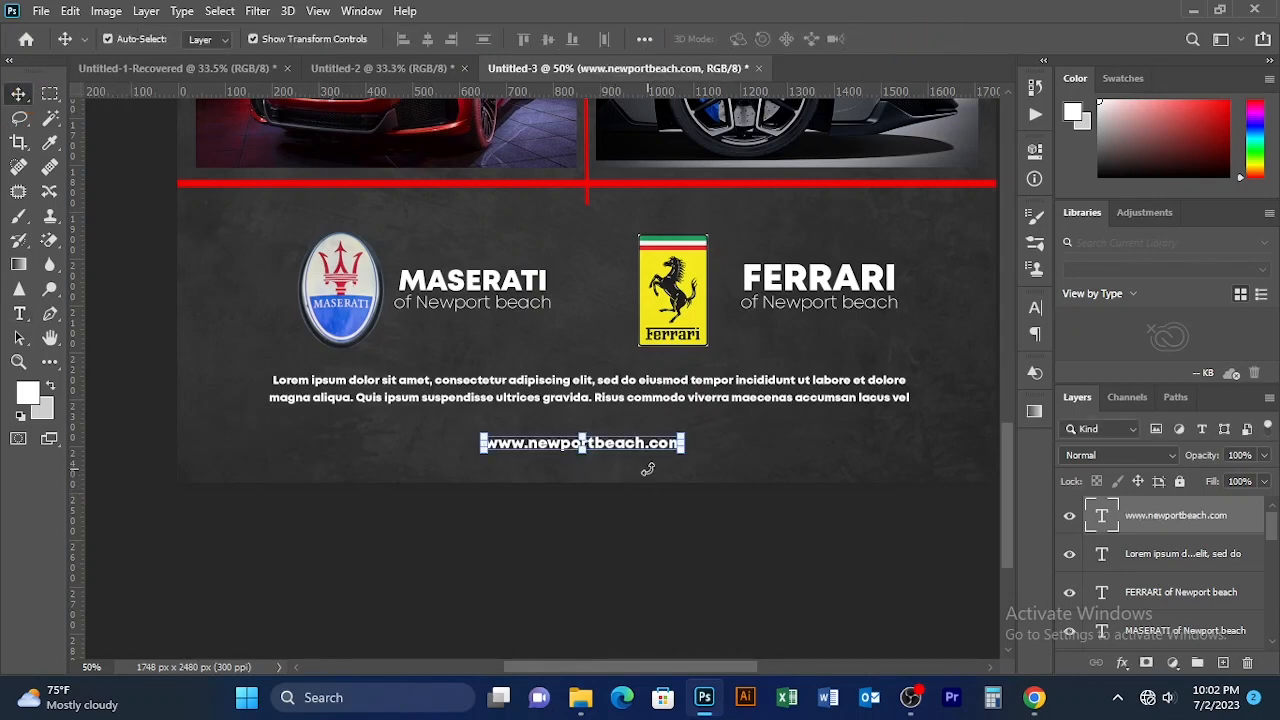
- Try to recolour the website line with the red f20505 sampled from the divider bars
{"action": "key", "text": "t"}
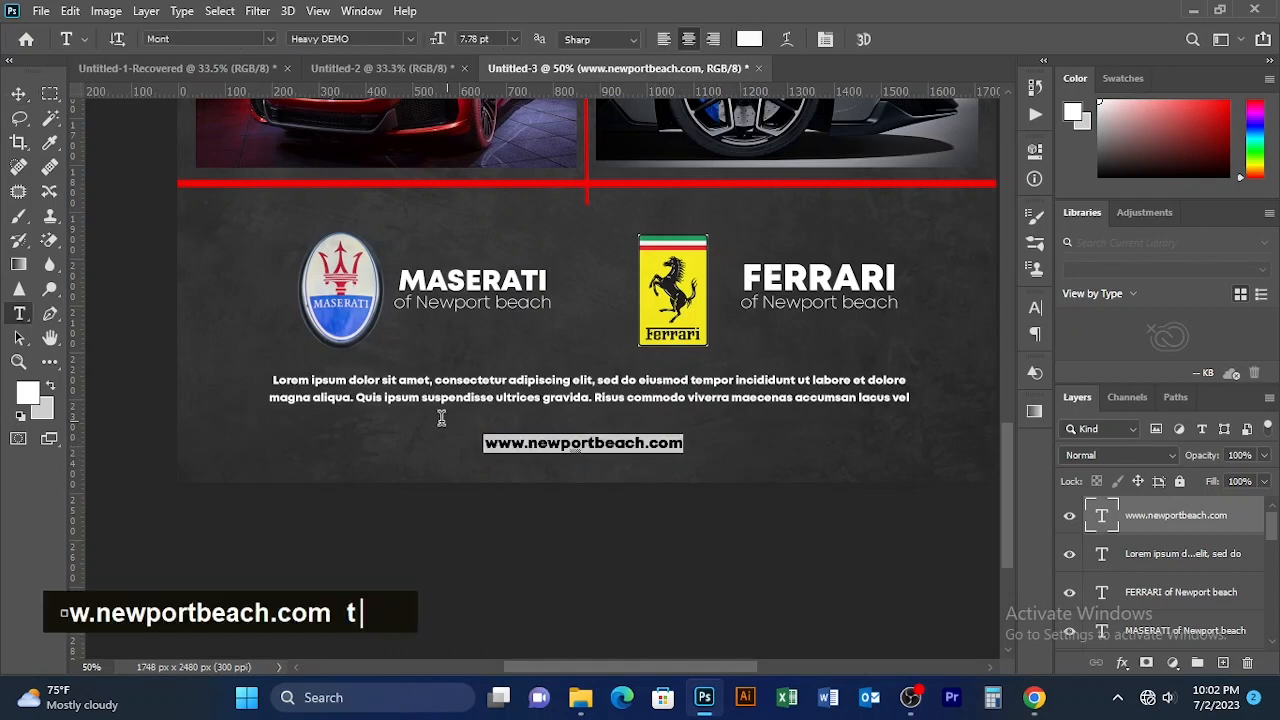
{"action": "left_click", "coordinate": [749, 39]}
{"action": "left_click_drag", "start_coordinate": [859, 263], "coordinate": [1072, 170]}
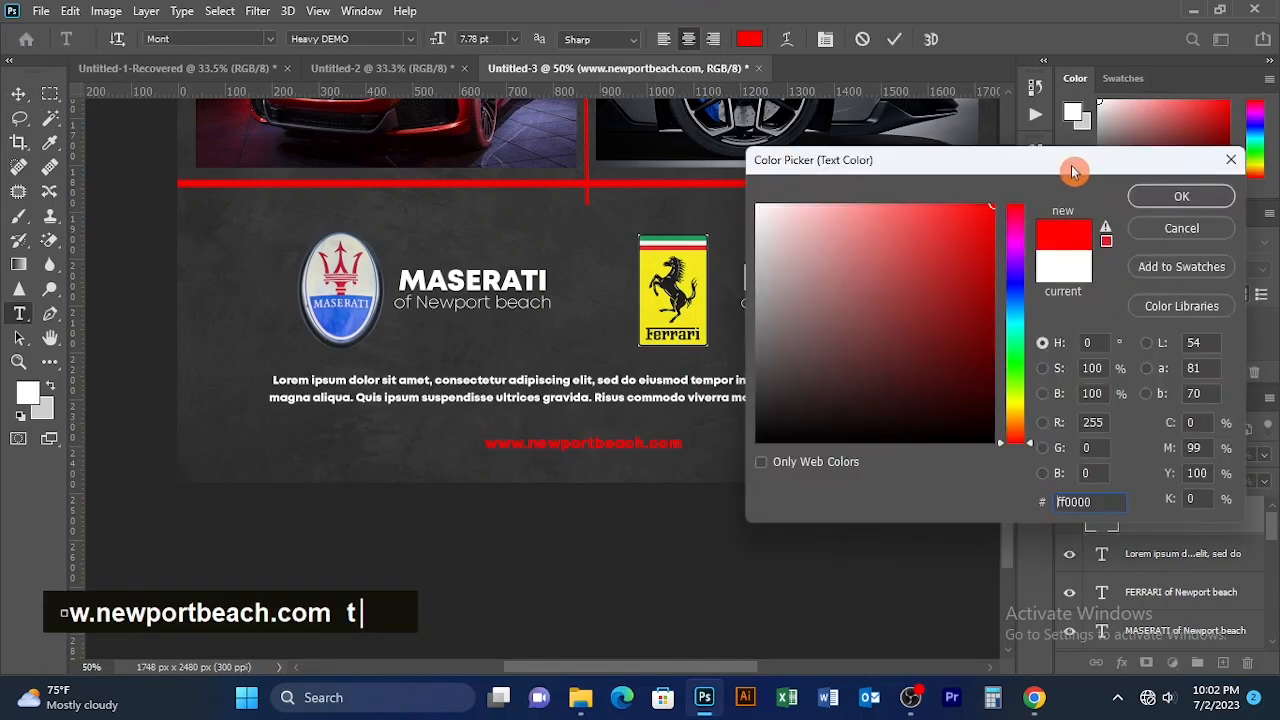
{"action": "left_click", "coordinate": [590, 183]}
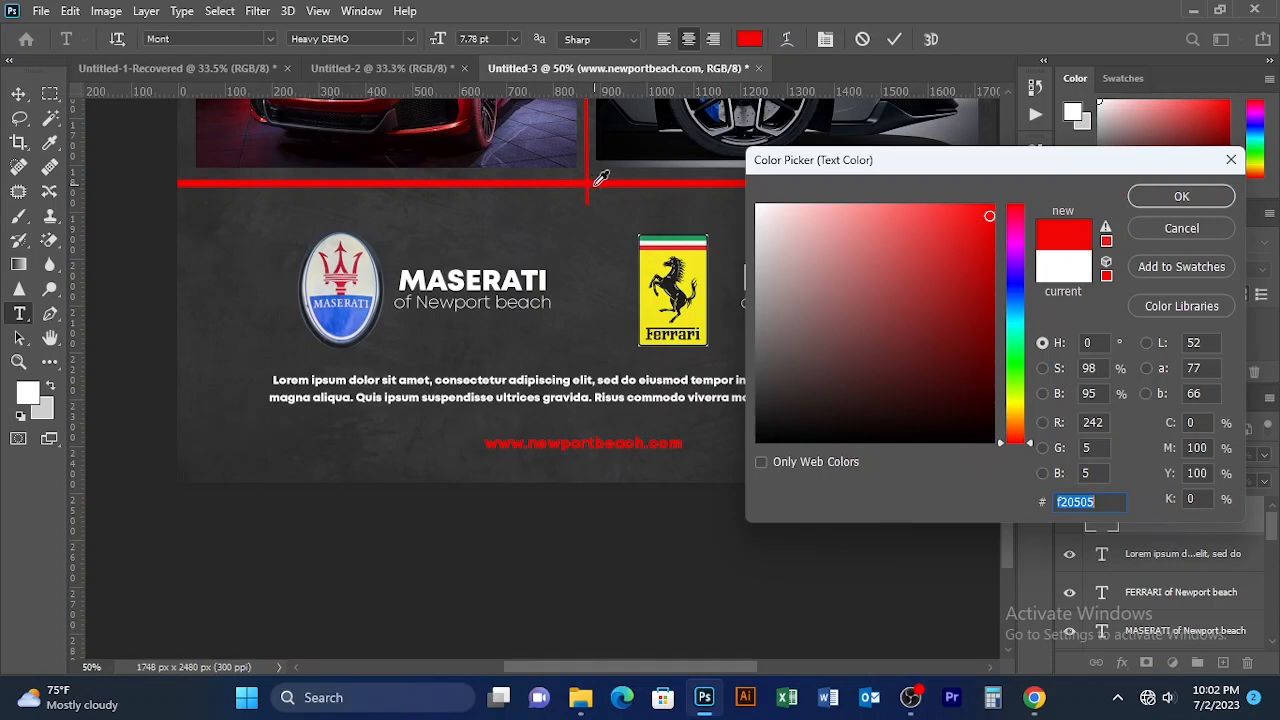
{"action": "left_click", "coordinate": [1181, 197]}
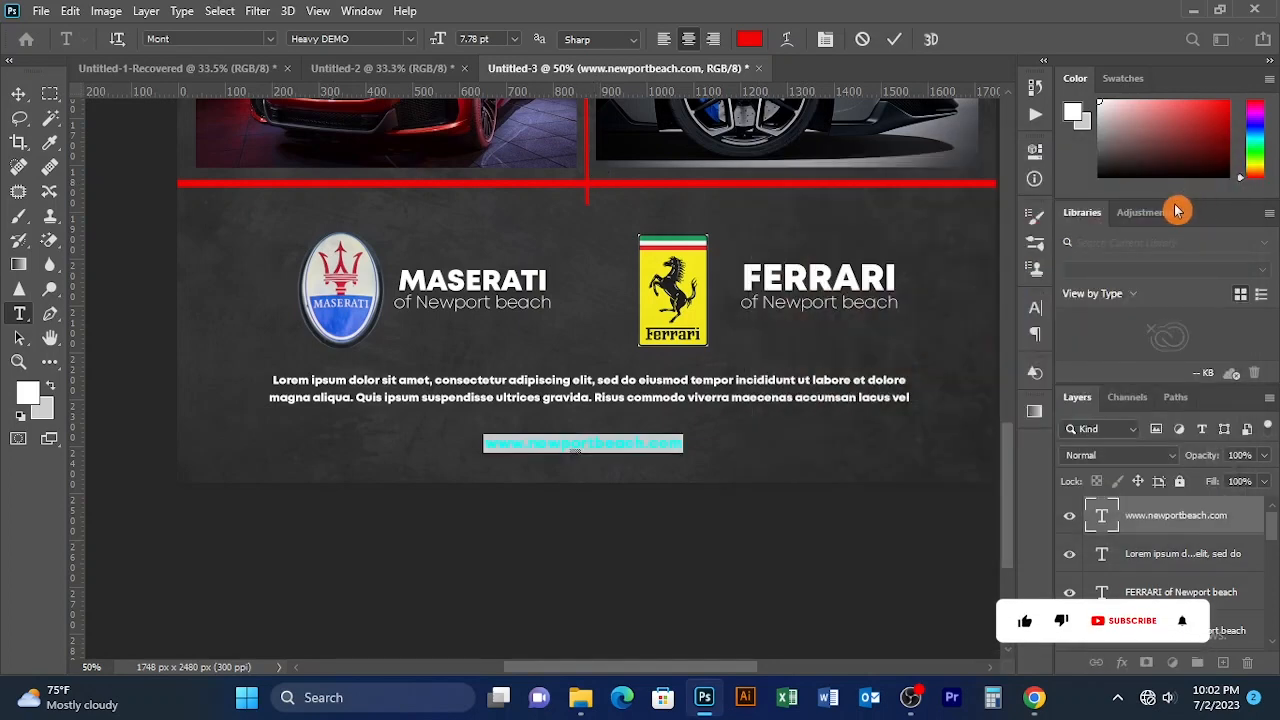
{"action": "key", "text": "ctrl+equal"}
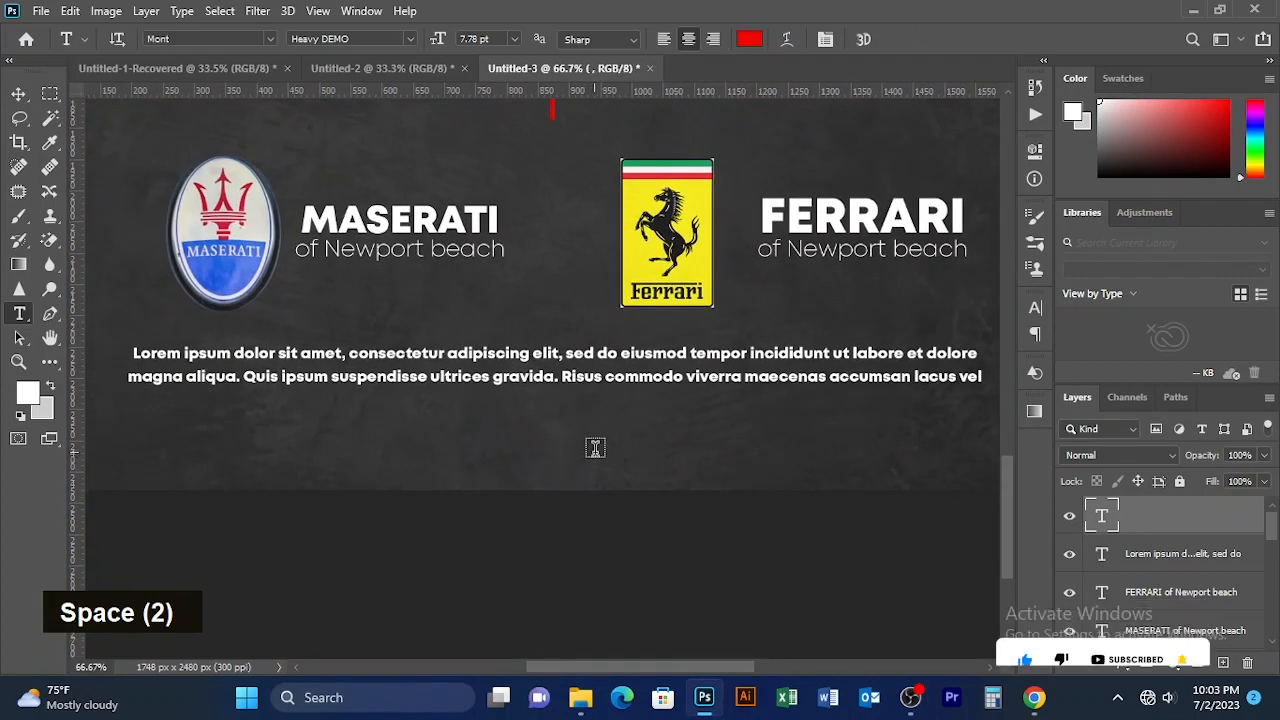
{"action": "key", "text": "ctrl+z"}
- Set the text colour of the website line to the red f20505
{"action": "left_click_drag", "start_coordinate": [672, 436], "coordinate": [414, 438]}
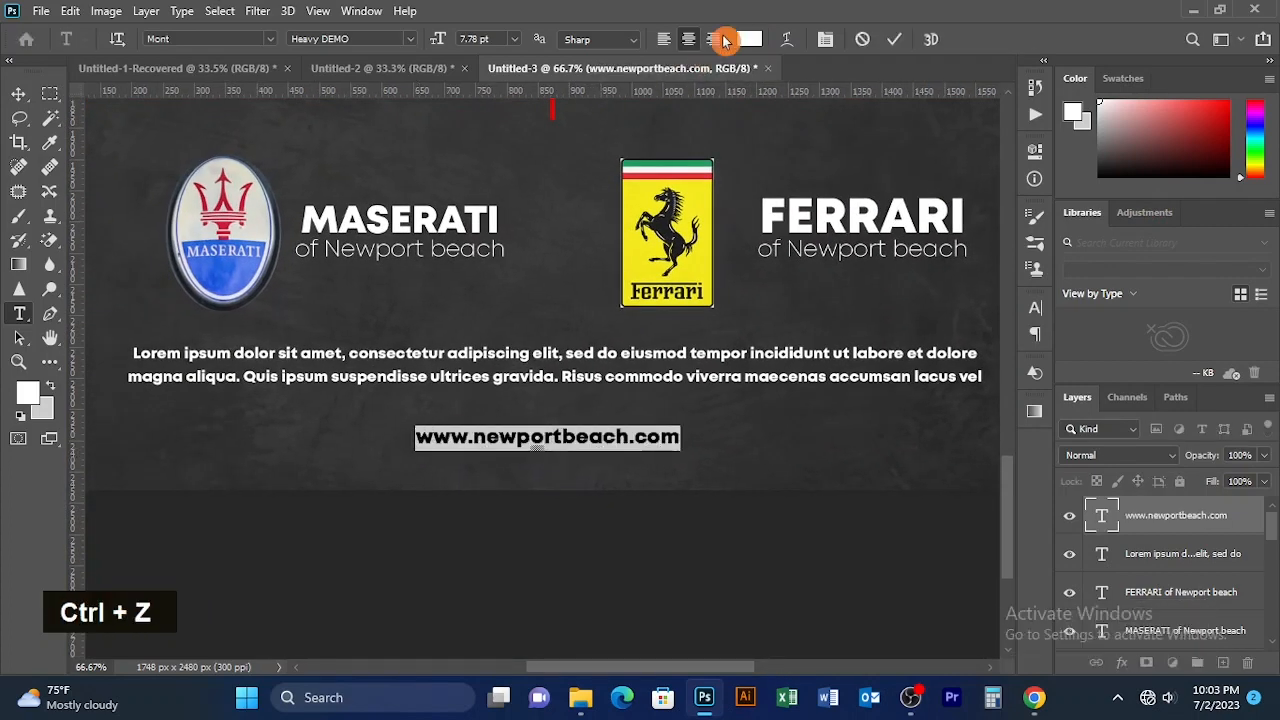
{"action": "left_click", "coordinate": [749, 39]}
{"action": "type", "text": "ff0000"}
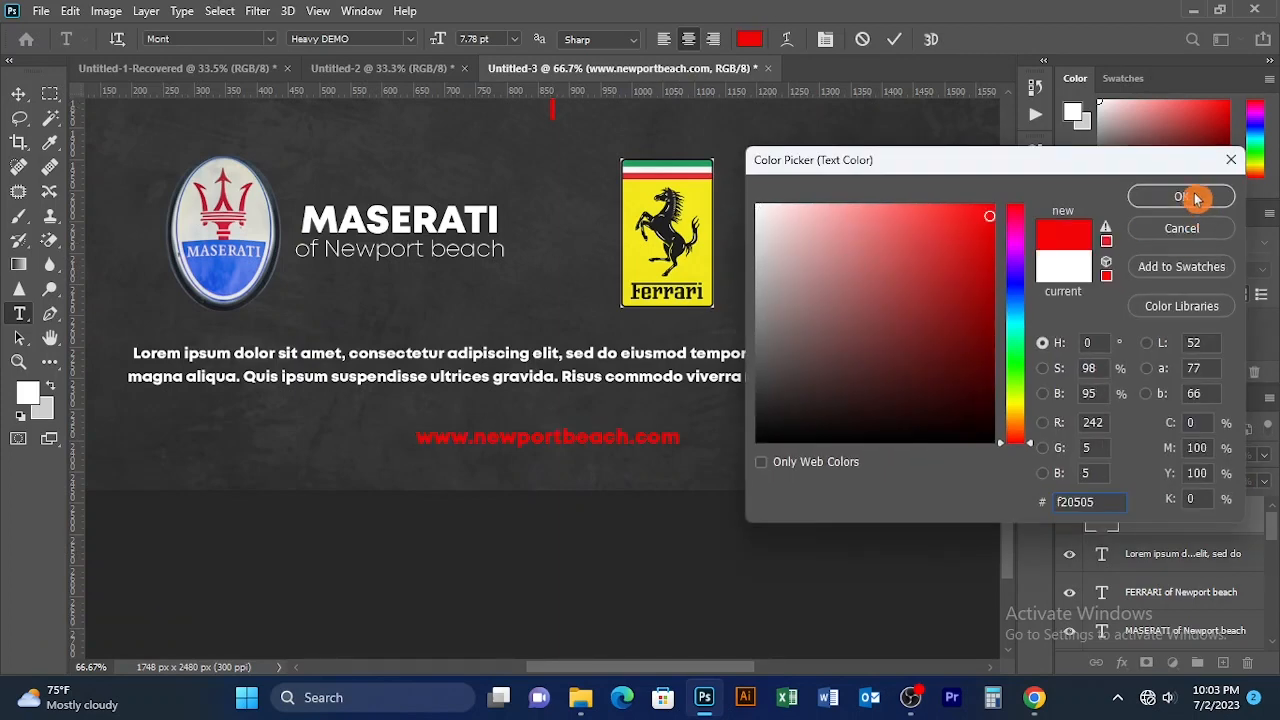
{"action": "left_click", "coordinate": [1181, 196]}
{"action": "left_click", "coordinate": [894, 39]}
{"action": "left_click", "coordinate": [785, 139]}
{"action": "left_click", "coordinate": [894, 39]}
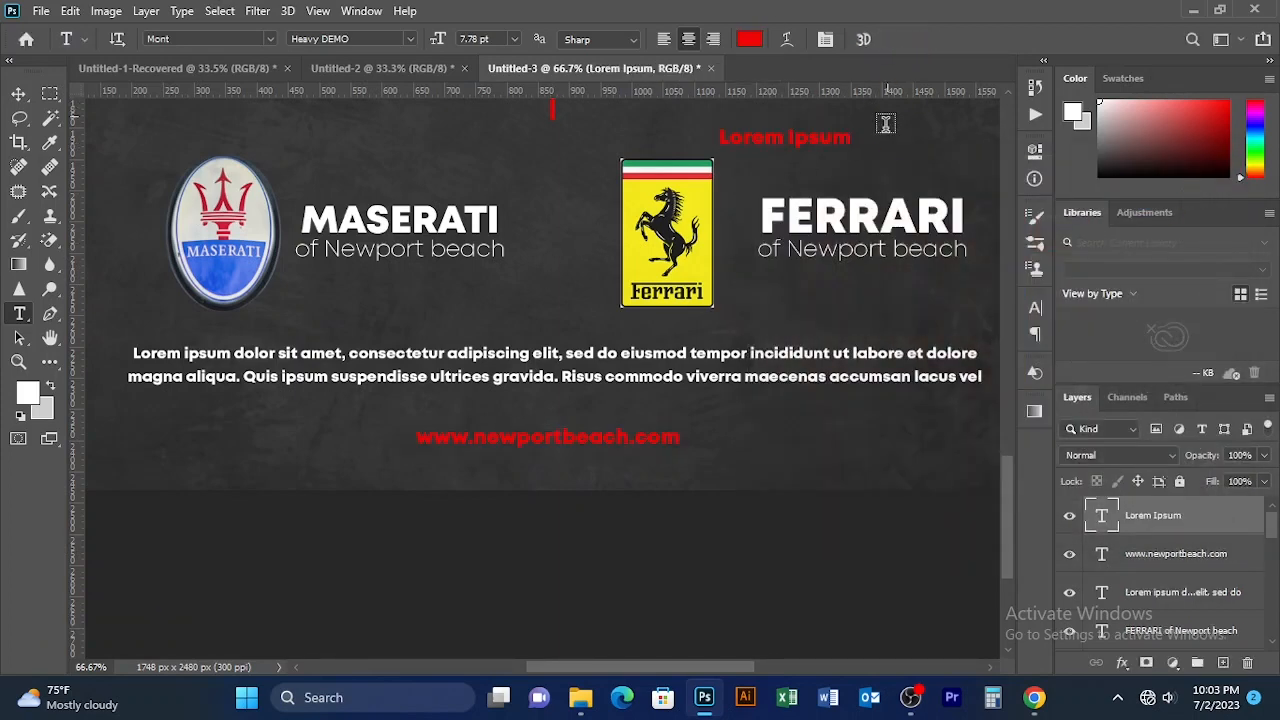
{"action": "key", "text": "Delete"}
- Copy the close-up photo with the Maserati script from the Untitled-2 document onto the flyer's lower left area
{"action": "left_click", "coordinate": [18, 93]}
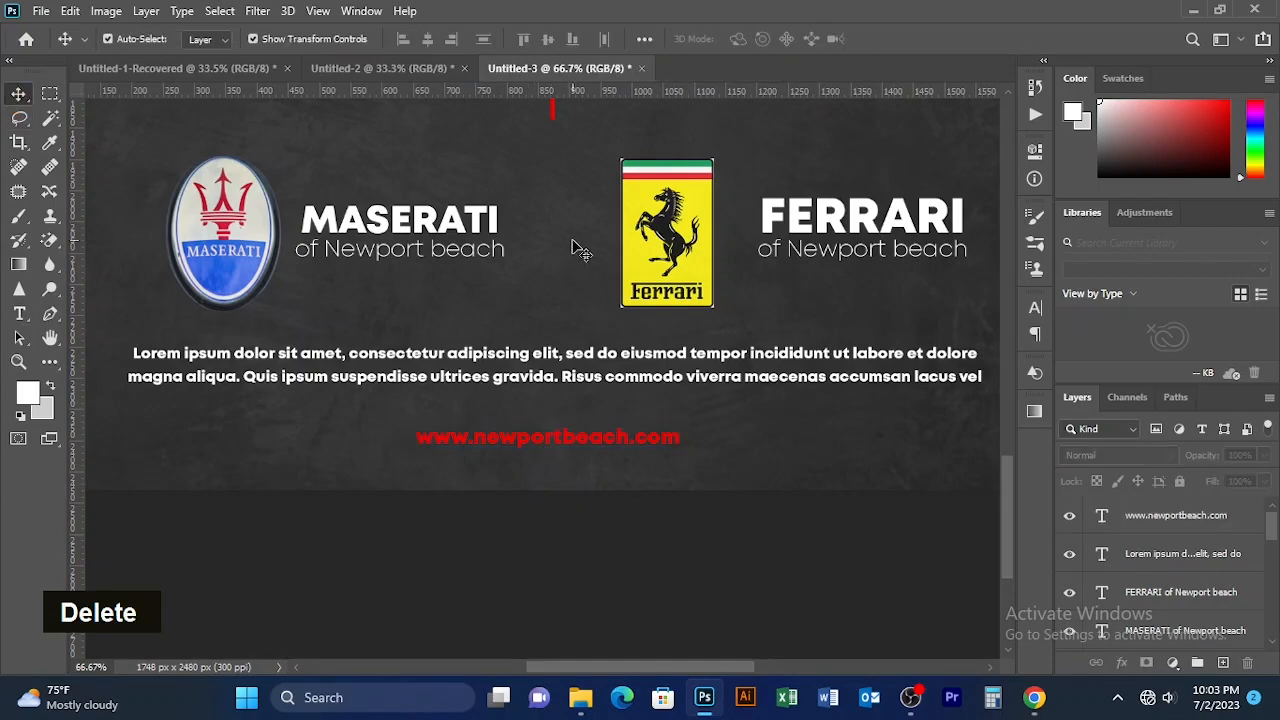
{"action": "left_click_drag", "start_coordinate": [580, 220], "coordinate": [480, 345]}
{"action": "key", "text": "ctrl+0"}
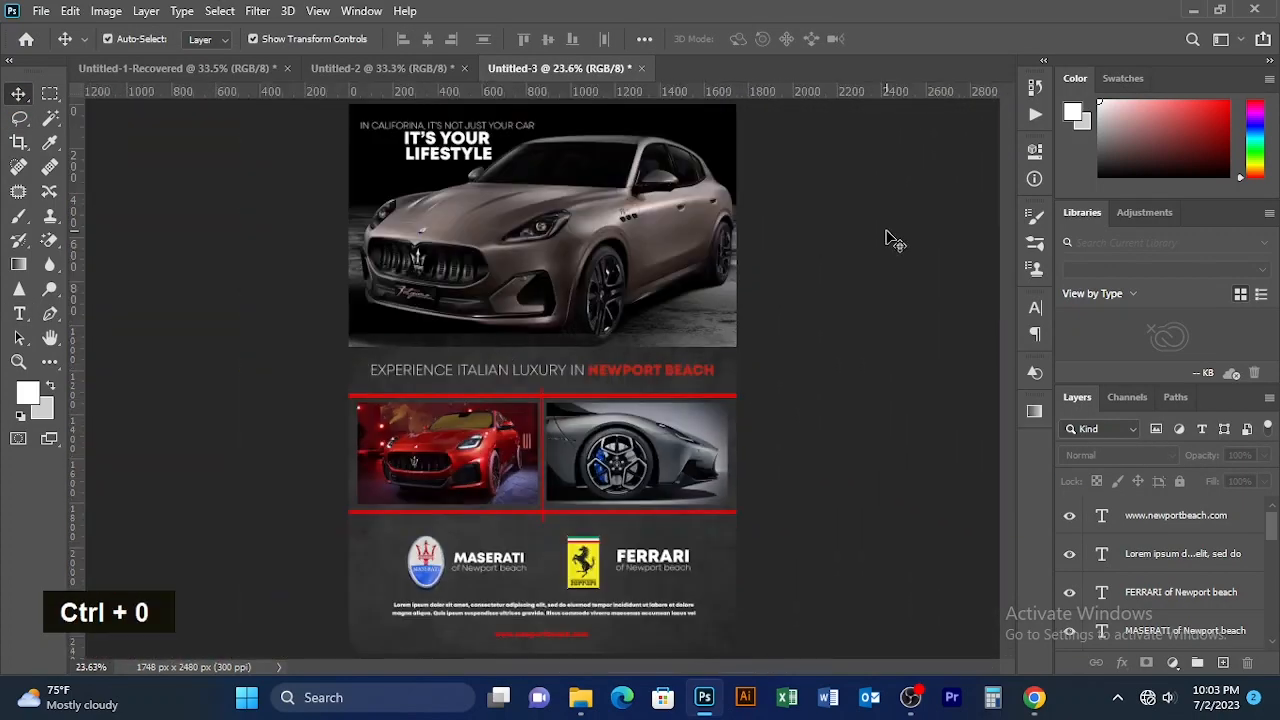
{"action": "left_click", "coordinate": [385, 67]}
{"action": "double_click", "coordinate": [559, 394]}
{"action": "left_click_drag", "start_coordinate": [559, 394], "coordinate": [432, 275]}
{"action": "left_click_drag", "start_coordinate": [660, 238], "coordinate": [521, 543]}
{"action": "left_click", "coordinate": [535, 544]}
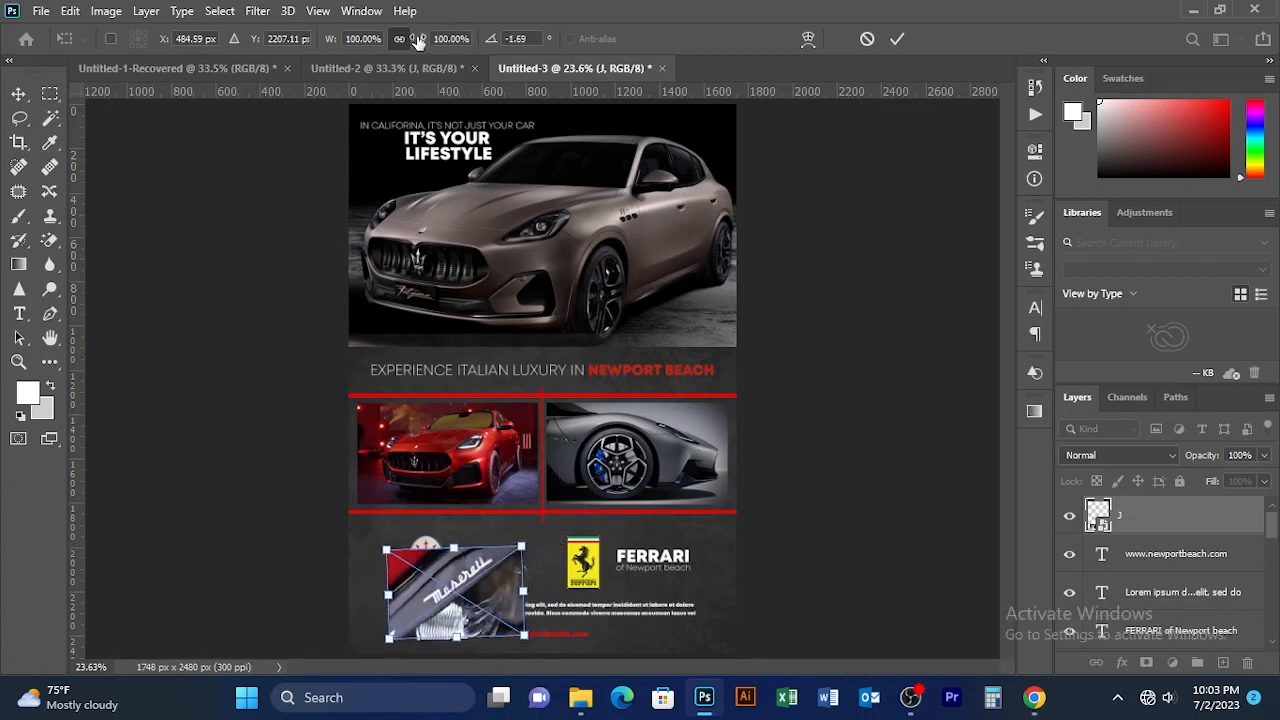
- Scale the Maserati script photo to 284% and position it to span the flyer's full width over the bottom section
{"action": "left_click_drag", "start_coordinate": [419, 40], "coordinate": [597, 10]}
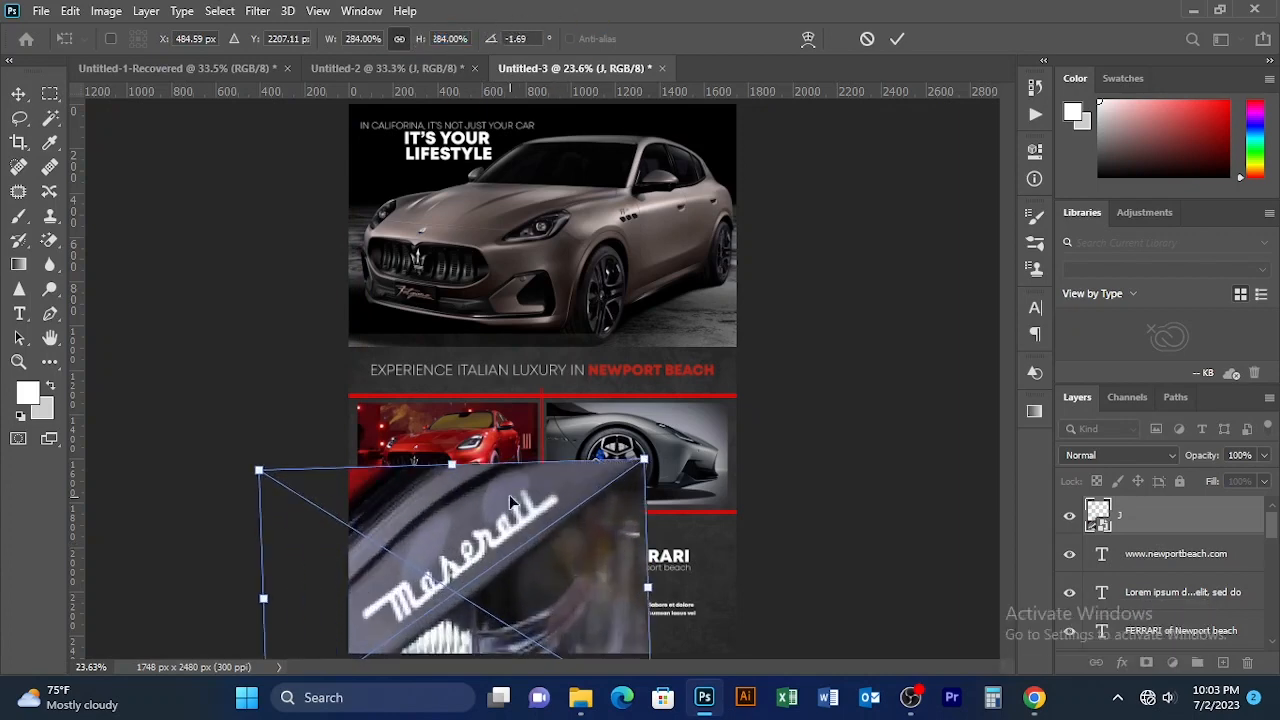
{"action": "left_click_drag", "start_coordinate": [509, 496], "coordinate": [599, 532]}
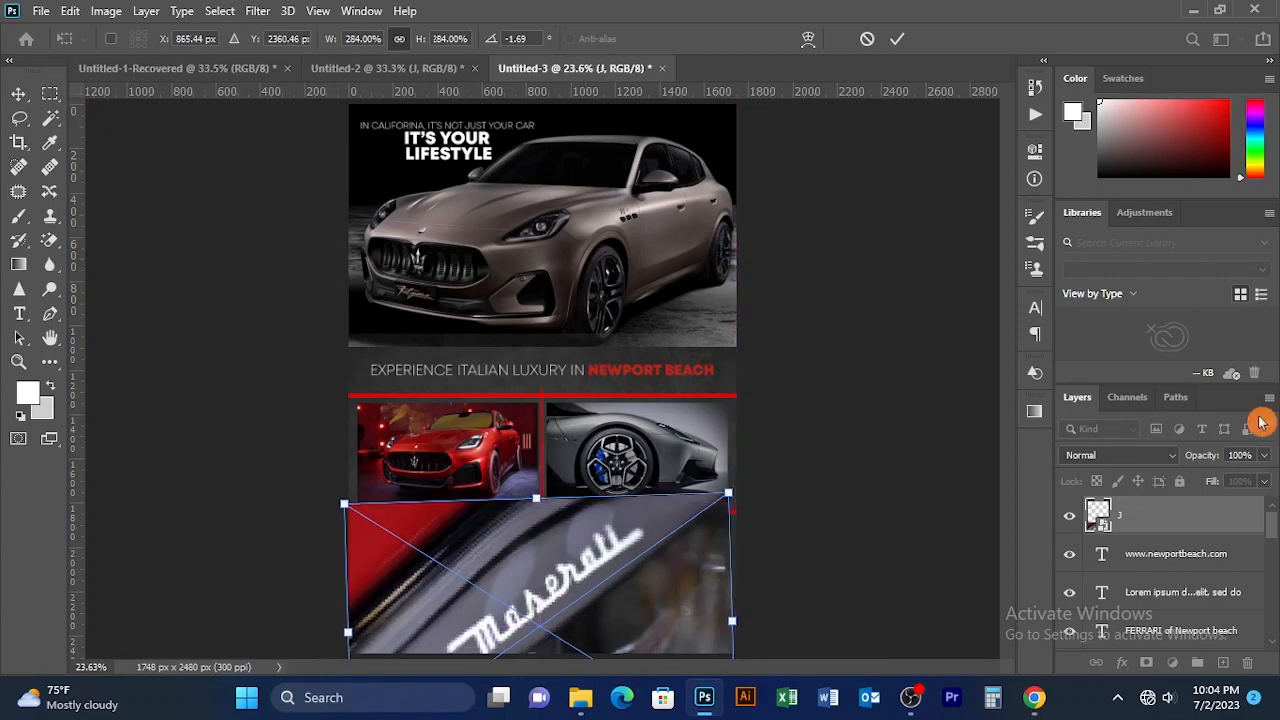
{"action": "key", "text": "1"}
{"action": "left_click", "coordinate": [899, 40]}
- Reduce the Maserati script photo's opacity to 10% and nudge it up by about 160 px
{"action": "key", "text": "1"}
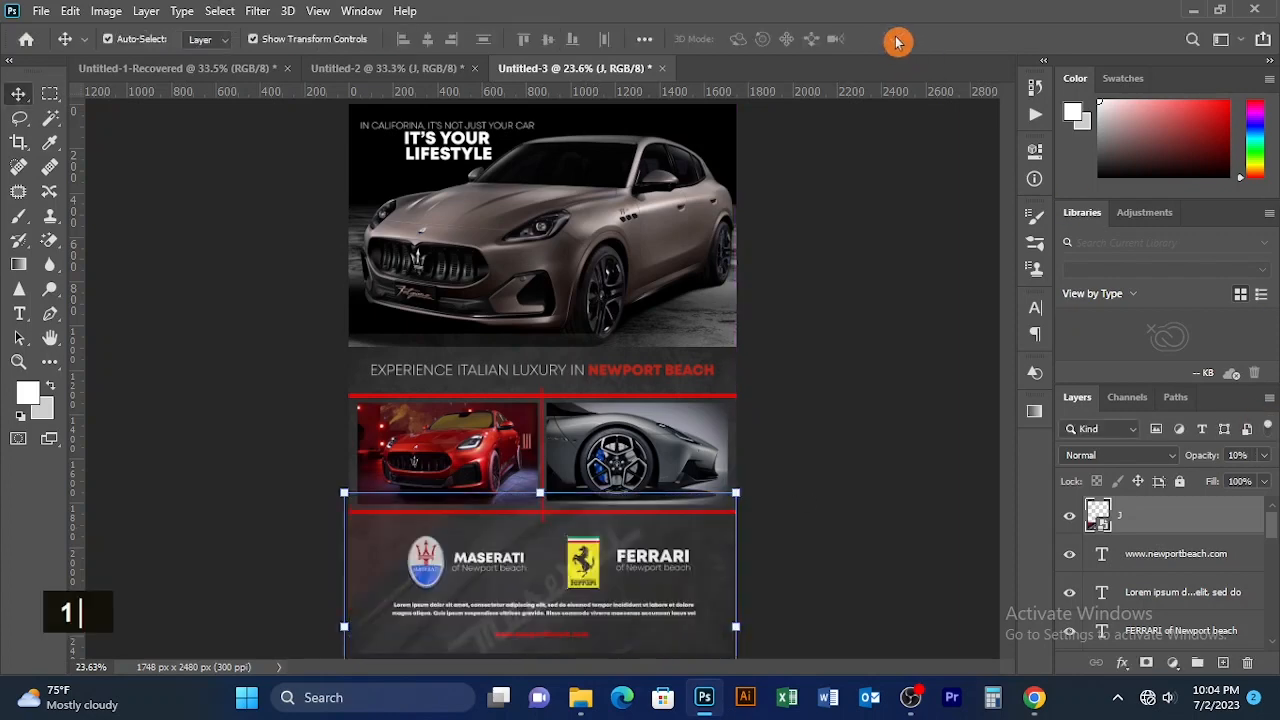
{"action": "key", "text": "shift+Up"}
{"action": "key", "text": "shift+Up"}
{"action": "key", "text": "shift+Up"}
{"action": "key", "text": "shift+Up"}
{"action": "key", "text": "shift+Up"}
{"action": "key", "text": "shift+Up"}
{"action": "key", "text": "shift+Up"}
{"action": "key", "text": "shift+Up"}
{"action": "key", "text": "shift+Up"}
{"action": "key", "text": "shift+Up"}
{"action": "key", "text": "shift+Up"}
{"action": "key", "text": "shift+Up"}
{"action": "key", "text": "shift+Up"}
{"action": "key", "text": "shift+Up"}
{"action": "key", "text": "shift+Up"}
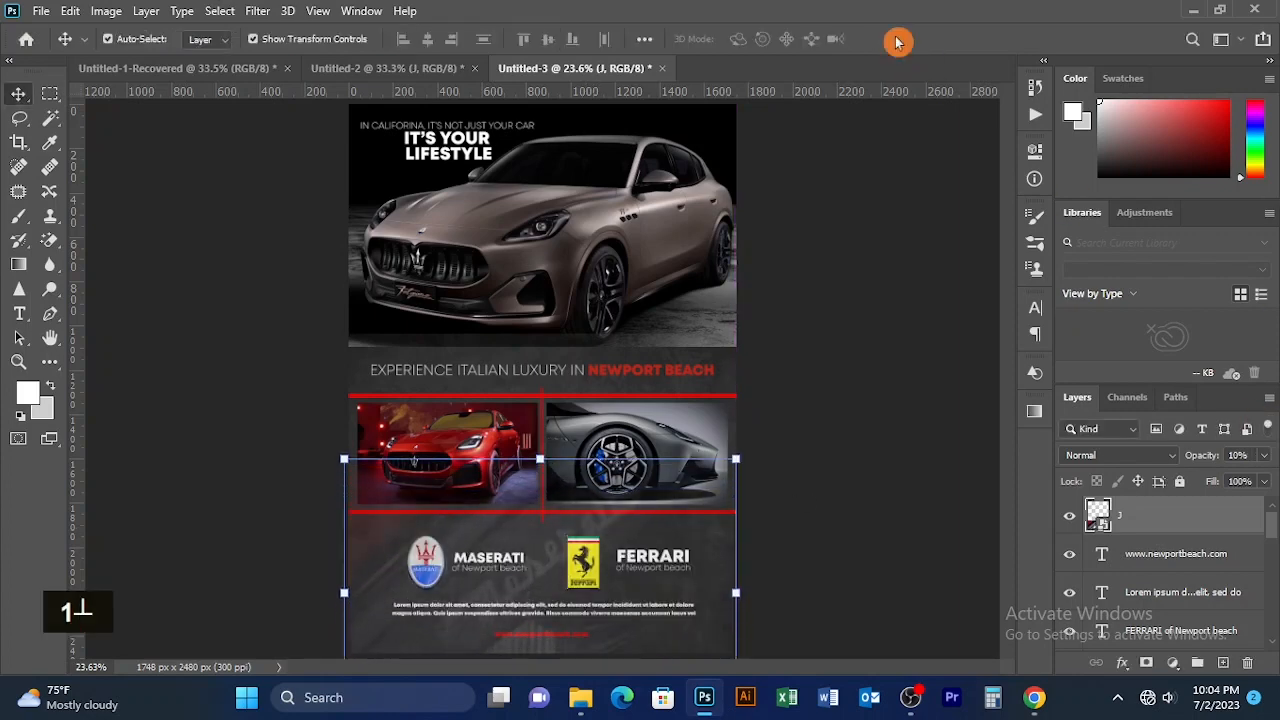
{"action": "key", "text": "shift+Up"}
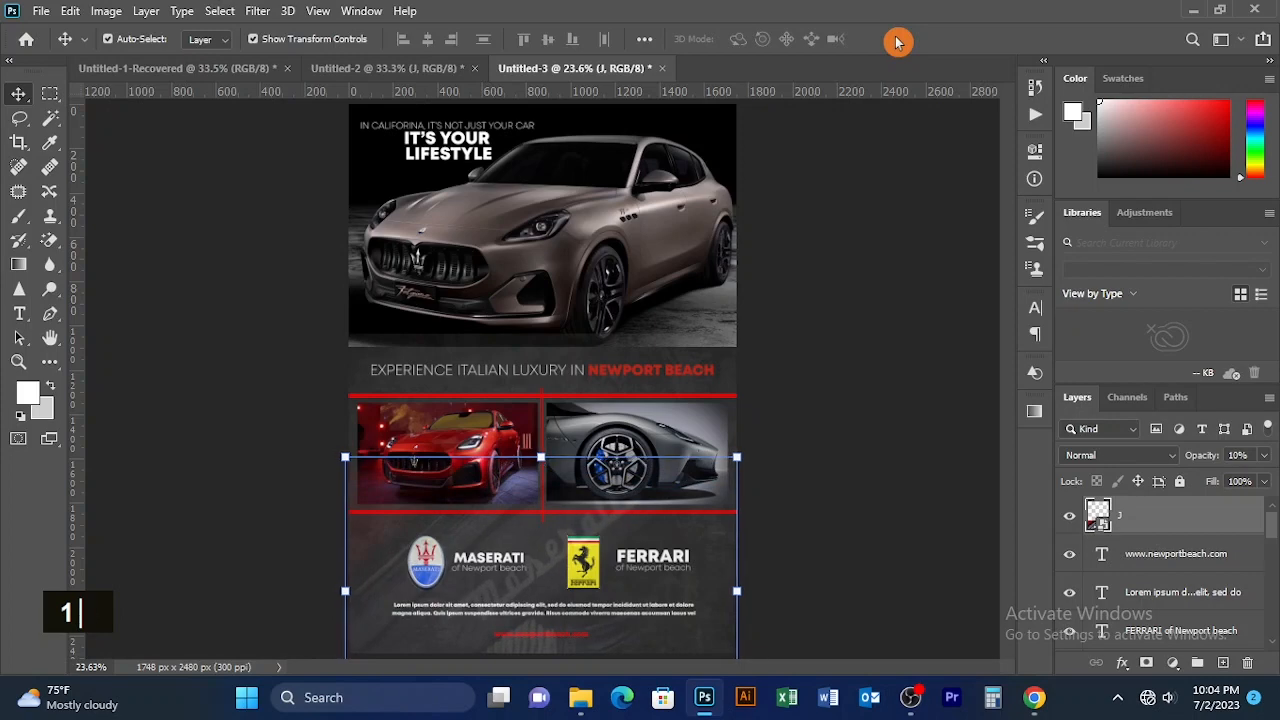
{"action": "left_click", "coordinate": [899, 261]}
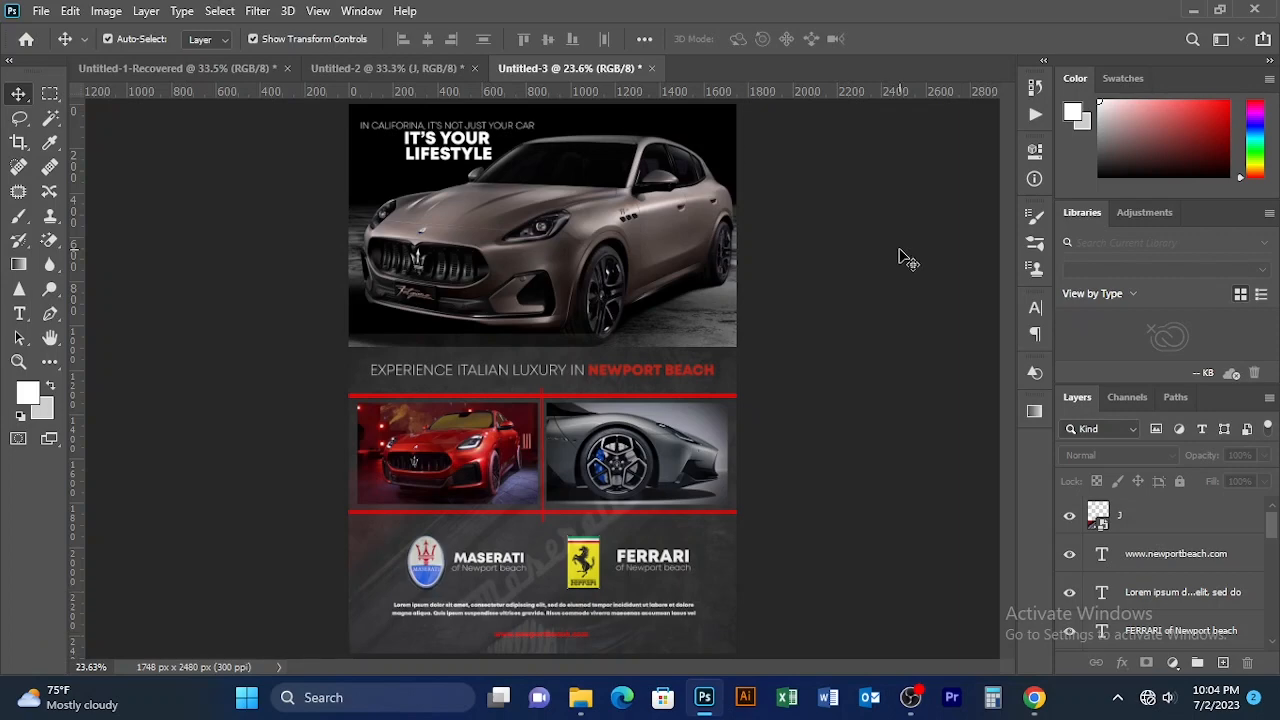
{"action": "key", "text": "ctrl+minus"}
{"action": "key", "text": "ctrl+0"}
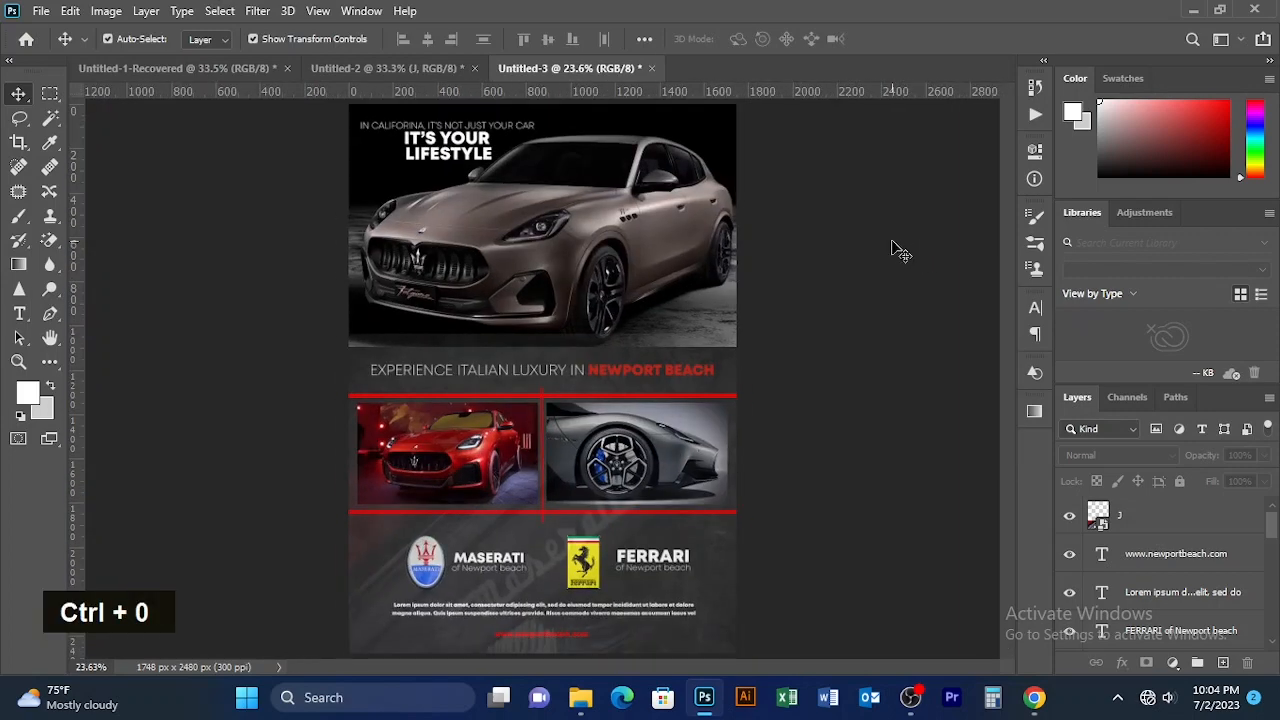